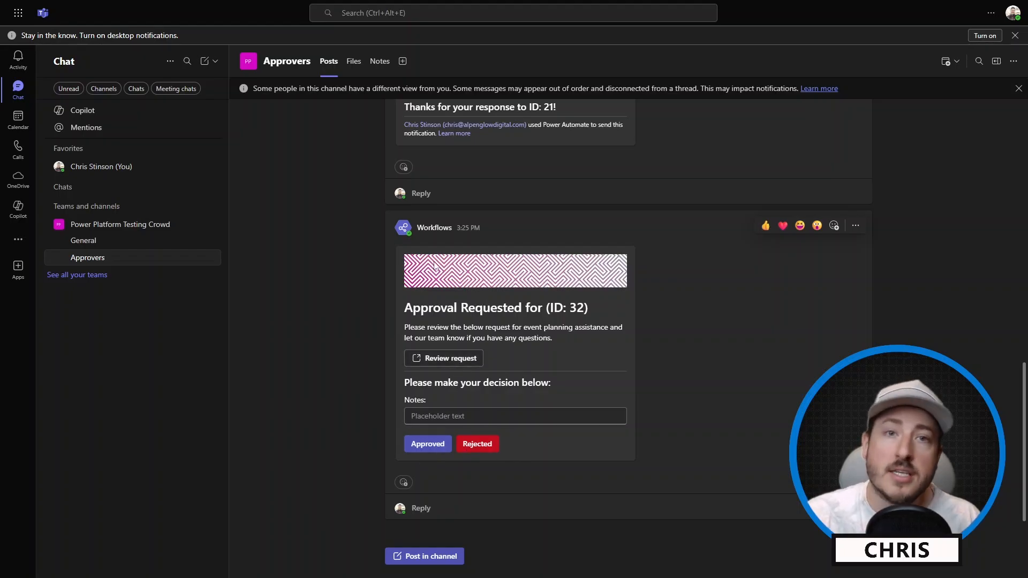
Switch to the flow in Power Automate and examine the message of its "Post adaptive card and wait for a response" action.
left_click(222, 6)
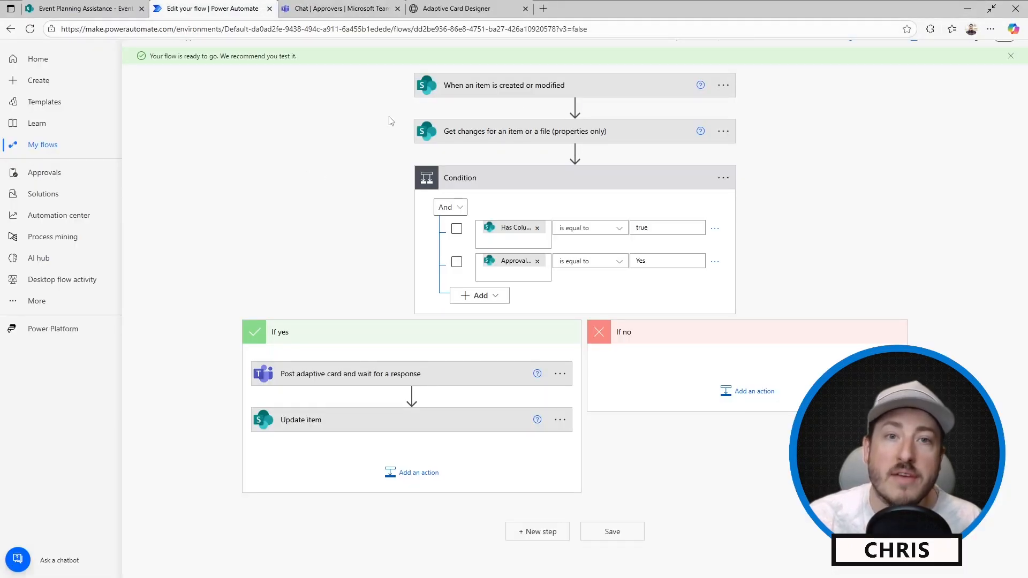
left_click(359, 373)
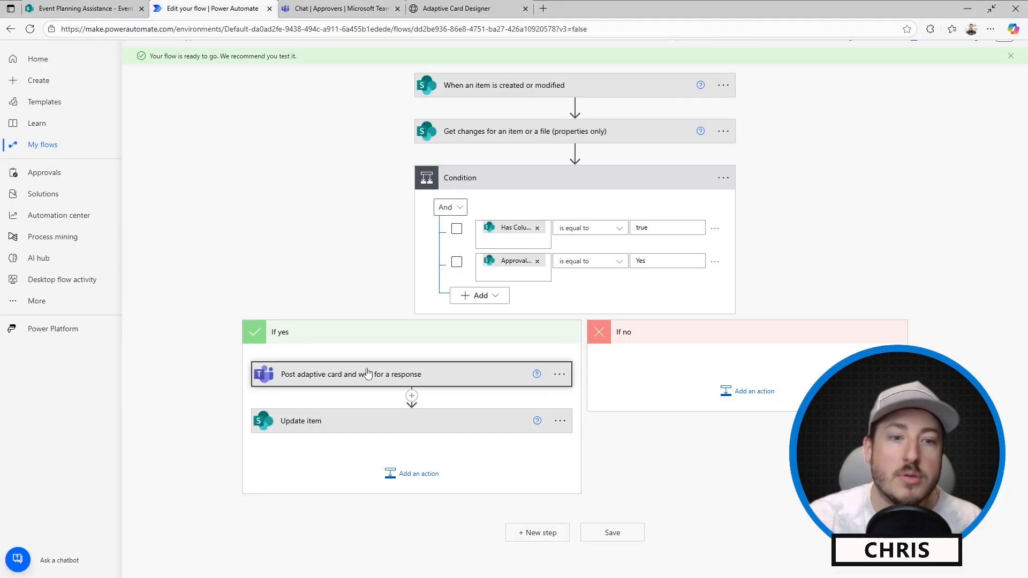
scroll(405, 378, "down", 1)
scroll(405, 377, "down", 3)
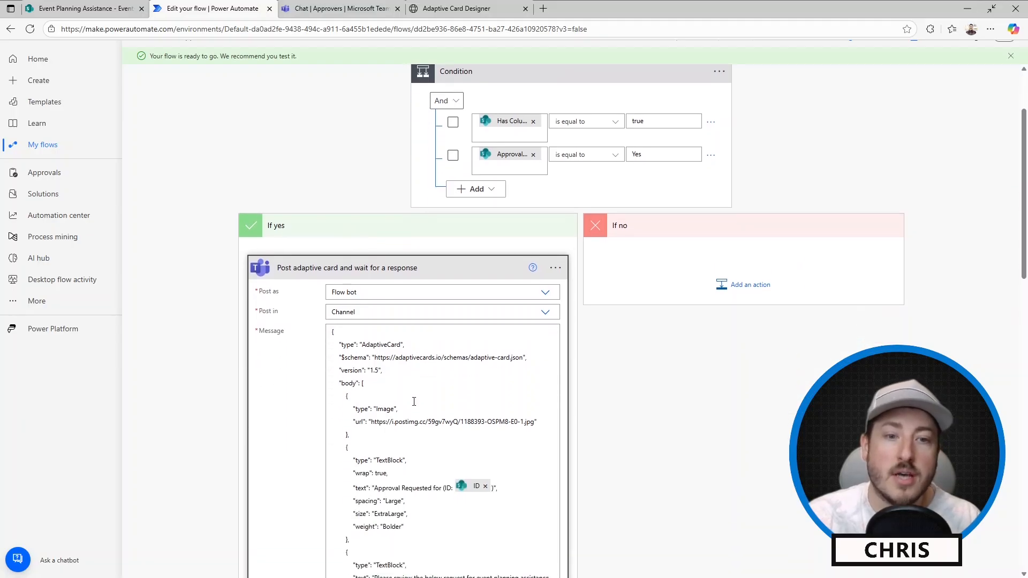
scroll(413, 320, "down", 2)
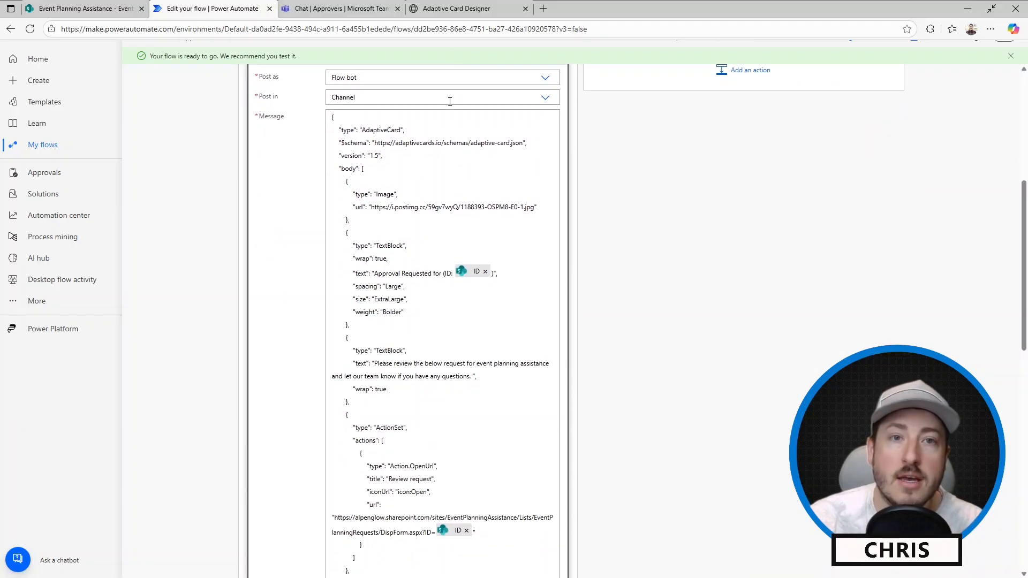
Review the approval card's layout in the Adaptive Card Designer, and return to the Approvers channel in Teams.
left_click(448, 5)
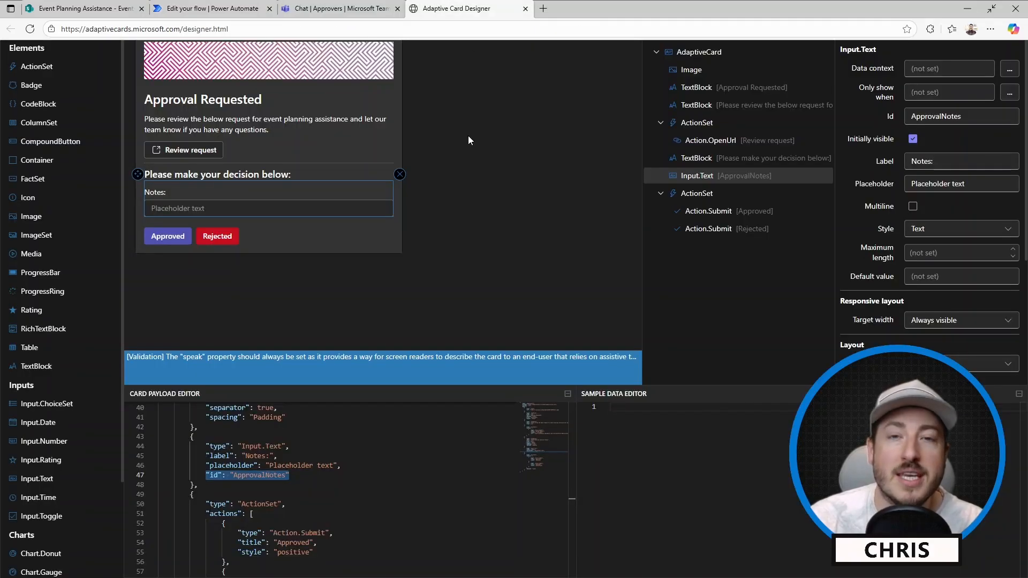
key("F11")
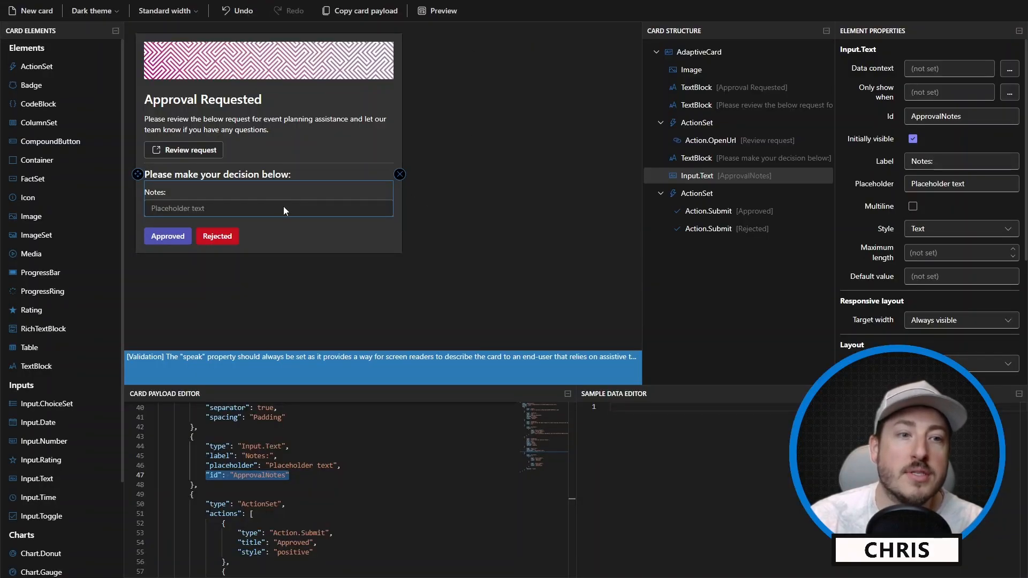
left_click(341, 8)
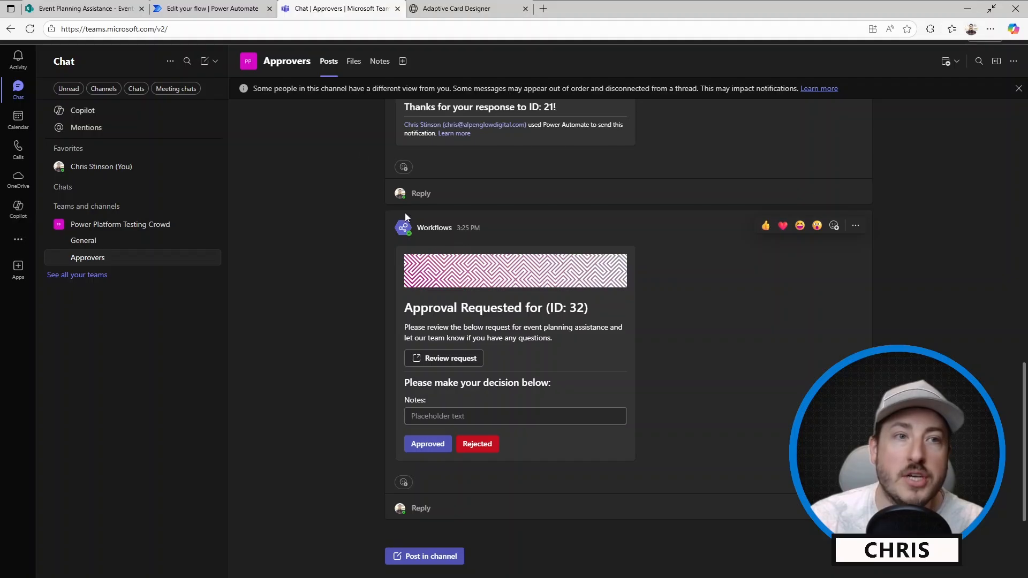
In the SharePoint Event-Planning-Requests list, edit the request with ID 32 and set Approval Requested to Yes.
left_click(80, 8)
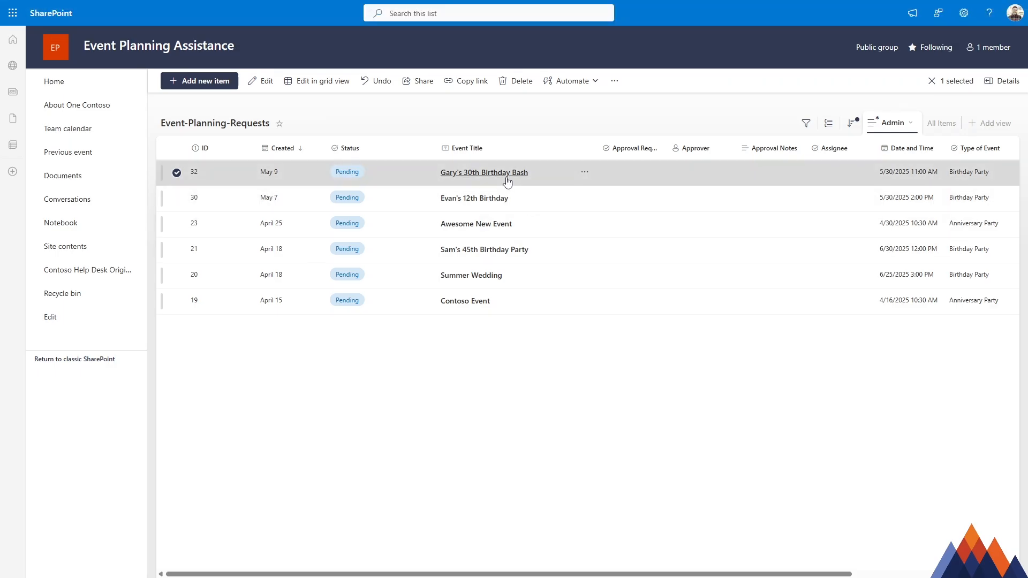
left_click(481, 174)
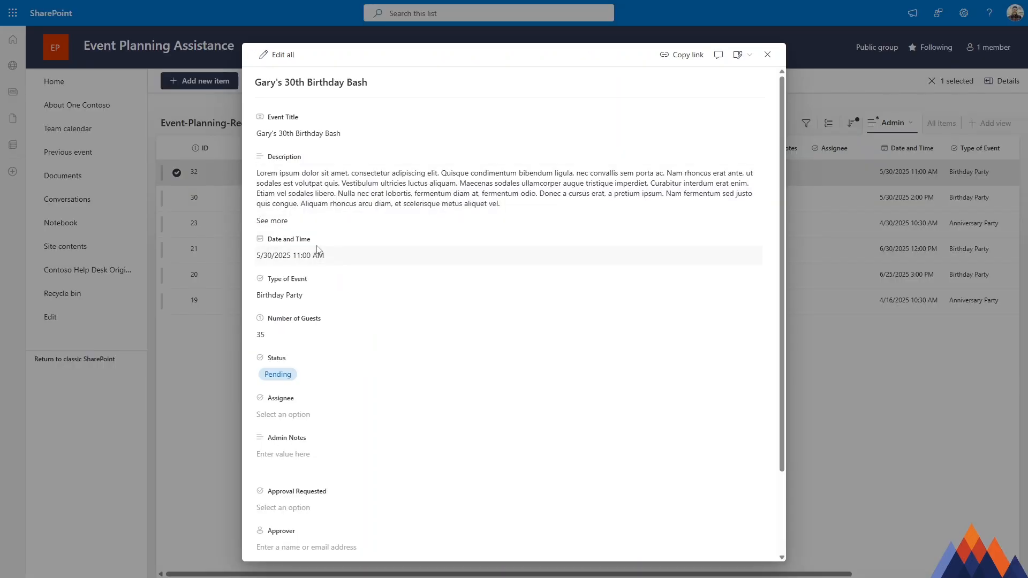
left_click(276, 55)
scroll(384, 257, "down", 4)
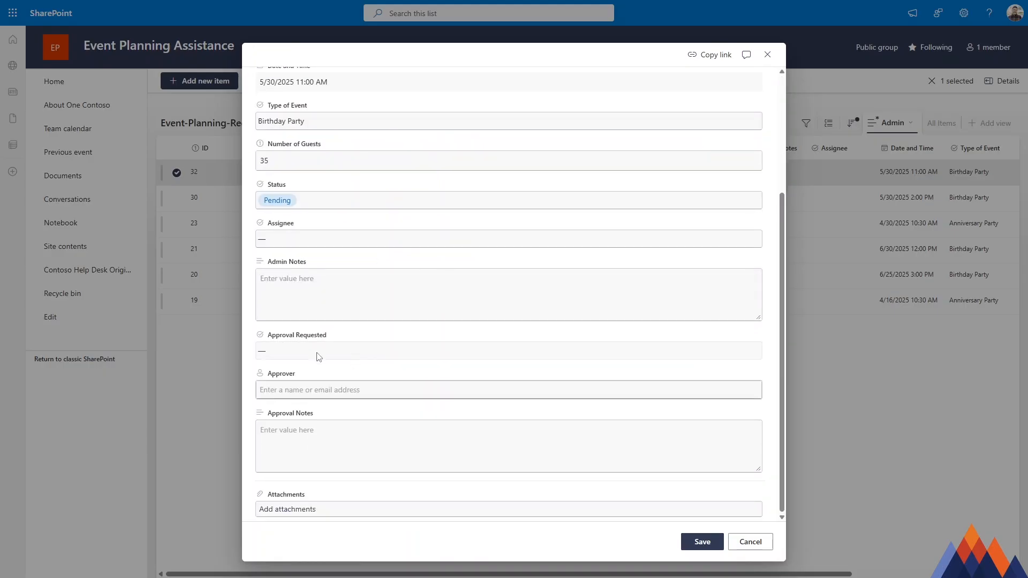
left_click(320, 354)
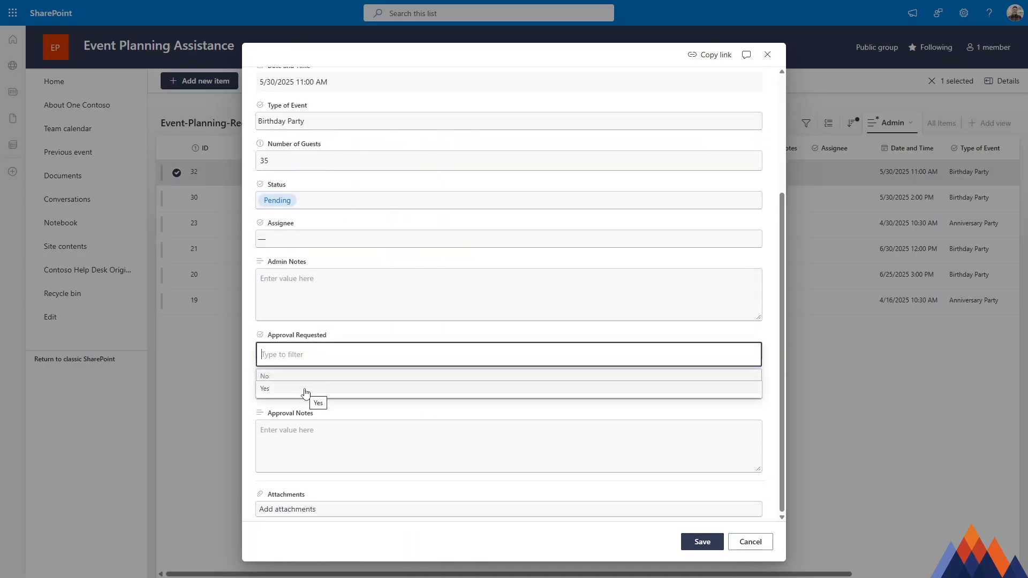
left_click(305, 390)
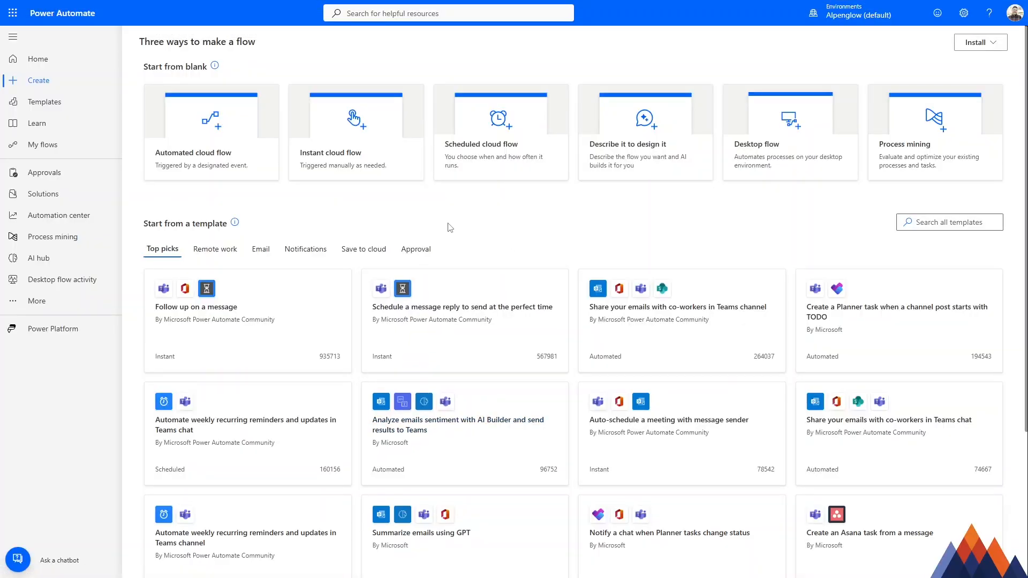
In Power Automate, create an automated cloud flow named Teams-Approval with the SharePoint trigger "When an item is created or modified".
left_click(201, 159)
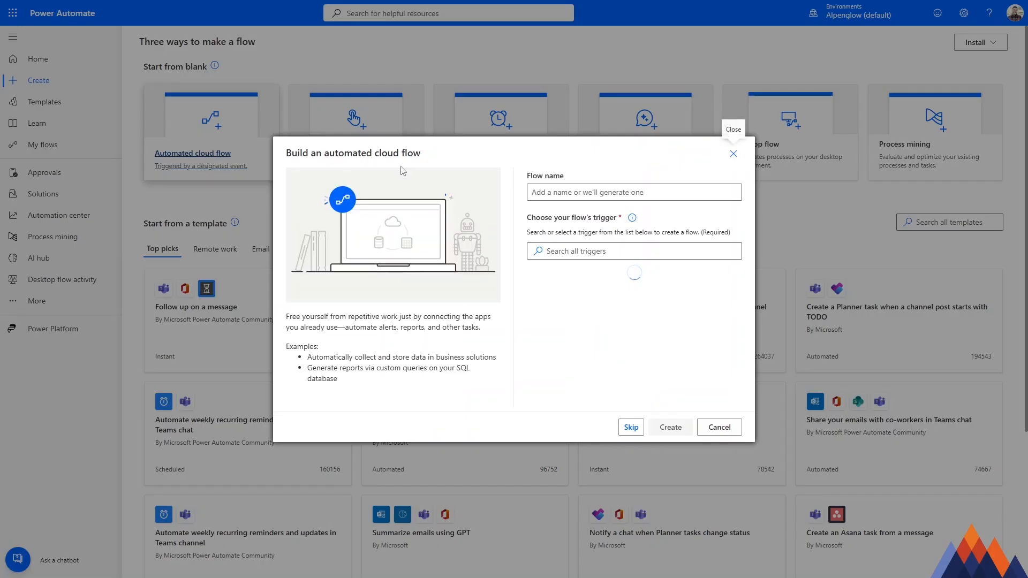
left_click(603, 187)
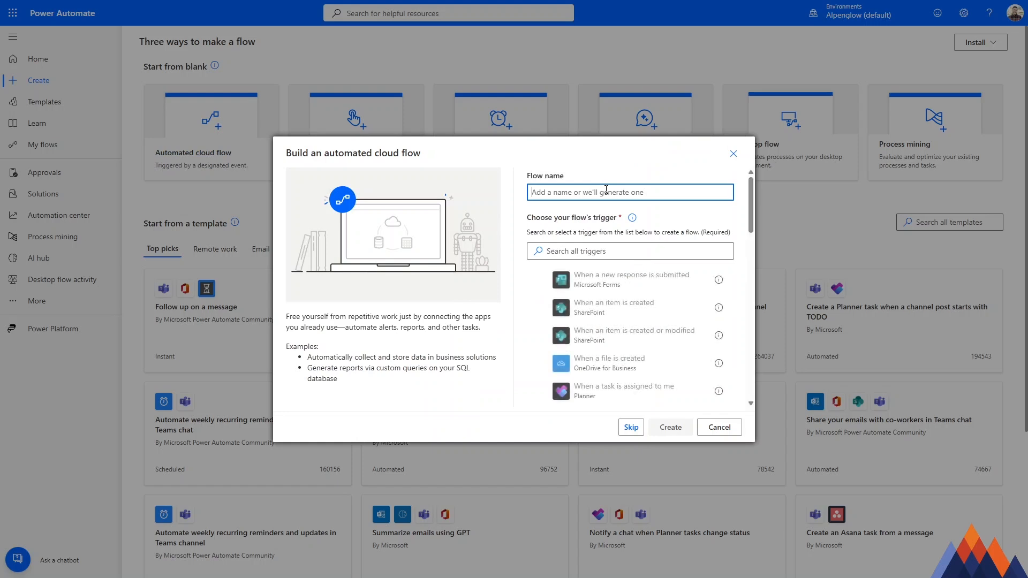
type("Teams-Approval")
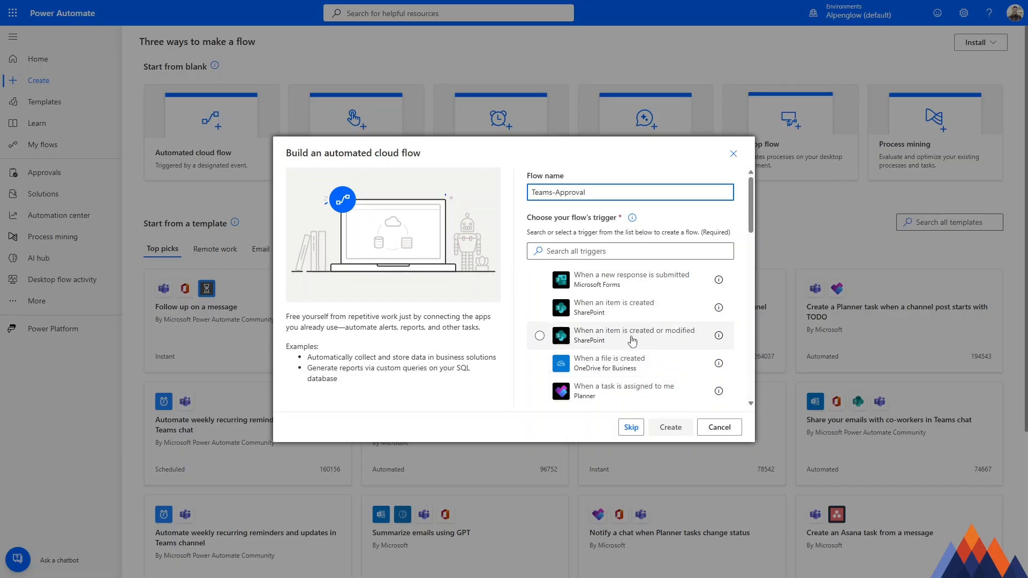
left_click(641, 341)
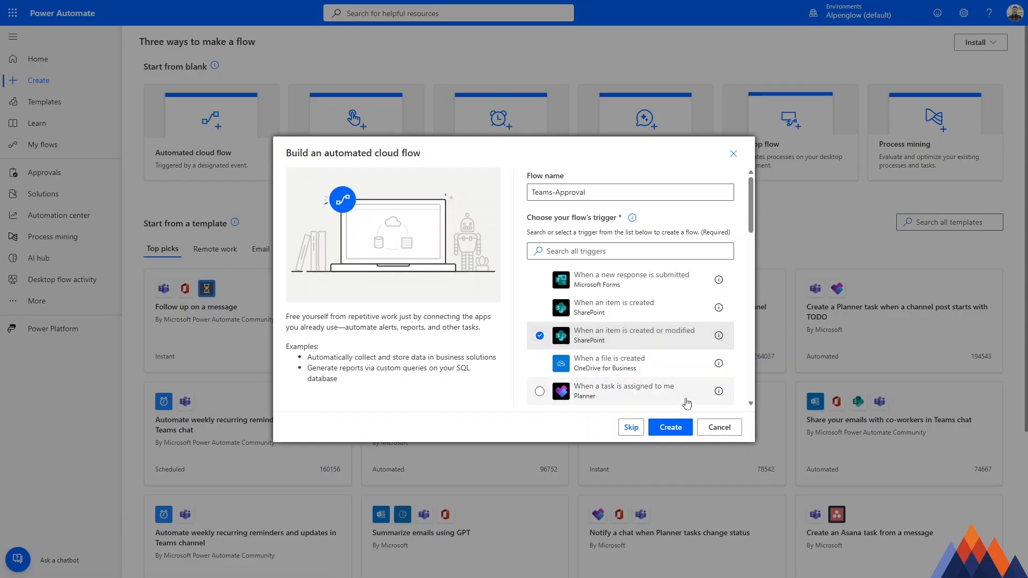
left_click(678, 425)
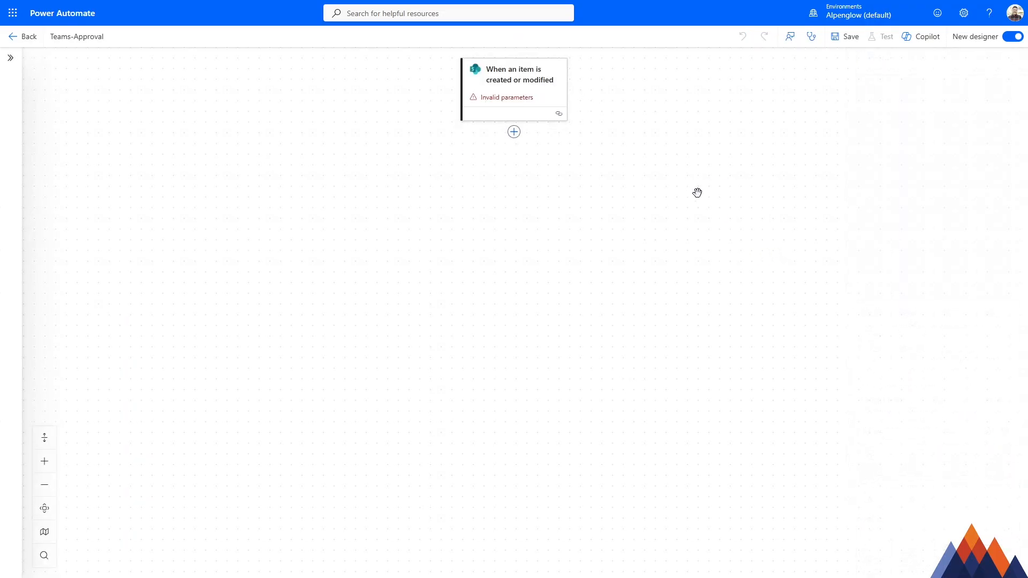
Switch the flow to the classic designer without saving.
left_click(1011, 37)
left_click(522, 310)
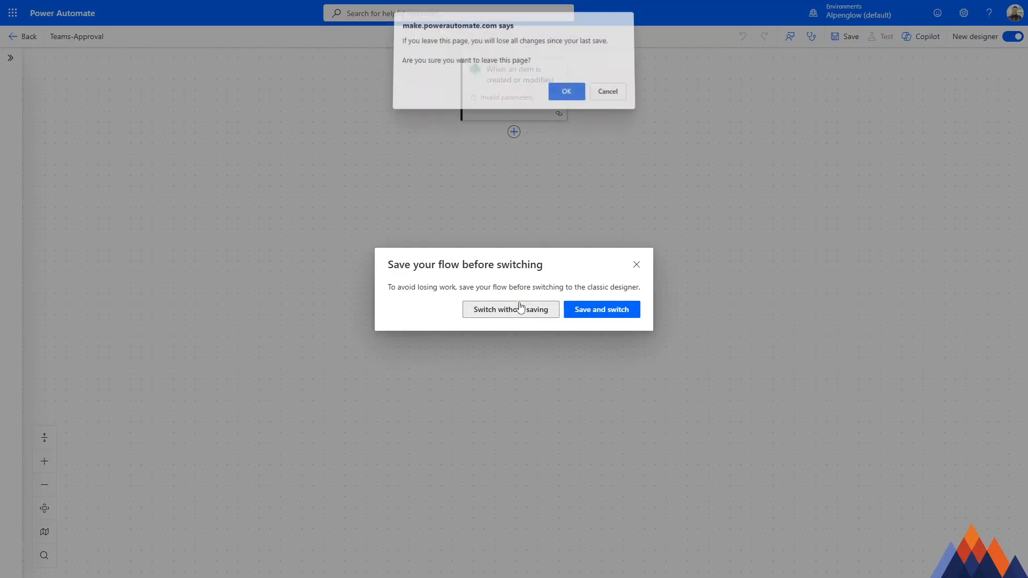
left_click(564, 92)
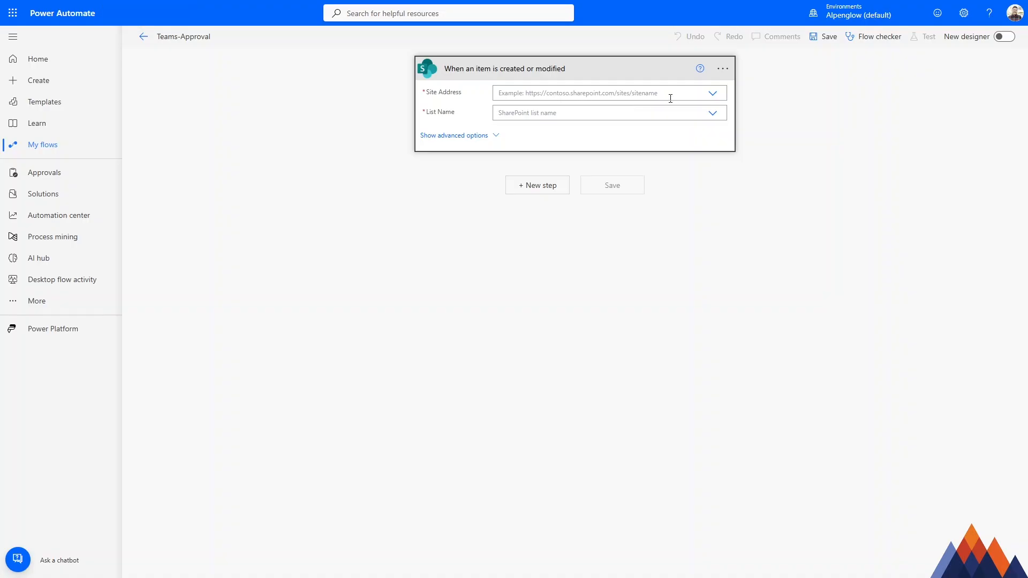
Set the trigger's site address to Event Planning Assistance and its list to Event-Planning-Requests.
left_click(699, 94)
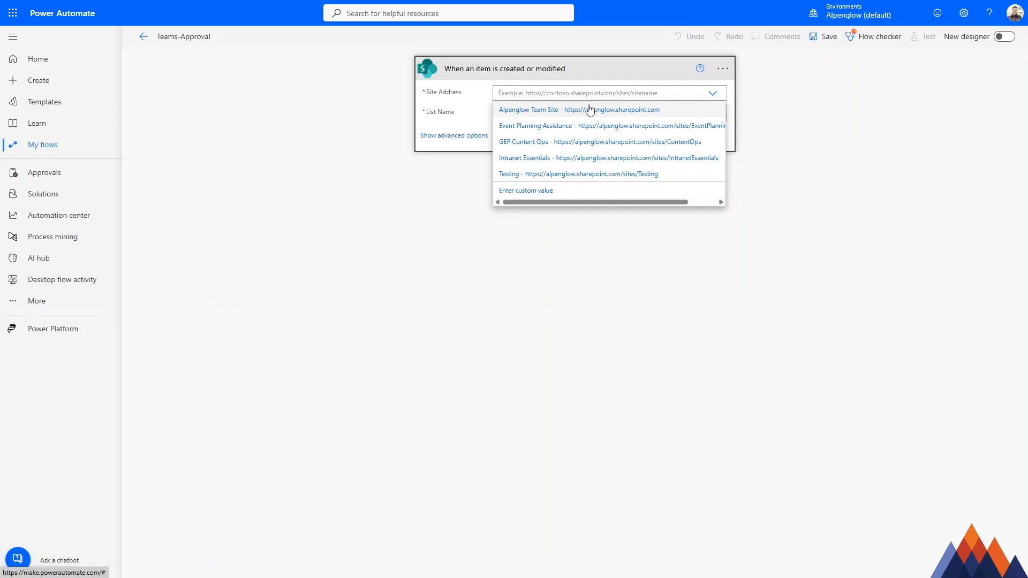
left_click(558, 129)
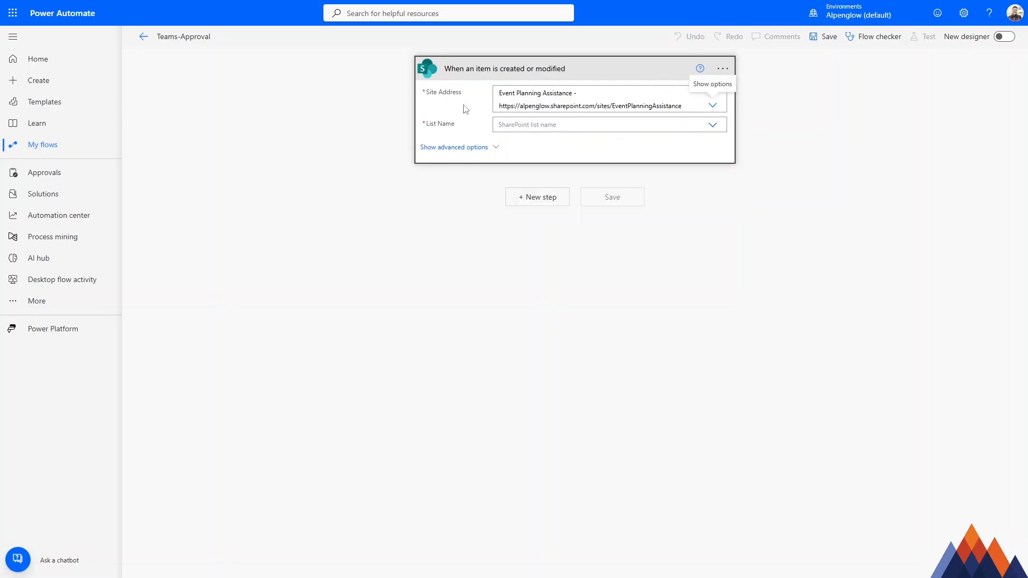
left_click(617, 124)
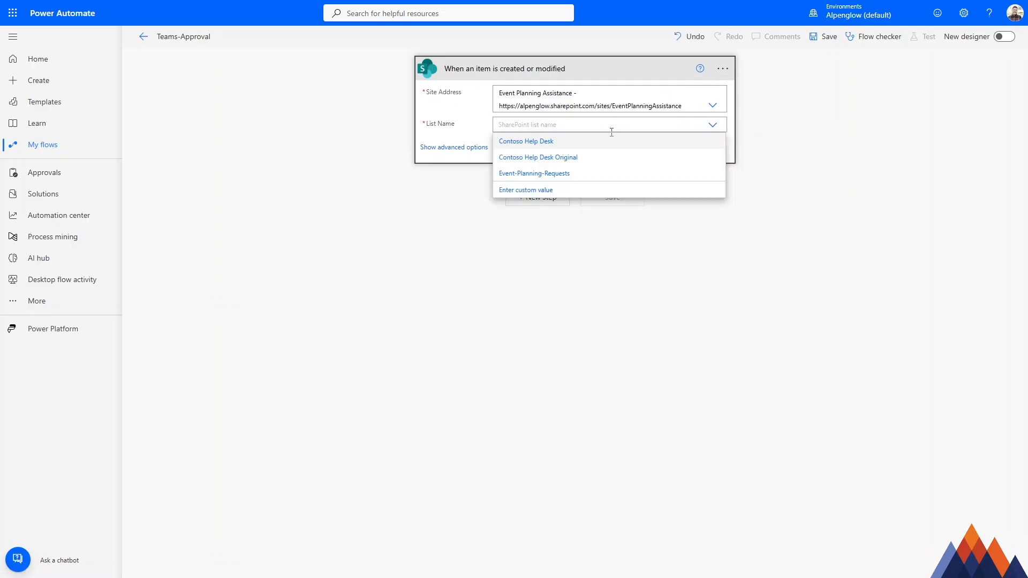
left_click(549, 174)
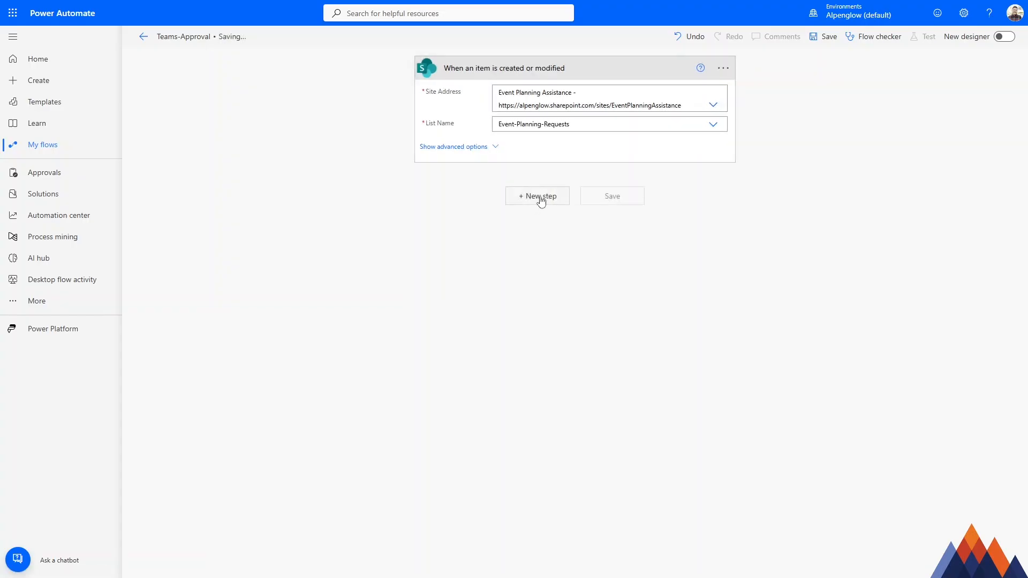
Add the SharePoint action "Get changes for an item or a file (properties only)" after the trigger.
left_click(537, 196)
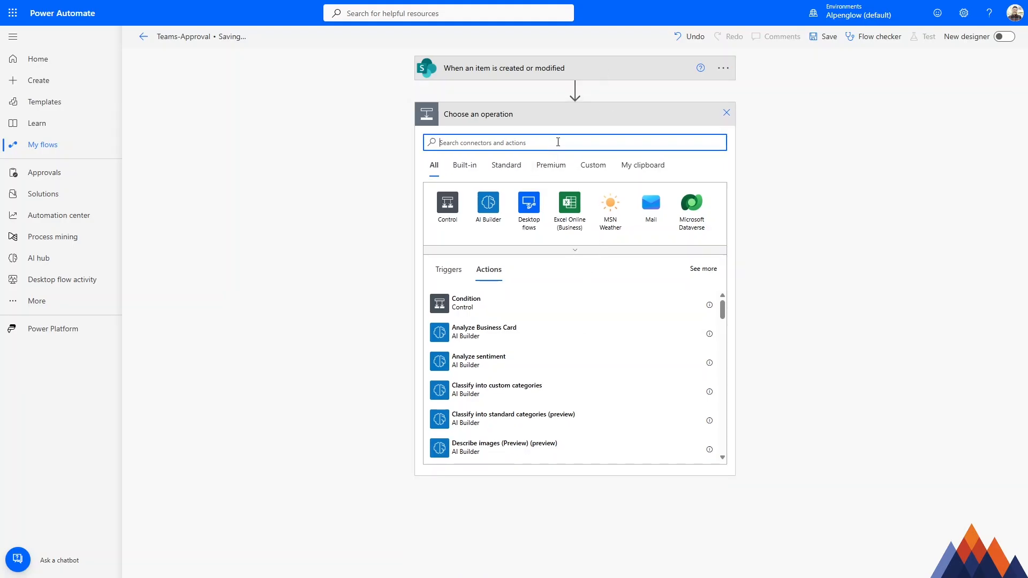
left_click(181, 109)
left_click(477, 143)
type("get changes for an")
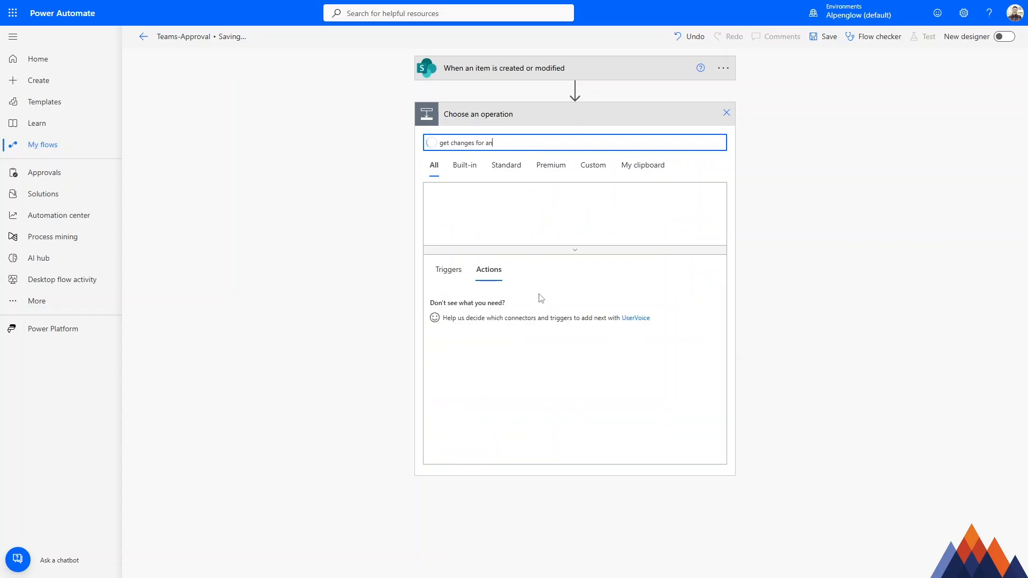
left_click(546, 304)
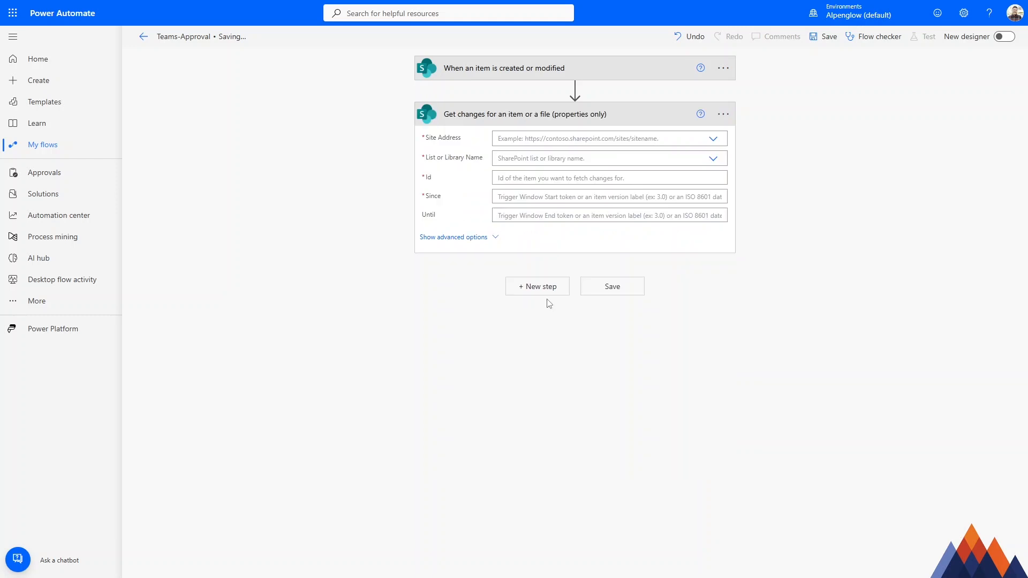
Point the Get changes action to the Event Planning Assistance site and Event-Planning-Requests list, using the trigger's ID as its Id.
left_click(701, 139)
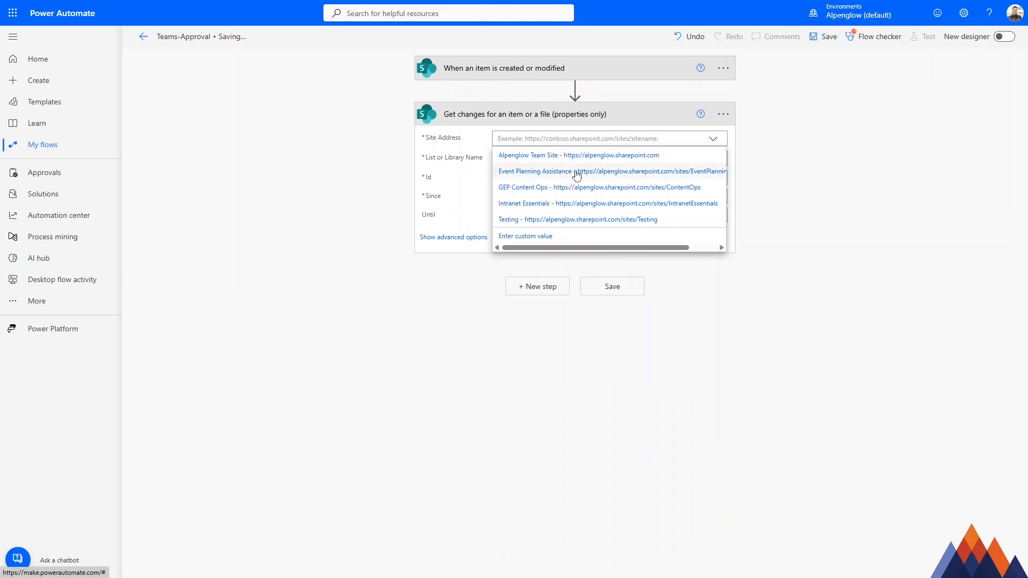
left_click(576, 170)
left_click(711, 171)
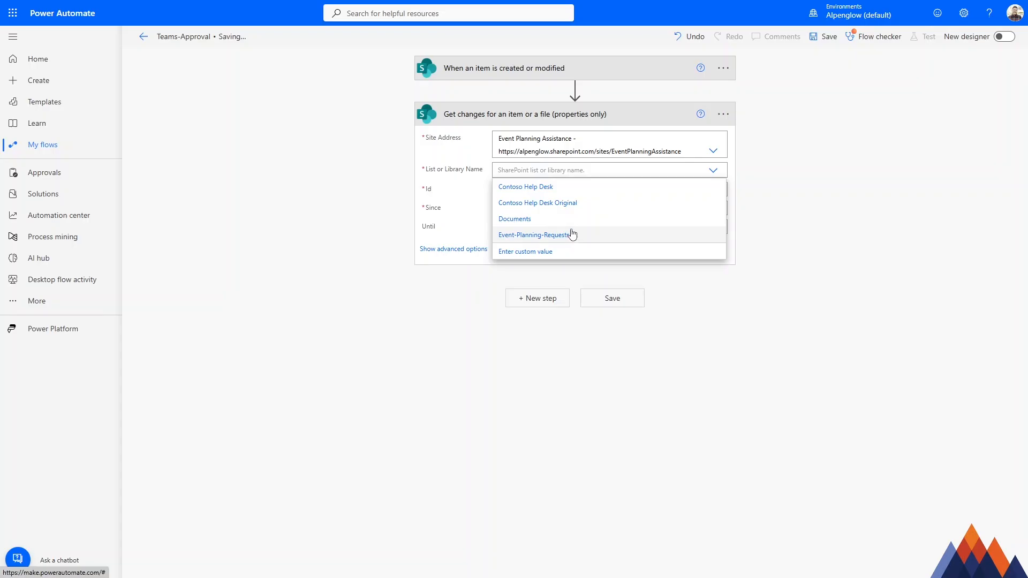
left_click(569, 237)
left_click(528, 190)
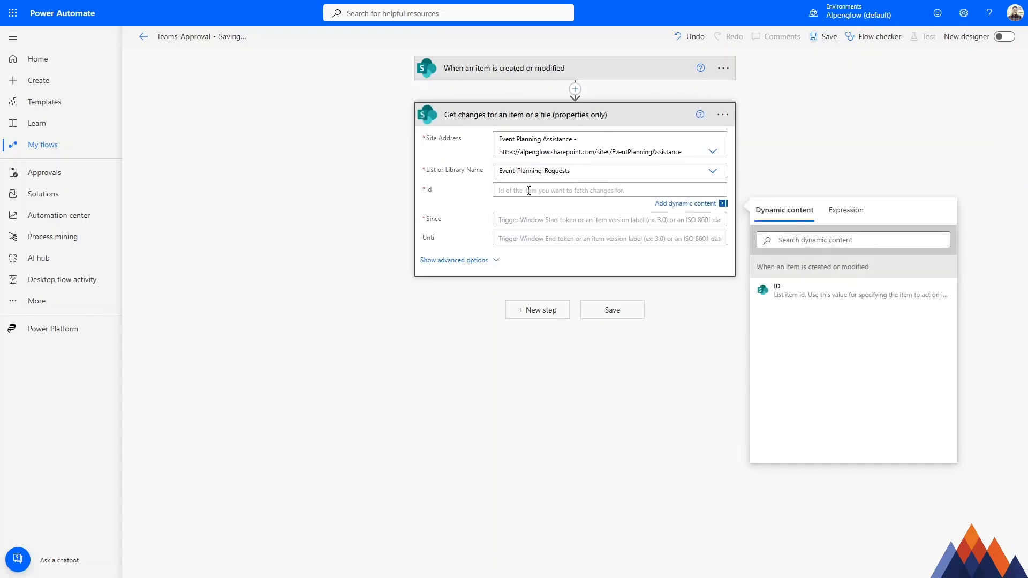
left_click(803, 294)
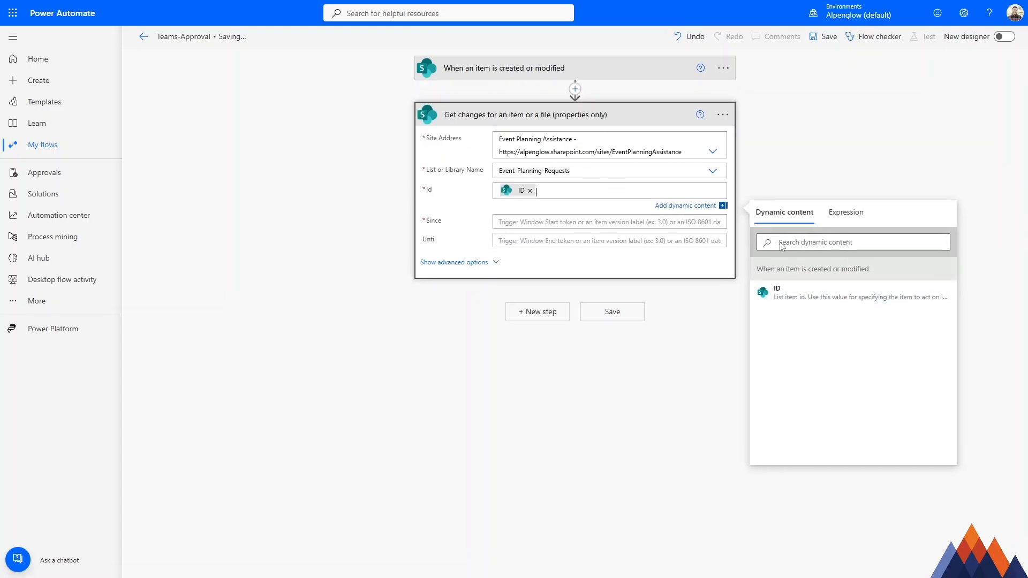
Set the Get changes action's Since to Trigger Window Start Token and its Until to Trigger Window End Token.
left_click(537, 222)
left_click(825, 259)
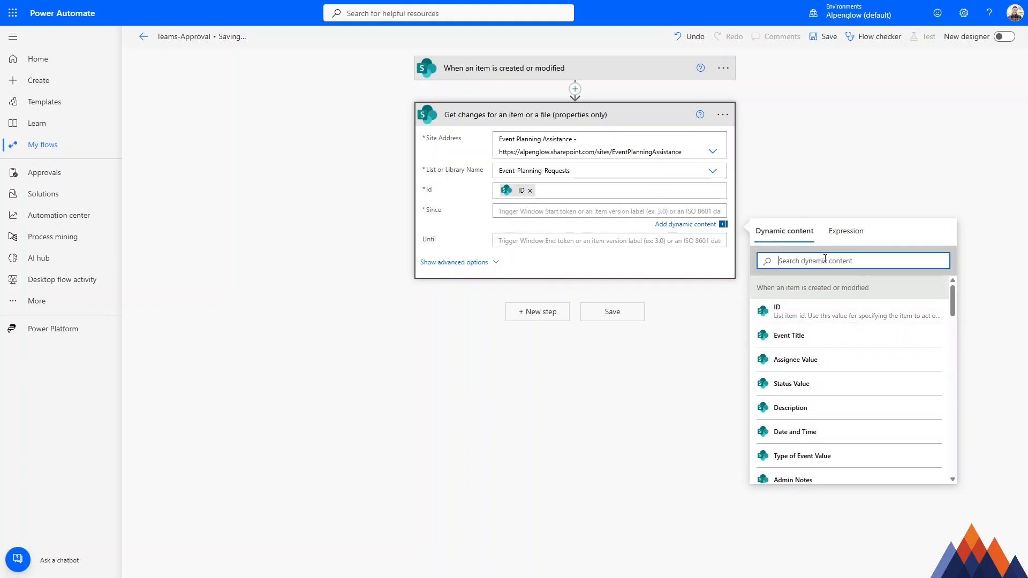
type("tri")
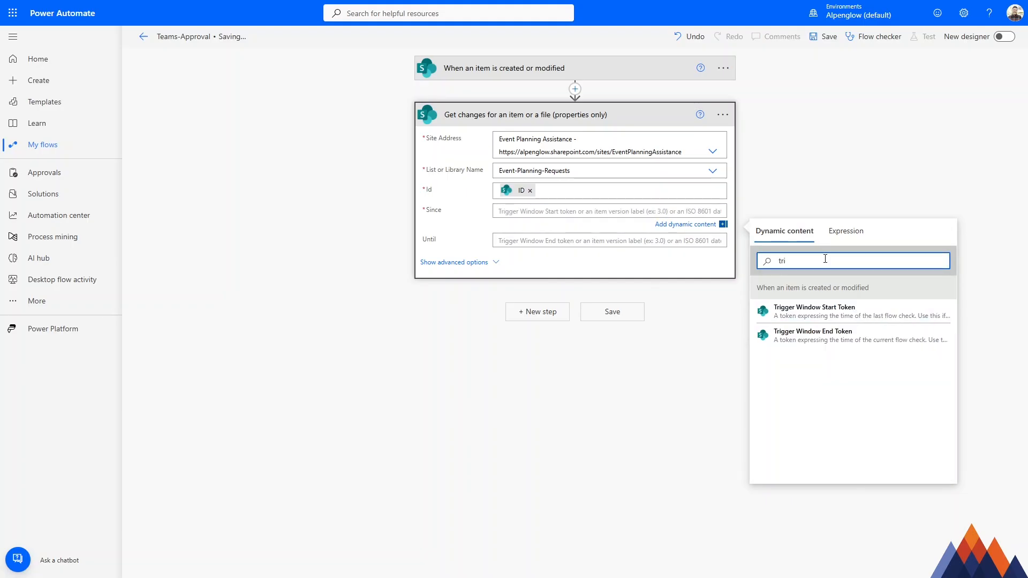
left_click(829, 316)
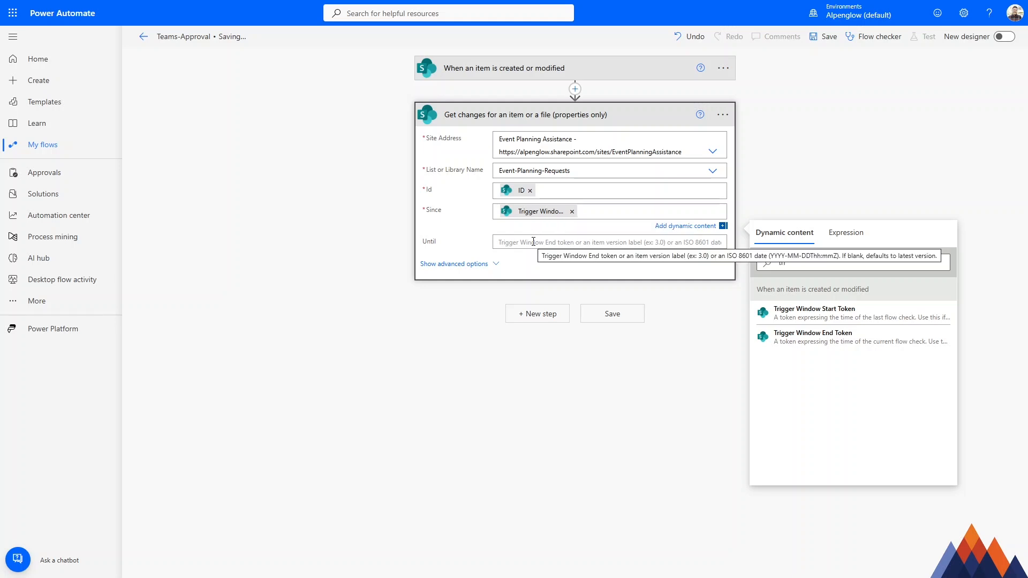
left_click(539, 242)
left_click(858, 281)
type("trigg")
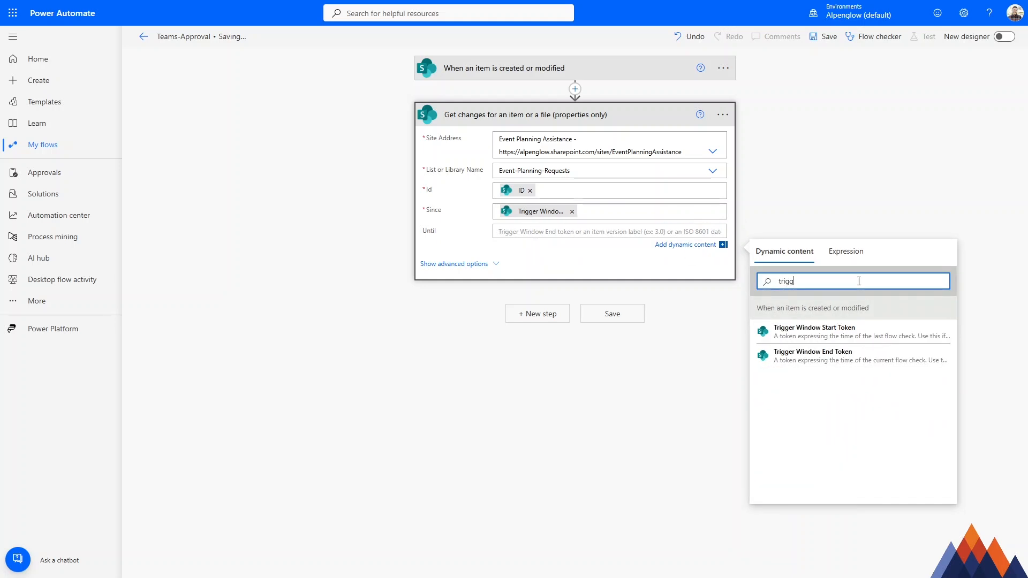
left_click(828, 364)
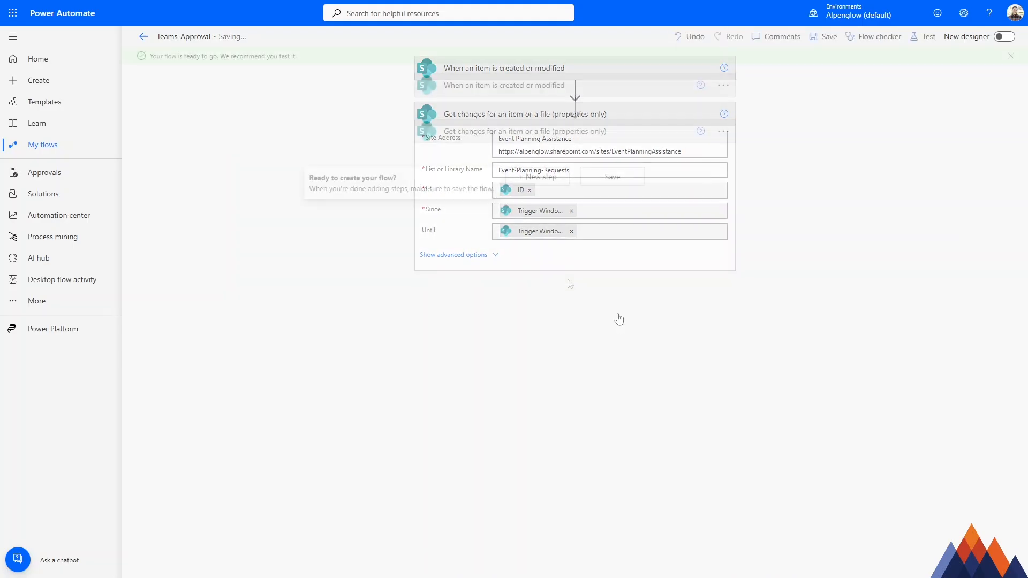
Add a Condition after the Get changes action and check the approval fields of the newest request in the SharePoint list.
left_click(553, 182)
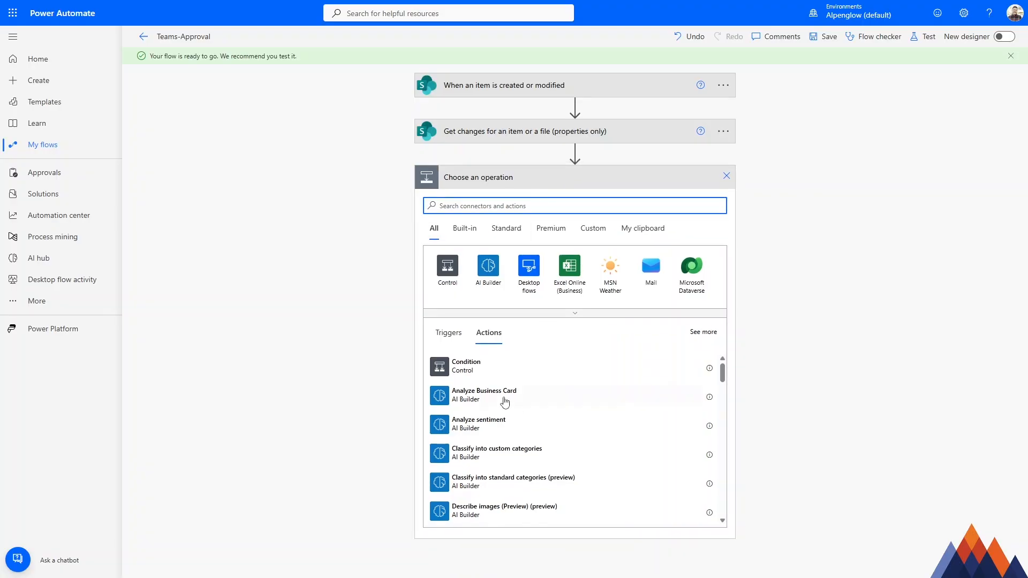
left_click(513, 369)
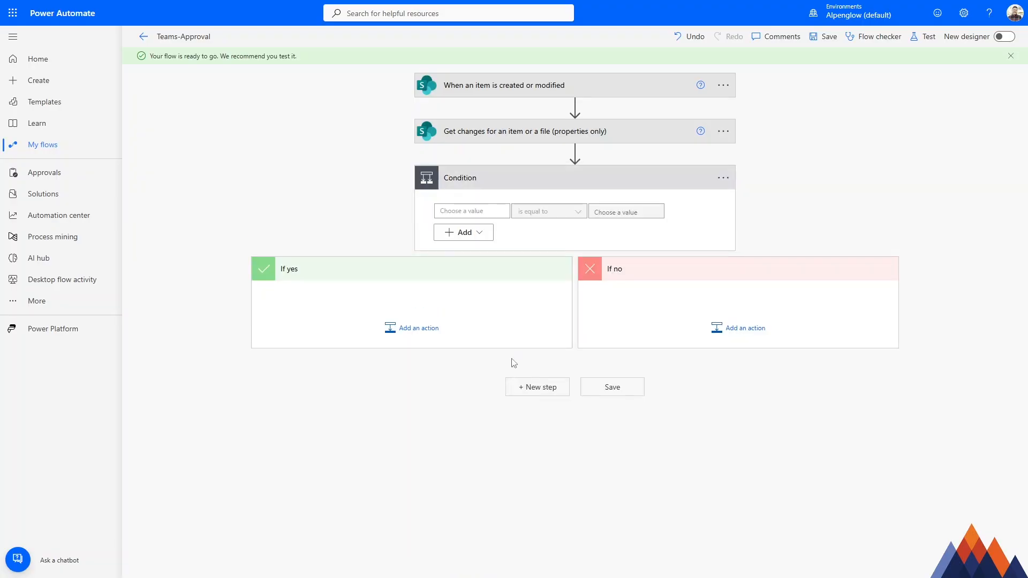
left_click(146, 7)
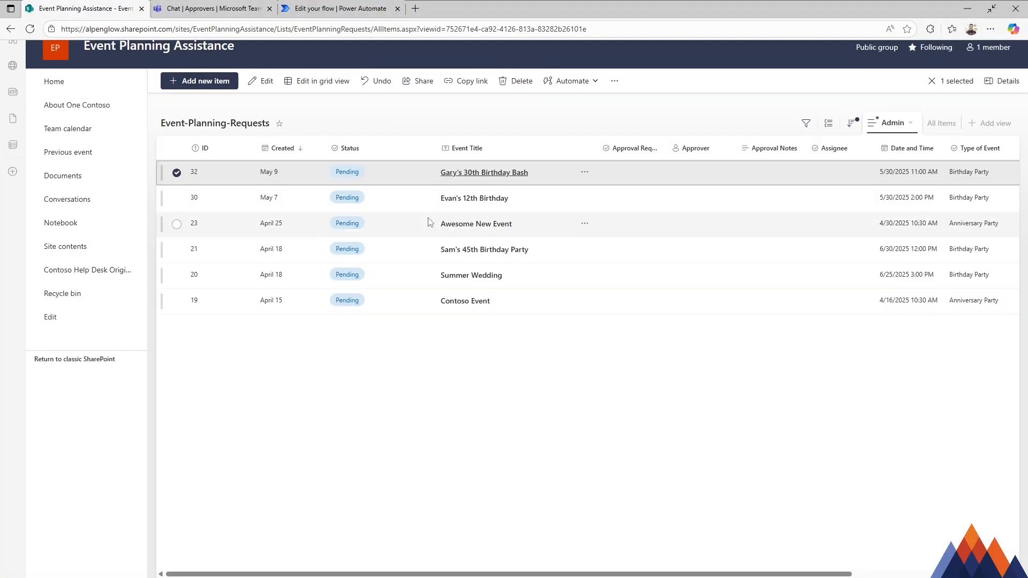
left_click(493, 174)
scroll(468, 232, "down", 3)
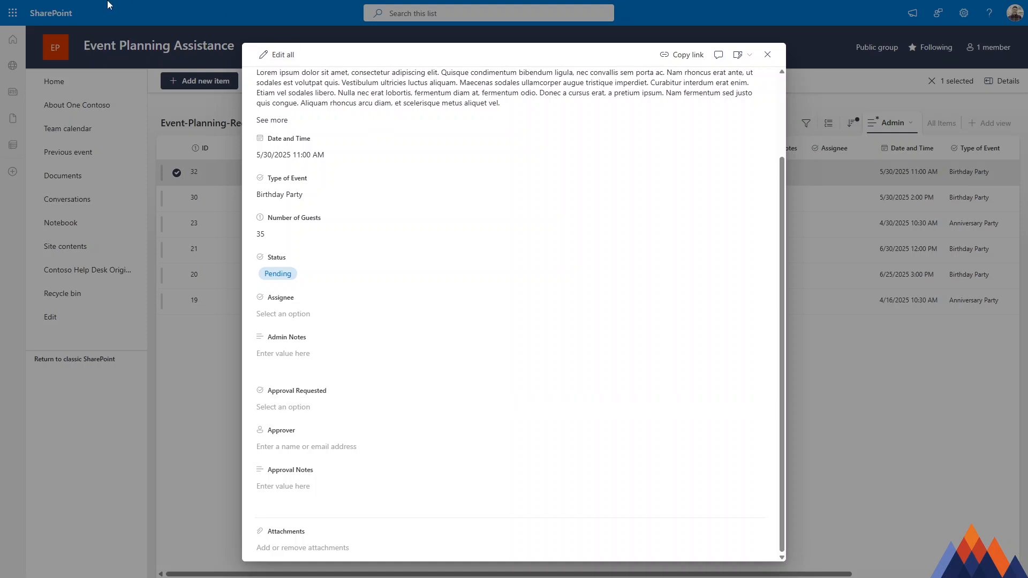
mouse_move(180, 5)
left_click(341, 7)
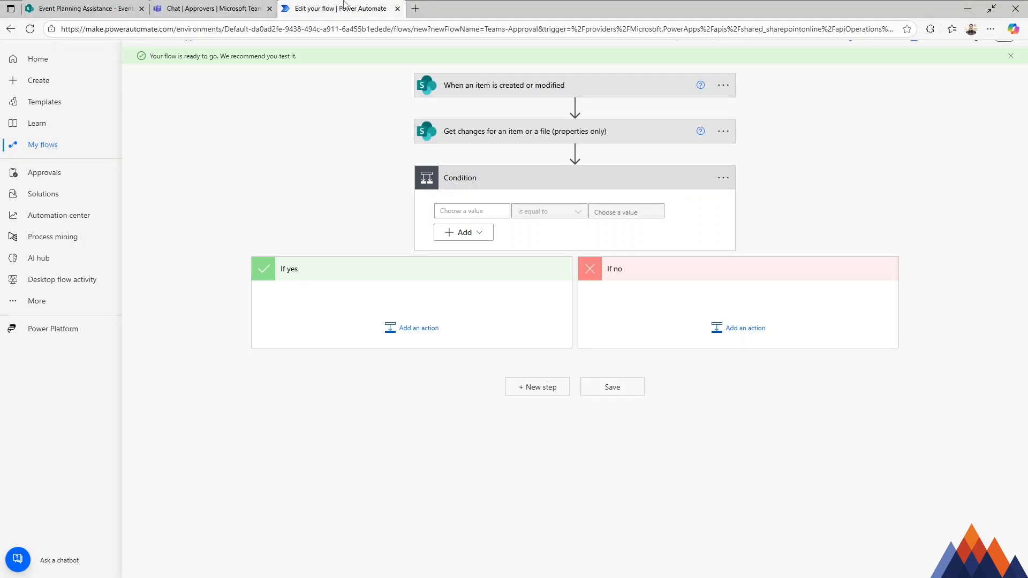
Set the condition's first row to check that Has Column Changed: Approval Requested is equal to true.
left_click(471, 212)
left_click(613, 260)
type("has")
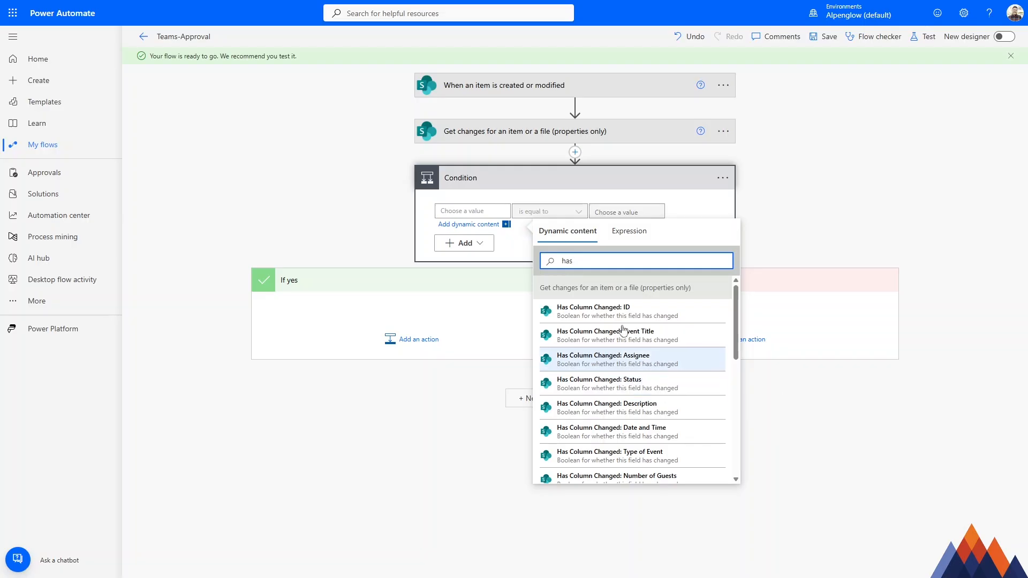
double_click(551, 258)
type("approval")
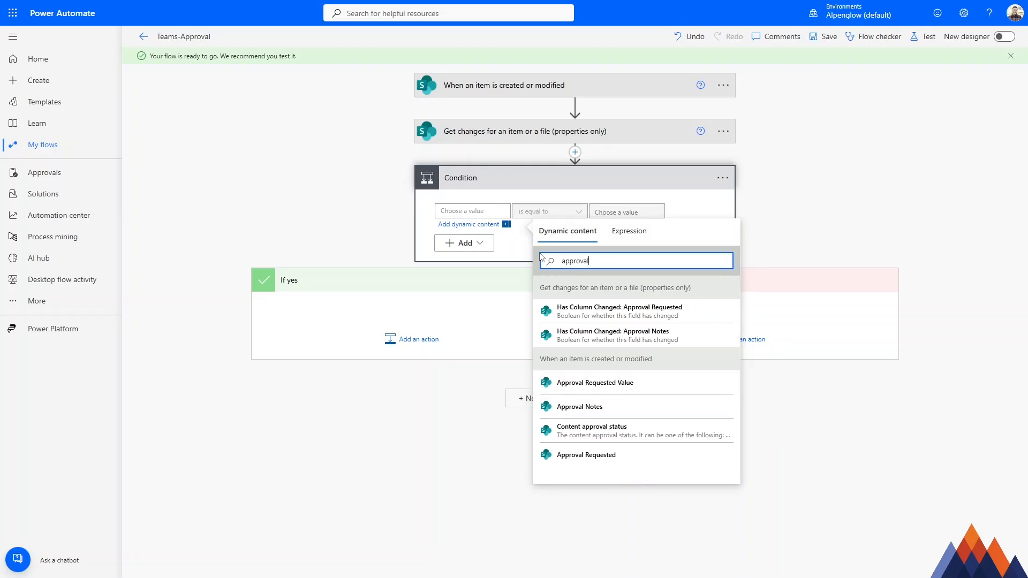
left_click(664, 319)
left_click(624, 212)
type("true")
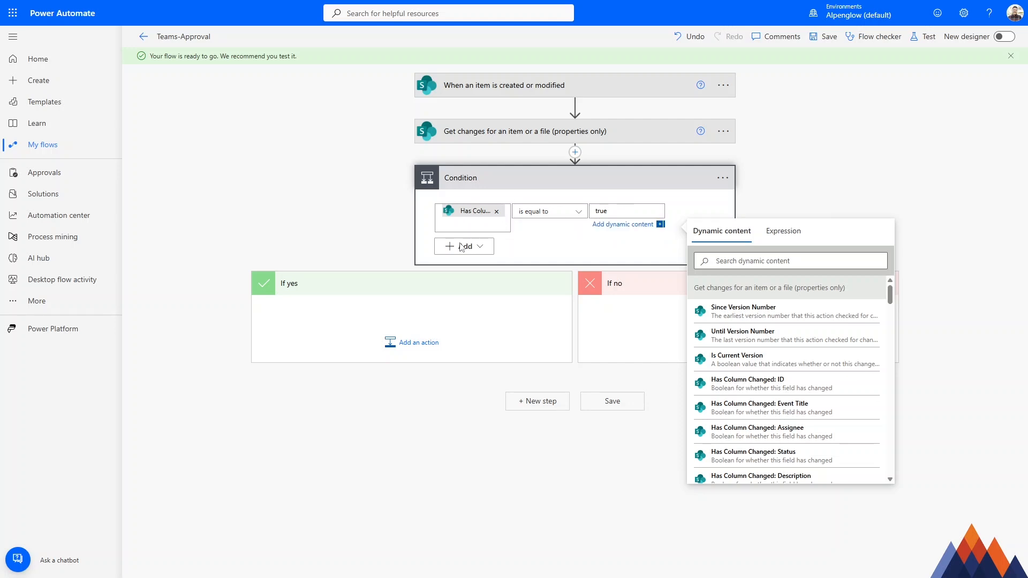
Add a second And row requiring Approval Requested Value to be equal to Yes, and save the flow.
left_click(491, 248)
left_click(468, 262)
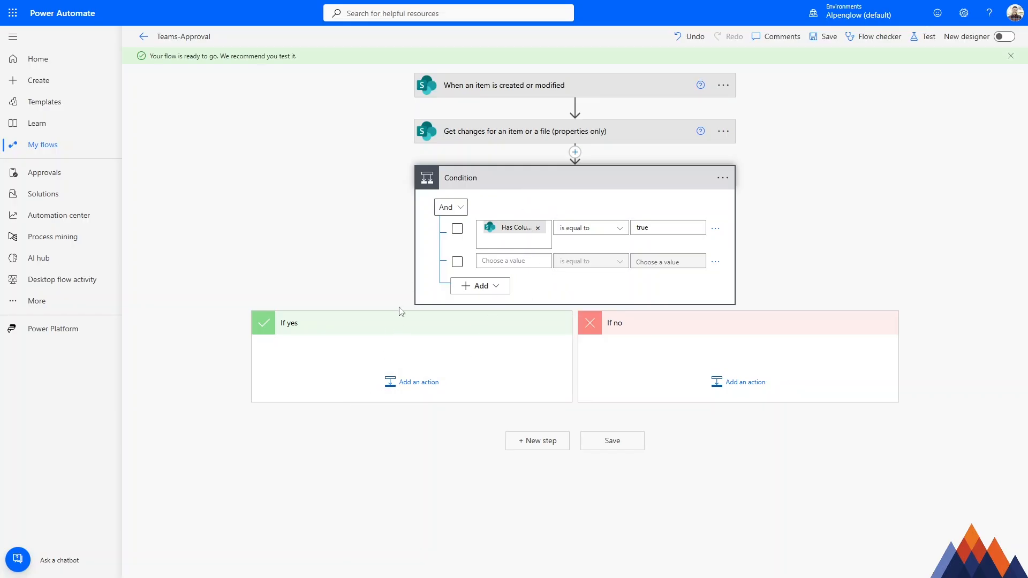
left_click(518, 263)
left_click(640, 311)
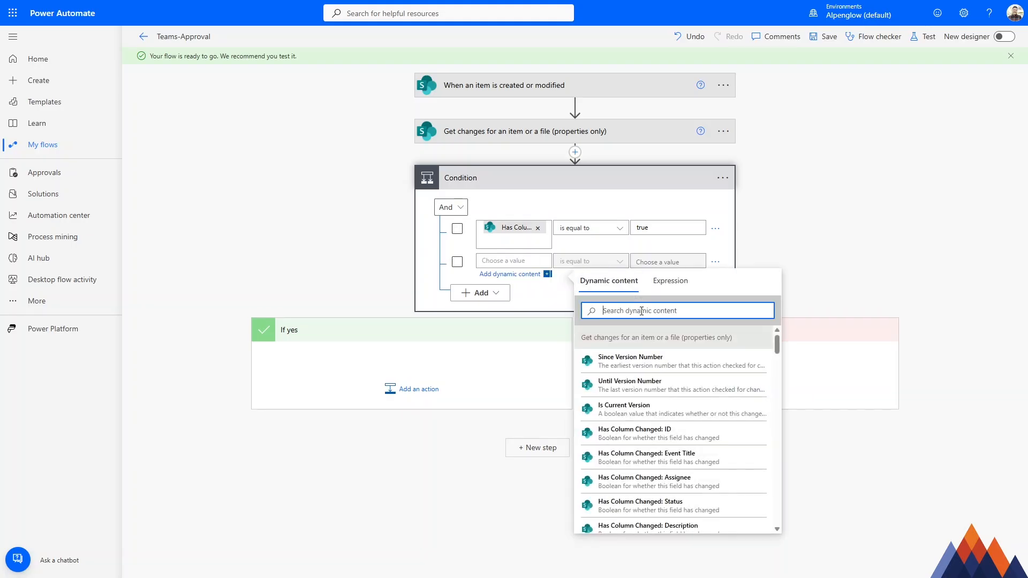
type("approval")
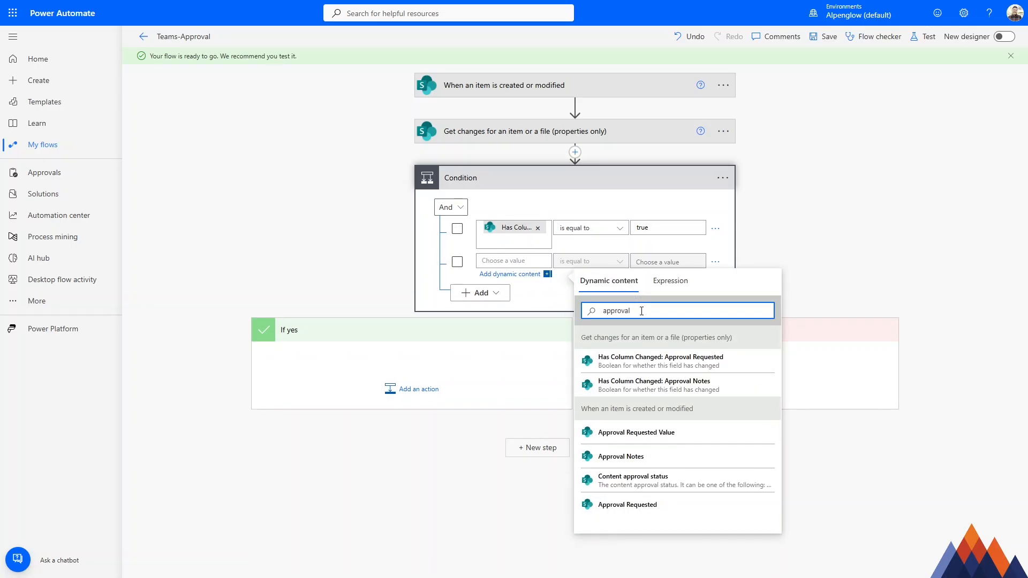
left_click(636, 432)
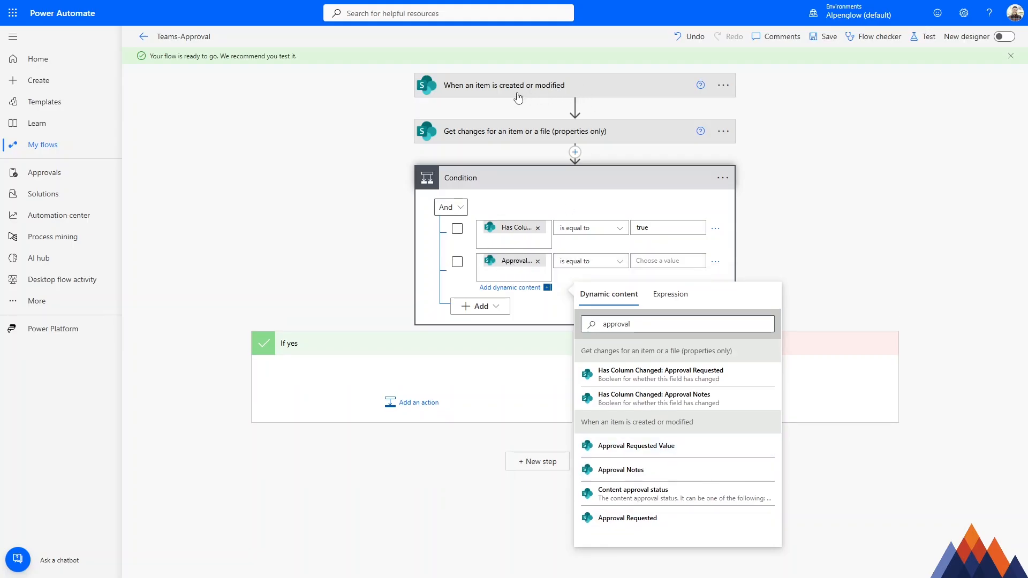
left_click(676, 259)
type("Yes")
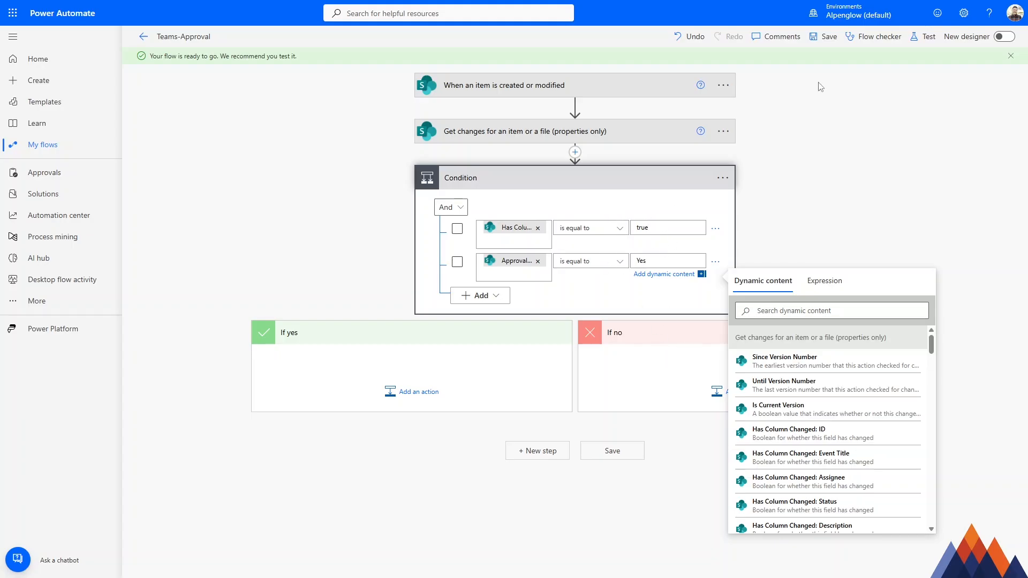
left_click(819, 39)
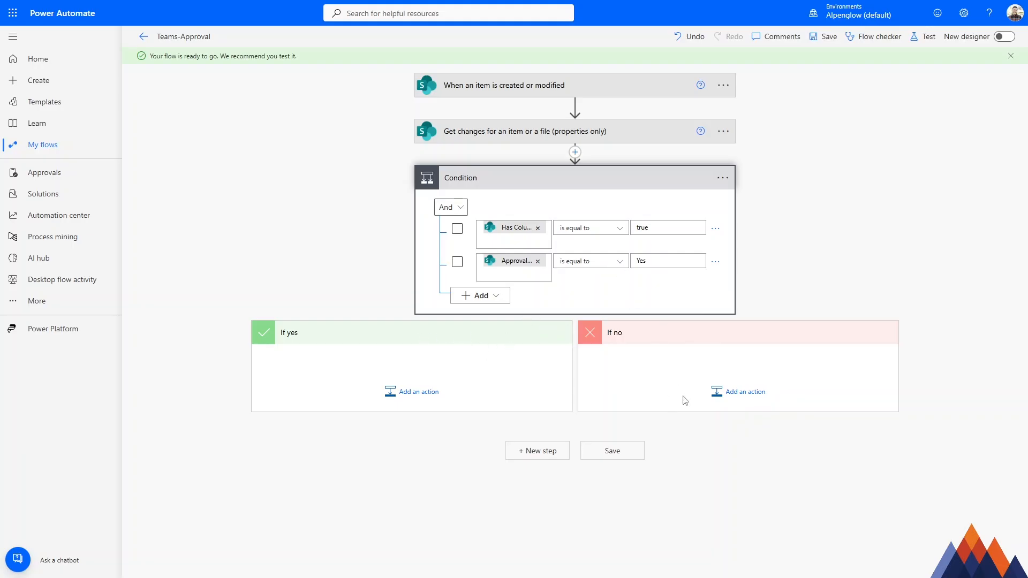
Add the Teams action "Post adaptive card and wait for a response" to the condition's If yes branch.
left_click(419, 390)
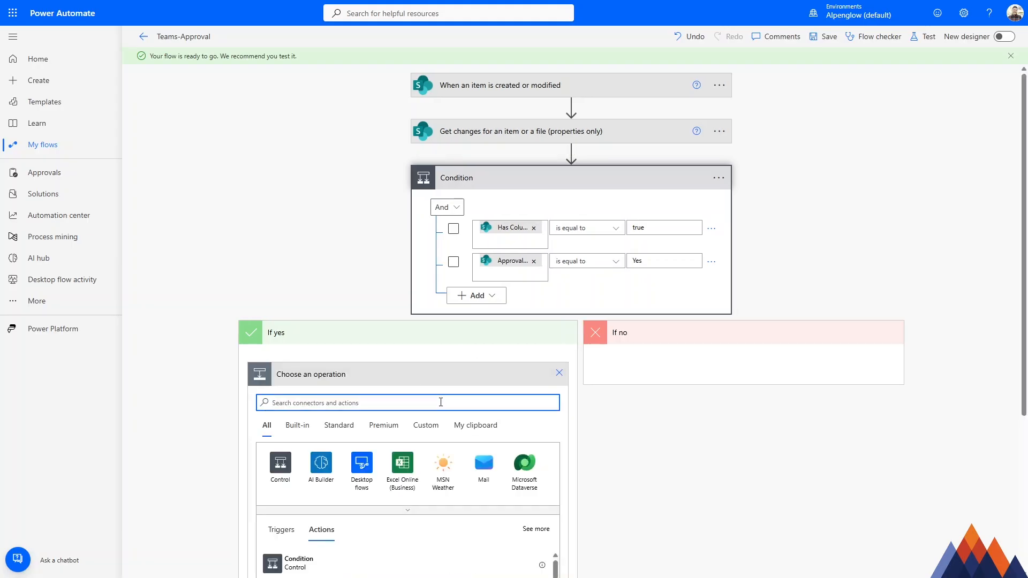
type("post adaptive")
scroll(441, 402, "down", 2)
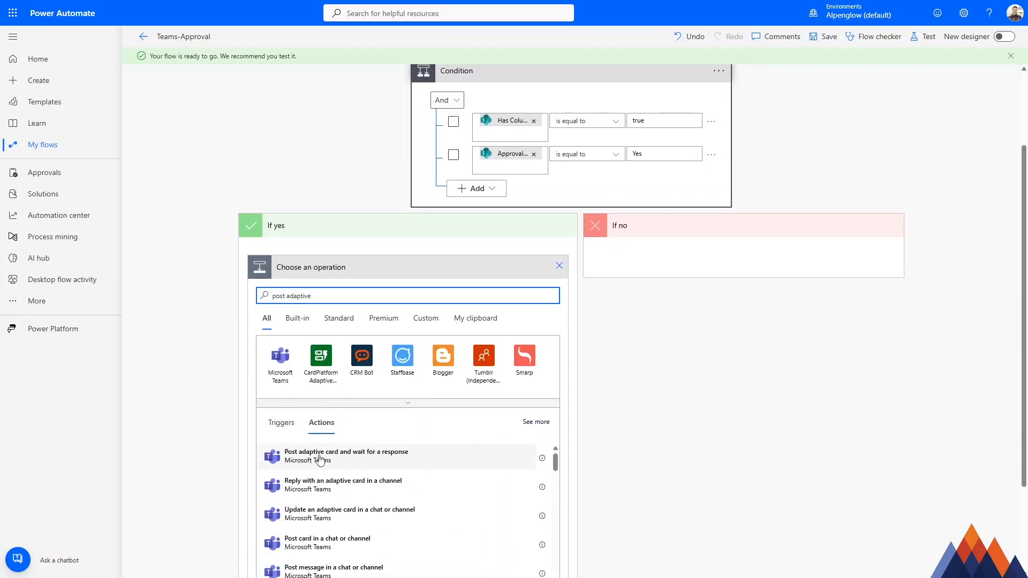
left_click(336, 459)
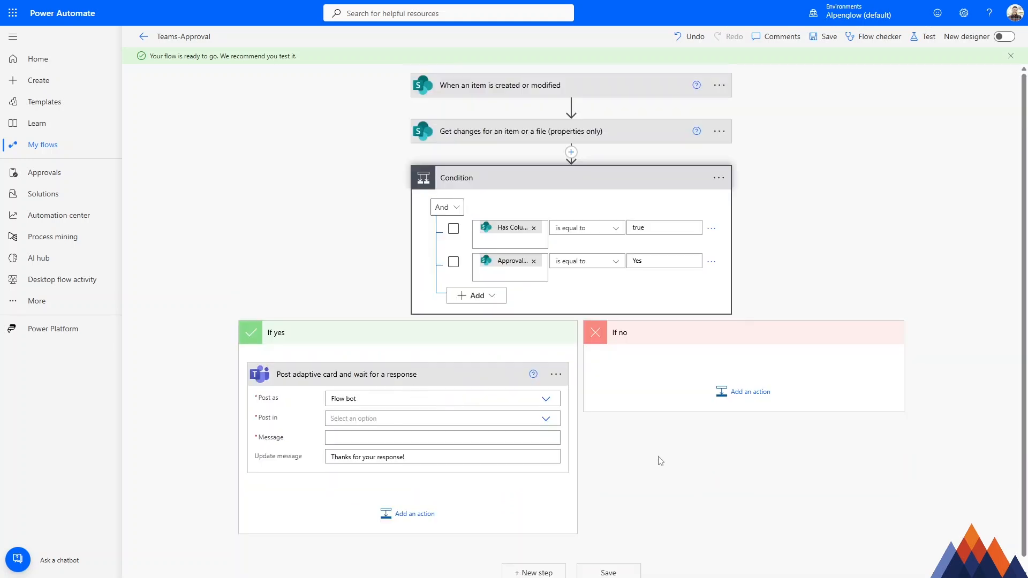
scroll(660, 459, "down", 1)
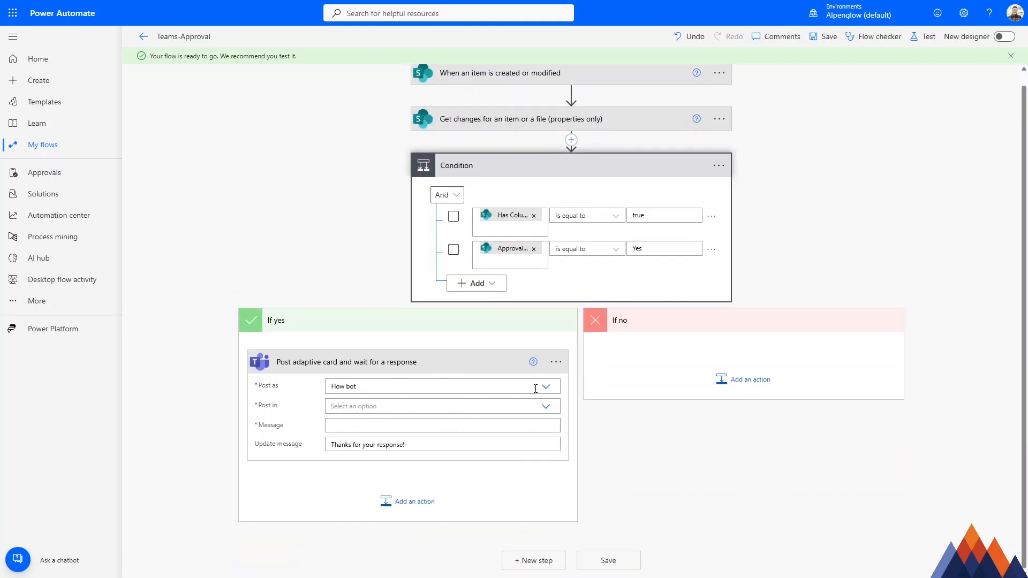
Set the adaptive card action to post as Flow bot in a Channel.
left_click(402, 387)
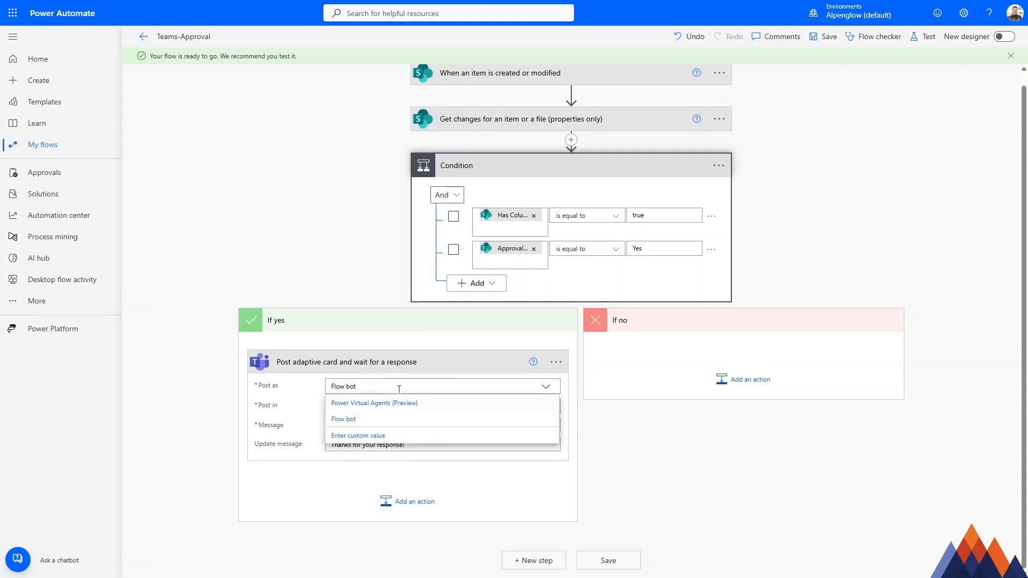
left_click(371, 423)
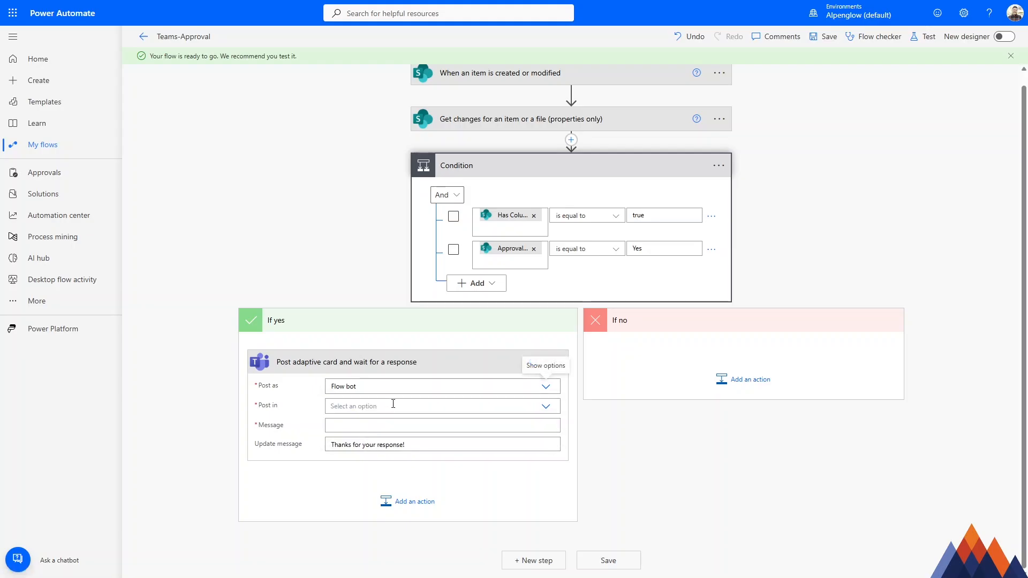
left_click(547, 408)
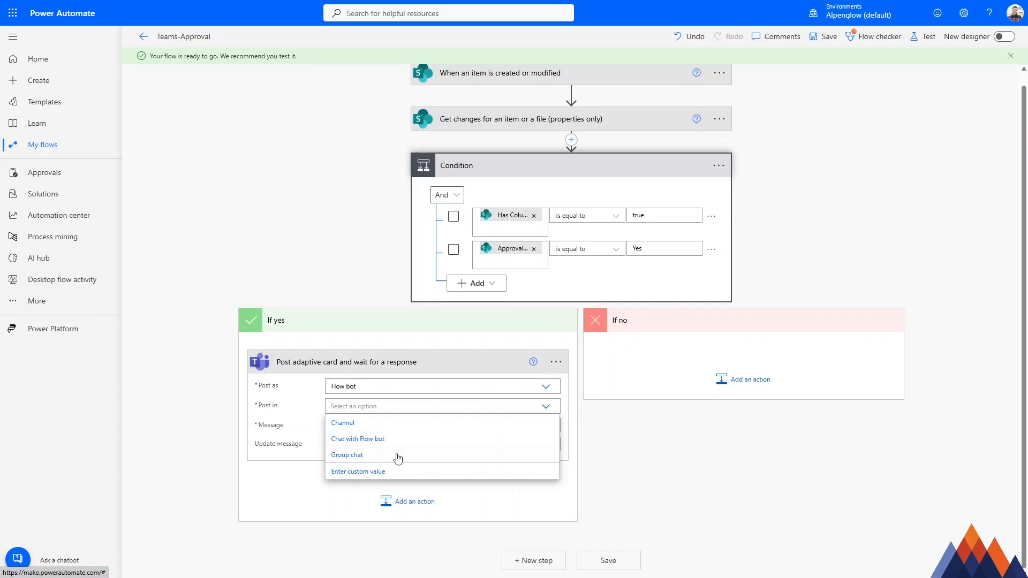
left_click(370, 430)
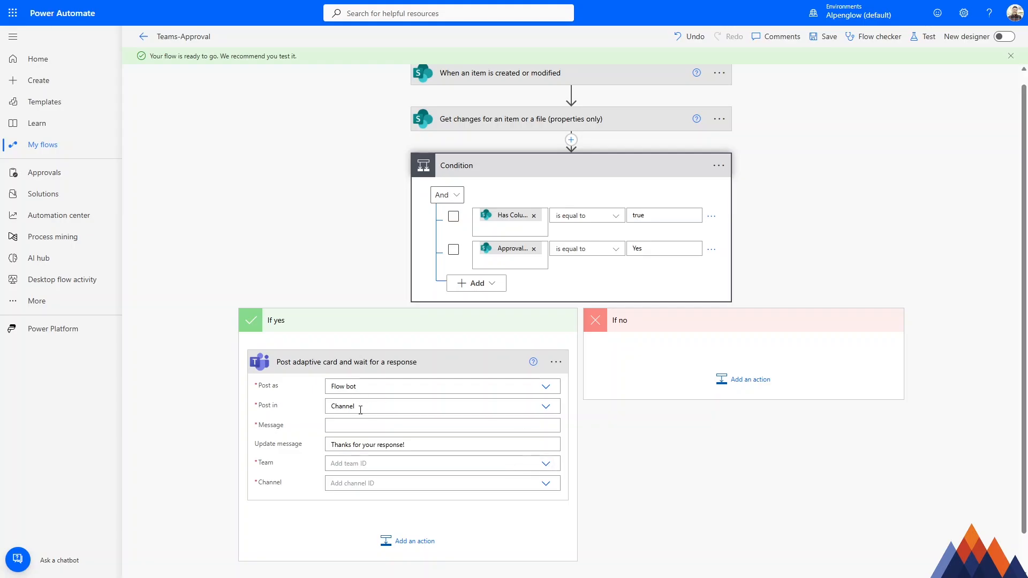
Set the card's Team to Power Platform Testing Crowd and its Channel to Approvers, and check that channel in Teams.
left_click(547, 463)
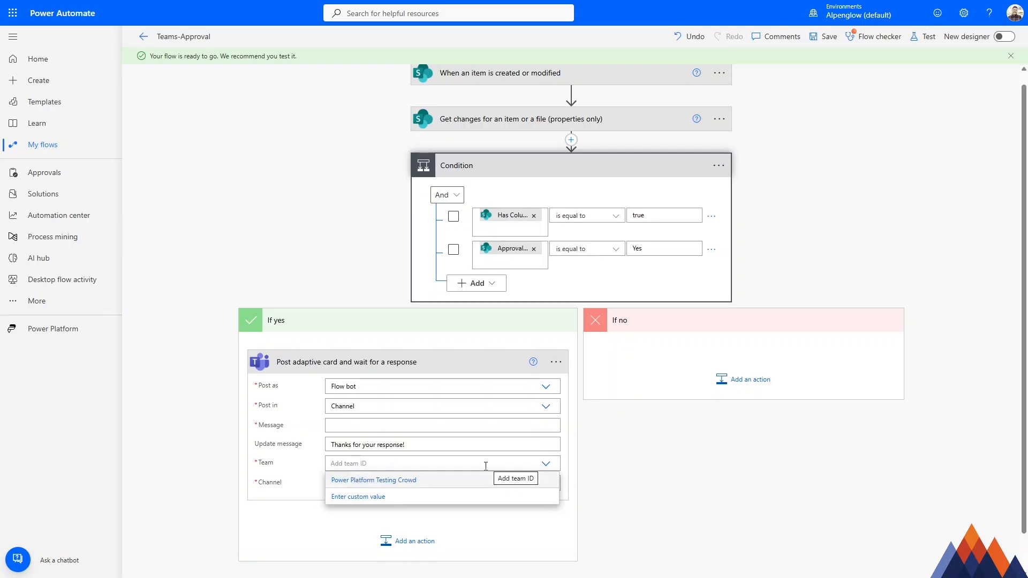
left_click(415, 482)
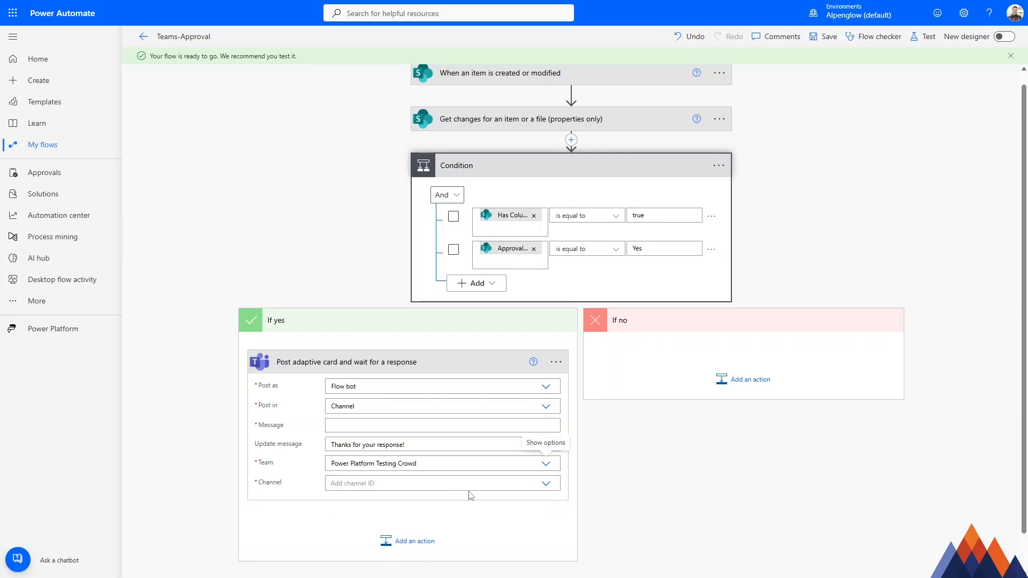
left_click(545, 485)
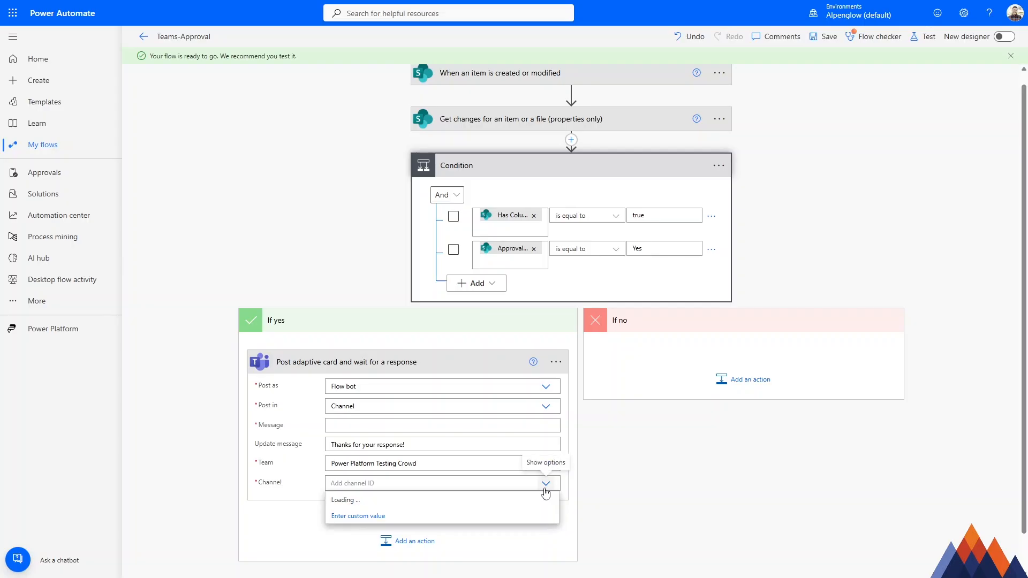
left_click(453, 502)
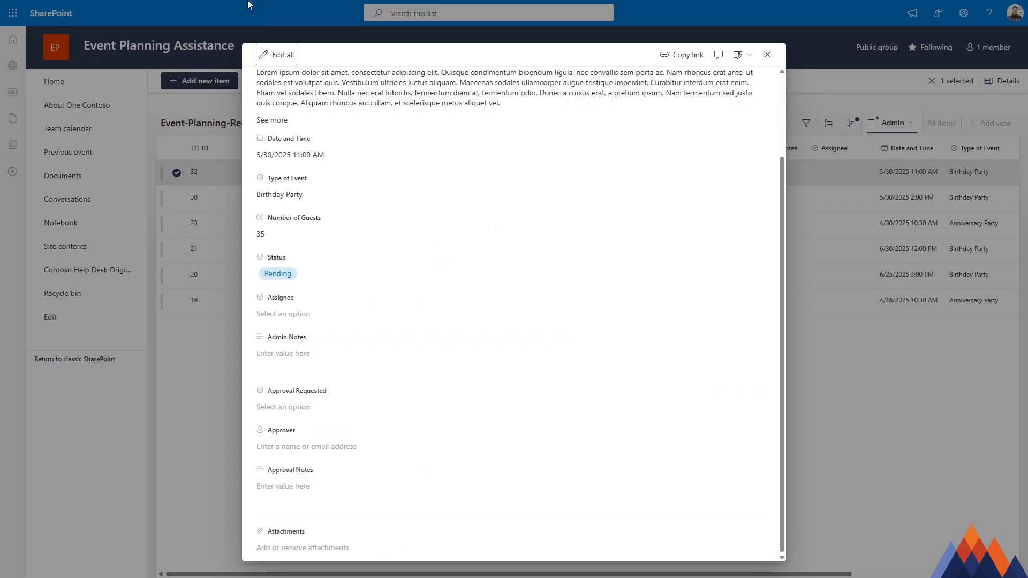
left_click(217, 6)
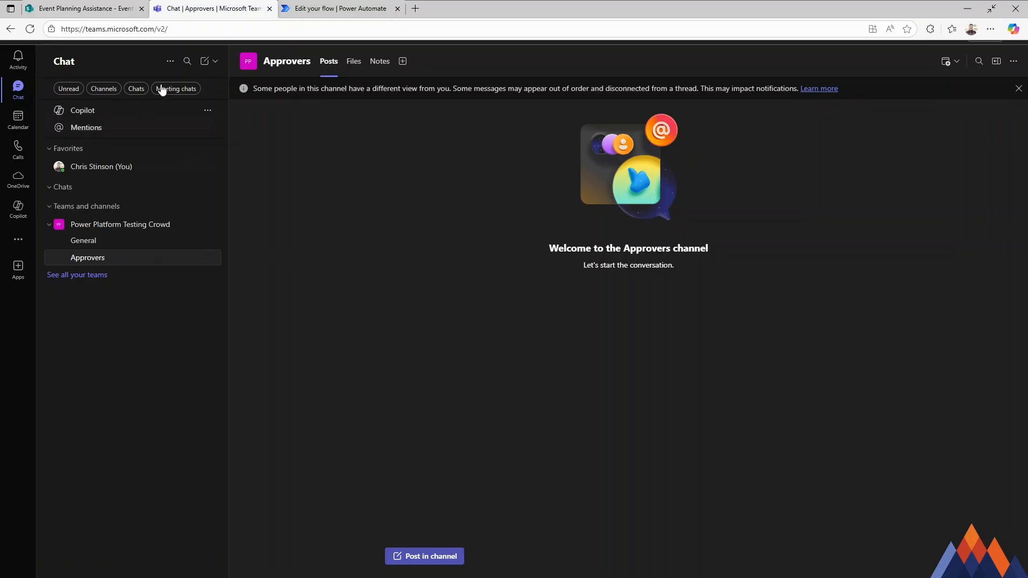
left_click(117, 8)
left_click(321, 8)
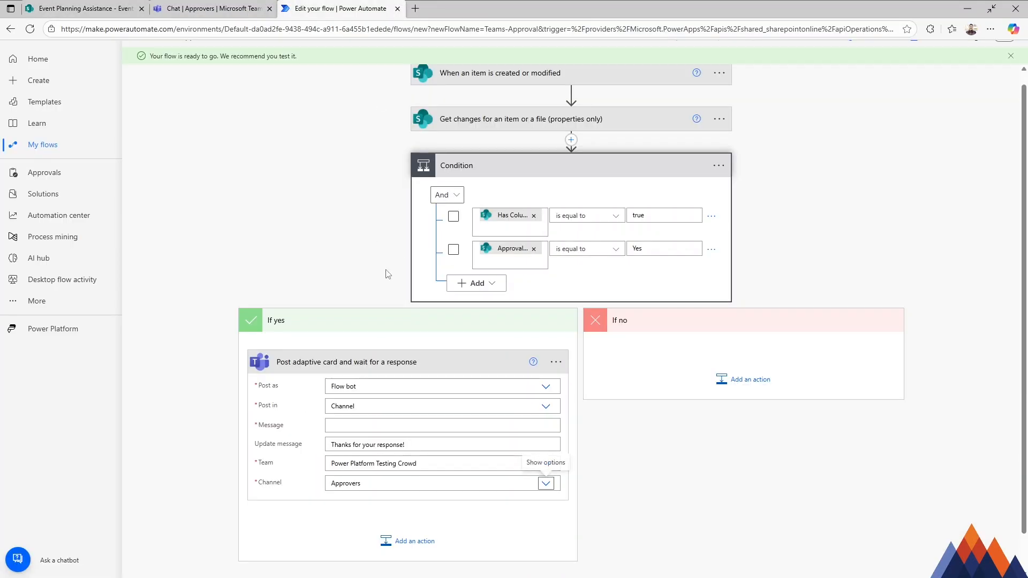
Switch to the Adaptive Cards documentation site and review the card layouts under Design best practices for the card's message.
left_click(438, 428)
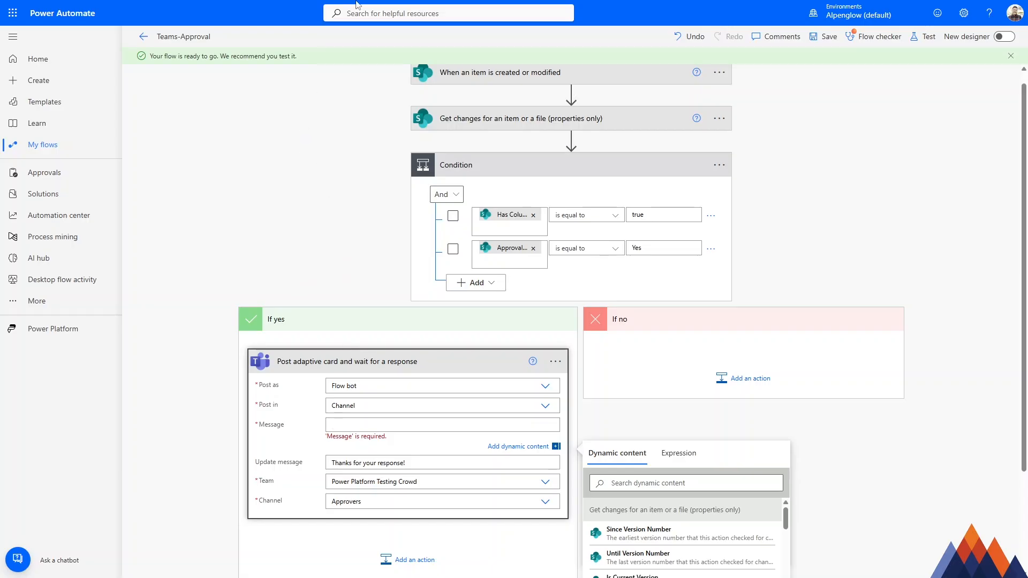
left_click(431, 6)
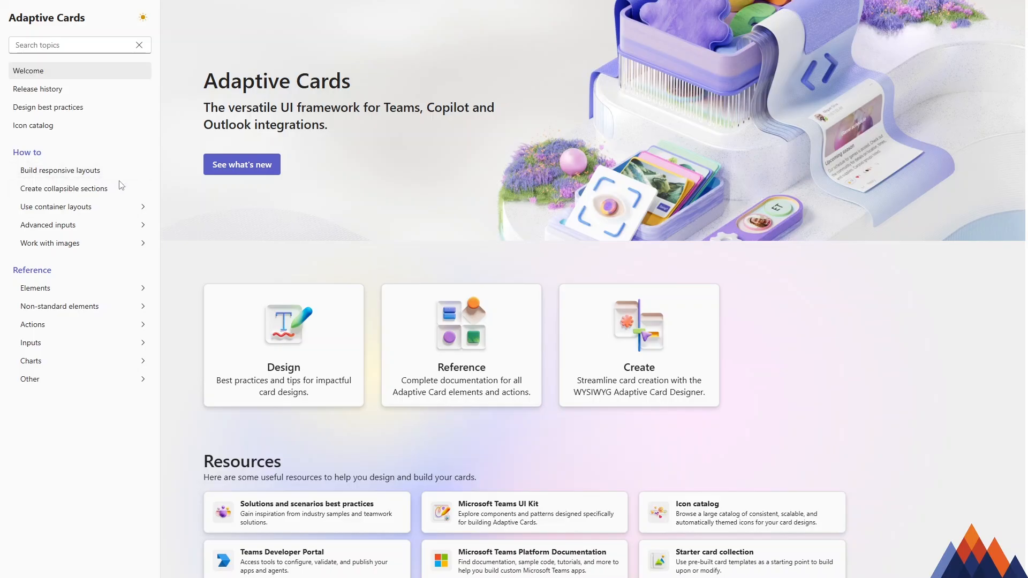
left_click(301, 325)
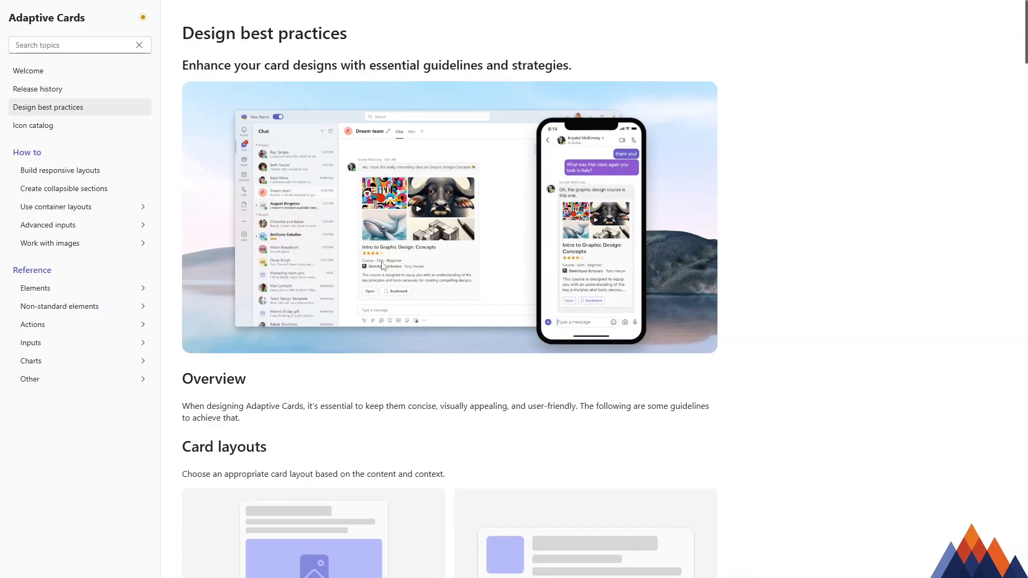
scroll(411, 273, "down", 1)
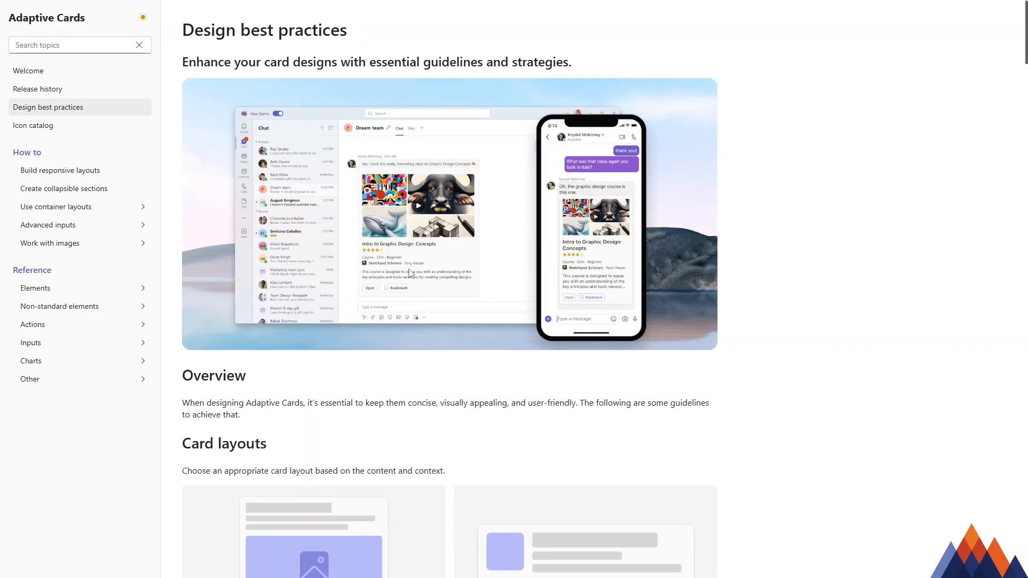
scroll(410, 273, "down", 5)
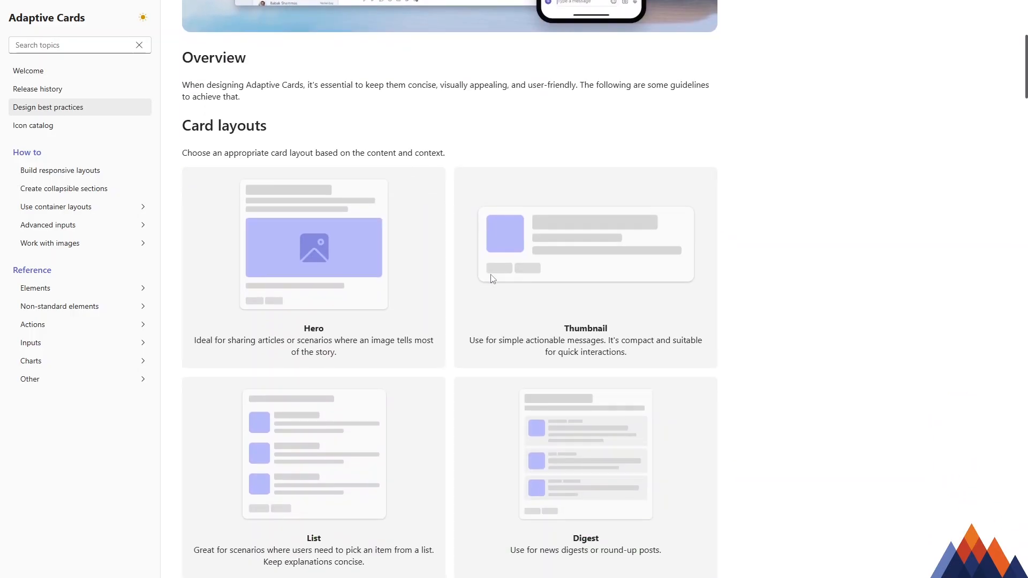
scroll(465, 282, "down", 7)
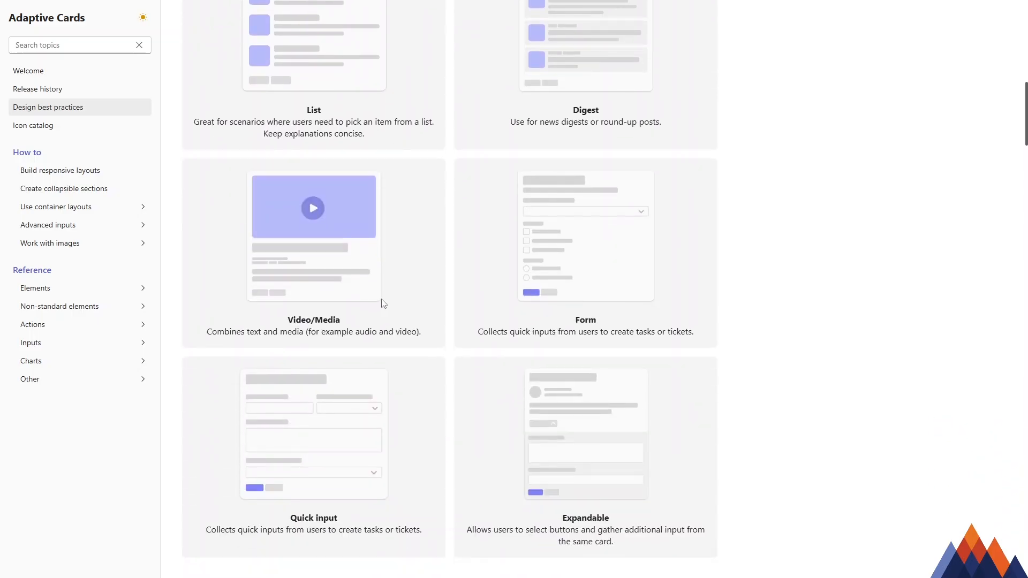
scroll(320, 289, "up", 4)
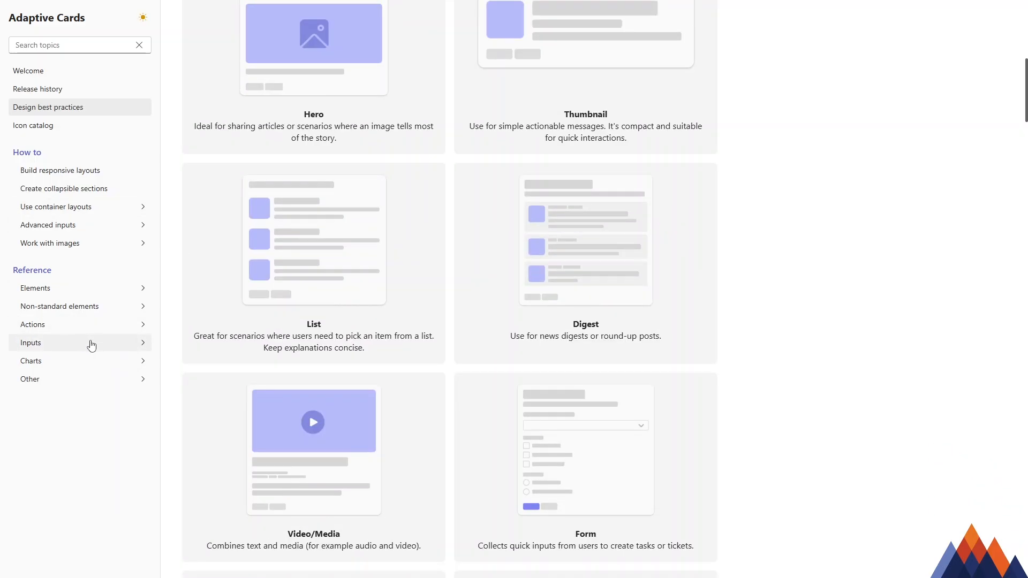
Look through the Actions and Elements reference topics and open the Adaptive Card Designer from the Welcome page.
left_click(103, 325)
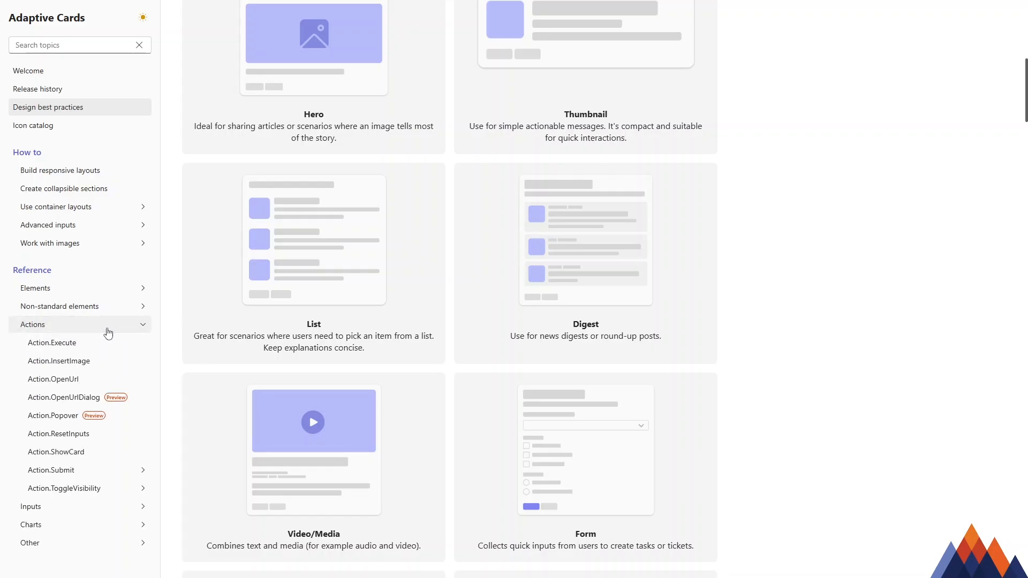
left_click(92, 290)
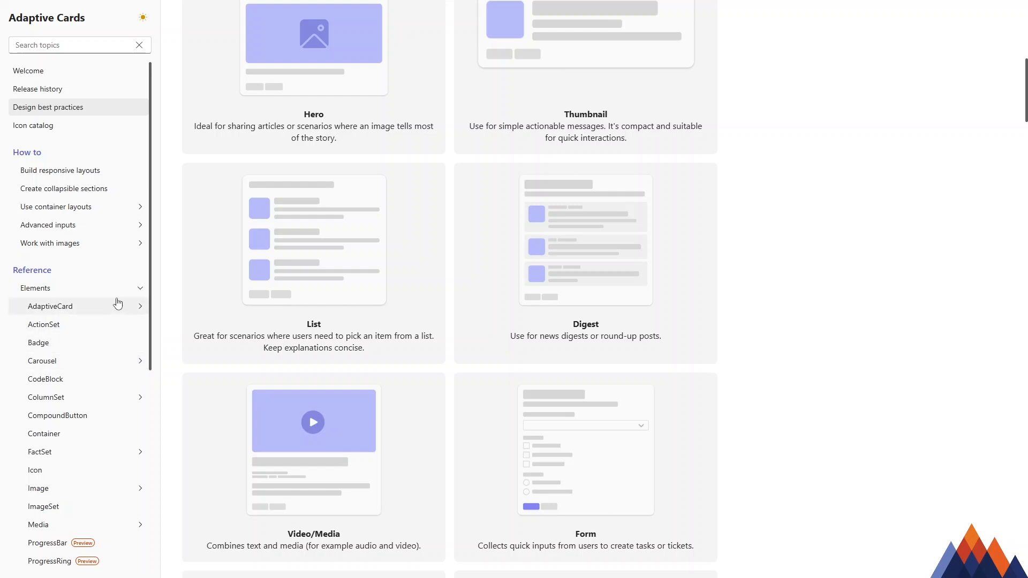
left_click(135, 294)
left_click(132, 325)
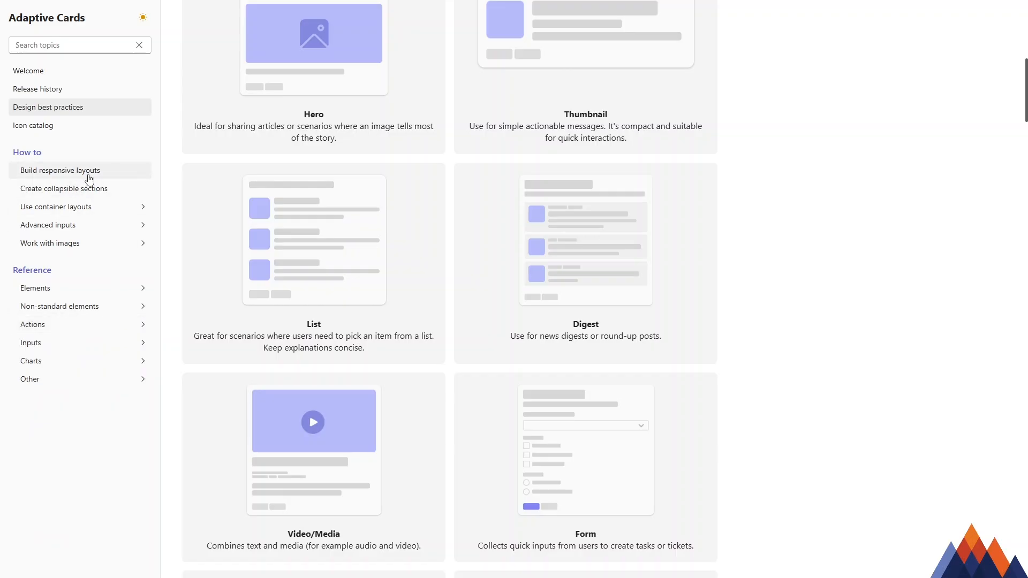
left_click(80, 72)
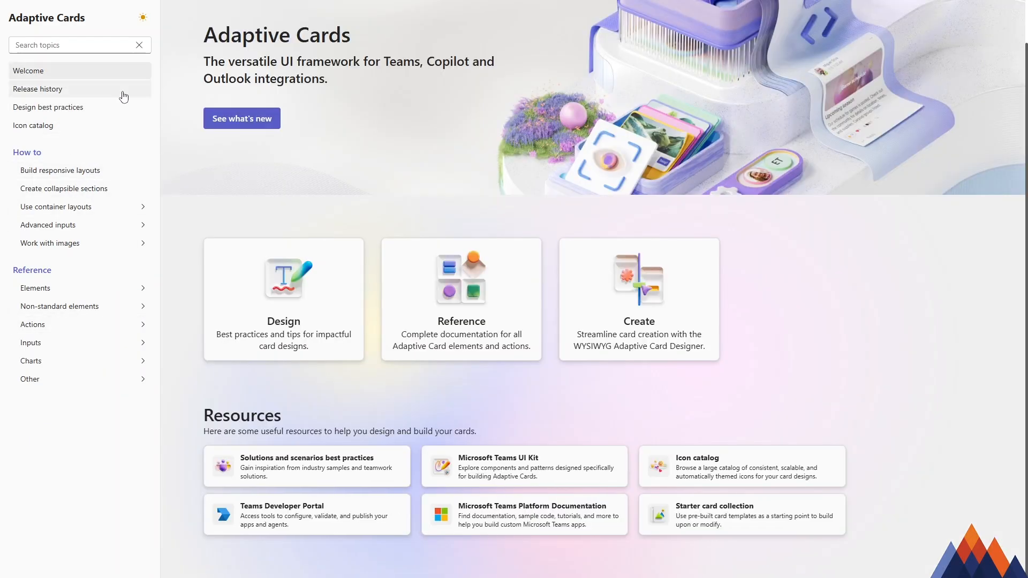
left_click(622, 278)
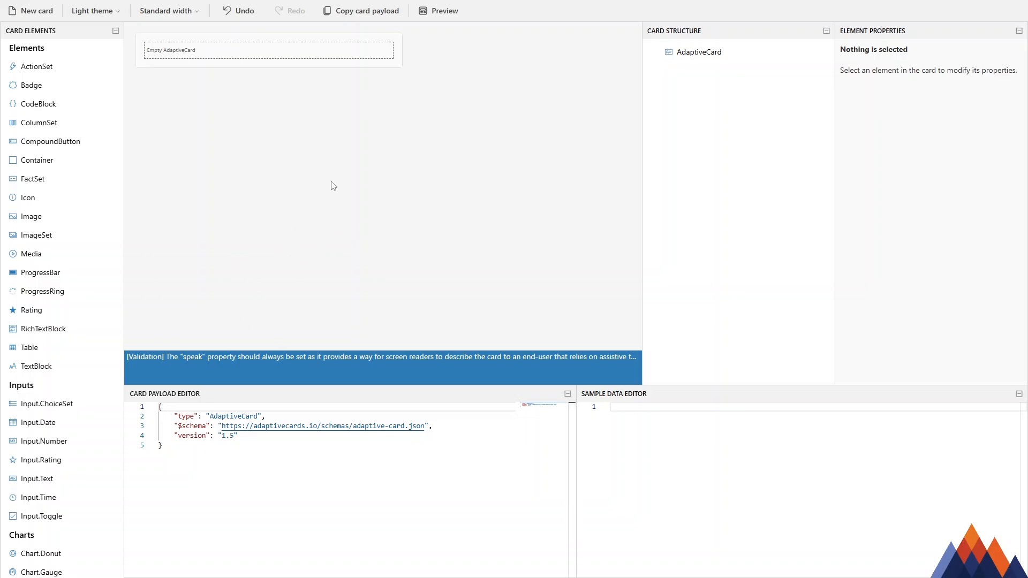
Examine the empty card's JSON in the card payload editor.
left_click_drag(217, 466, 140, 409)
left_click(236, 460)
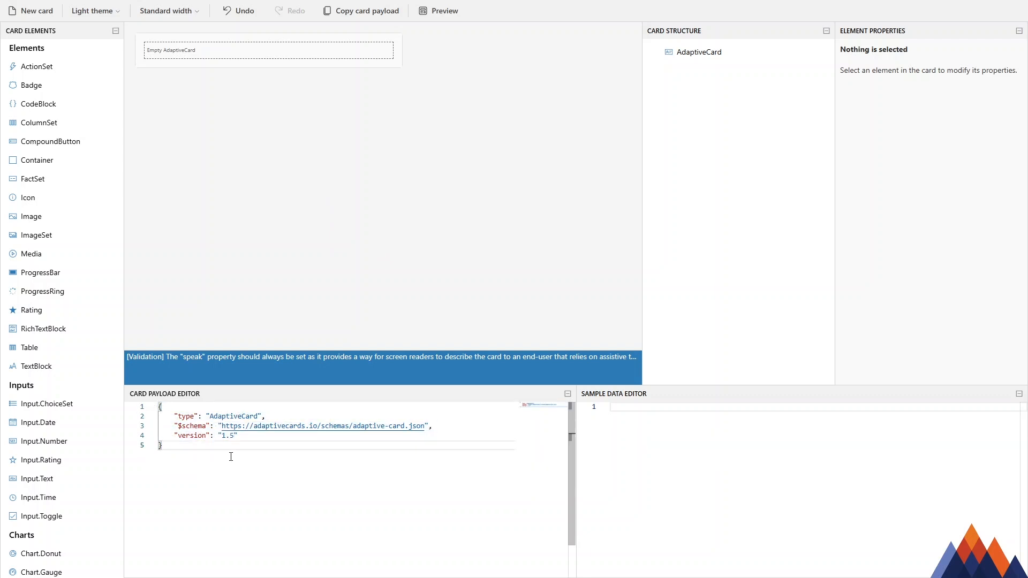
key("ctrl+a")
left_click(262, 426)
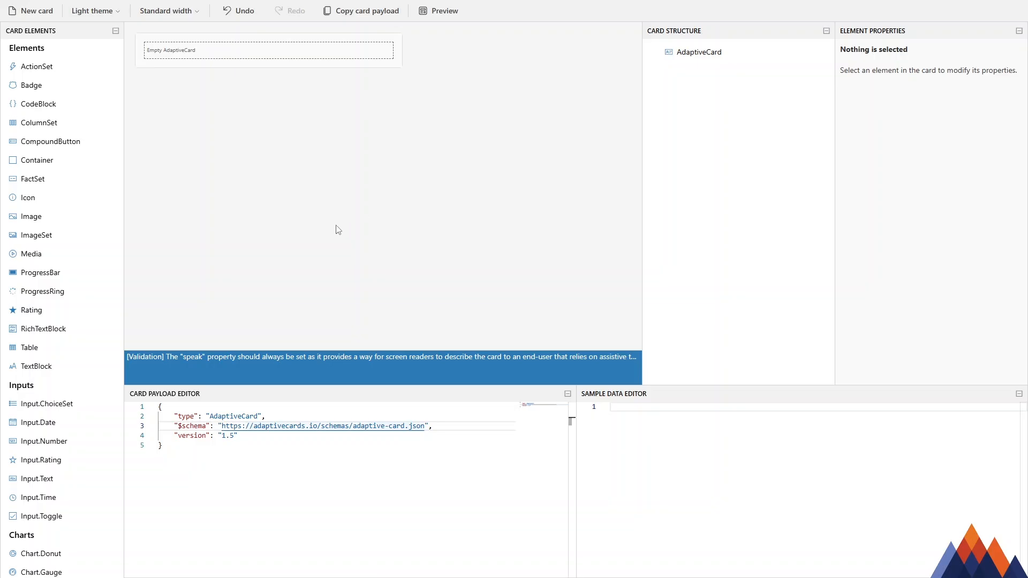
left_click(162, 445)
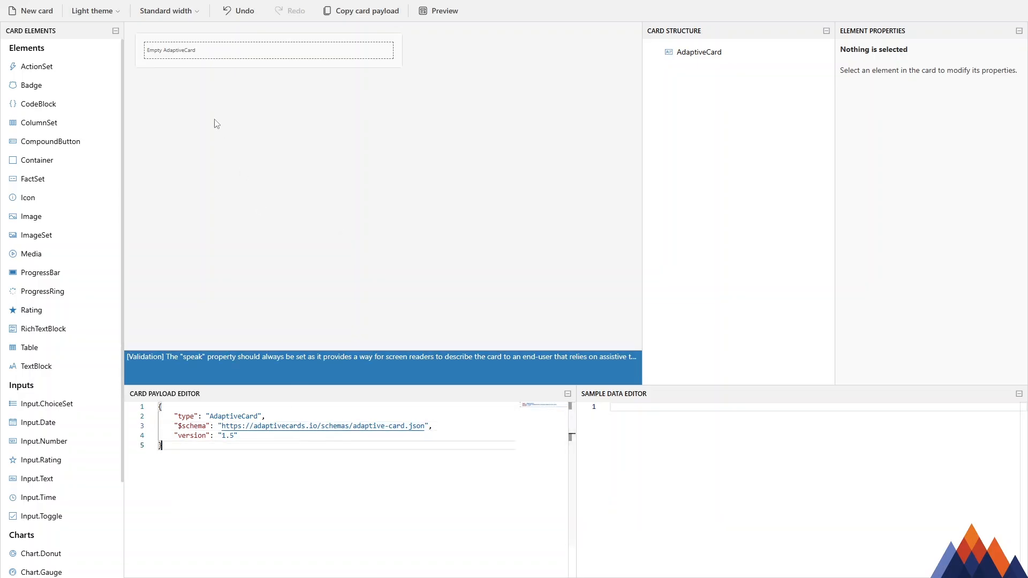
Switch the card designer to Dark theme.
left_click(96, 10)
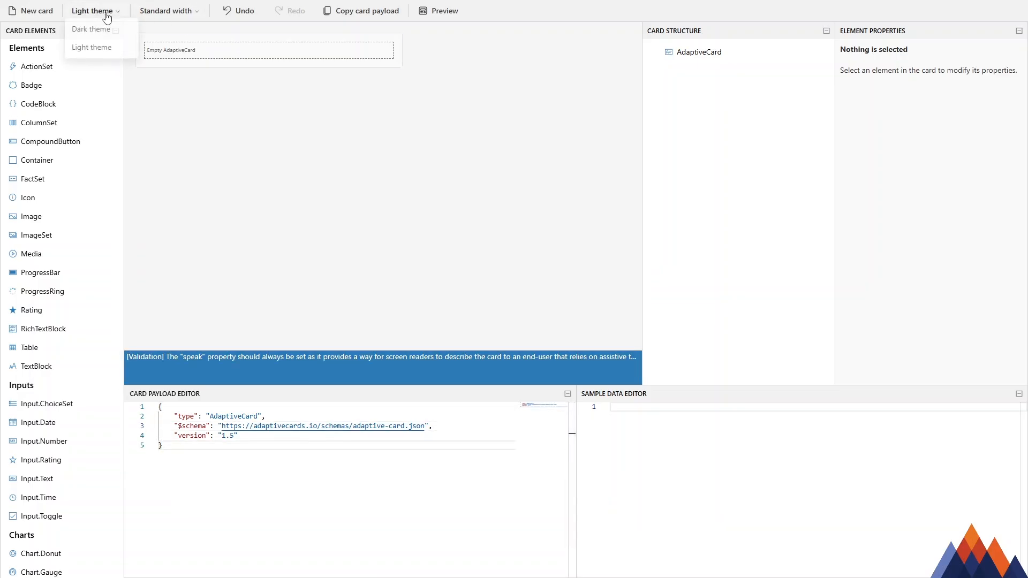
left_click(105, 35)
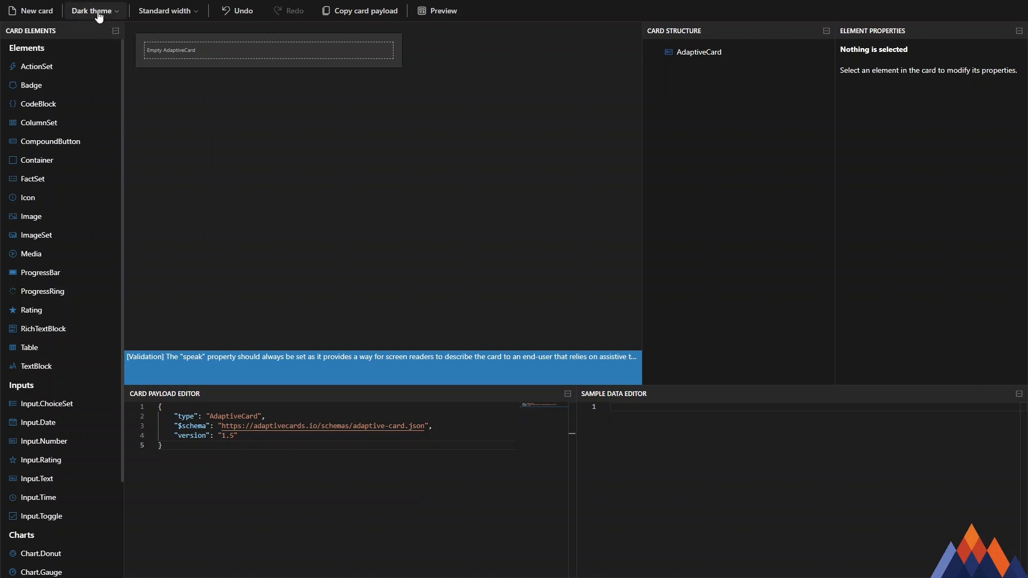
Try the empty card at Very narrow, Narrow, Standard and Wide widths, and return it to Standard width.
left_click(166, 13)
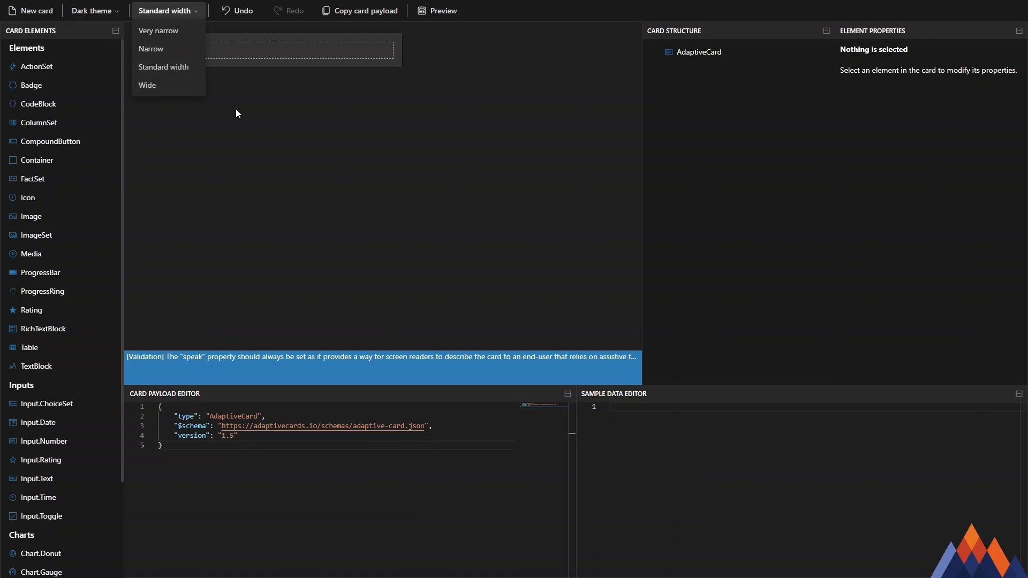
left_click(177, 32)
left_click(171, 16)
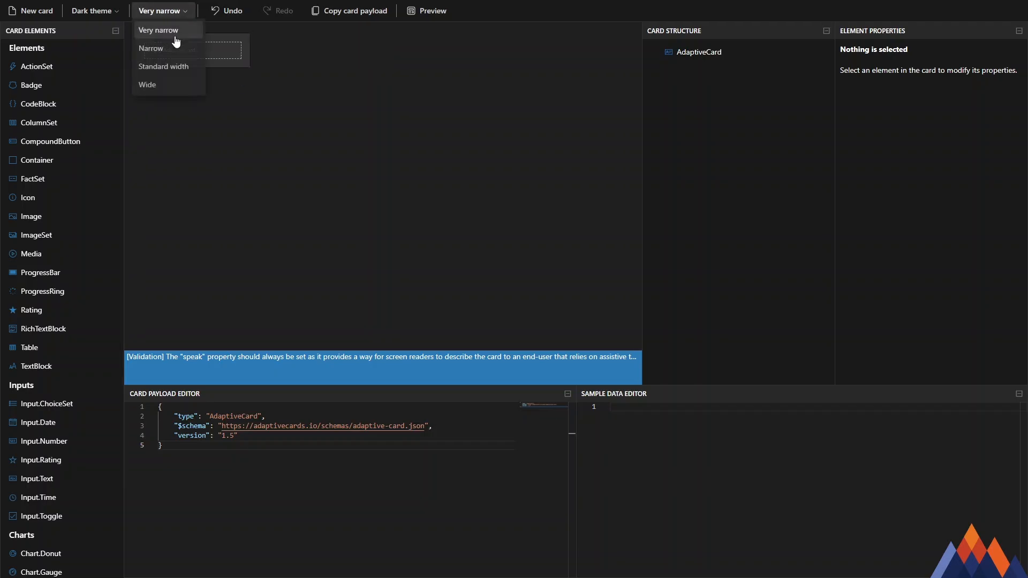
left_click(165, 48)
left_click(156, 11)
left_click(165, 65)
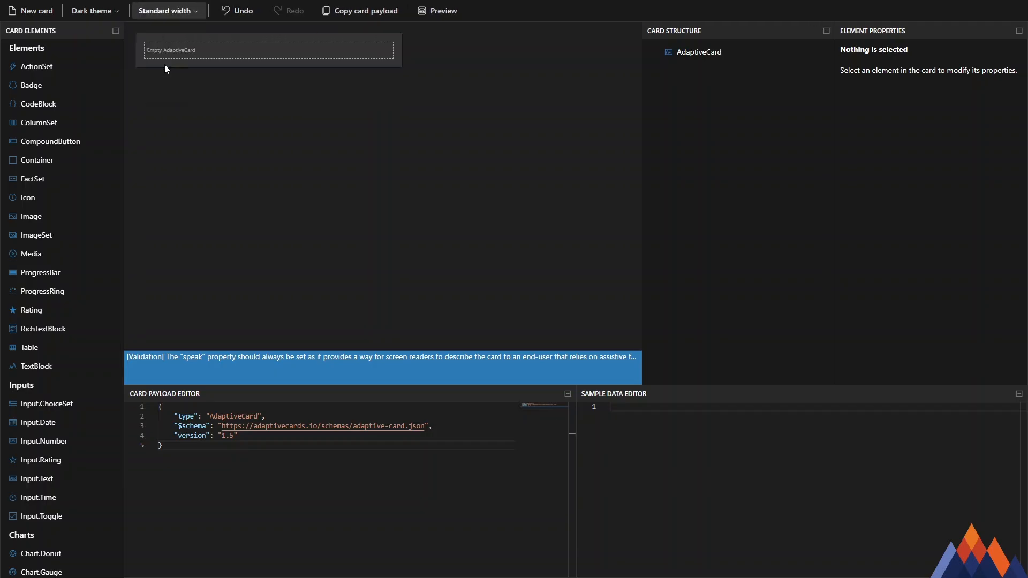
left_click(161, 11)
left_click(171, 84)
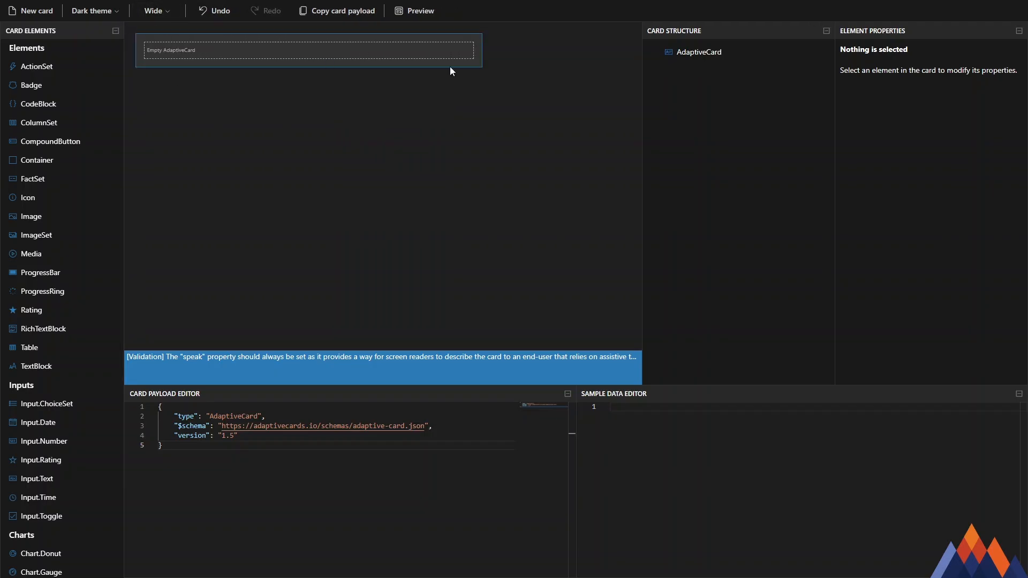
left_click(158, 12)
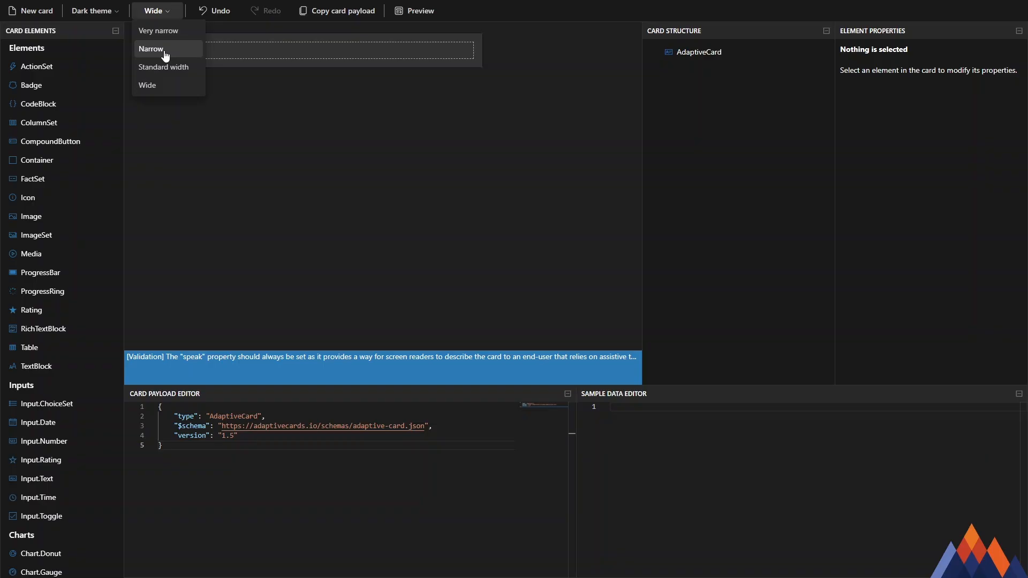
left_click(174, 67)
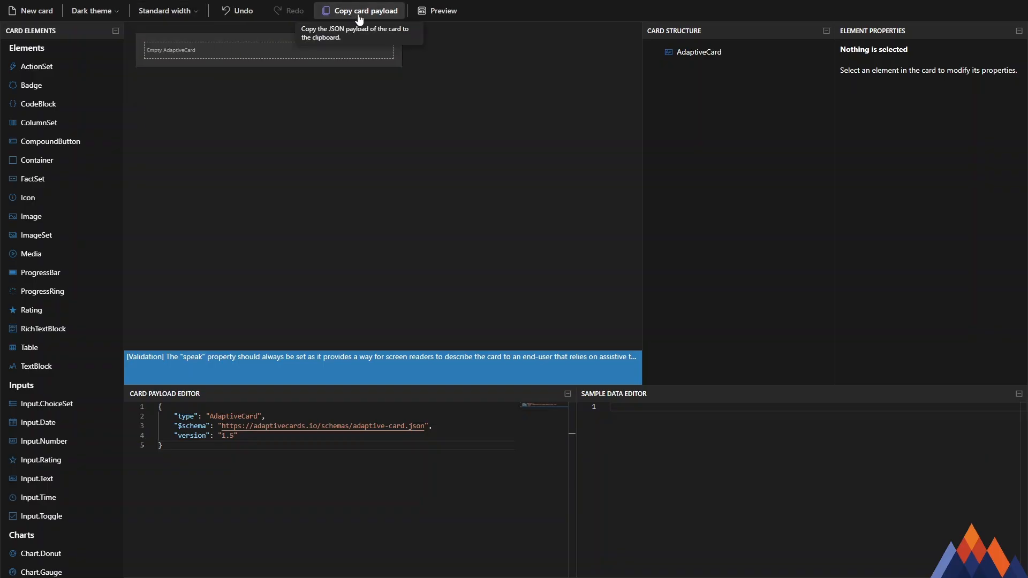
Preview the empty card at all widths and look through the available card elements, inputs and charts.
key("ctrl+a")
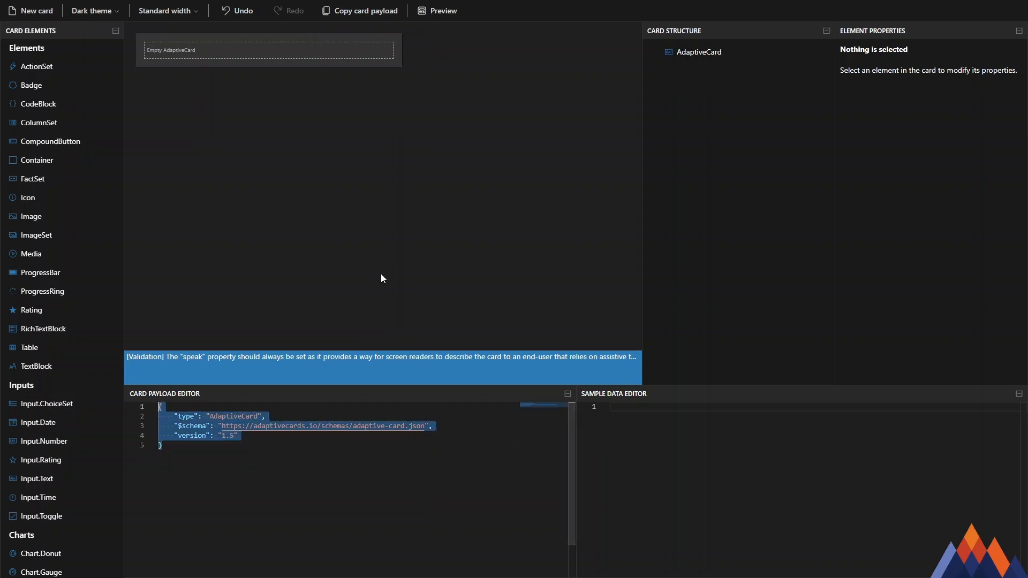
left_click(434, 15)
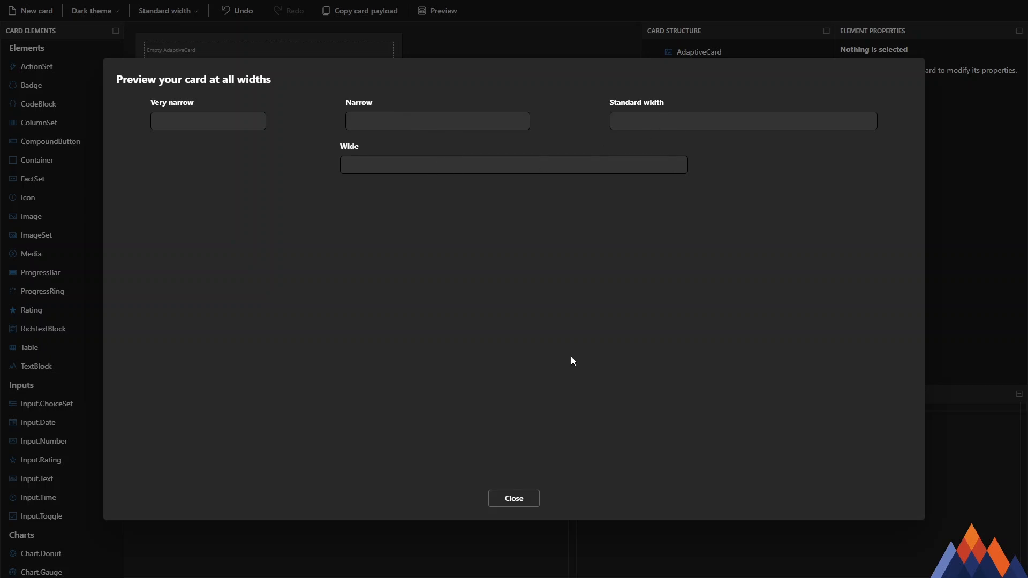
left_click(524, 499)
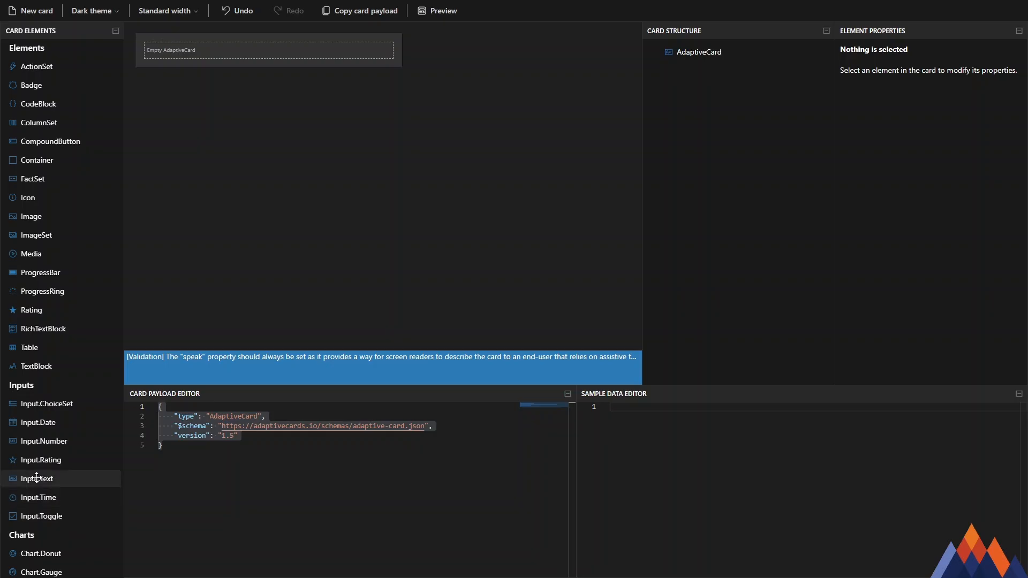
scroll(43, 471, "down", 2)
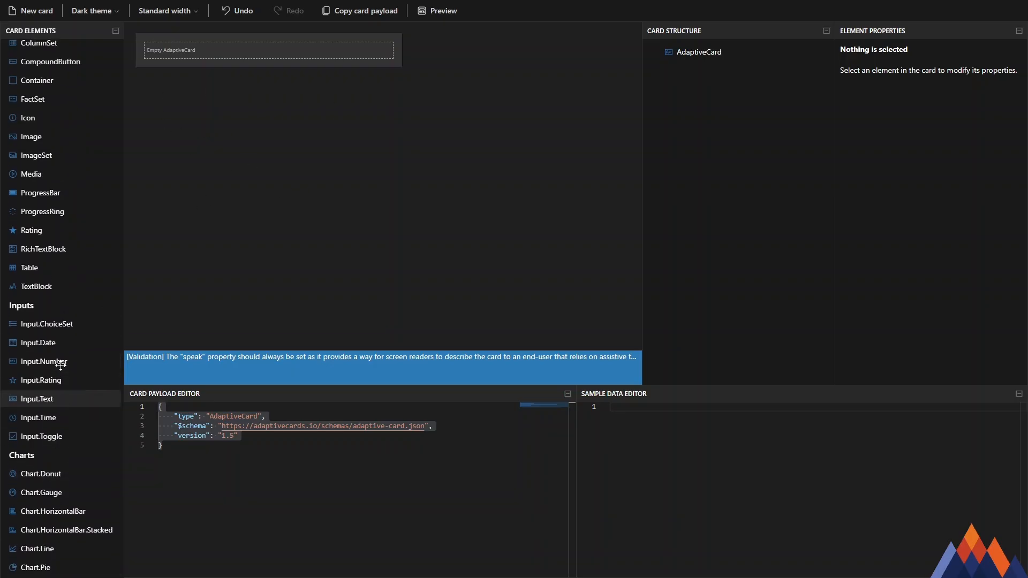
scroll(54, 356, "up", 2)
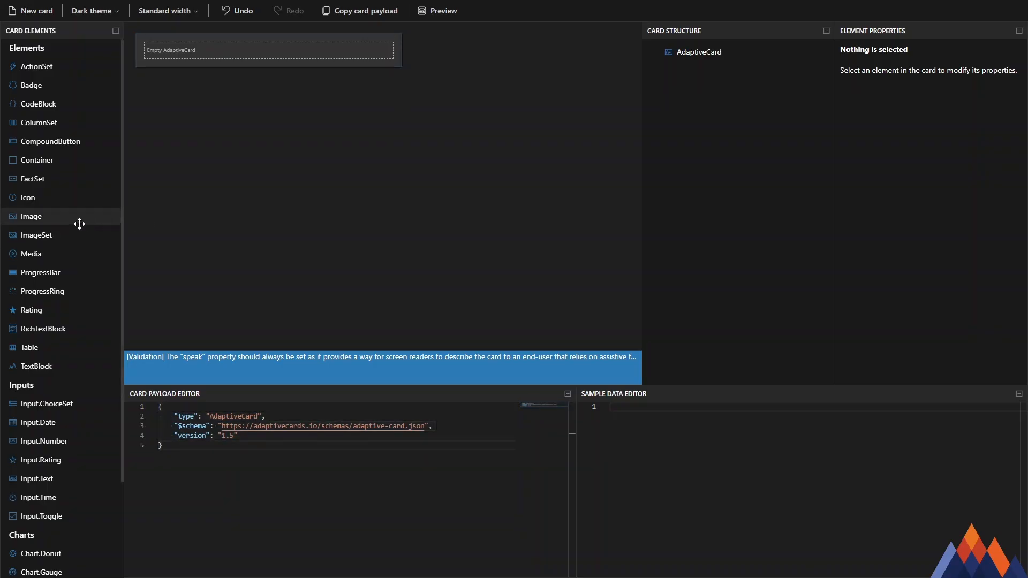
left_click_drag(58, 219, 191, 53)
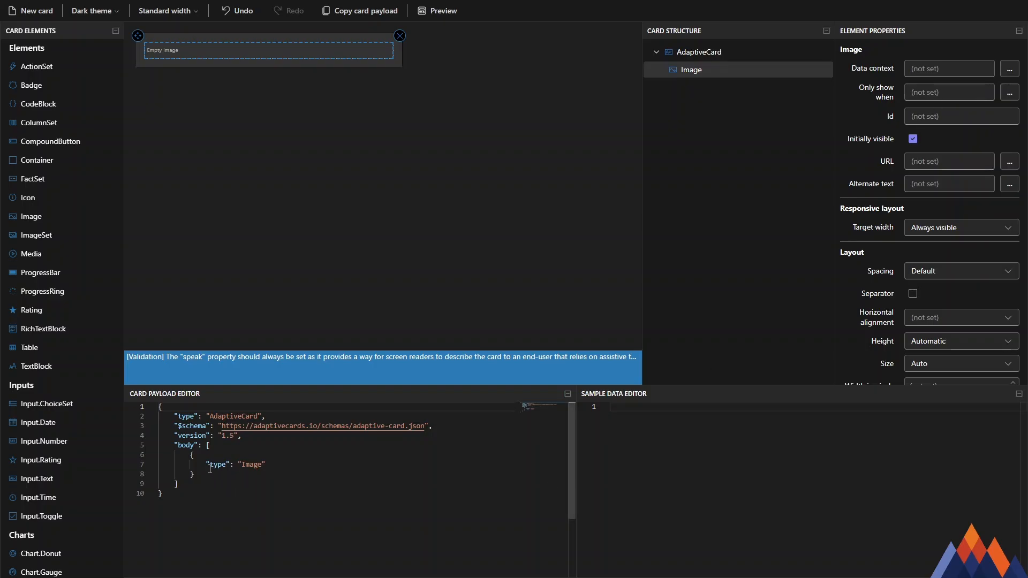
left_click_drag(225, 416, 250, 416)
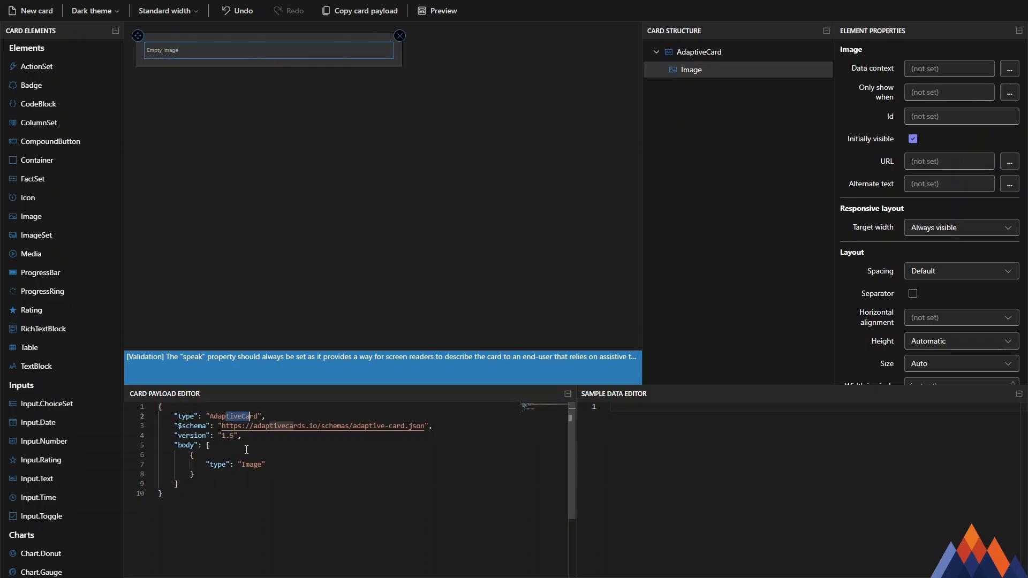
left_click(272, 470)
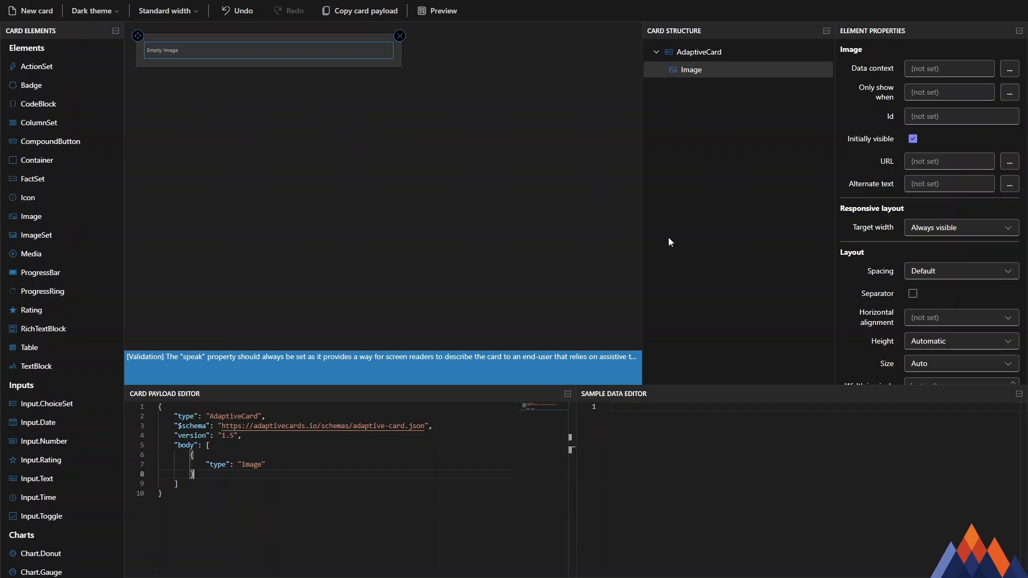
left_click(737, 75)
left_click(932, 162)
type("https://i.postimg.cc/59gv7wyQ/1188393-OSPM8-E0-1.jpg")
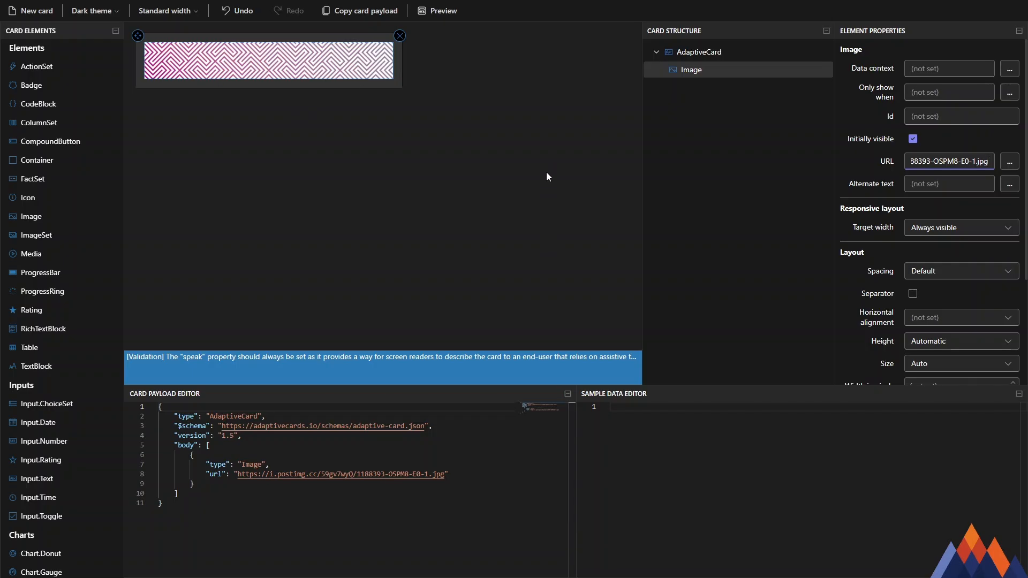
Try the Person style on the banner image and restore its Default style.
scroll(909, 219, "down", 2)
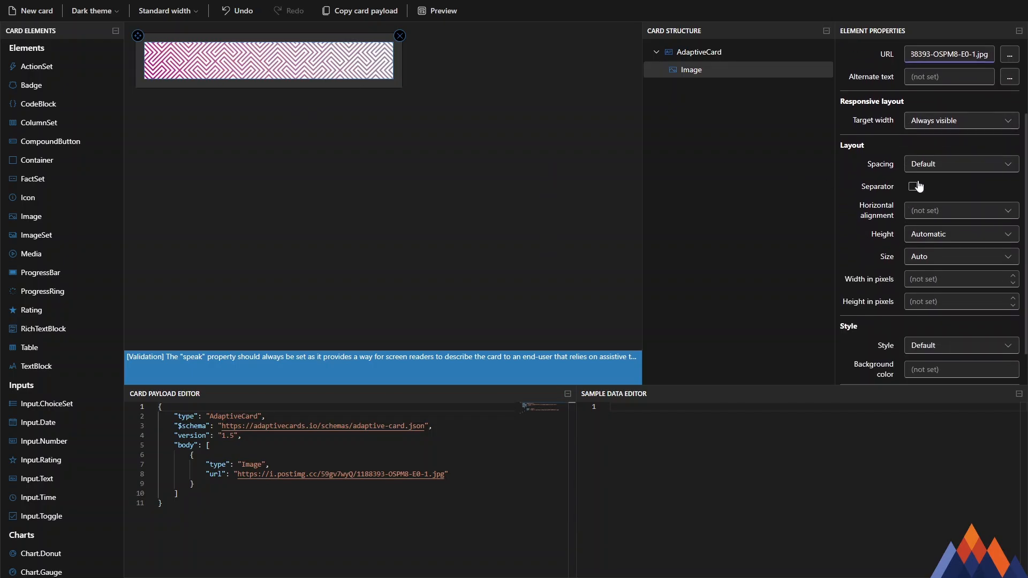
left_click(965, 187)
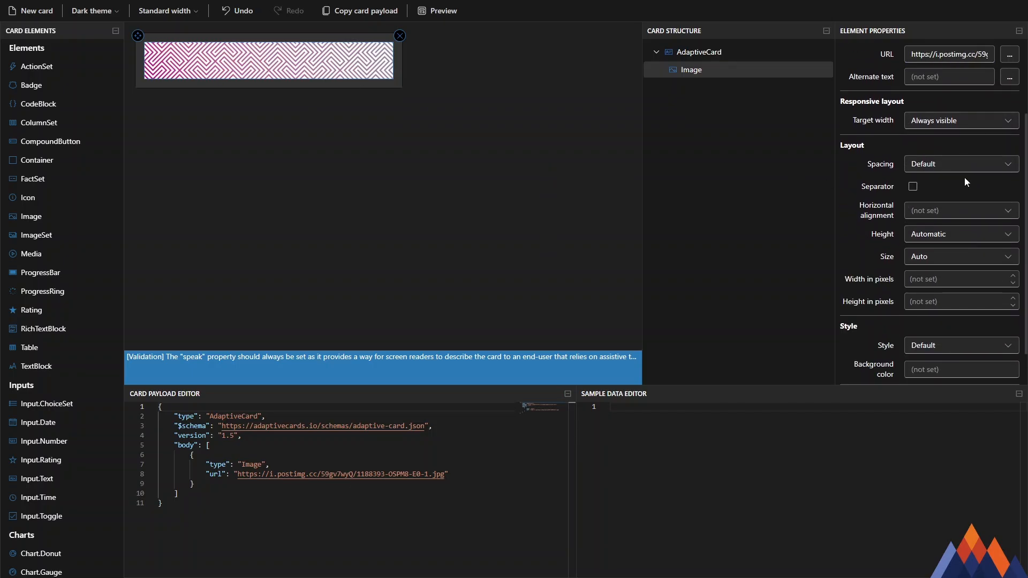
scroll(927, 279, "down", 1)
left_click(953, 296)
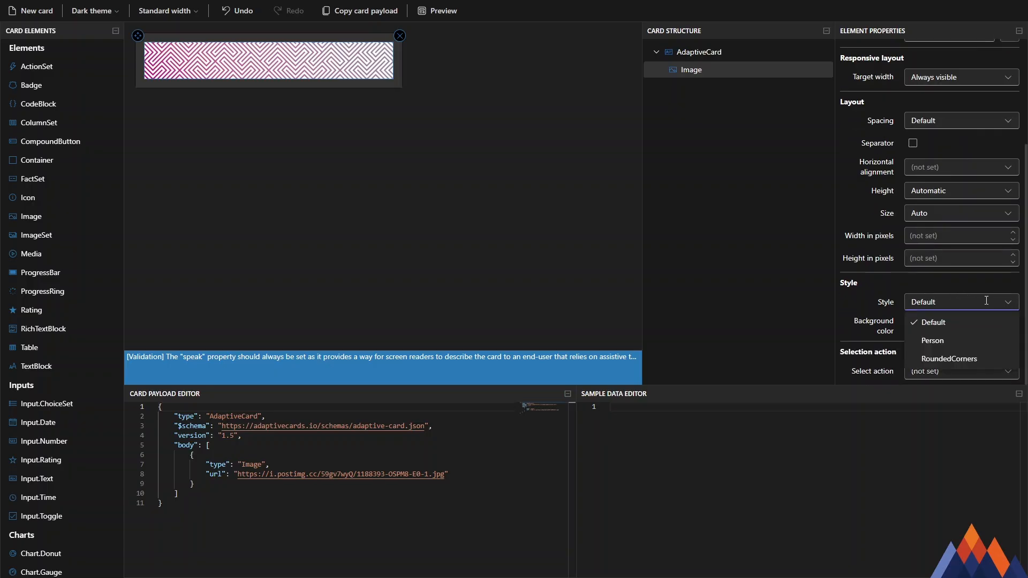
left_click(975, 297)
left_click(973, 299)
left_click(959, 341)
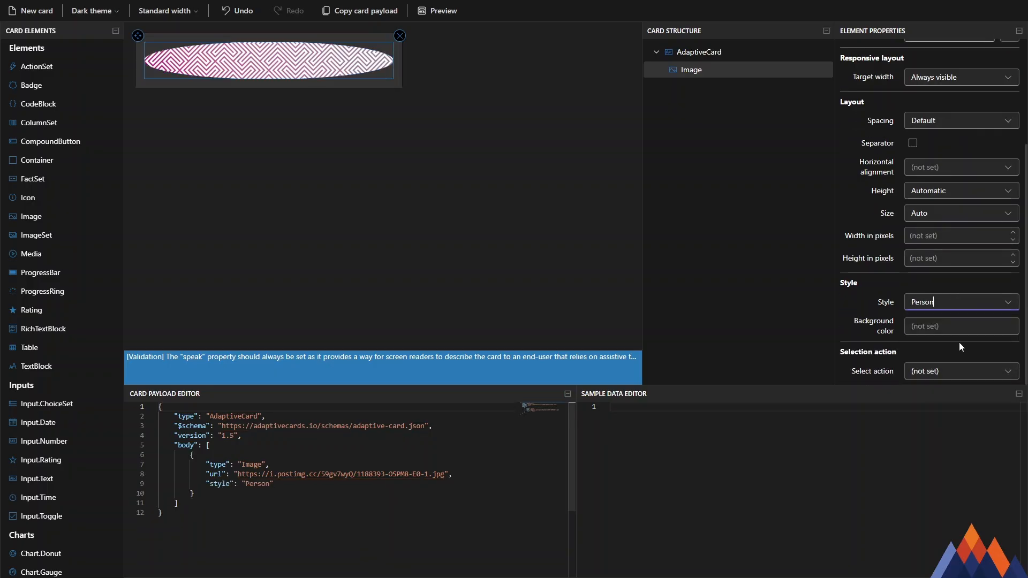
left_click(961, 305)
left_click(954, 324)
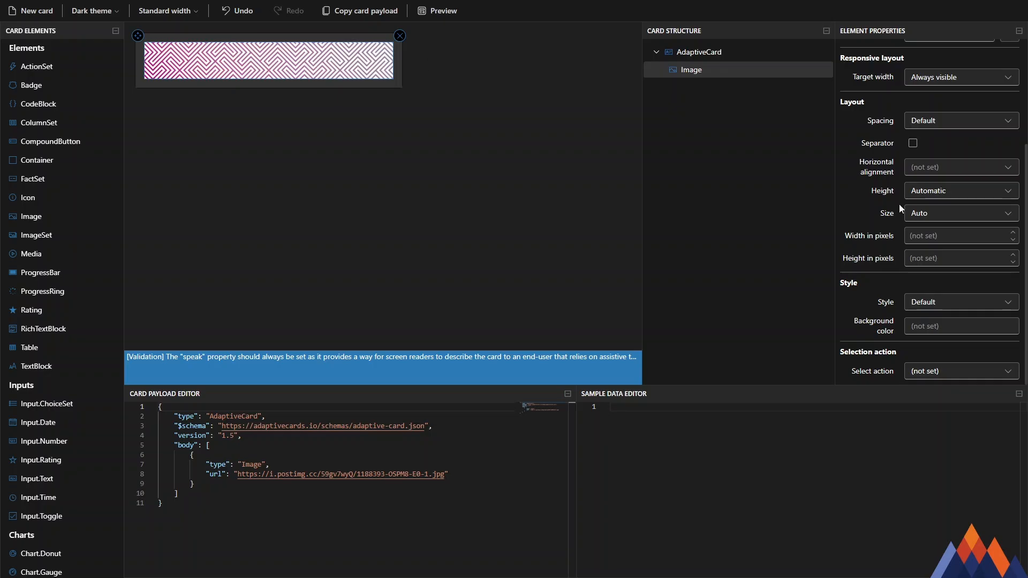
Try the Stretch and Small sizes on the banner image, set its size to Medium, and check the size property in the payload.
left_click(946, 214)
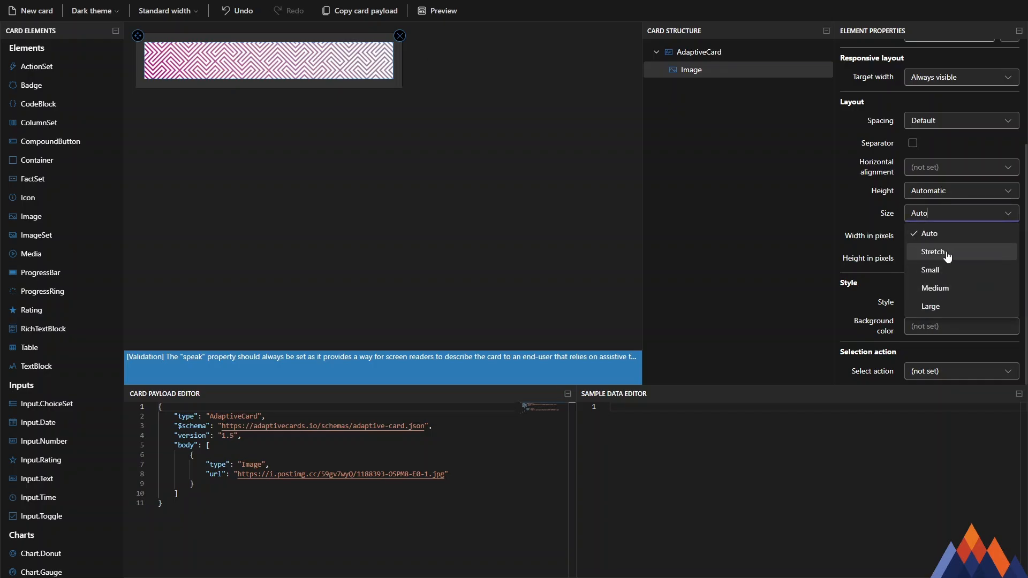
left_click(946, 251)
left_click(942, 214)
left_click(945, 269)
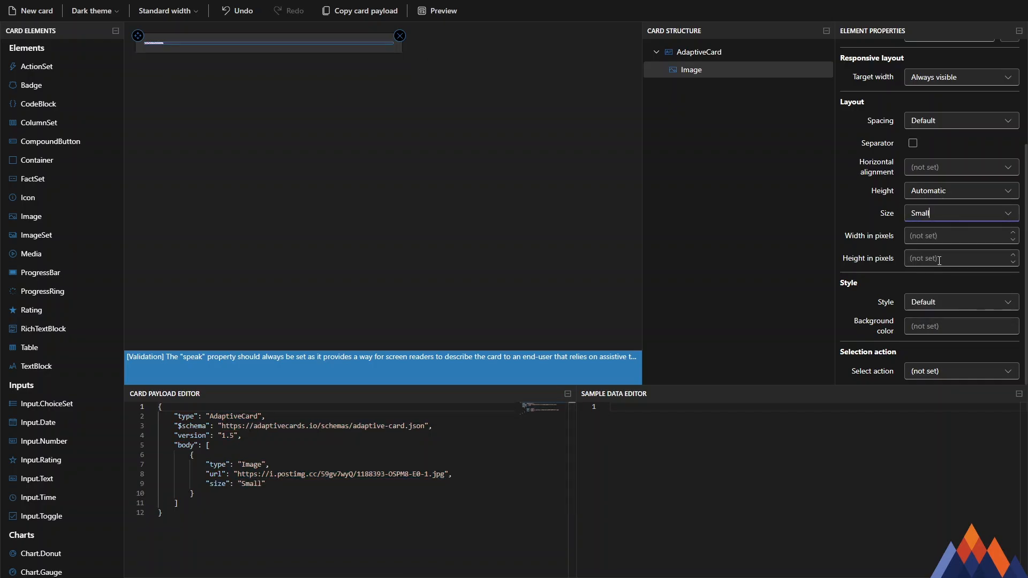
left_click(946, 214)
left_click(943, 284)
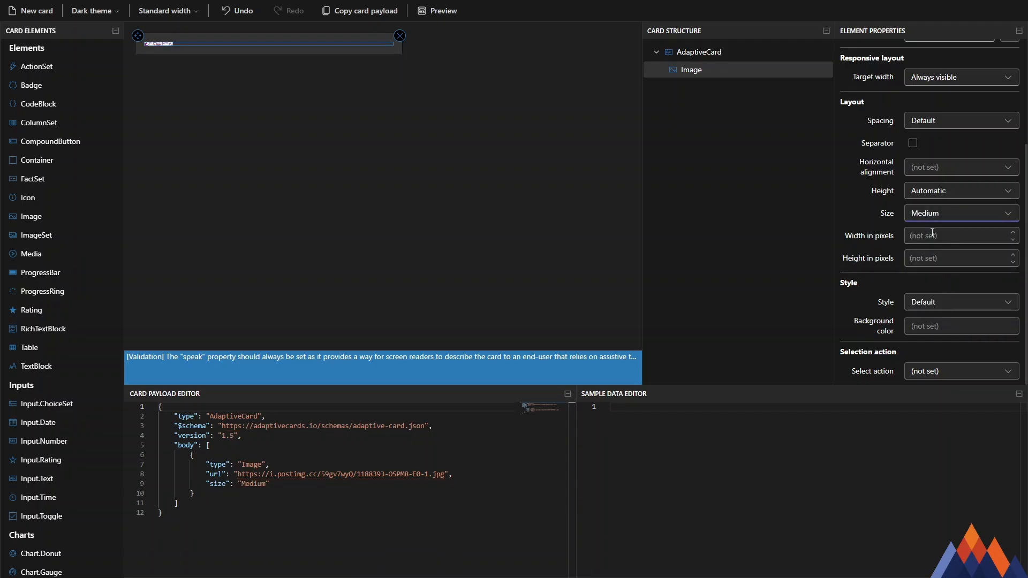
left_click(946, 214)
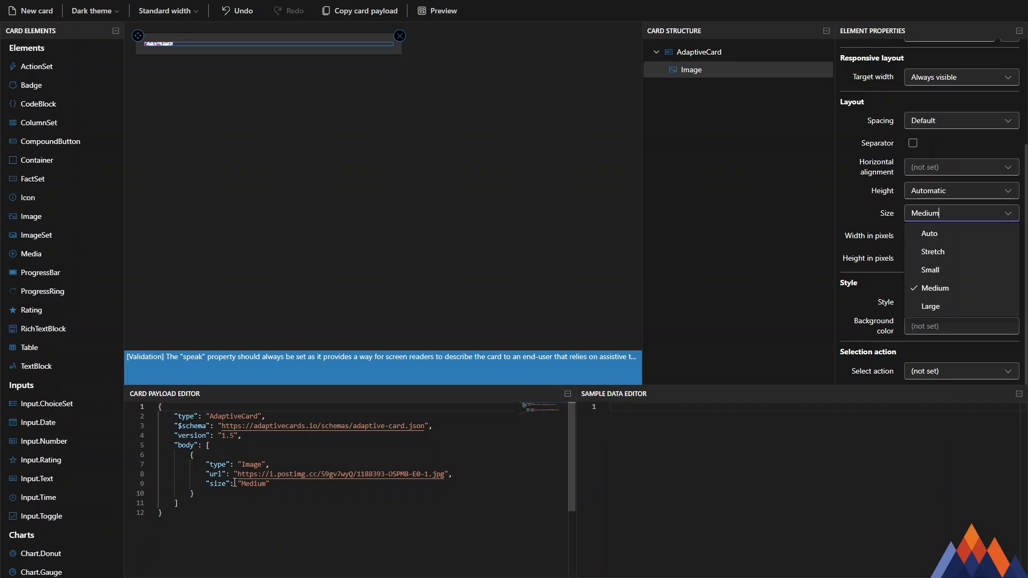
left_click_drag(271, 485, 226, 483)
left_click(282, 487)
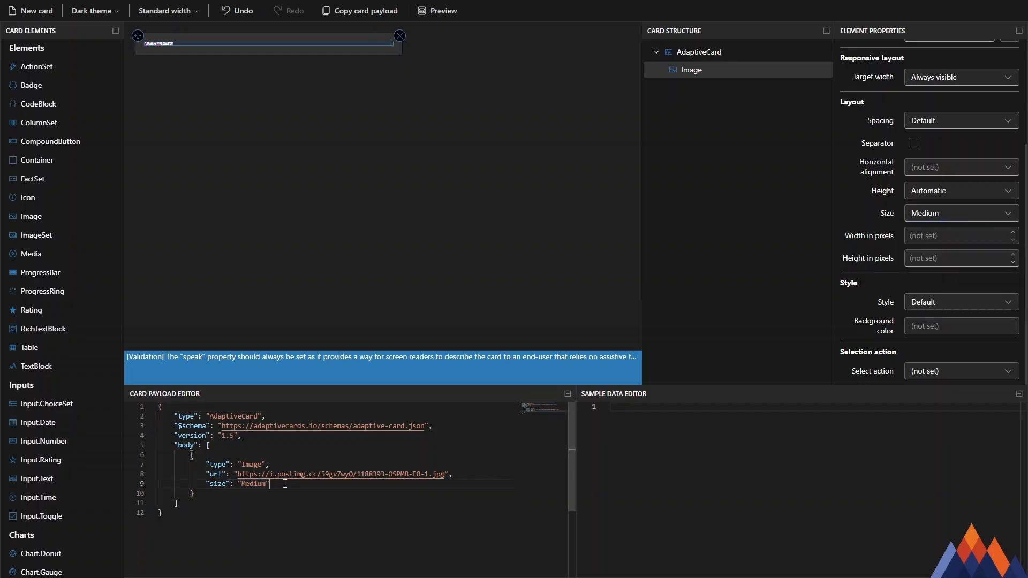
Set the banner image's size to Auto.
left_click(934, 217)
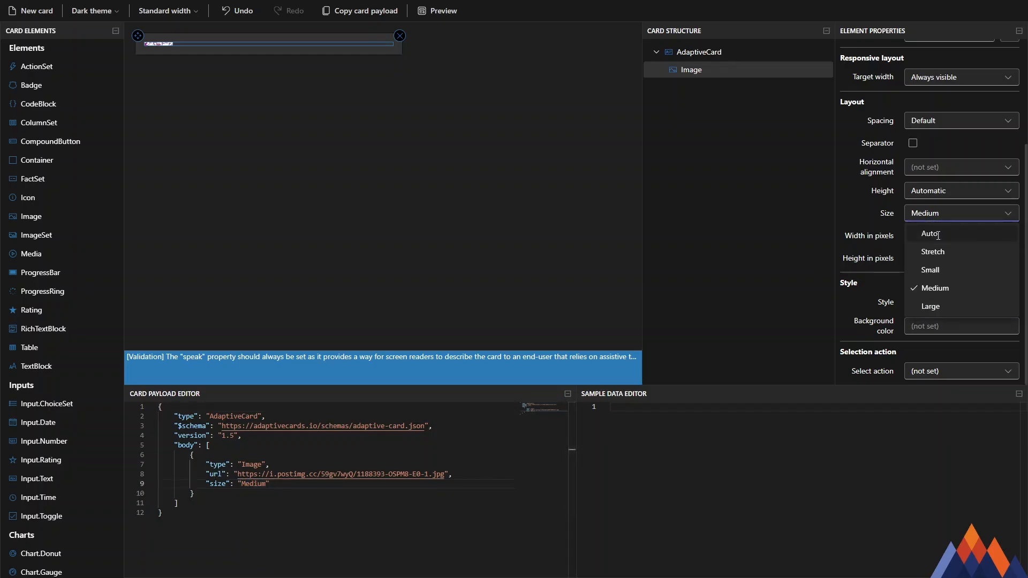
left_click(931, 234)
left_click(936, 192)
left_click(974, 155)
scroll(974, 155, "up", 3)
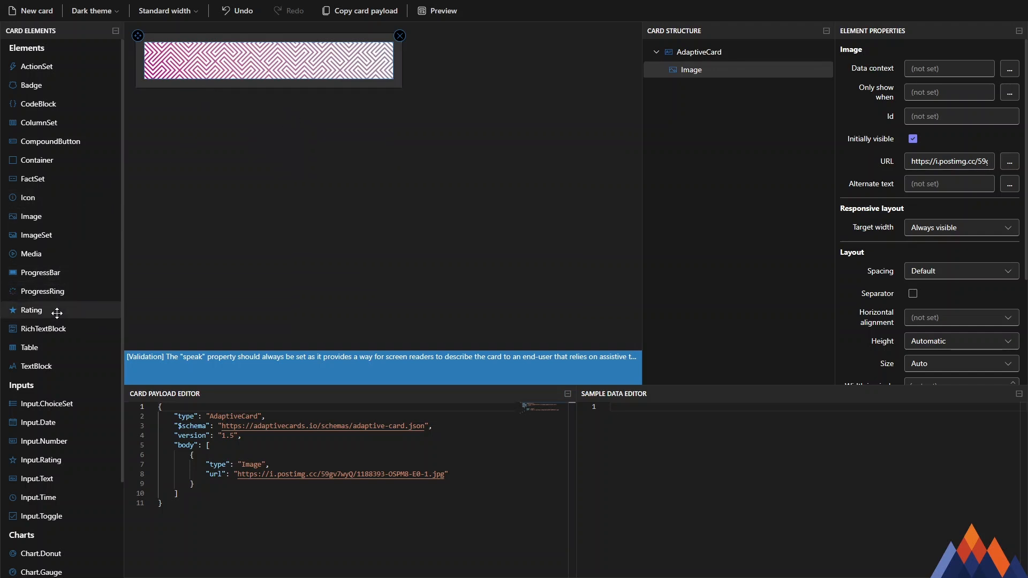
Add a TextBlock below the banner image and set its text to "Placeholder Header".
left_click_drag(46, 369, 169, 90)
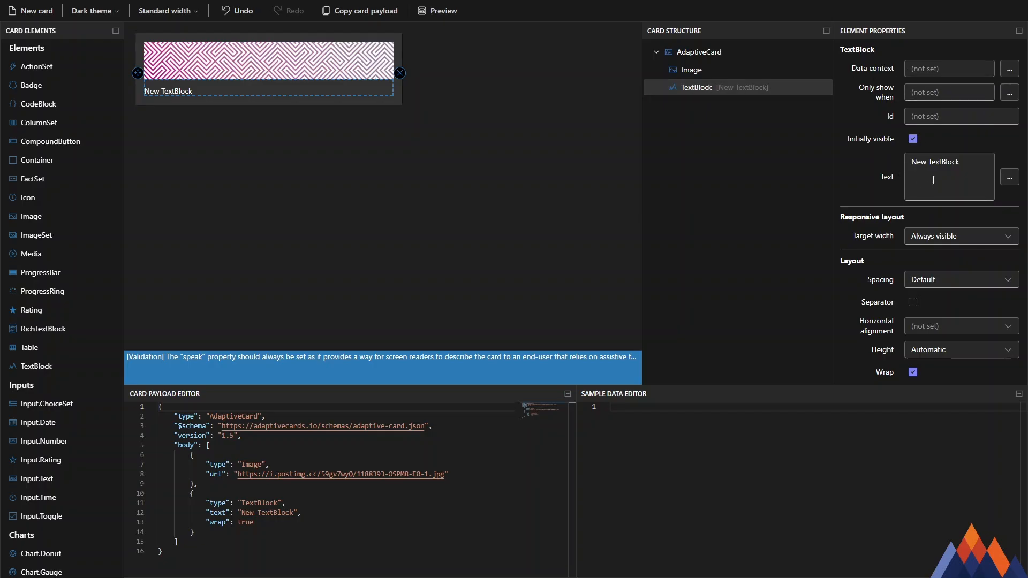
left_click_drag(969, 162, 847, 160)
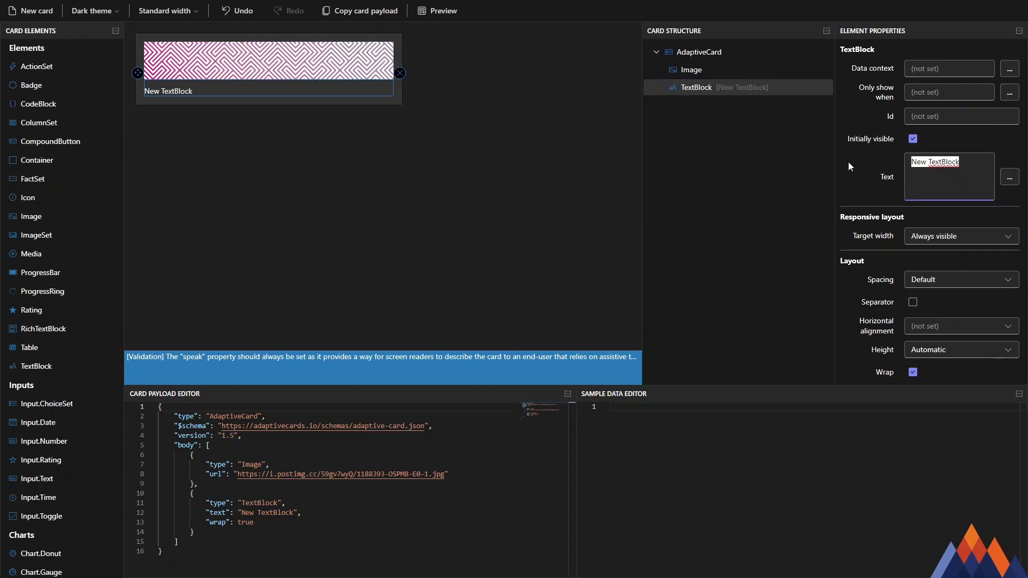
key("BackSpace")
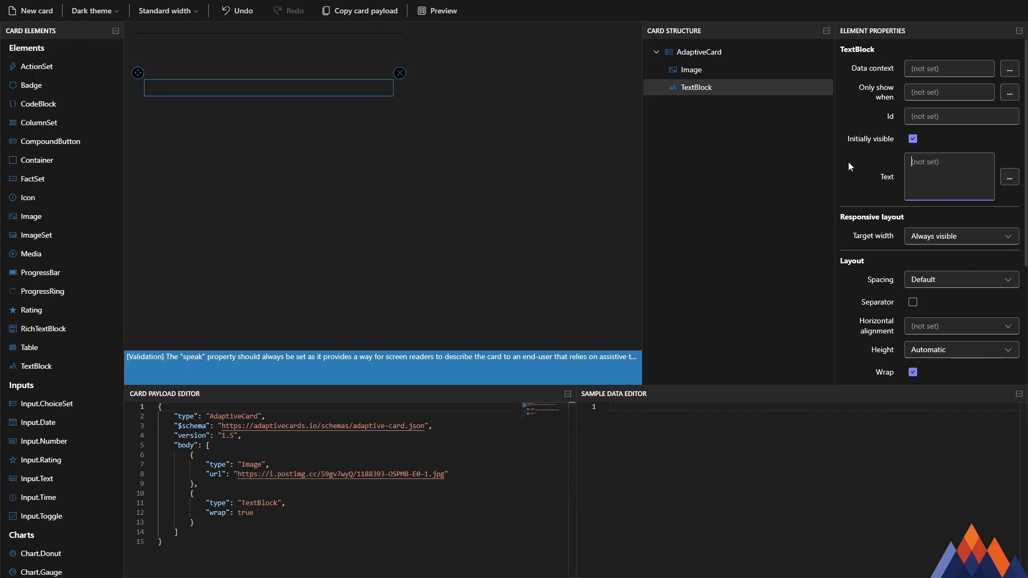
type("Placeholder Header")
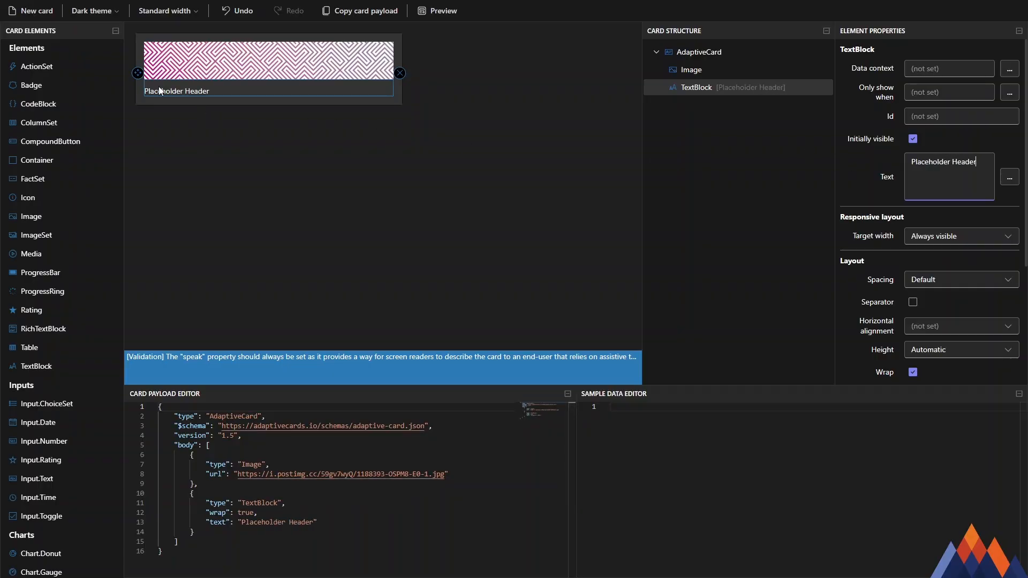
Try the ExtraLarge and Small spacings on the header TextBlock, and set its spacing to Large.
scroll(942, 240, "down", 1)
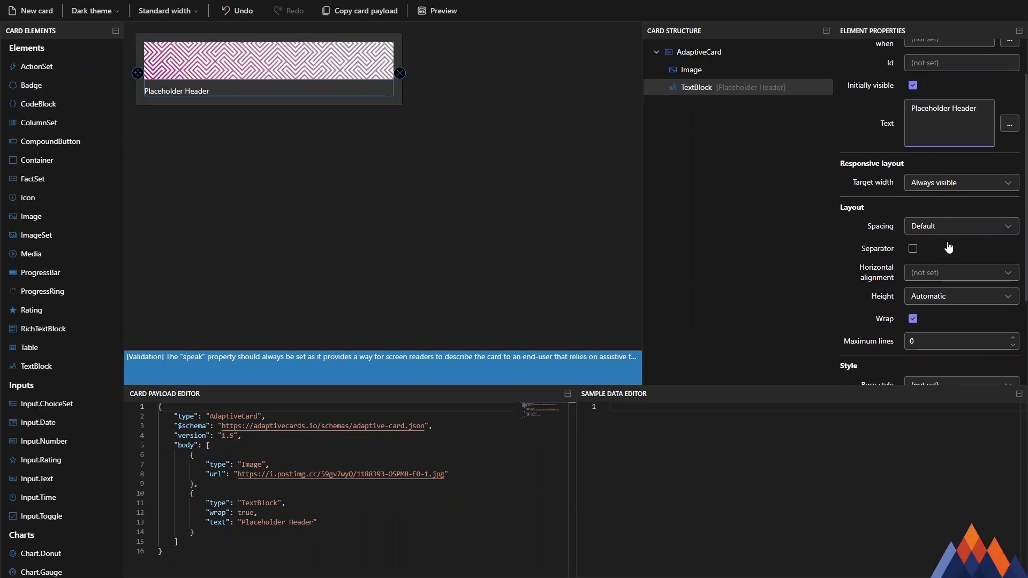
left_click(1006, 232)
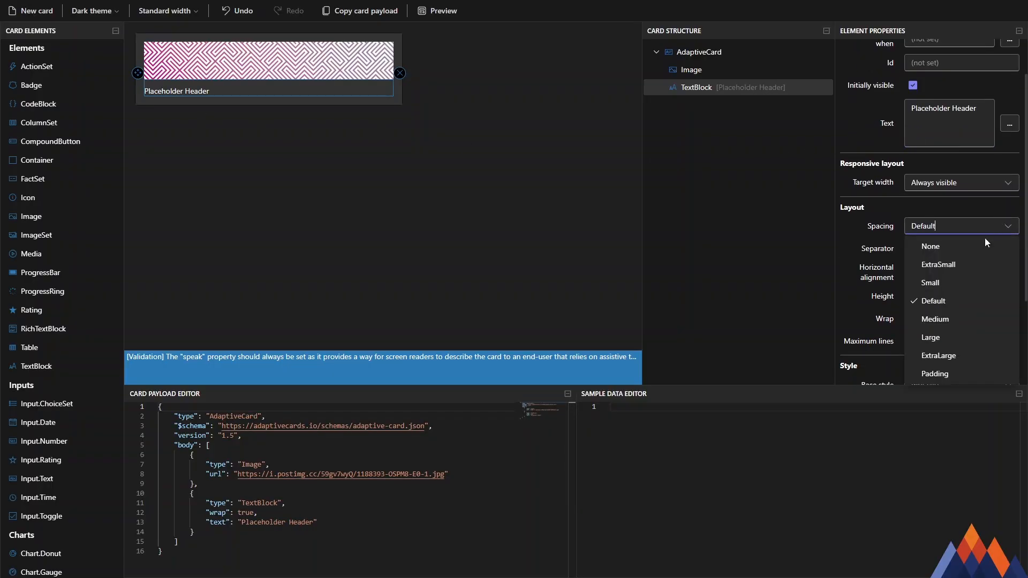
left_click(943, 360)
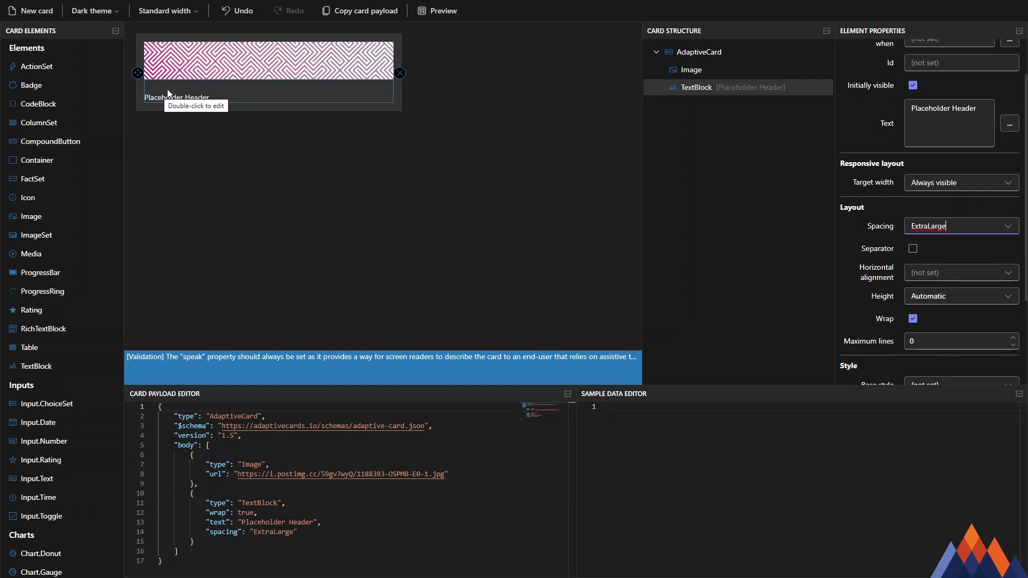
left_click(935, 226)
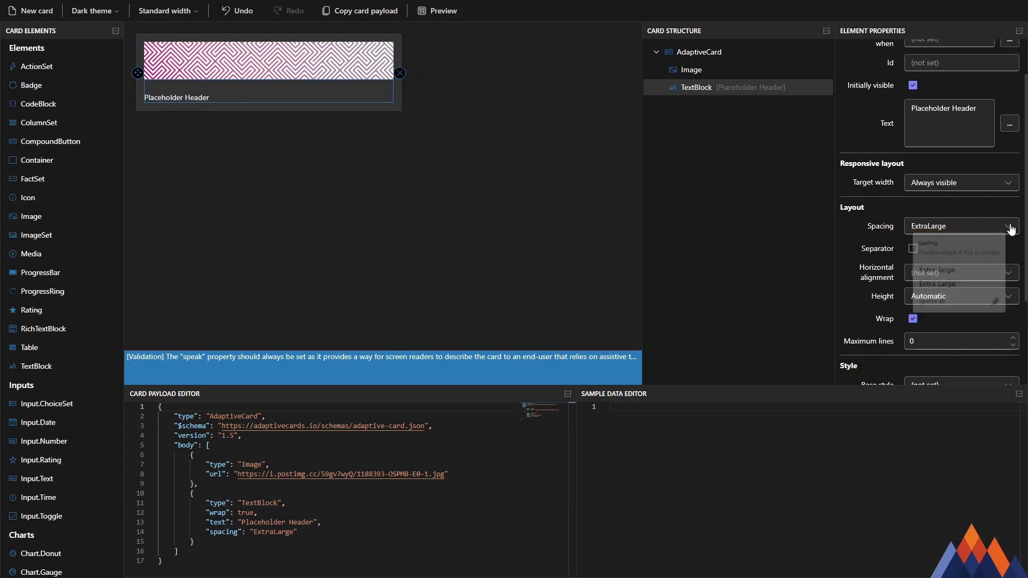
left_click(1009, 226)
left_click(948, 282)
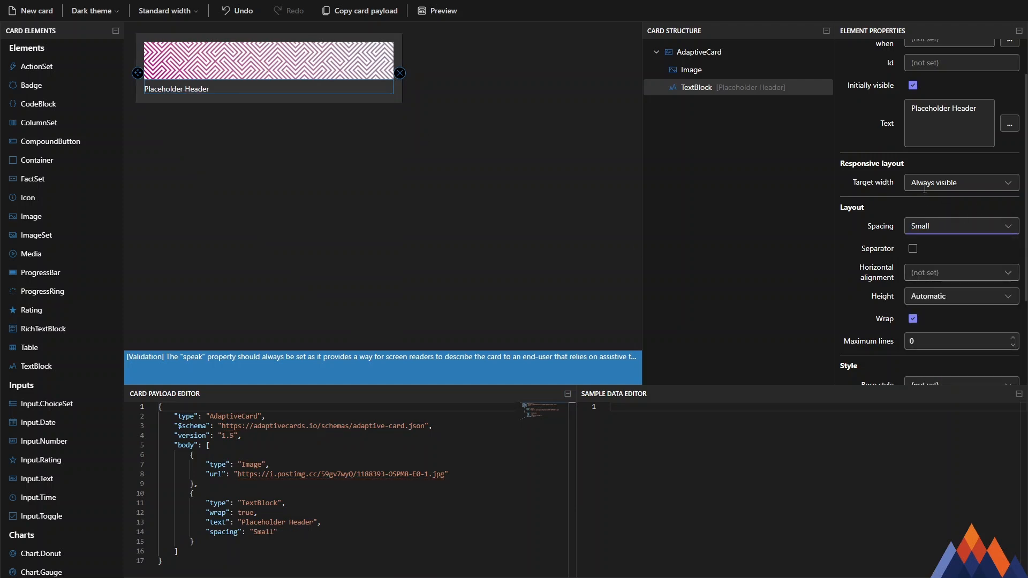
left_click(1009, 227)
left_click(938, 337)
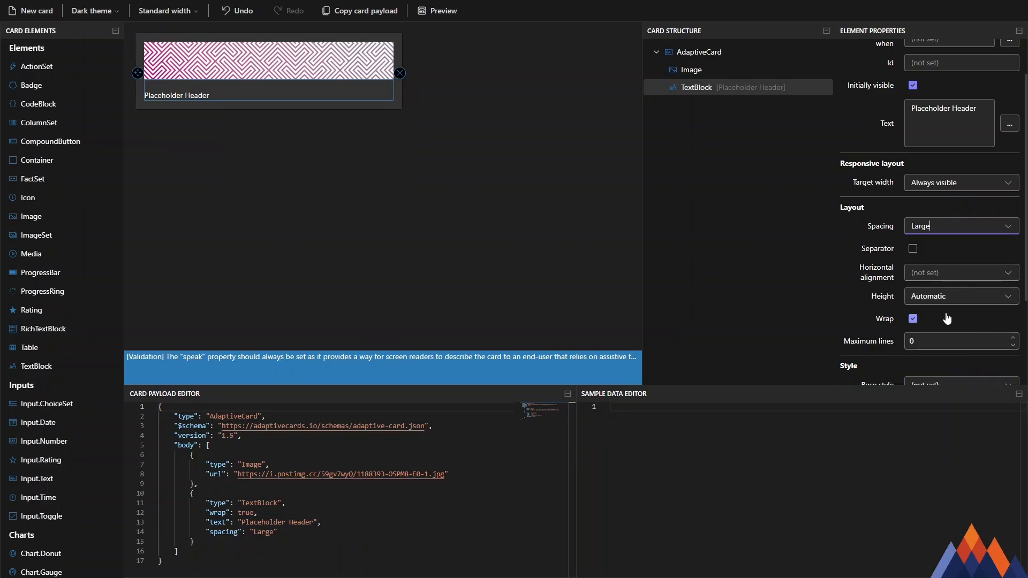
Style the header TextBlock with size ExtraLarge and weight Bolder.
scroll(947, 321, "down", 3)
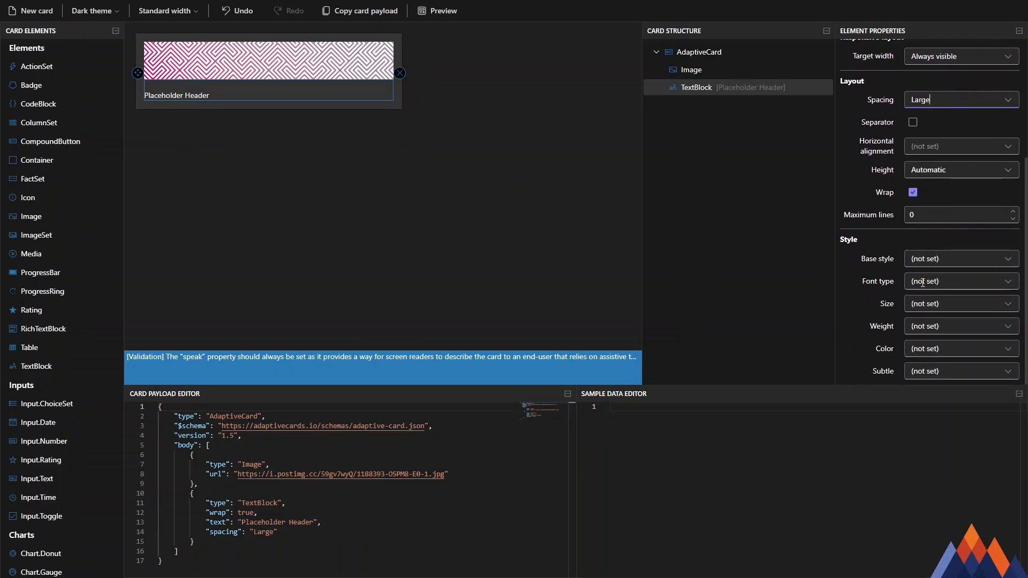
left_click(1008, 304)
left_click(963, 415)
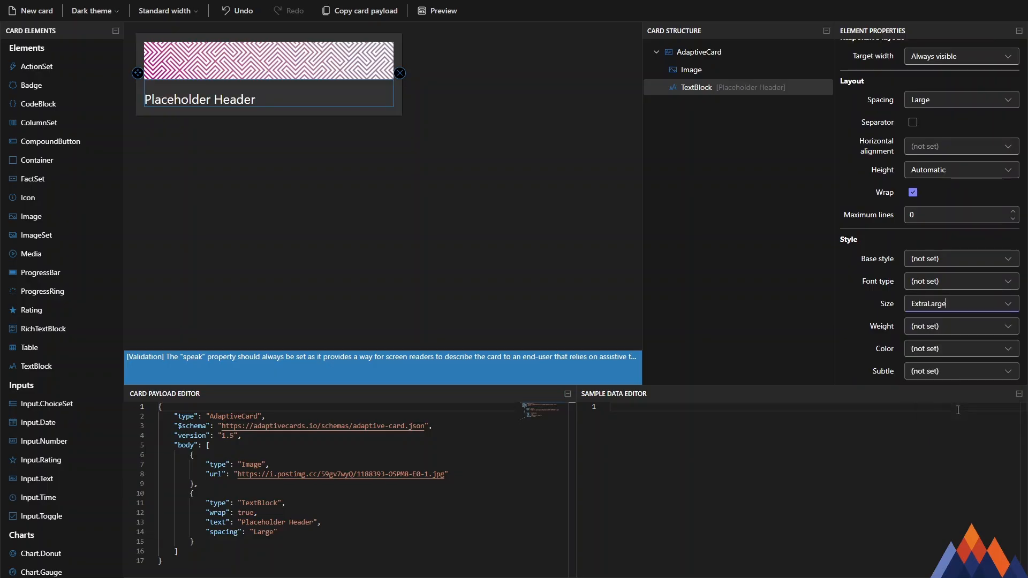
left_click(1007, 326)
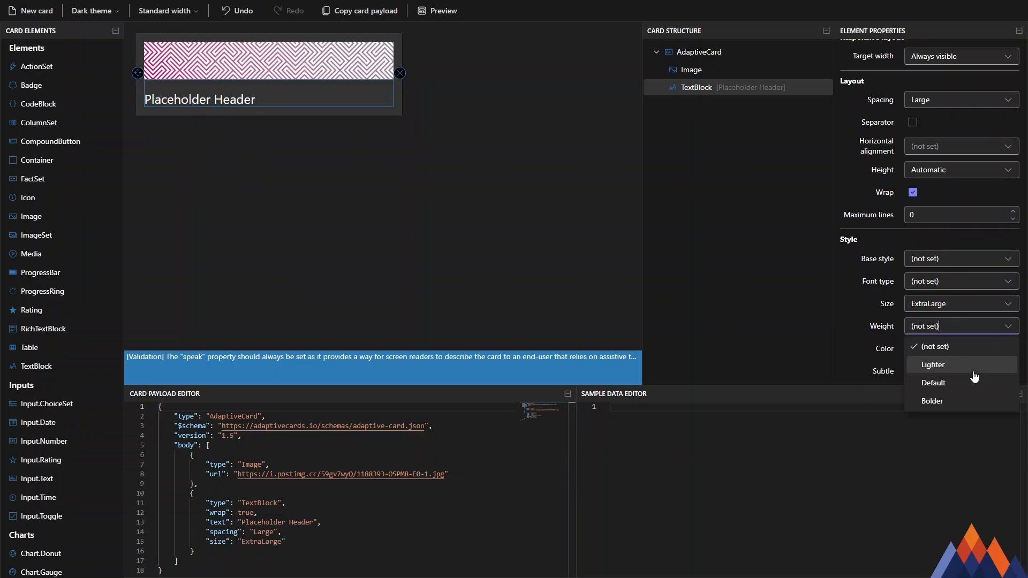
left_click(958, 399)
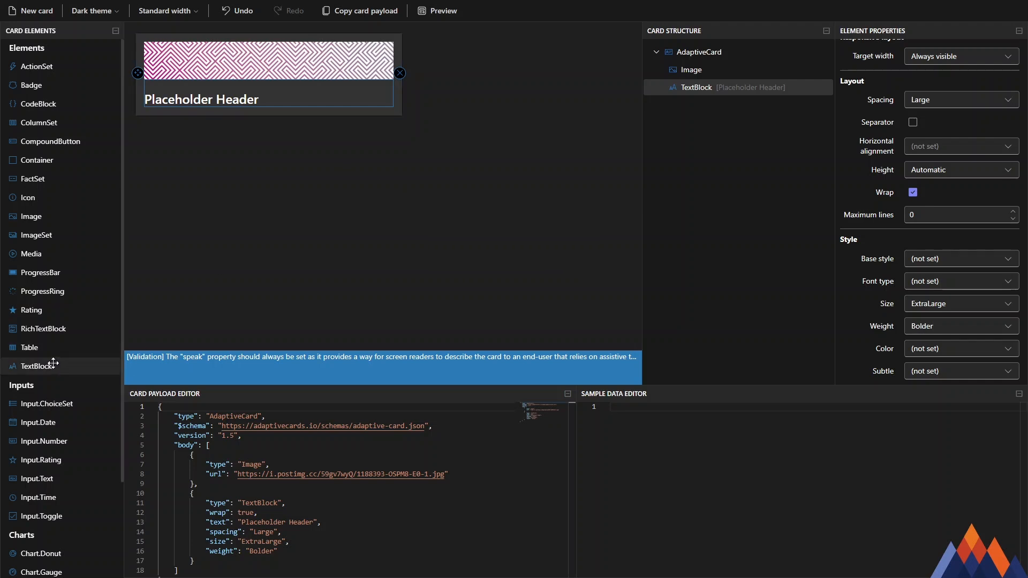
Add a second TextBlock below the header and fill it with the "Lorem ipsum dolor sit amet" placeholder paragraph.
left_click_drag(34, 365, 174, 113)
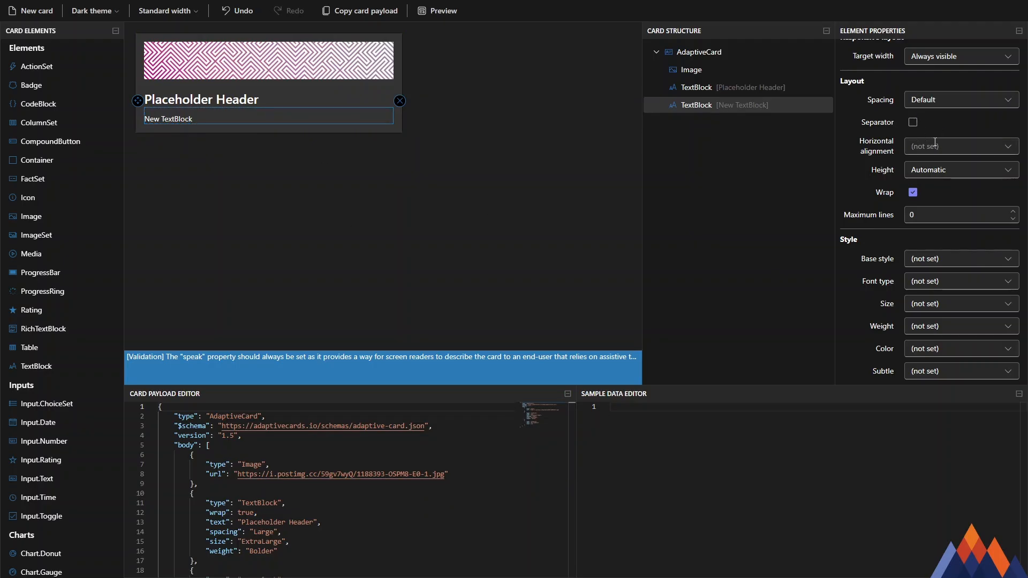
scroll(936, 144, "up", 4)
left_click_drag(961, 161, 909, 162)
type("Lorem ipsum dolor sit amet, consectetur adipiscing elit. Quisque condimentum bibendum ligula, nec convallis sem porta ac. Nam rhoncus erat ante, ut sodales est volutpat quis. Vestibulum ultricies luctus aliquam. Maecenas sodales ullamcorper augue tristique imperdiet.")
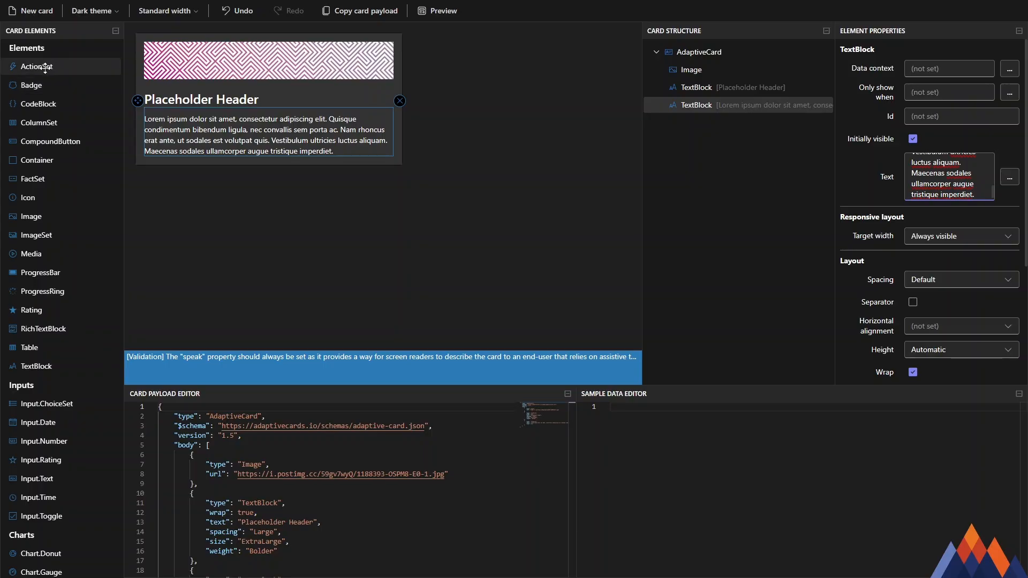
Add an ActionSet below the paragraph with an Action.Submit button titled "Approved".
left_click_drag(49, 66, 177, 164)
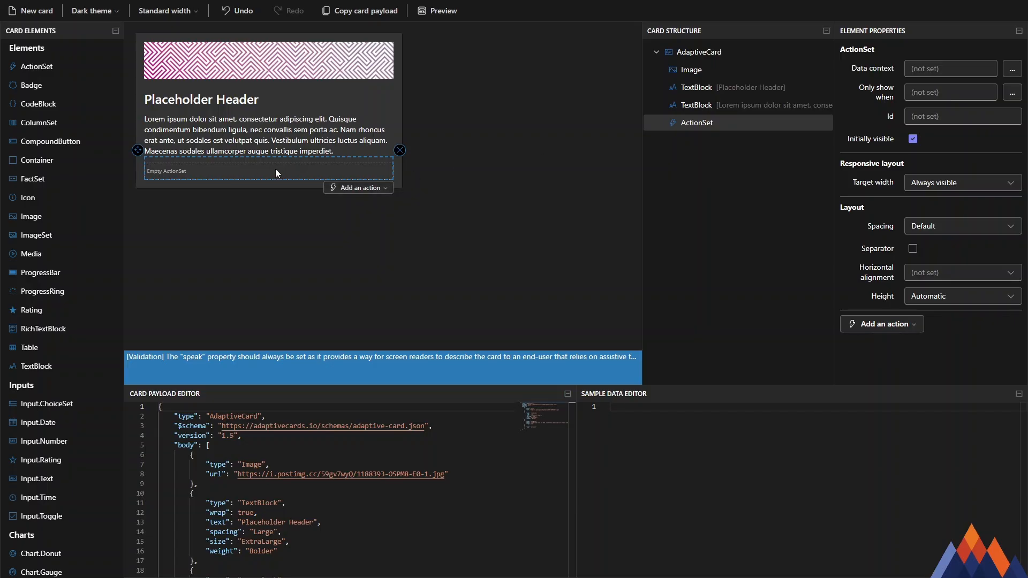
left_click(359, 188)
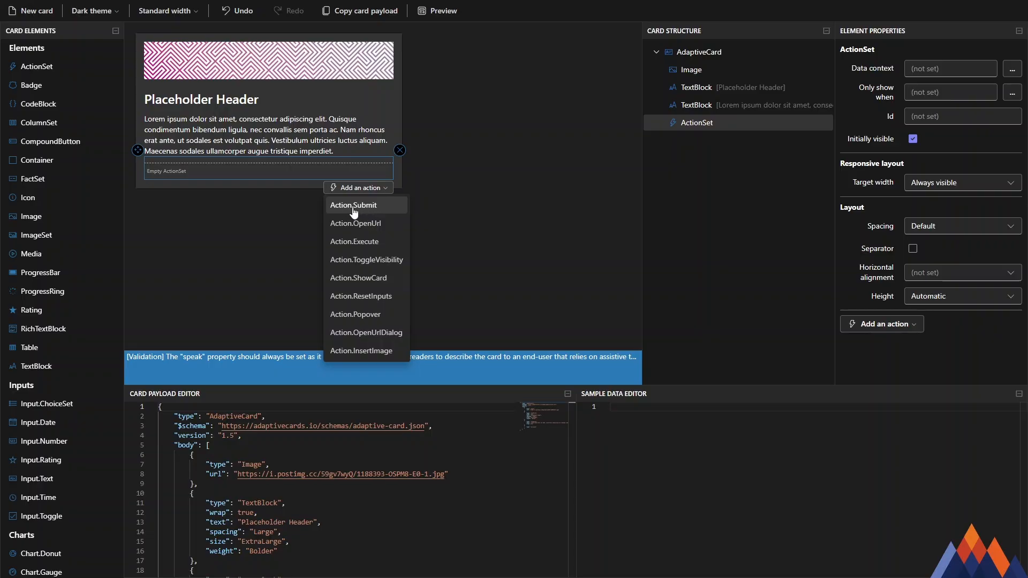
left_click(353, 208)
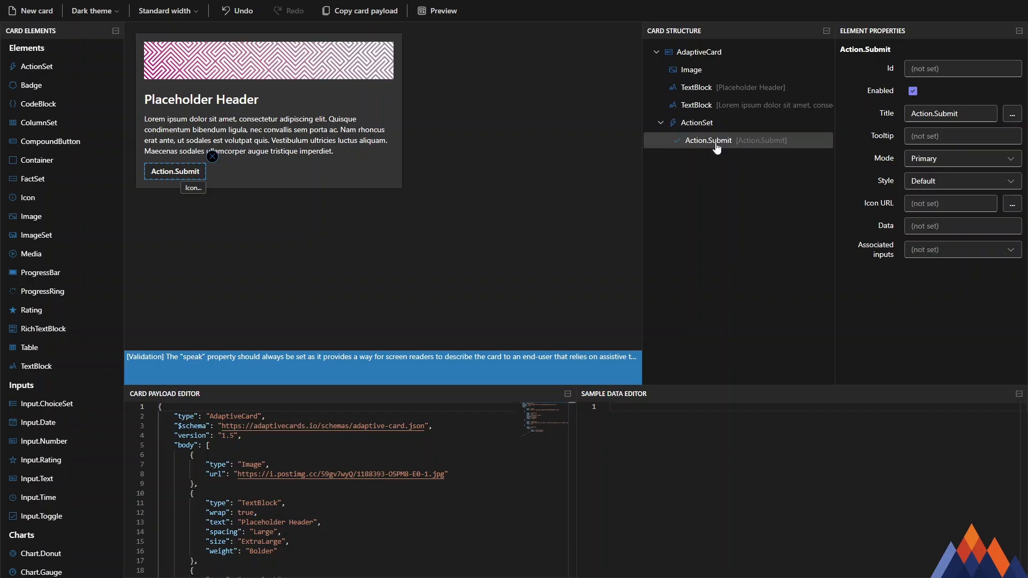
left_click_drag(975, 114, 841, 114)
type("Approve")
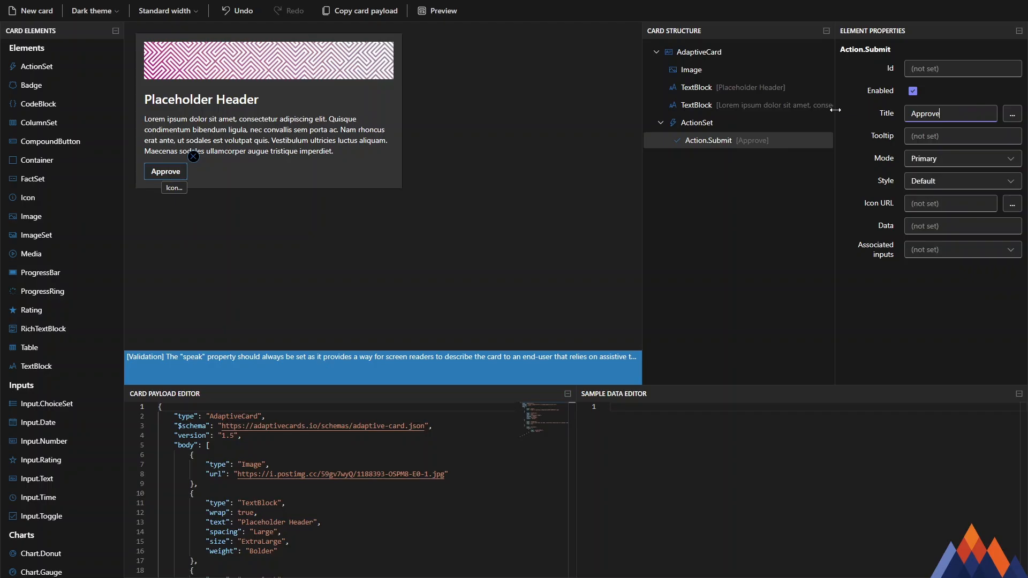
type("d")
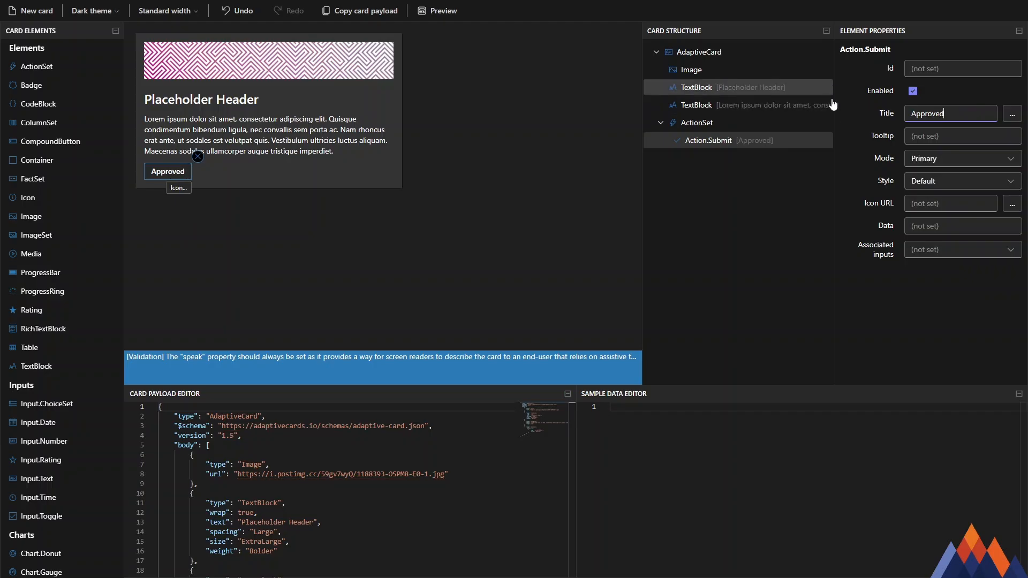
Add a second Action.Submit button to the ActionSet and title it "Rejected".
left_click(270, 168)
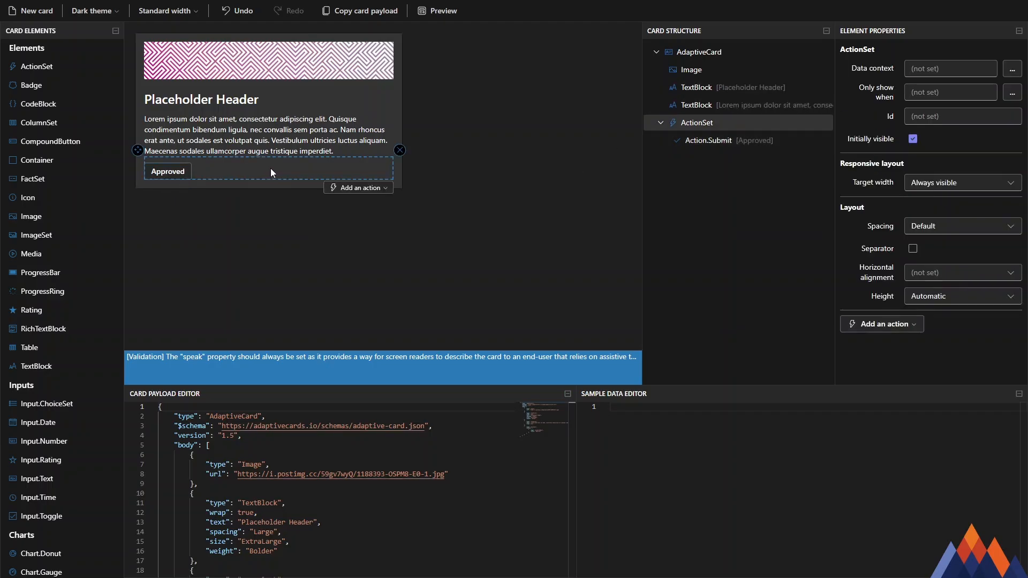
left_click(360, 190)
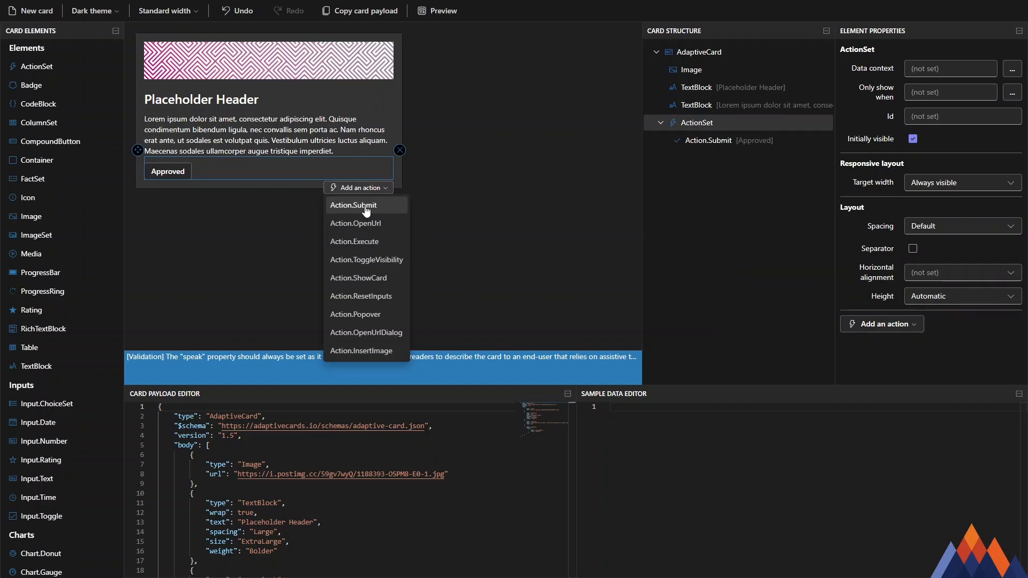
left_click(365, 207)
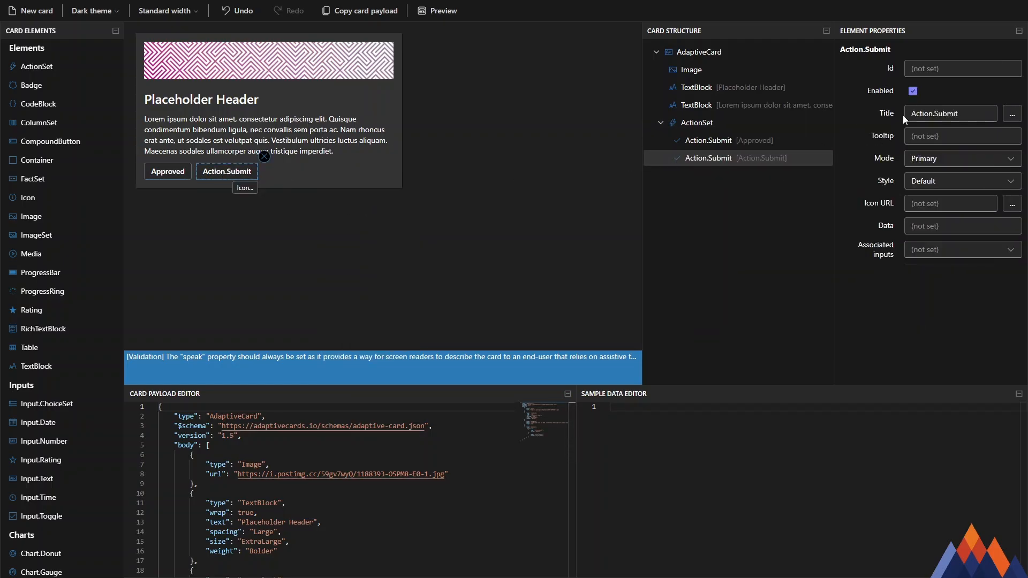
left_click_drag(967, 116, 845, 117)
type("D")
key("BackSpace")
type("r")
key("BackSpace")
type("Rejected")
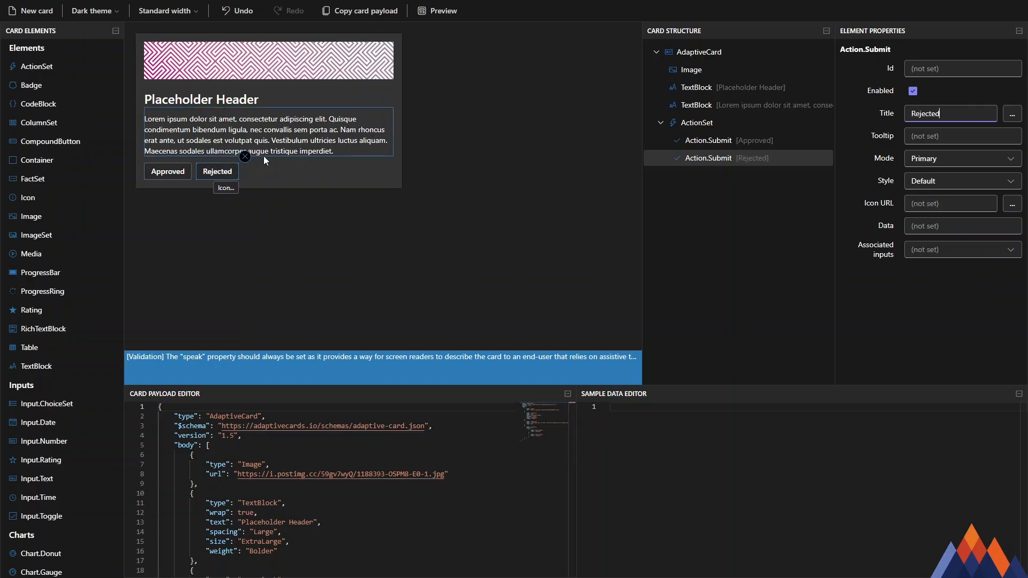
Set the Approved button's style to Positive and the Rejected button's style to Destructive.
left_click(178, 173)
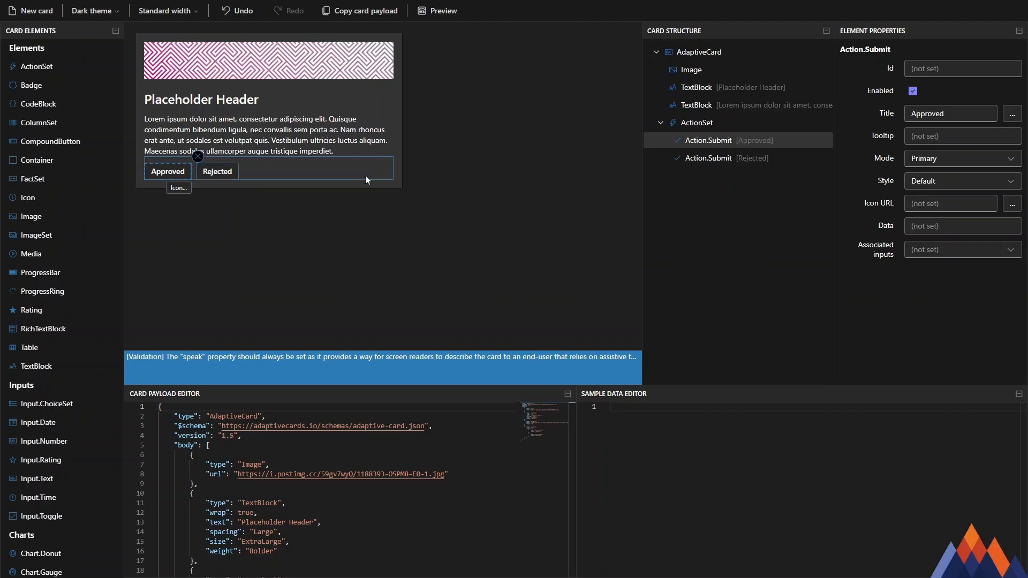
left_click(1008, 183)
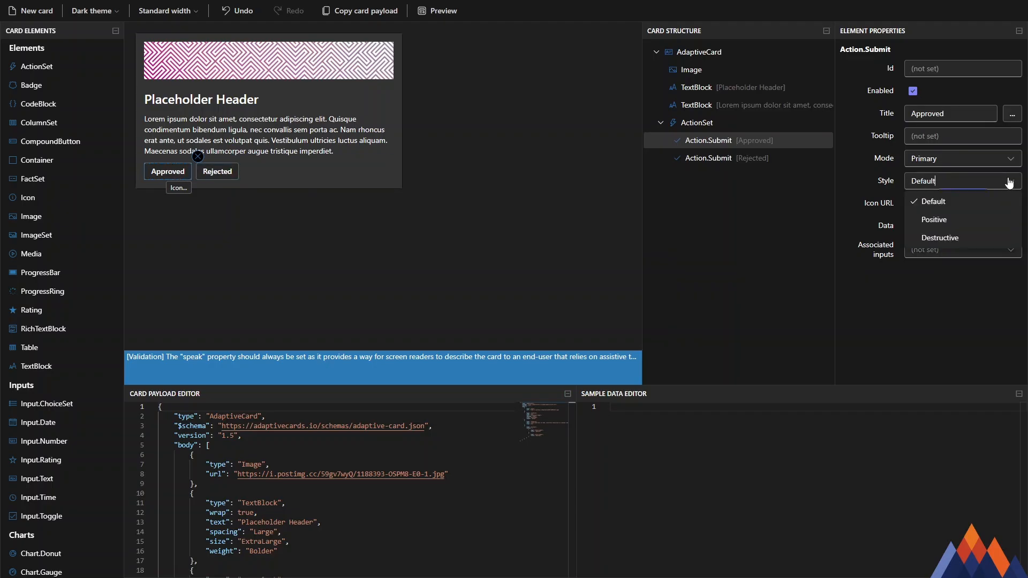
left_click(950, 218)
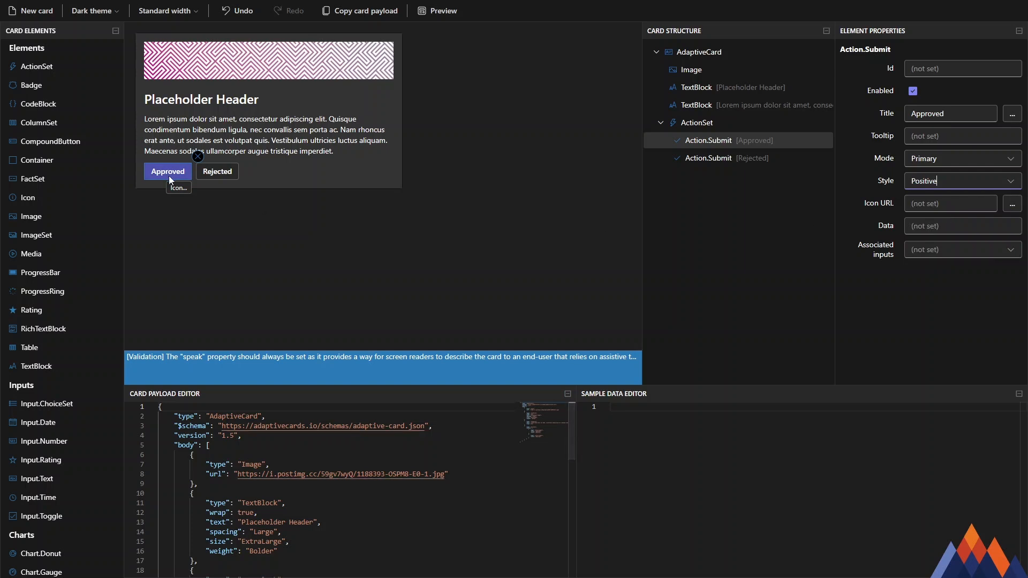
left_click(224, 175)
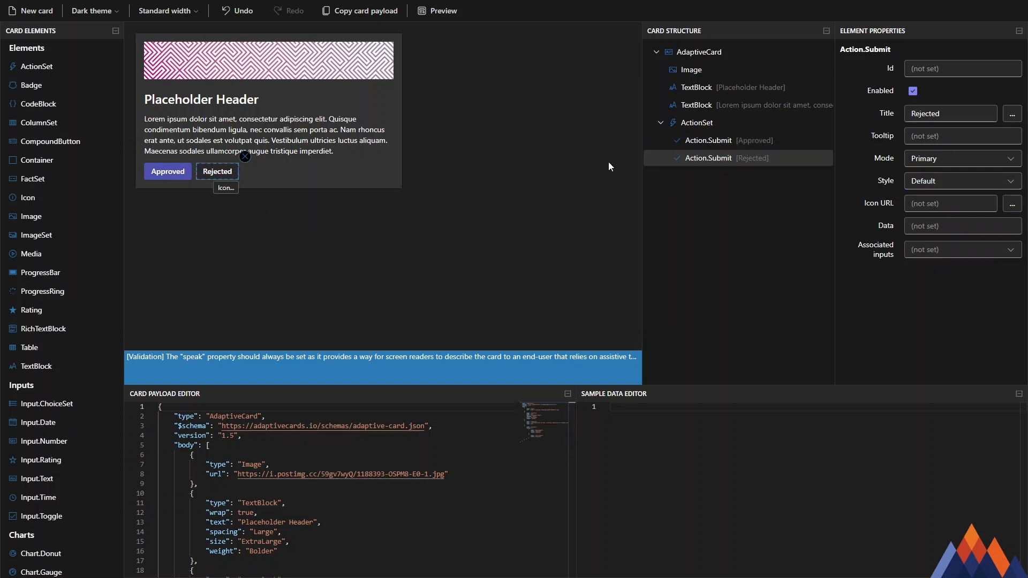
left_click(965, 183)
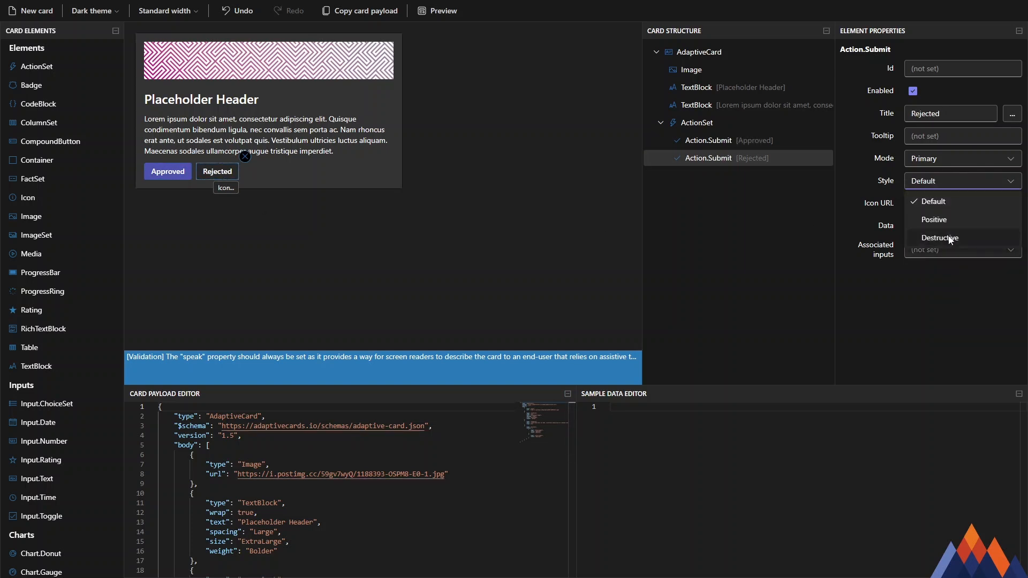
left_click(934, 235)
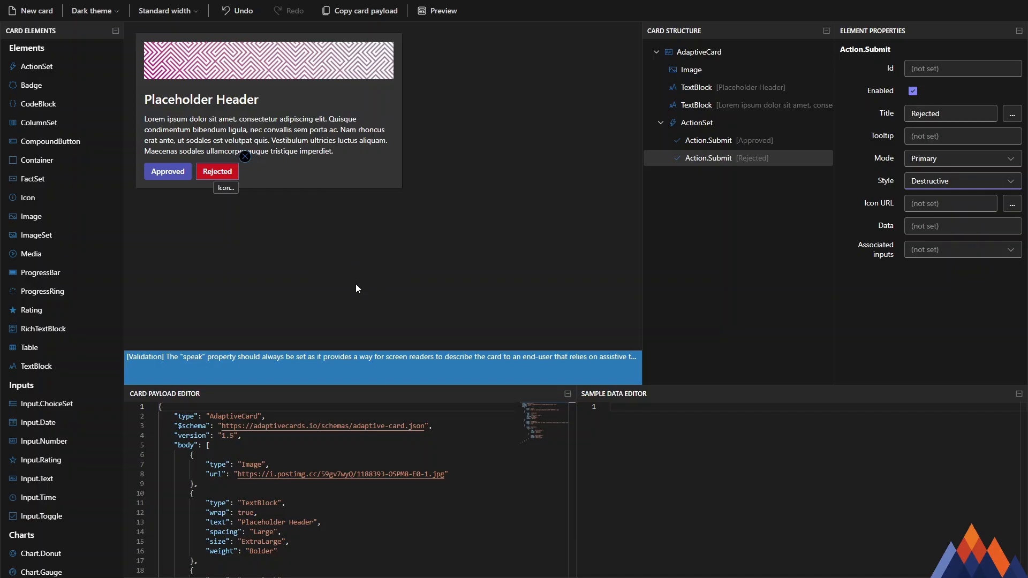
Copy the card payload and paste it into the Message field of the flow's Post adaptive card and wait for a response action in Power Automate.
left_click(358, 16)
mouse_move(293, 3)
left_click(330, 7)
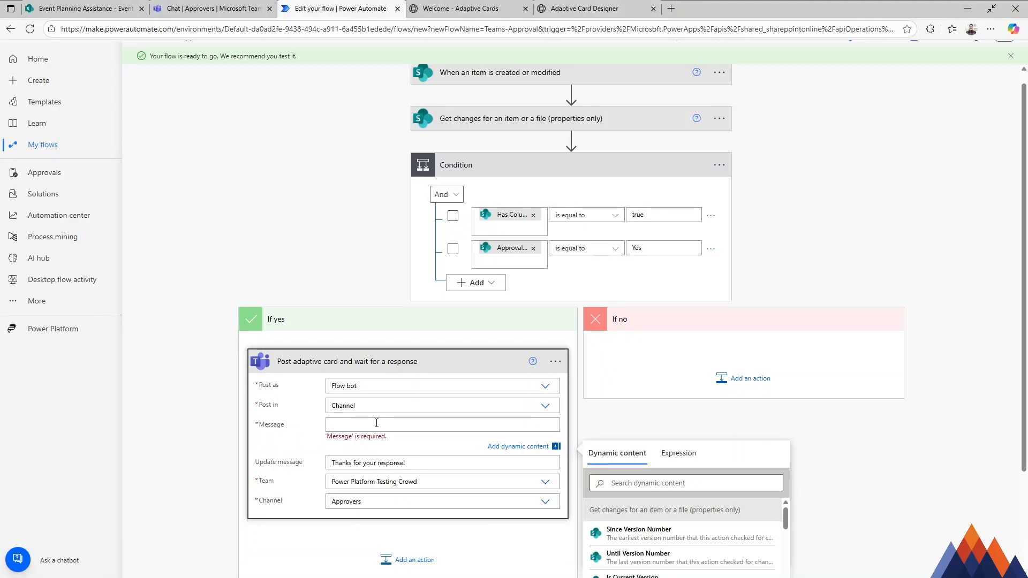
key("ctrl+v")
scroll(444, 428, "down", 4)
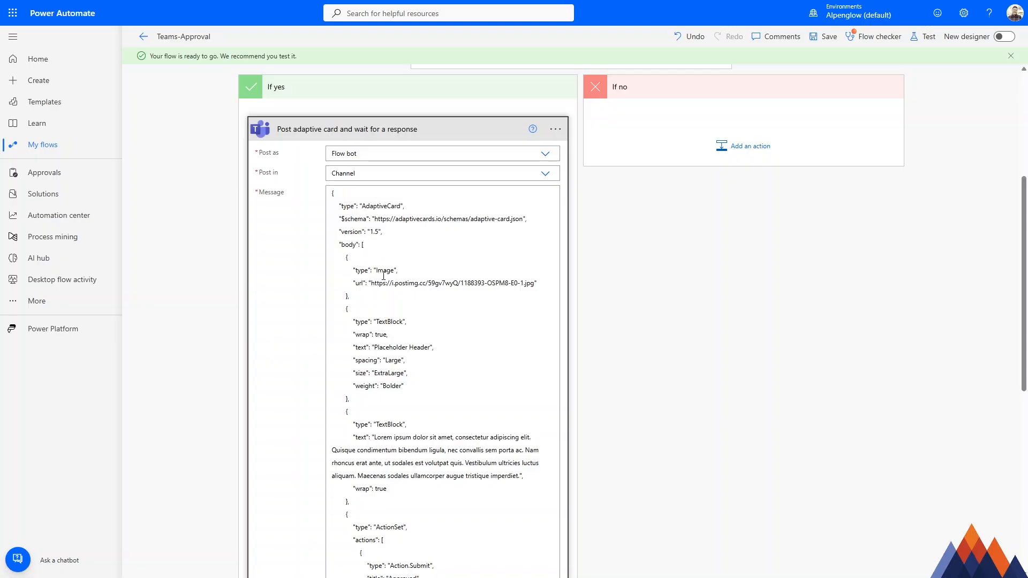
Review the card payload in the Message field, save the Teams-Approval flow and return to its details page.
scroll(383, 275, "down", 7)
scroll(384, 328, "up", 8)
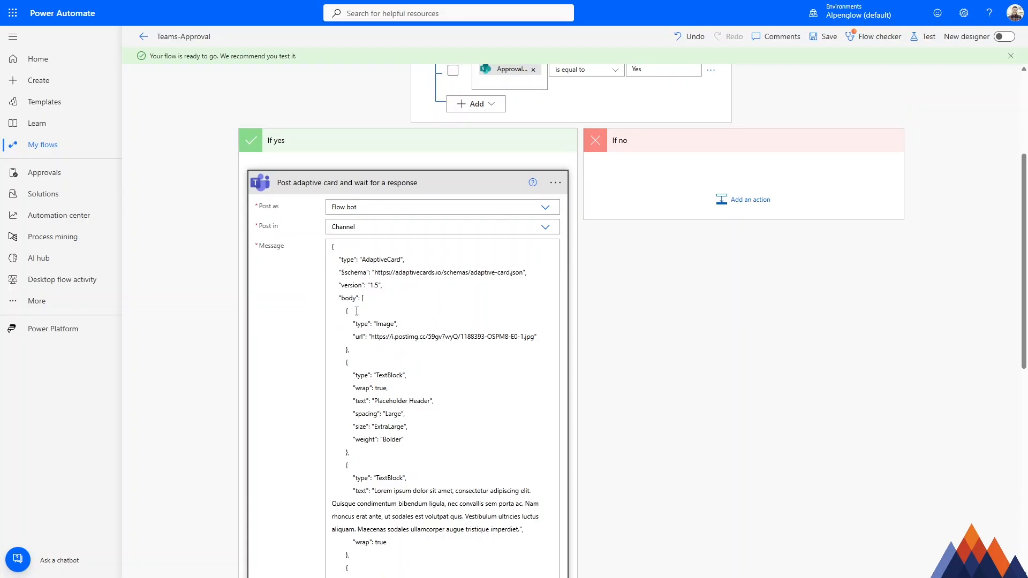
left_click(824, 38)
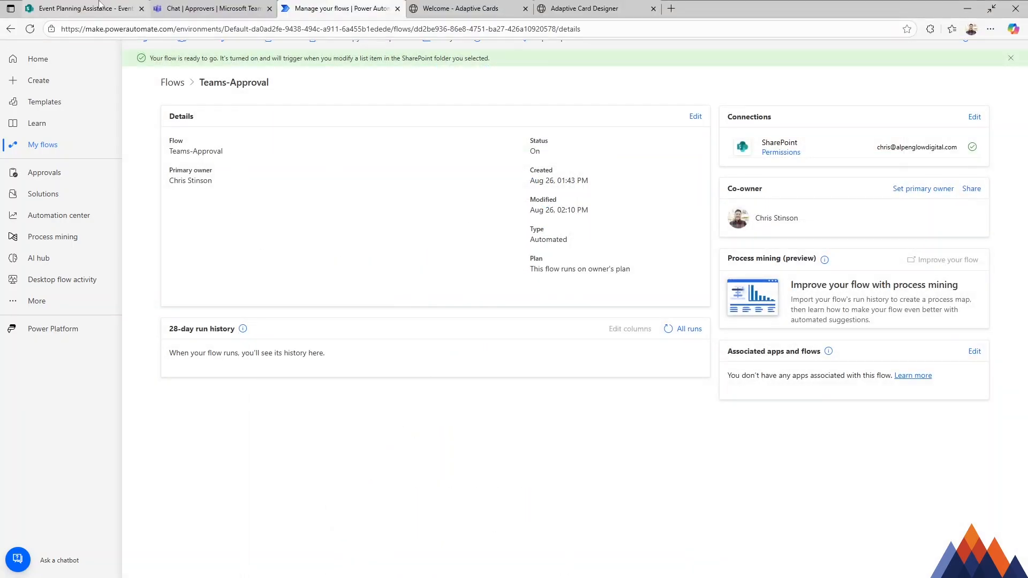
In the SharePoint Event-Planning-Requests list, set Approval Requested to Yes on item 32 and save it.
left_click(102, 8)
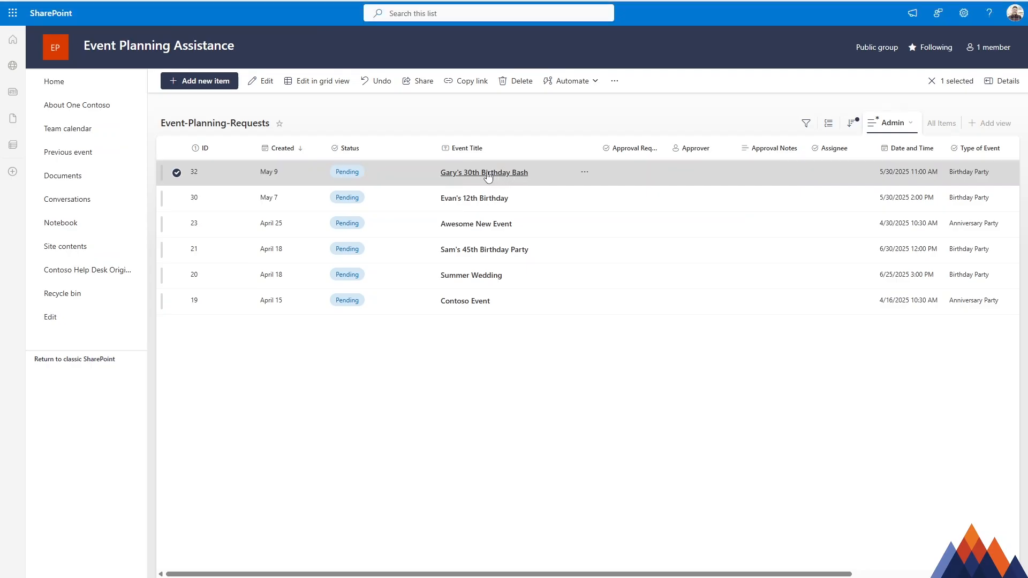
left_click(487, 172)
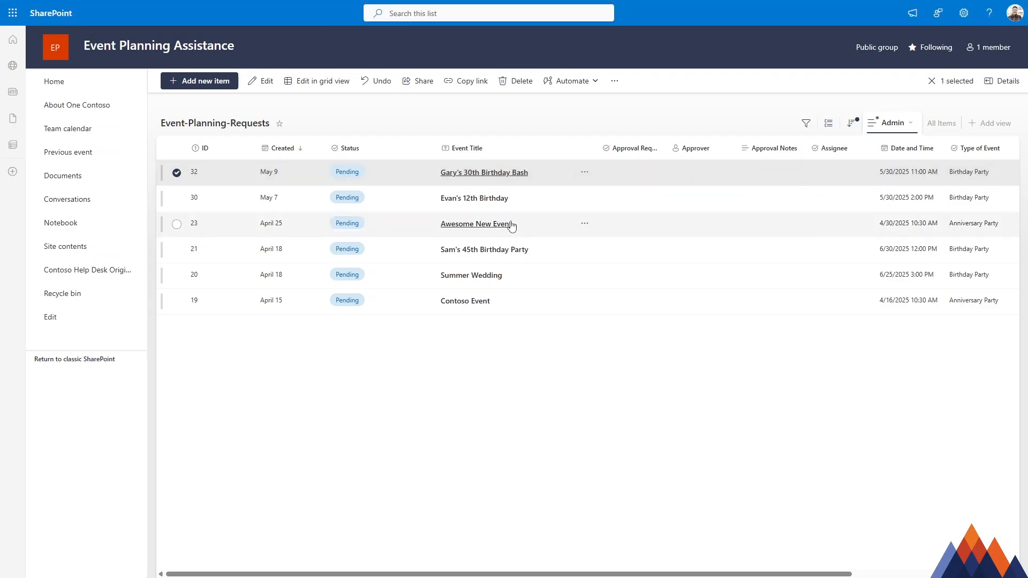
left_click(280, 56)
scroll(465, 262, "down", 3)
left_click(368, 357)
left_click(328, 387)
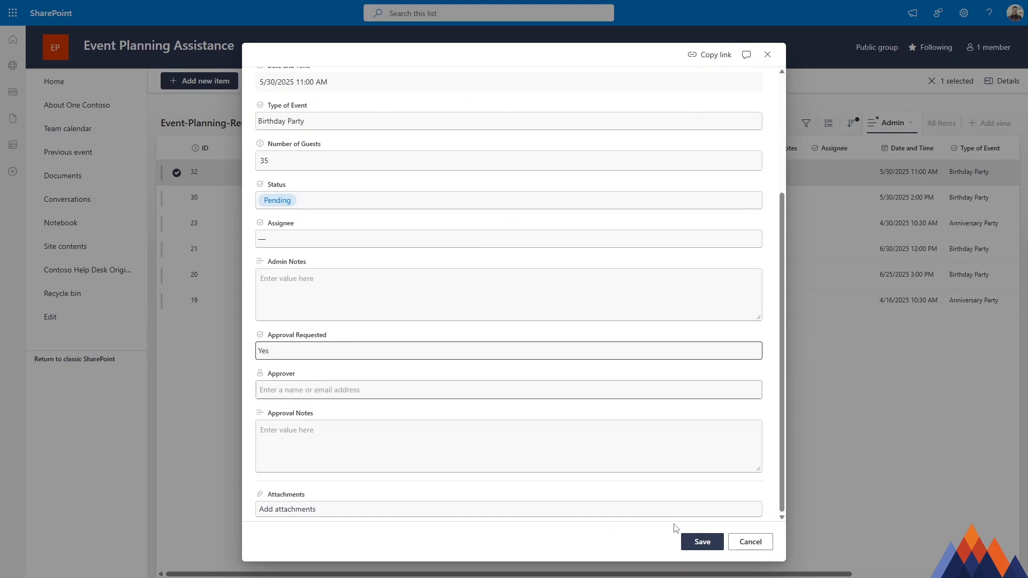
left_click(700, 541)
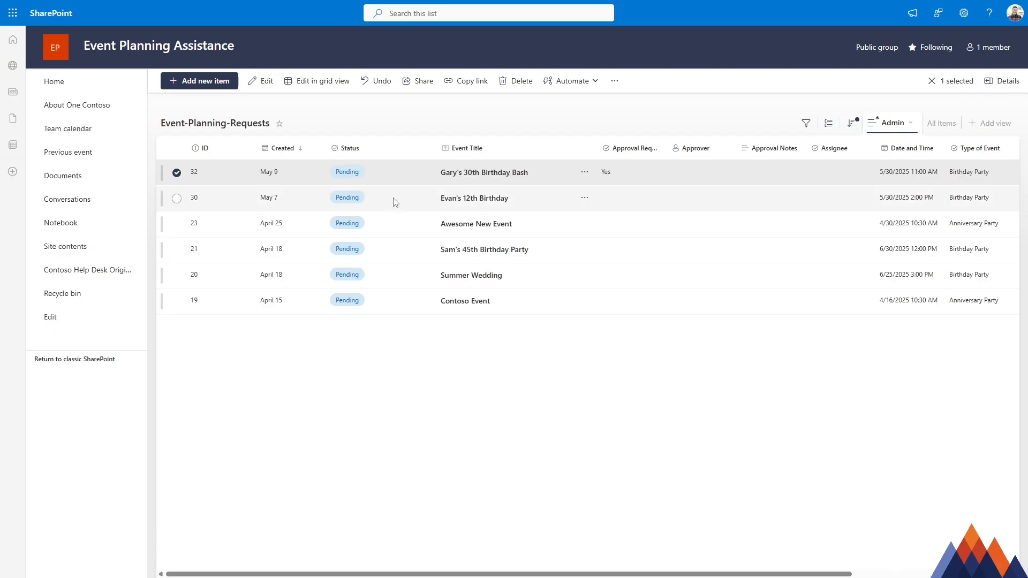
Switch to Power Automate, refresh the flow's run history, open the latest run in the classic view and inspect its Condition.
mouse_move(153, 4)
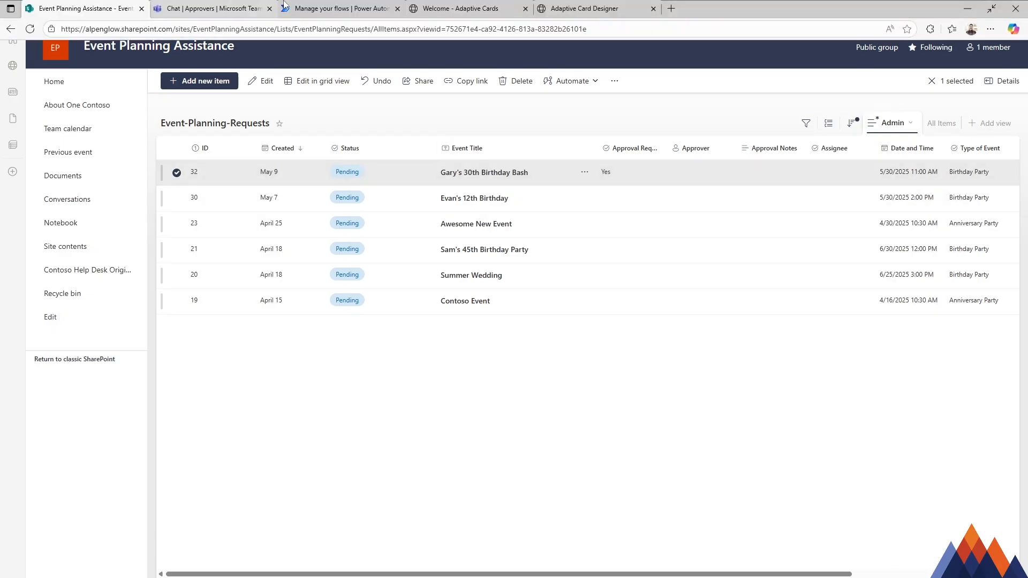
left_click(338, 8)
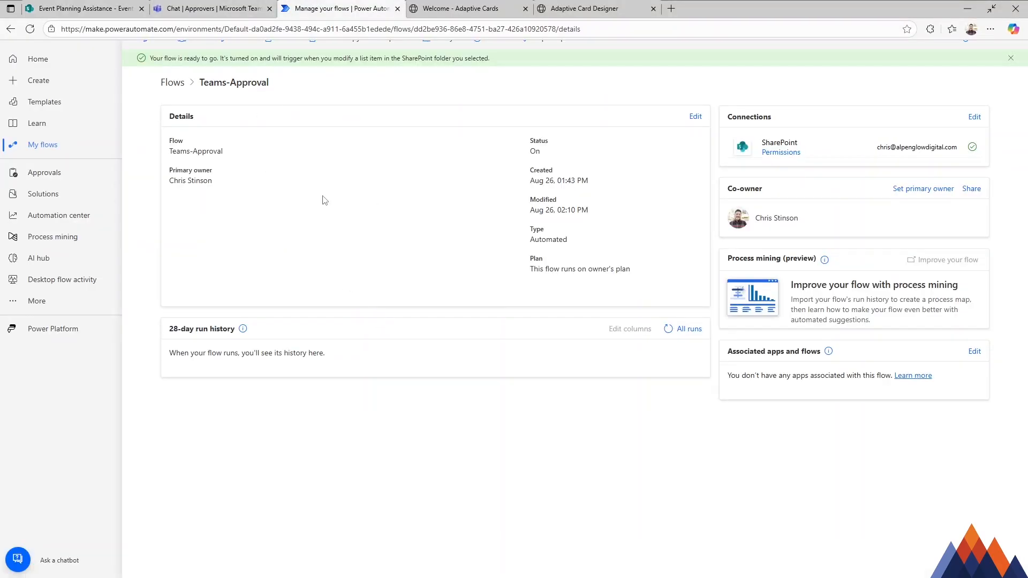
left_click(667, 329)
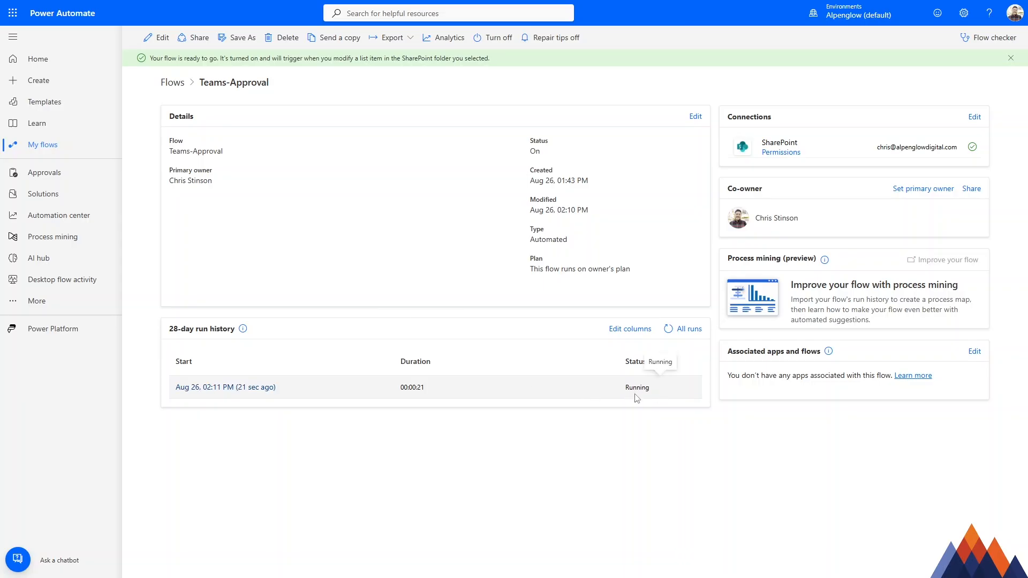
left_click(250, 387)
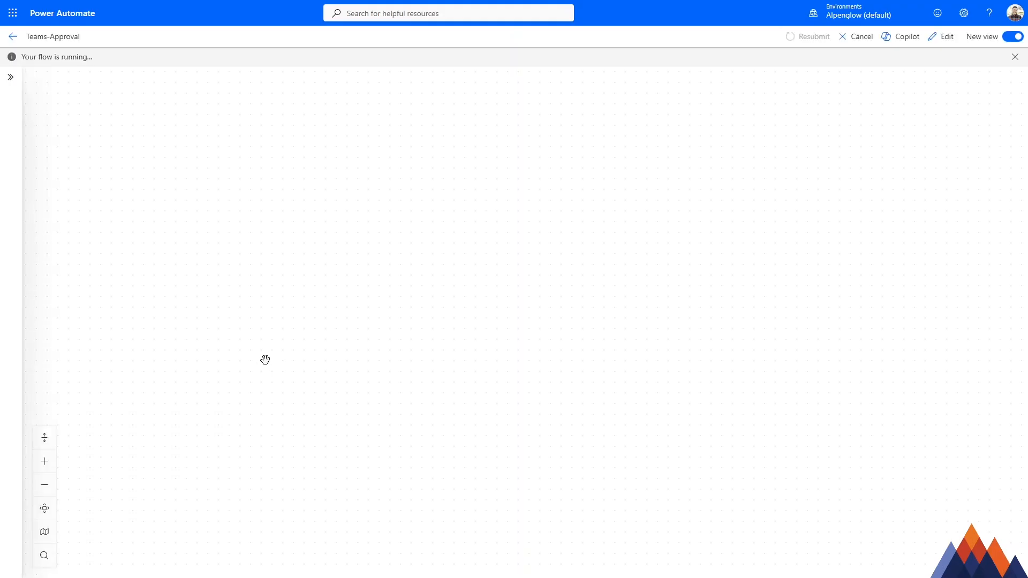
left_click(1012, 37)
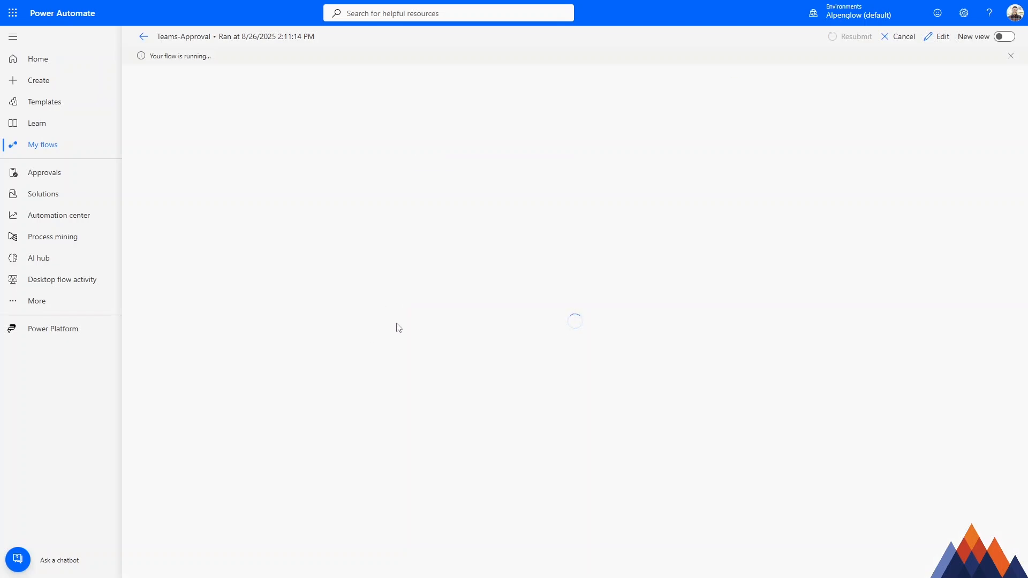
left_click(472, 185)
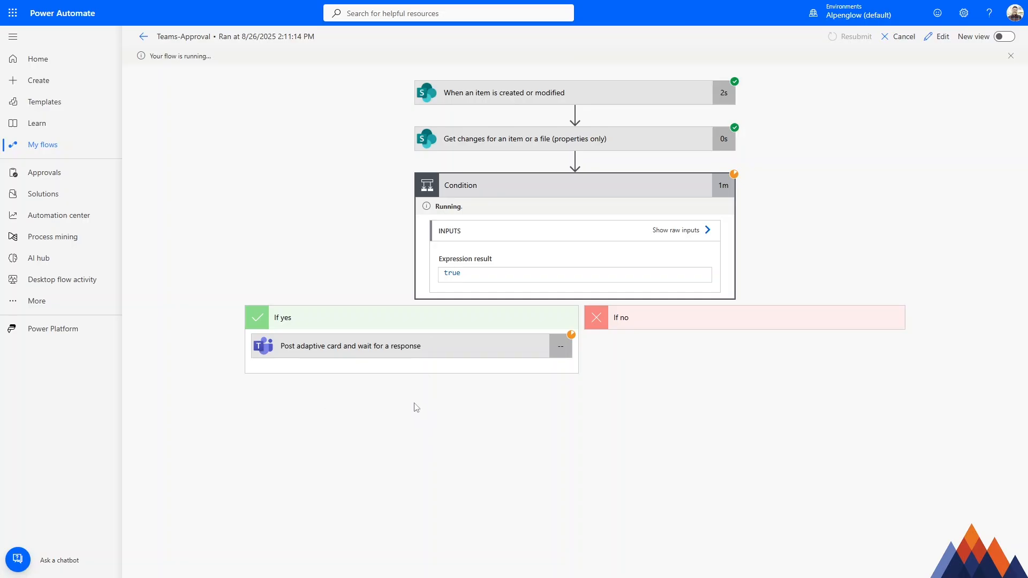
Switch to the Approvers channel in Teams and answer the posted adaptive card with Approved.
left_click(143, 36)
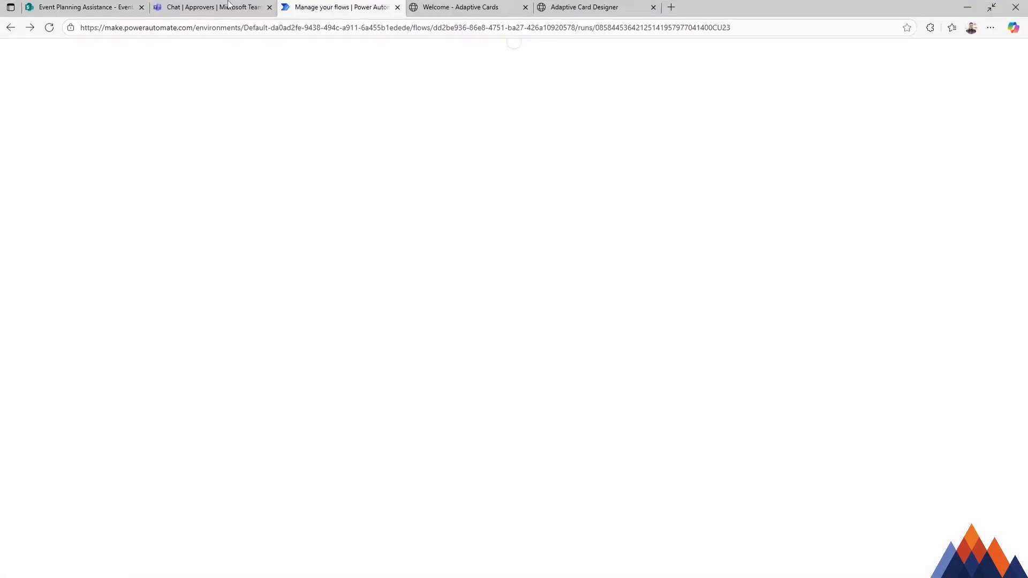
left_click(231, 7)
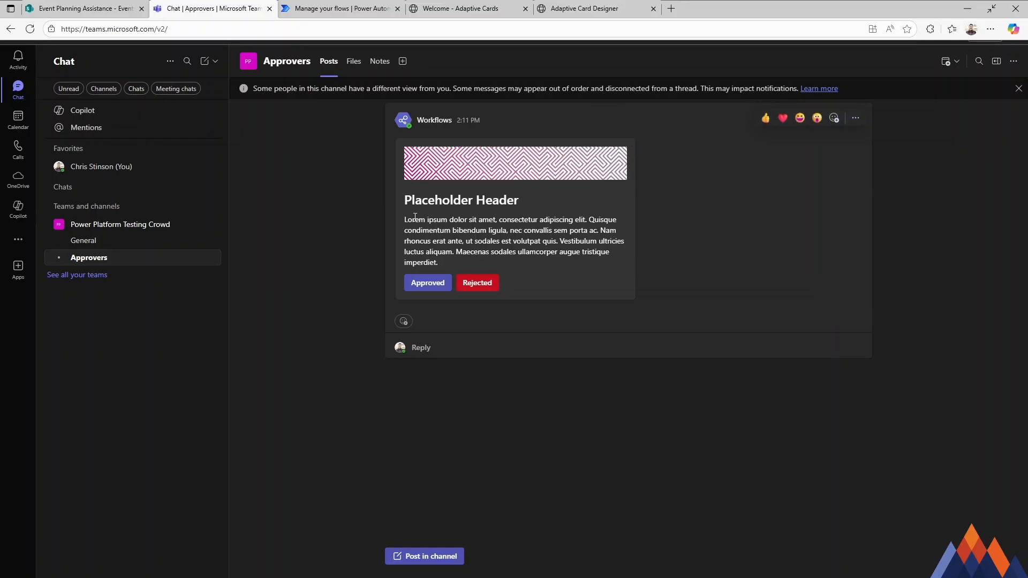
left_click_drag(464, 231, 514, 232)
left_click(592, 255)
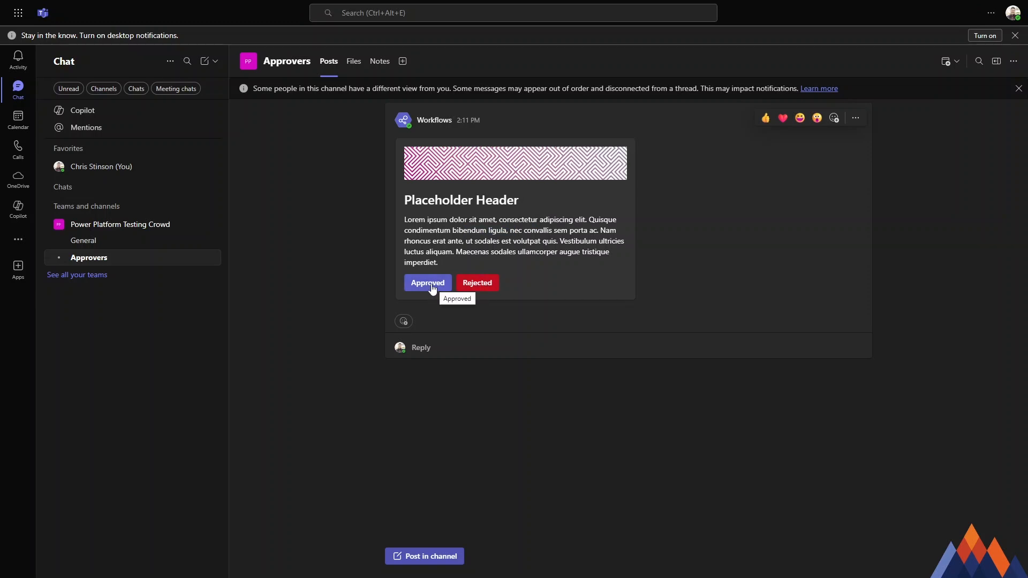
left_click(427, 284)
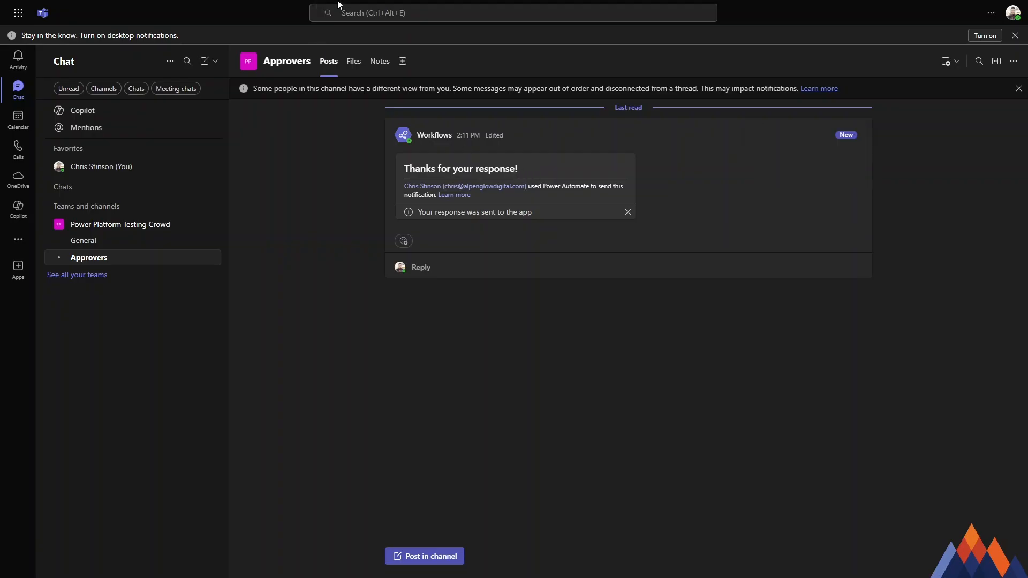
Return to the Power Automate run in the classic view and expand its Condition and Post adaptive card and wait for a response action.
left_click(361, 7)
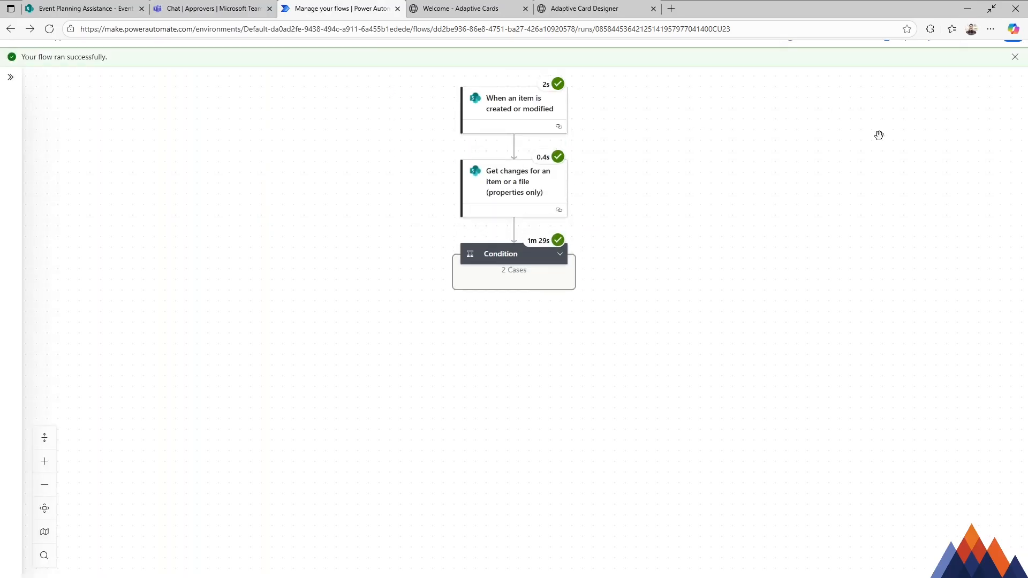
left_click(1013, 58)
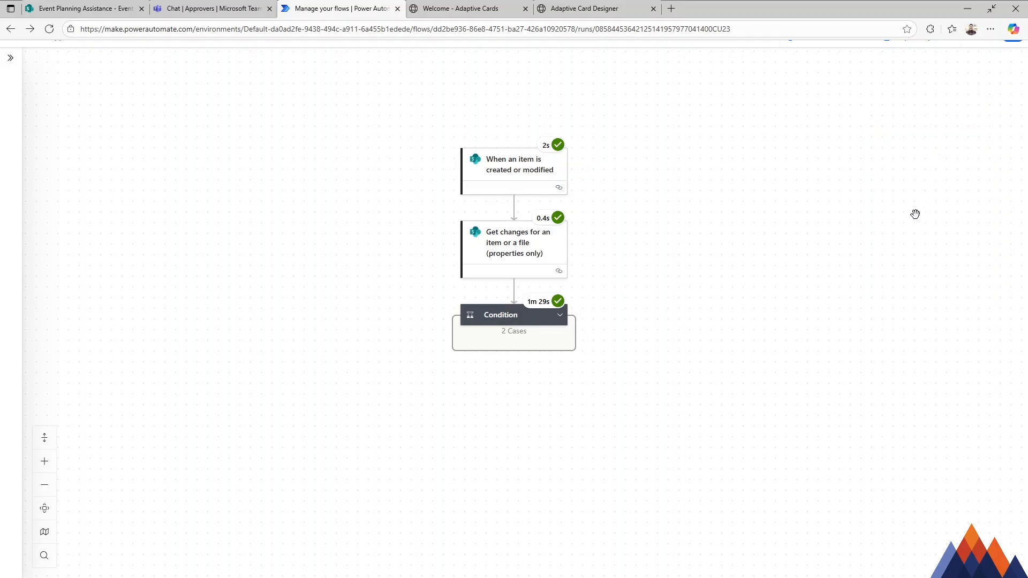
left_click(1008, 41)
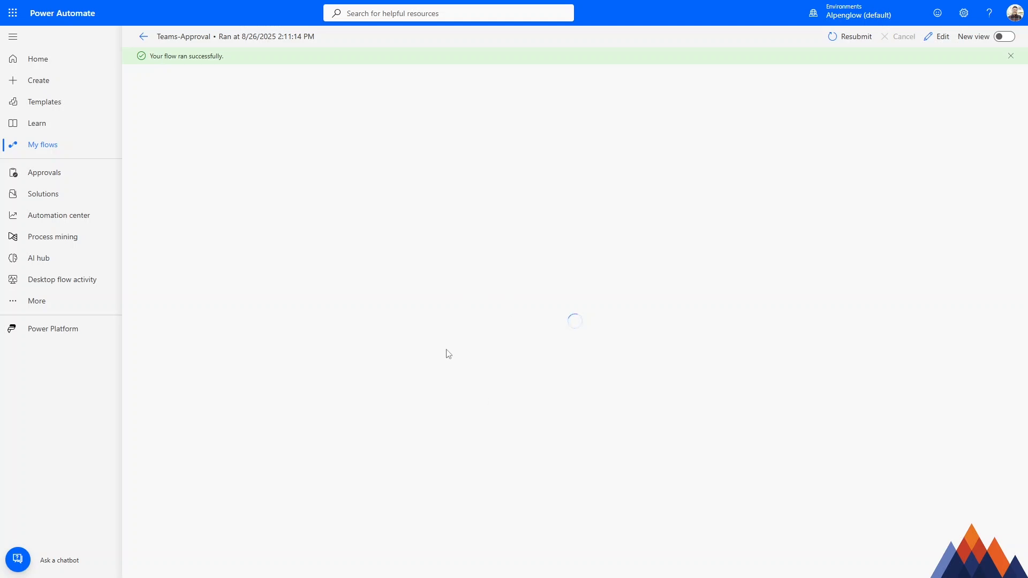
left_click(662, 182)
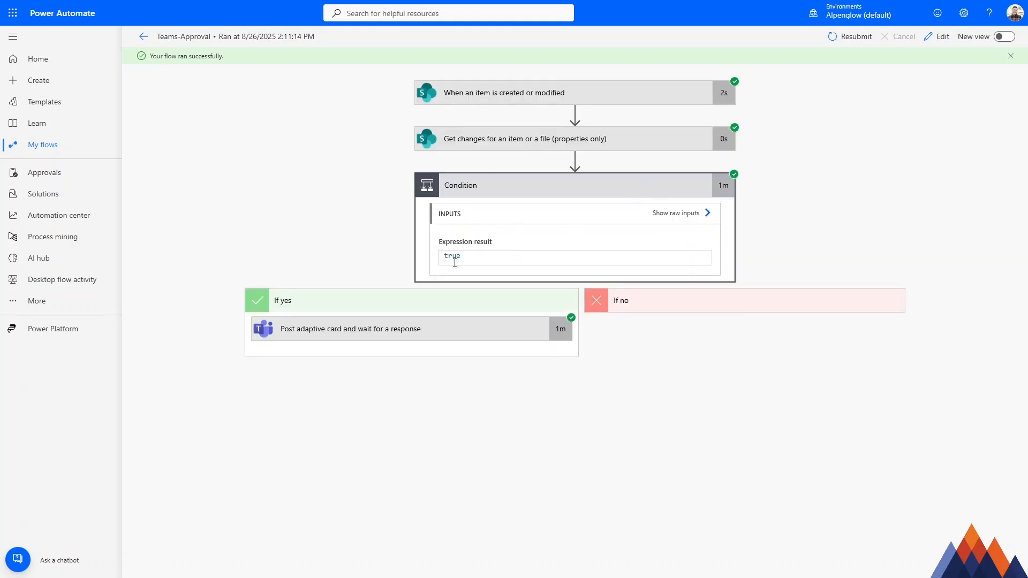
left_click(398, 332)
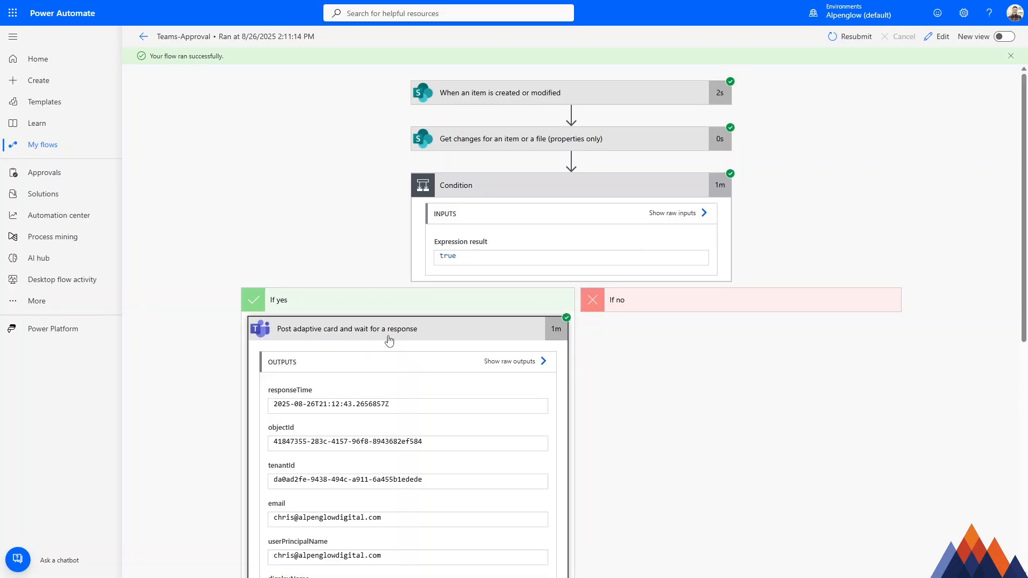
Examine the action's outputs for the responder's email and the submitActionId value in the body.
scroll(593, 375, "down", 2)
scroll(593, 375, "down", 2)
left_click_drag(380, 357, 272, 356)
scroll(351, 422, "down", 2)
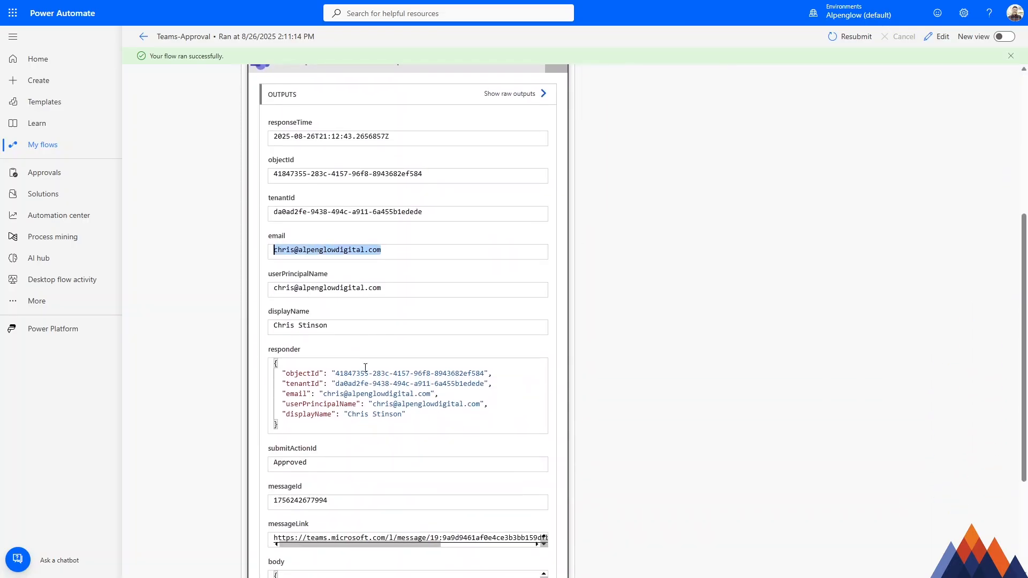
scroll(453, 393, "down", 4)
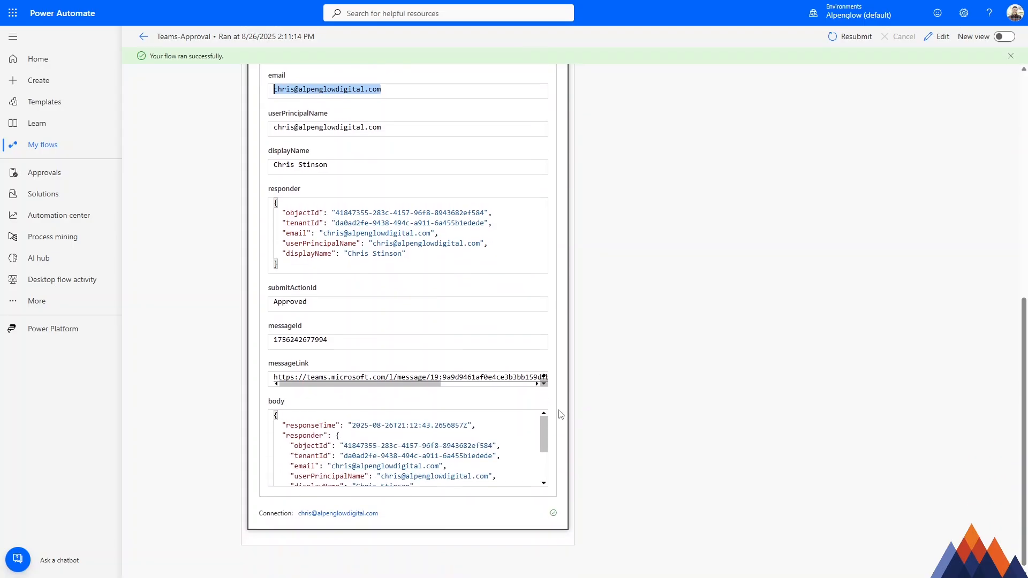
scroll(546, 433, "down", 3)
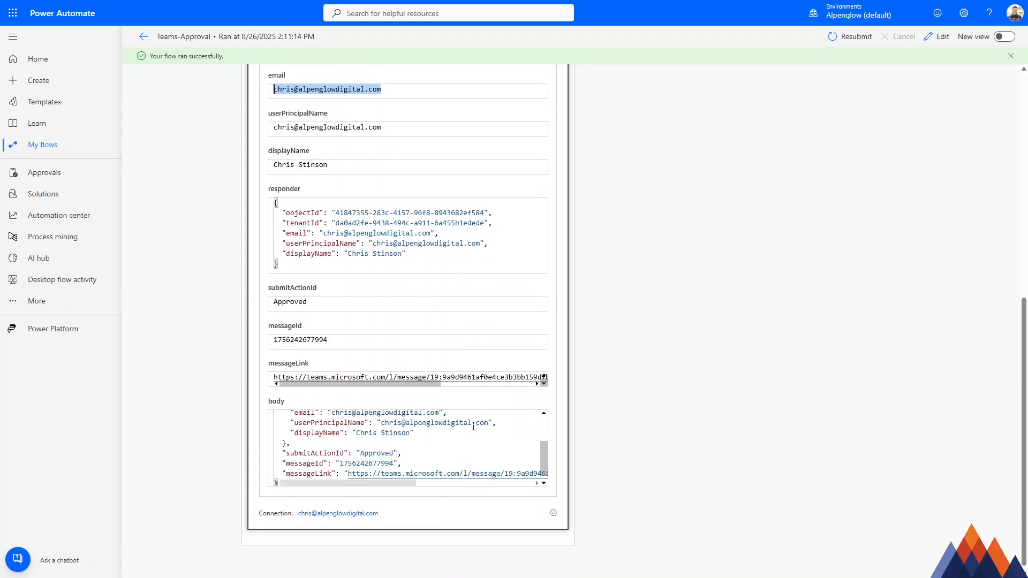
left_click(318, 454)
double_click(319, 454)
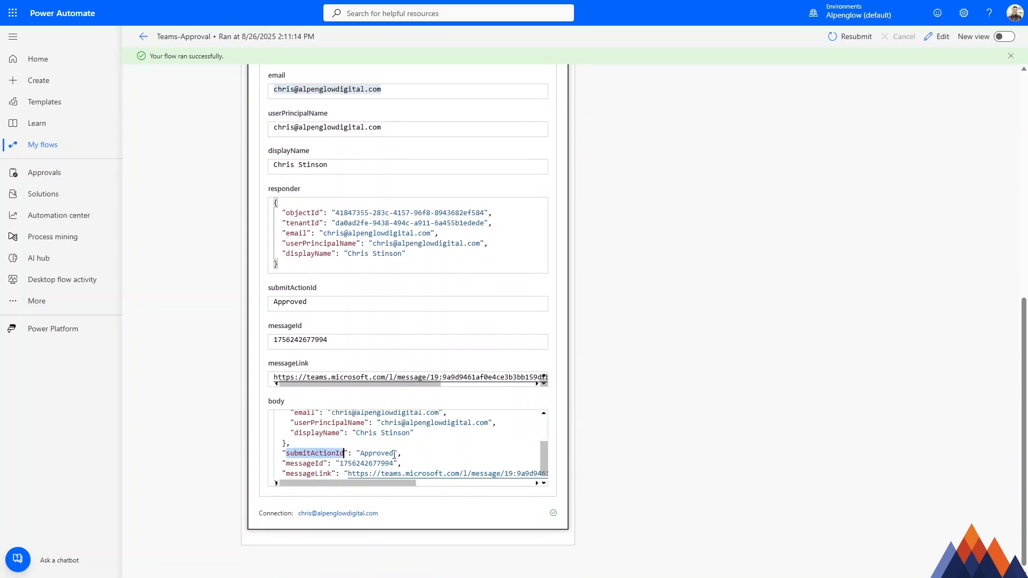
double_click(377, 454)
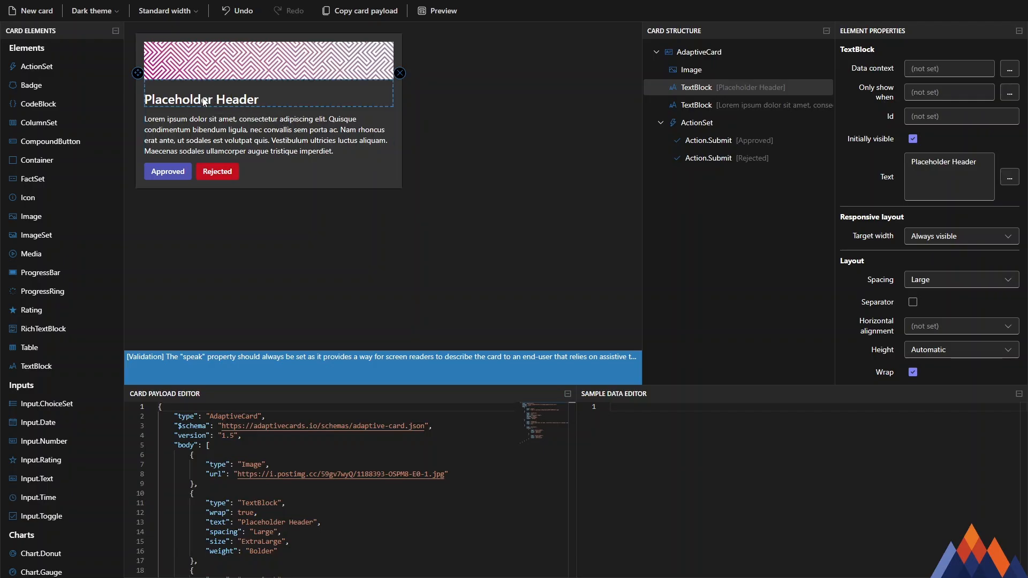
In the Adaptive Card Designer, replace the card's placeholder header with "Approval Requested".
double_click(204, 101)
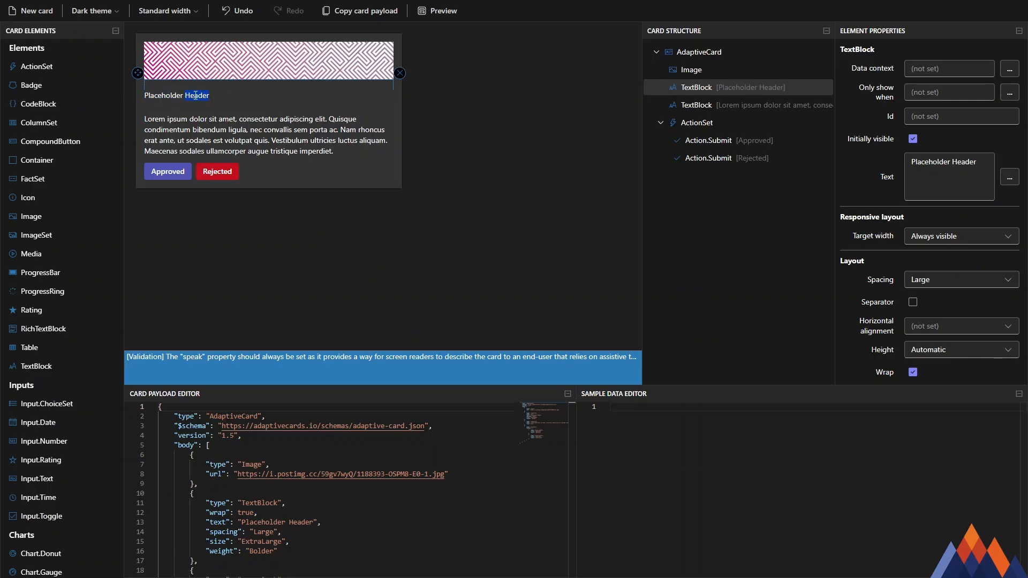
left_click(953, 170)
double_click(247, 100)
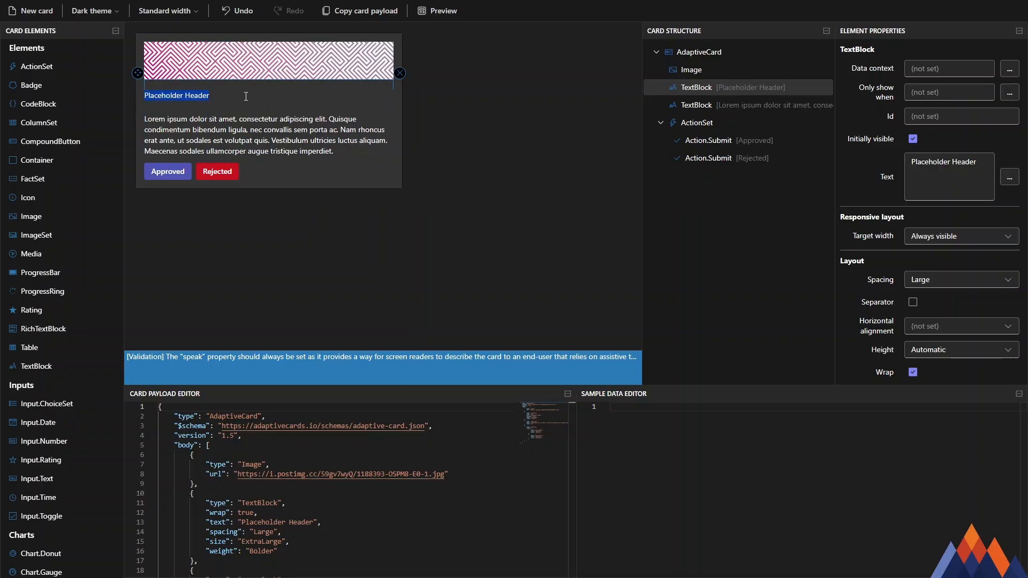
type("Approva")
type("l REques")
type("uested")
type(" (ID: 2")
key("BackSpace")
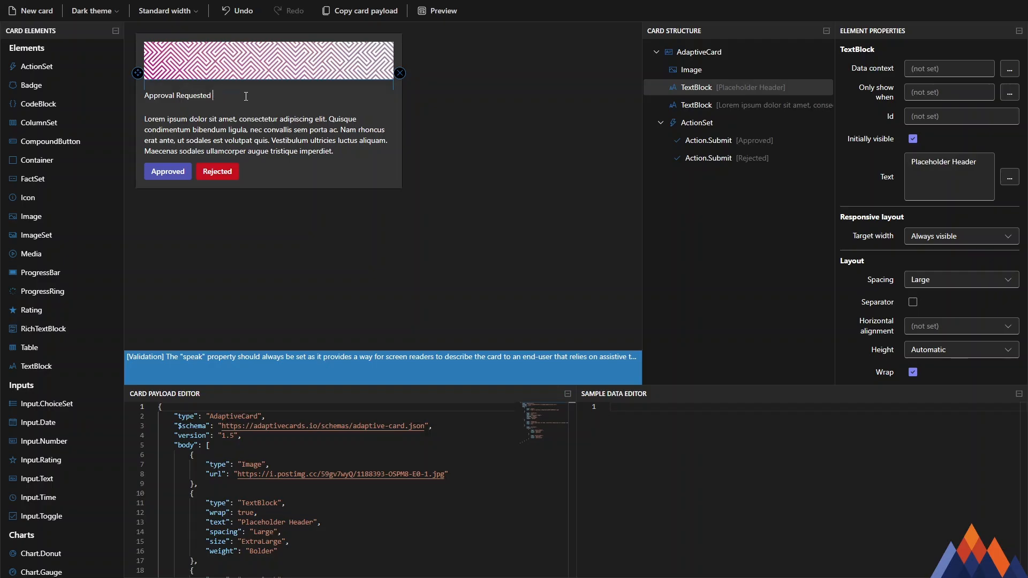
key("Return")
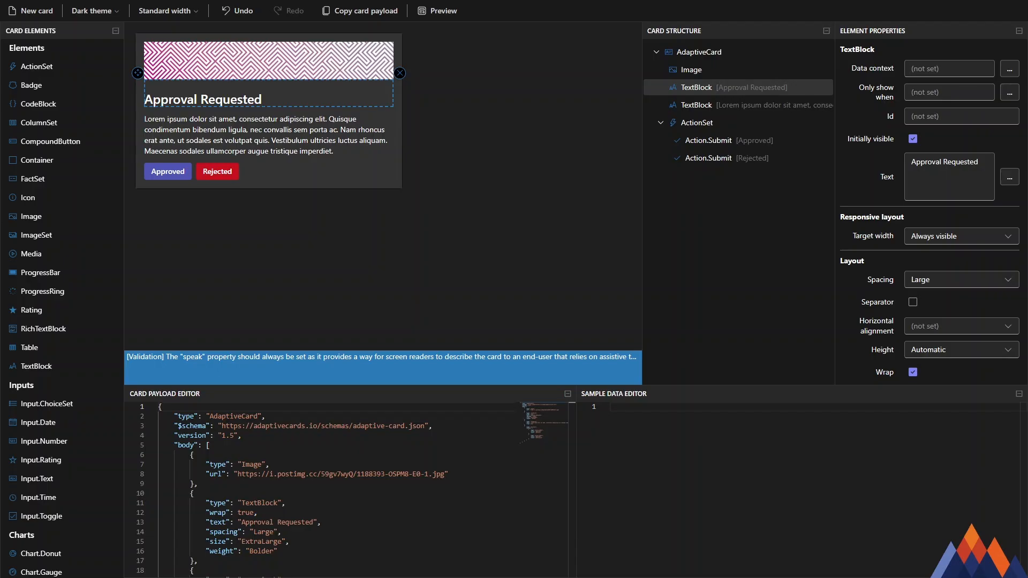
Replace the paragraph with "Please review the below request for event planning assistance and let our team know if you have any questions.".
double_click(257, 129)
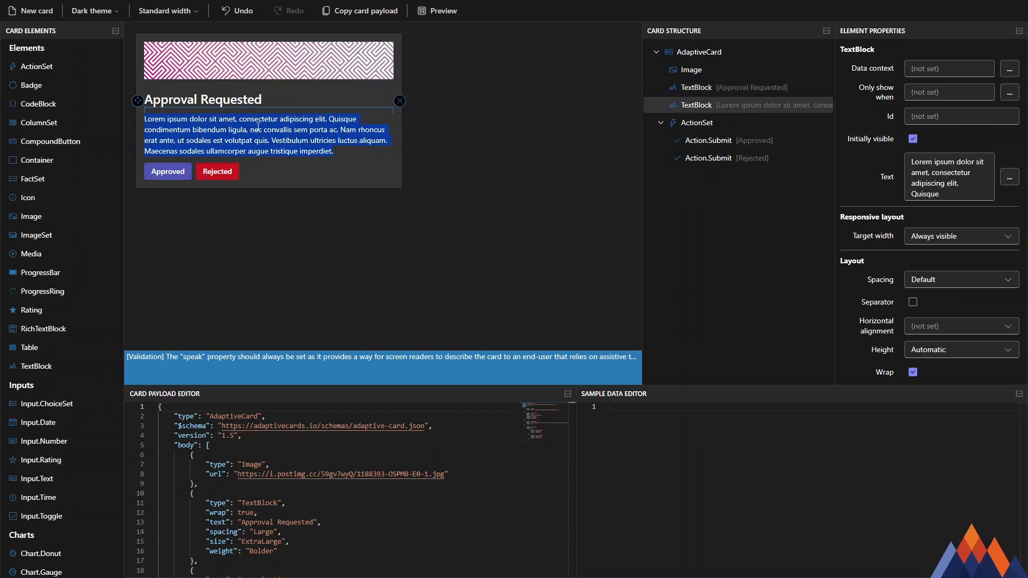
type("Please review the below request for event planning assistance and let our team know if you have any questions.")
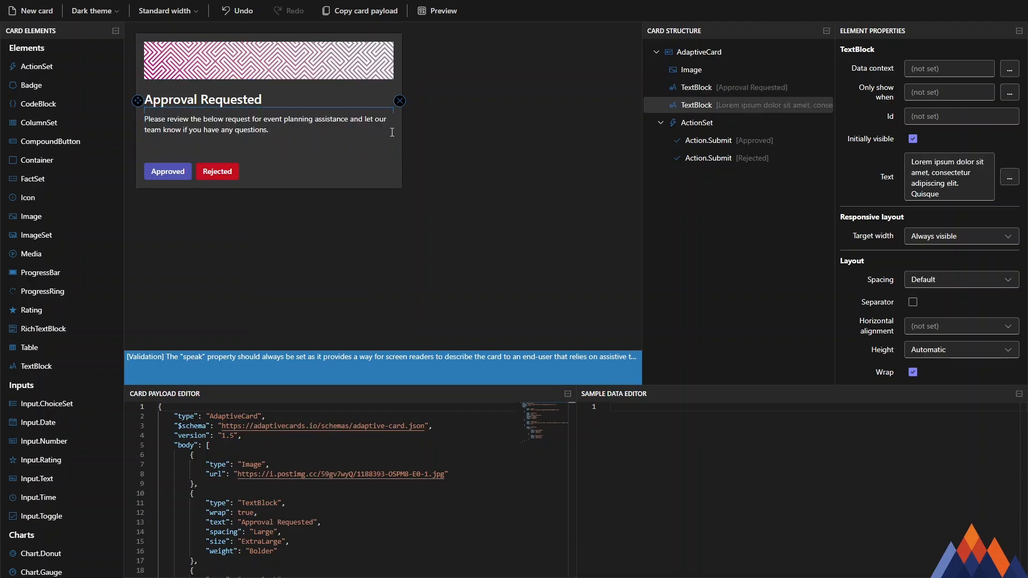
key("Return")
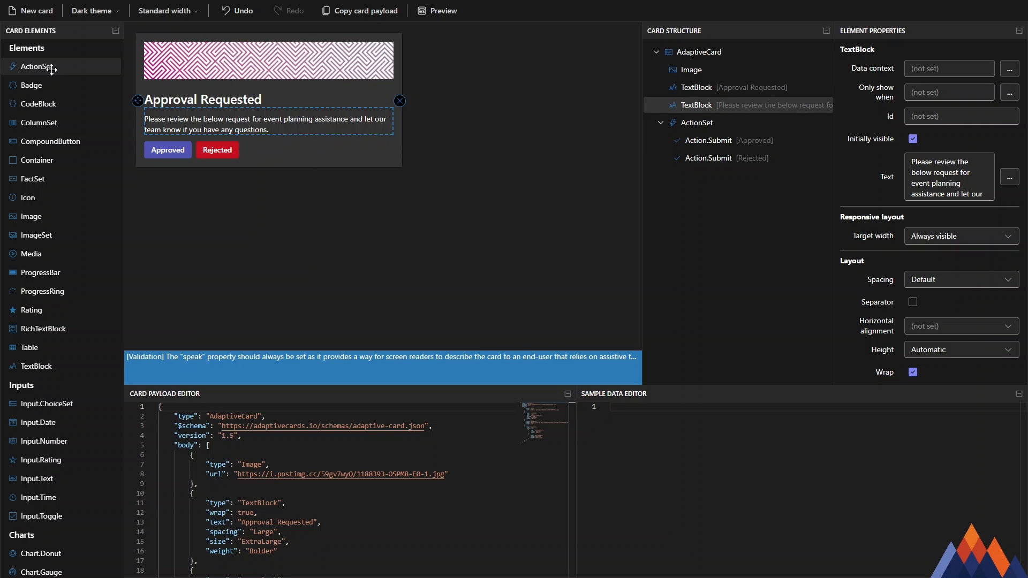
Add an ActionSet below the review paragraph with an Action.OpenUrl button titled "Review request".
left_click_drag(51, 68, 176, 134)
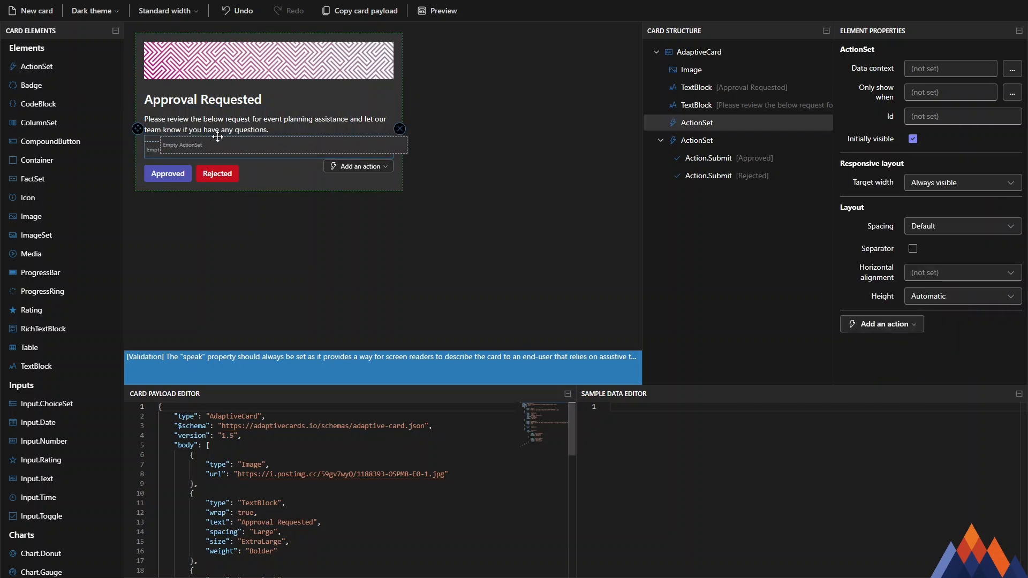
left_click(354, 166)
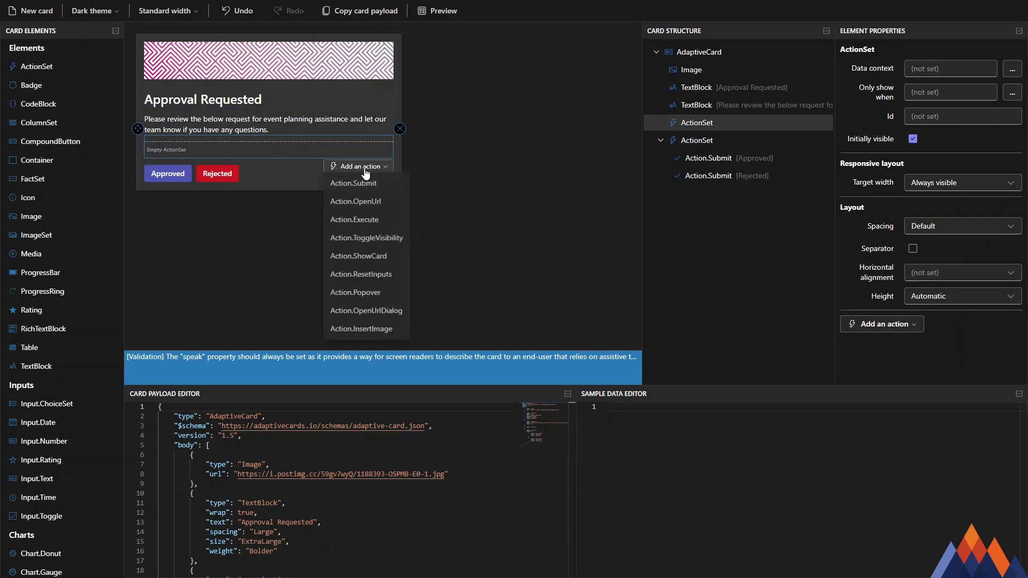
left_click(378, 207)
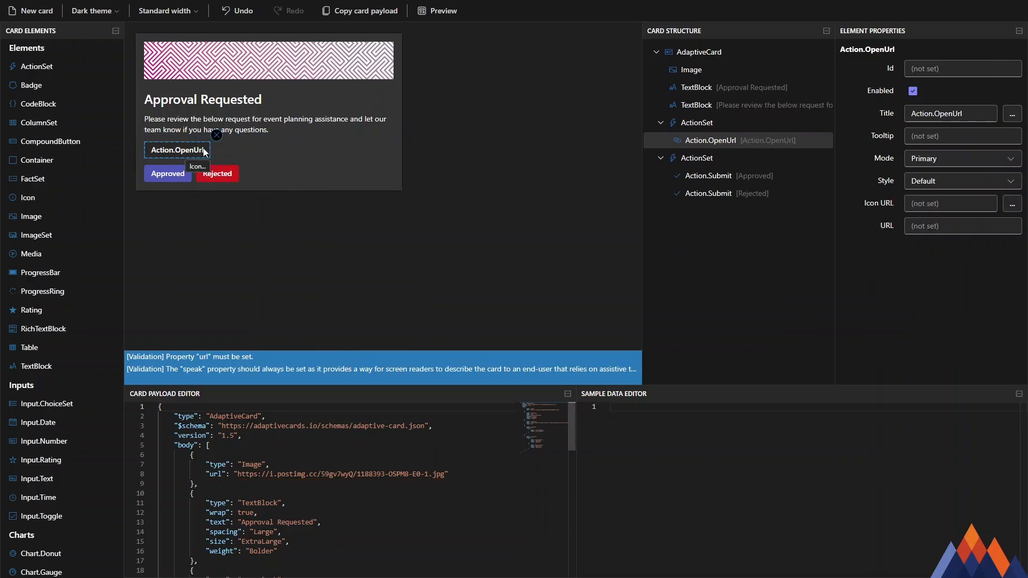
left_click_drag(893, 108, 805, 110)
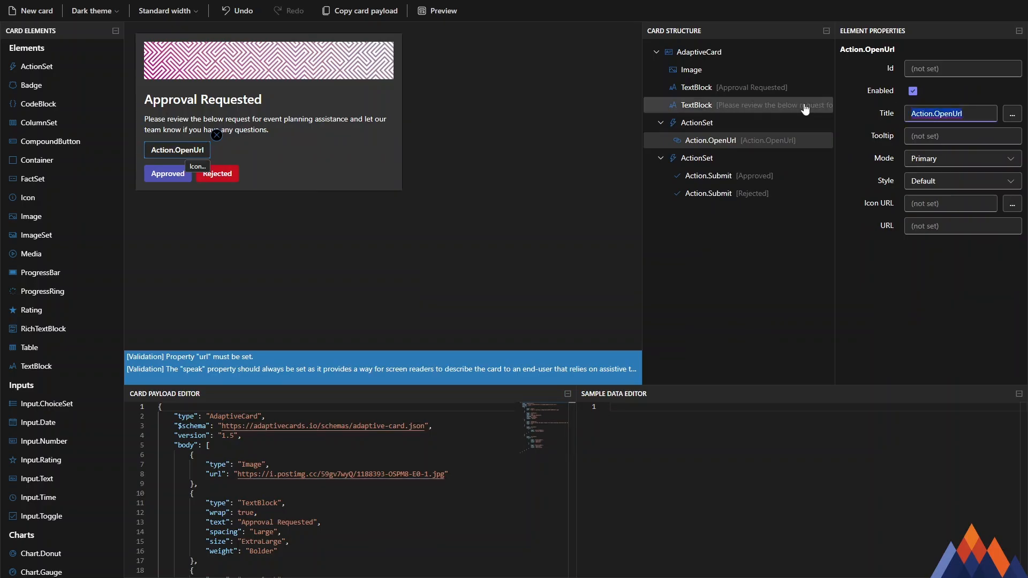
type("Review request")
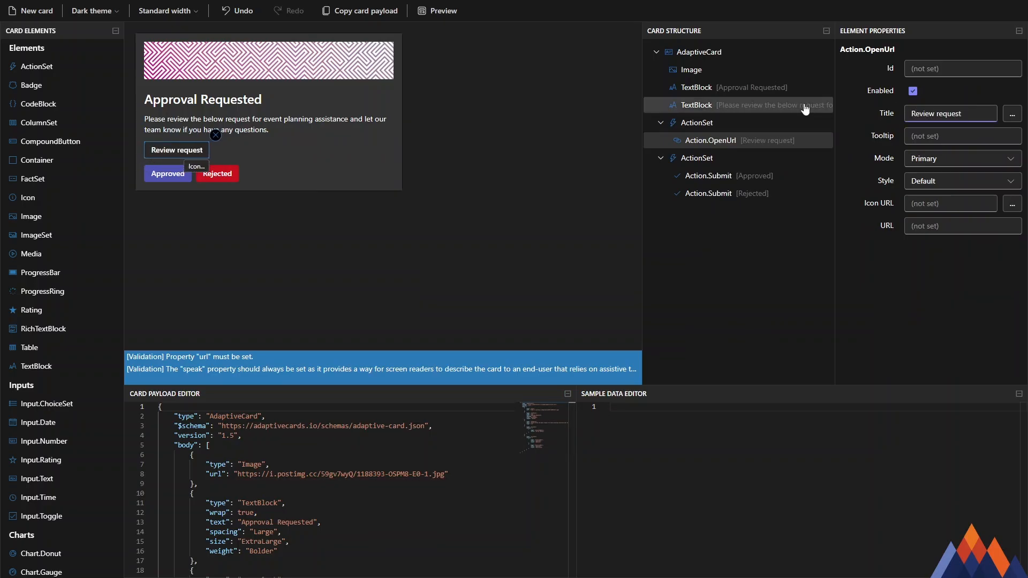
Search the icon catalog for "open" and assign the Open icon to the Review request button.
left_click(1012, 204)
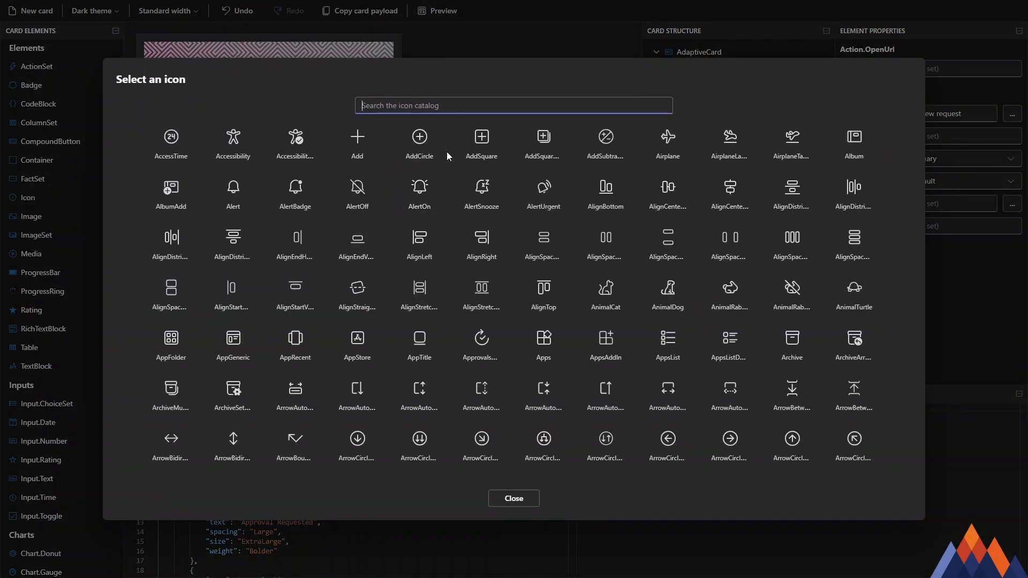
type("open")
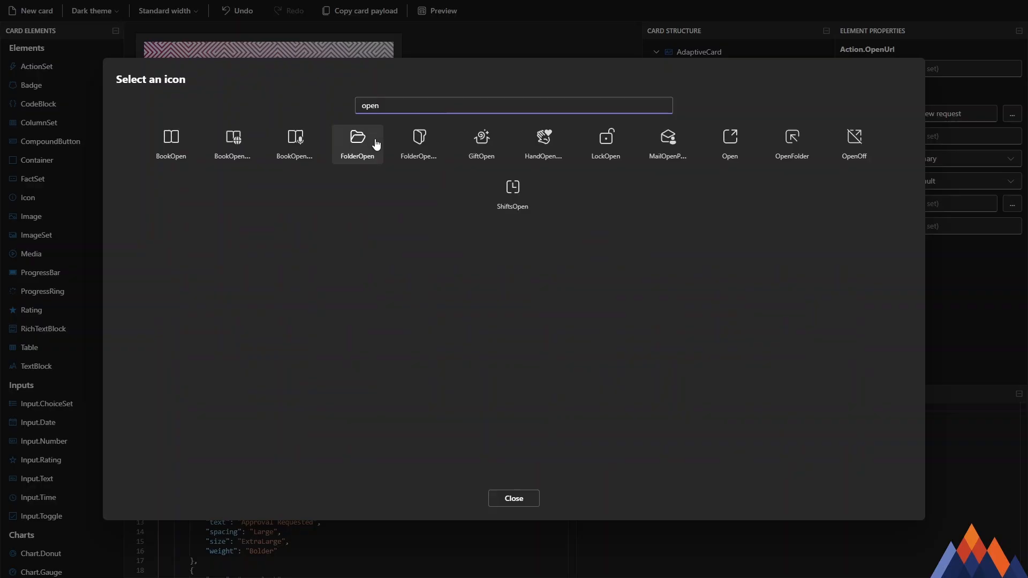
left_click(735, 147)
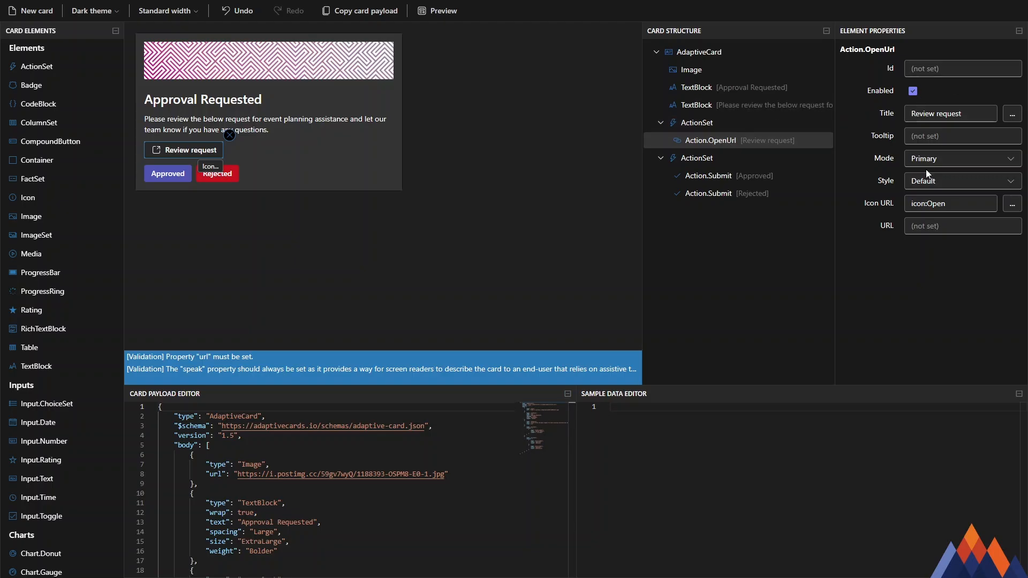
Copy the Event-Planning-Requests list address through AllItems.aspx from SharePoint and paste it as the Review request button's URL.
left_click(937, 229)
mouse_move(256, 4)
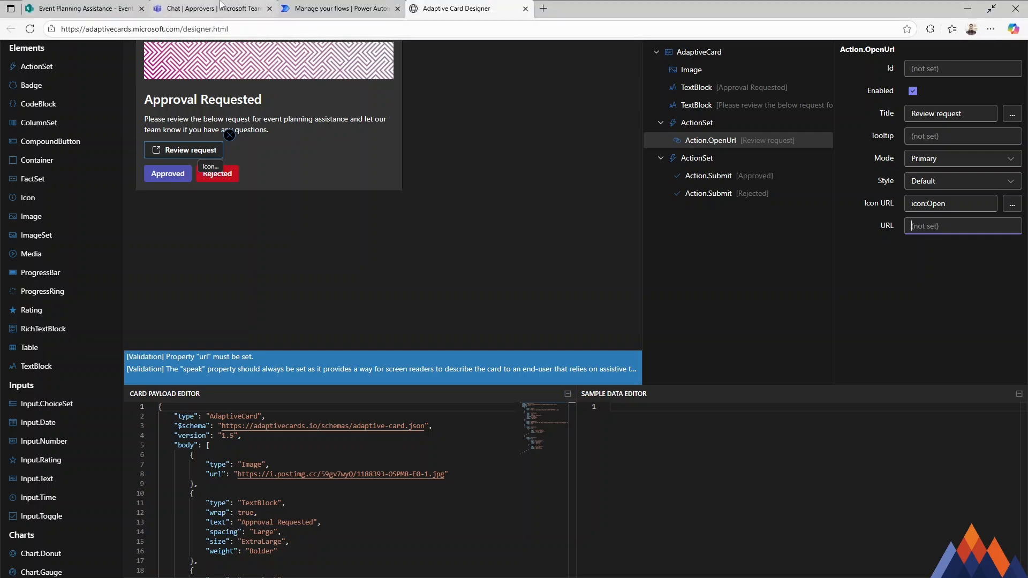
left_click(86, 8)
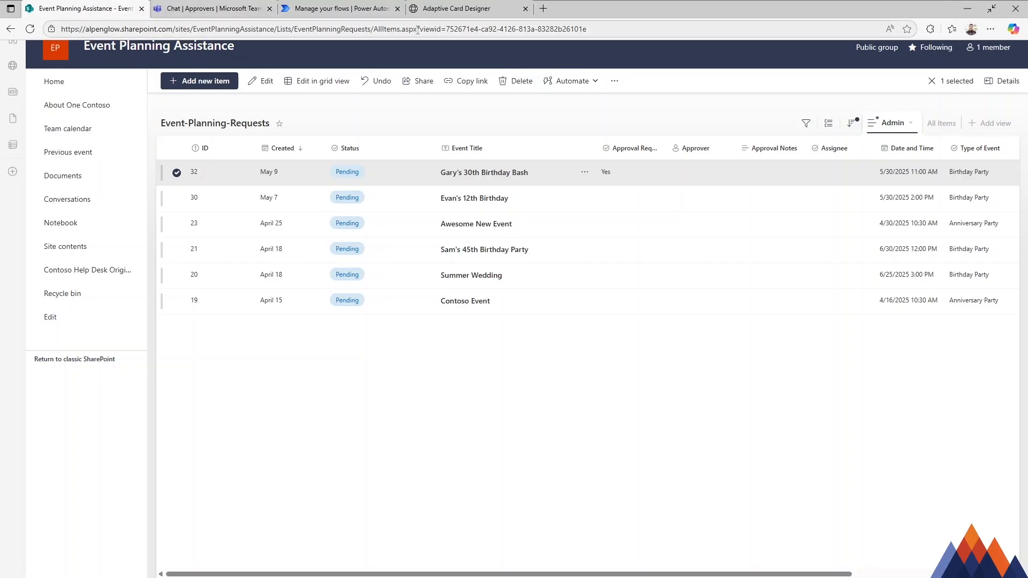
left_click_drag(418, 30, 375, 16)
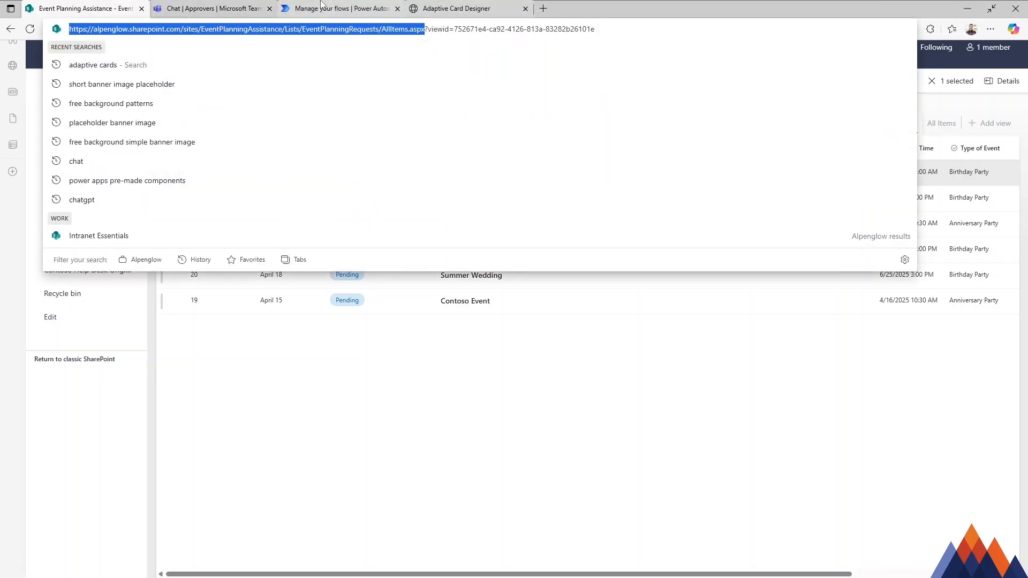
left_click(442, 5)
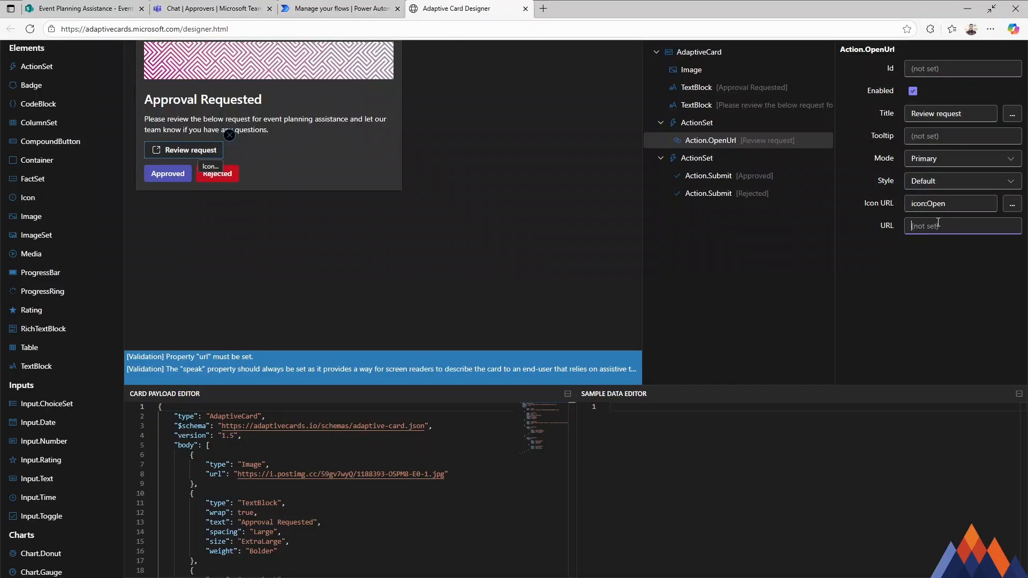
key("ctrl+v")
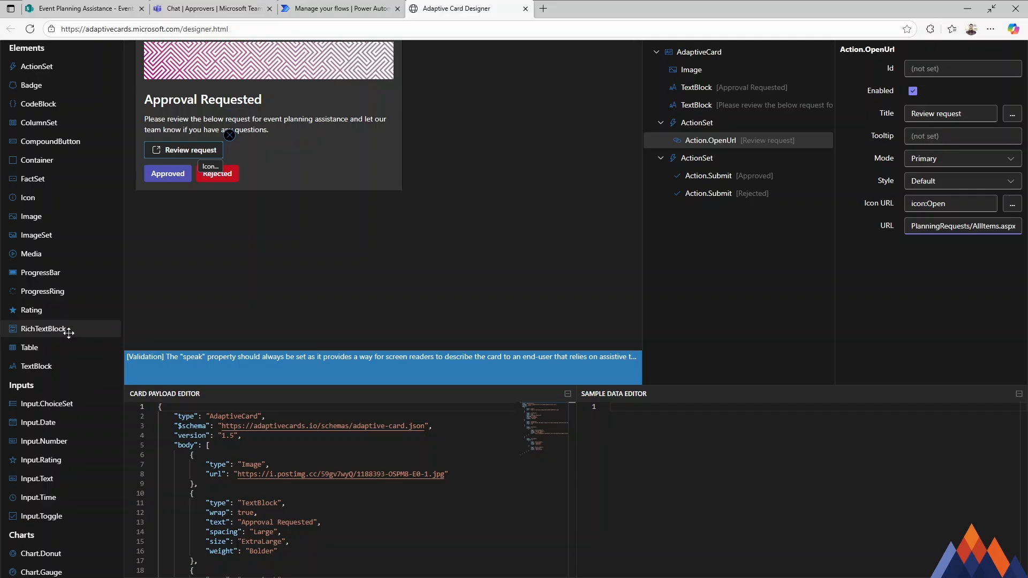
Add a TextBlock above the Approved and Rejected buttons reading "Please make your decision below:".
left_click_drag(36, 366, 251, 168)
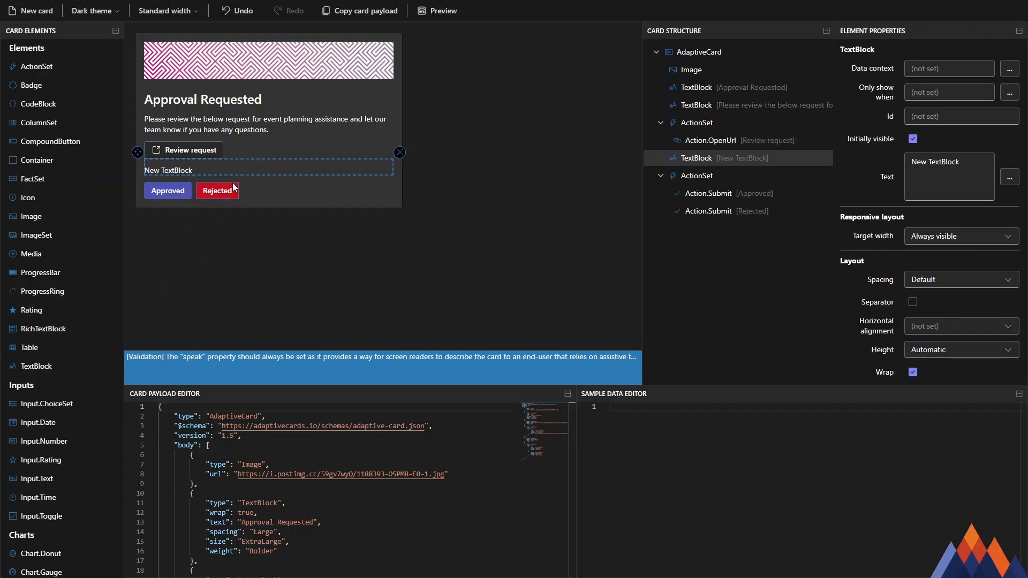
double_click(182, 169)
type("Please make your decision bleo")
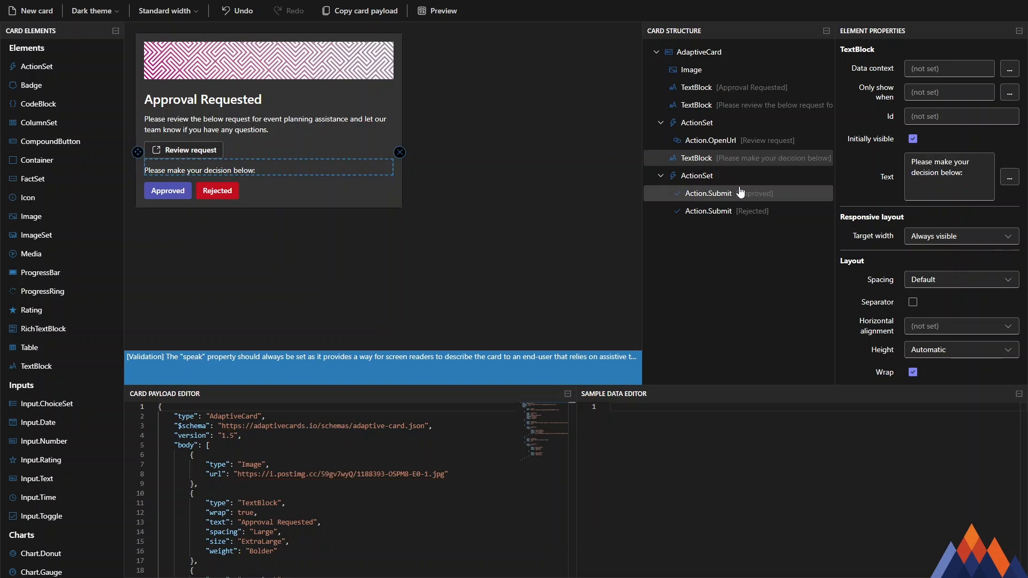
Style the decision TextBlock with size Large and weight Bolder.
scroll(909, 262, "down", 3)
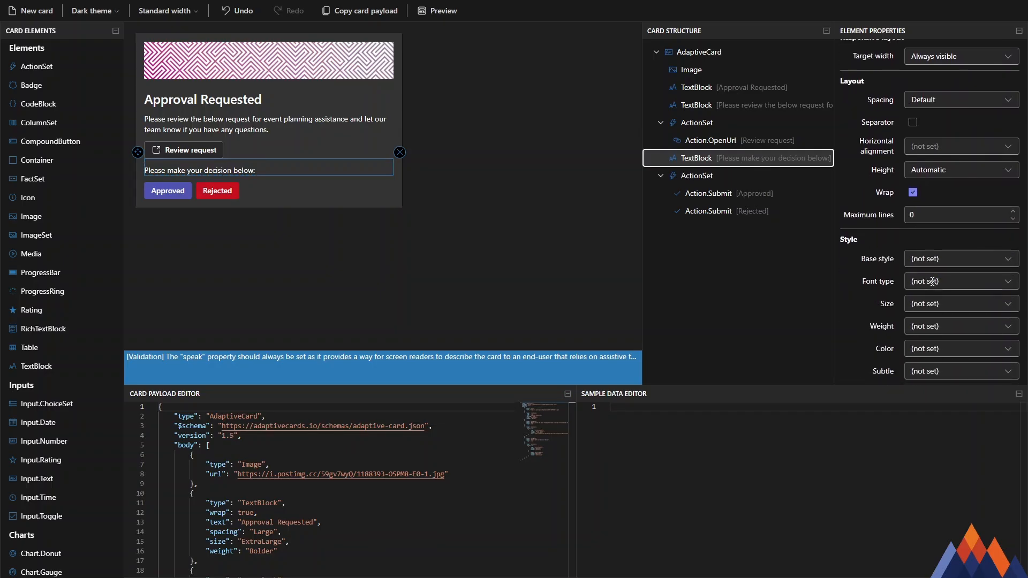
left_click(952, 301)
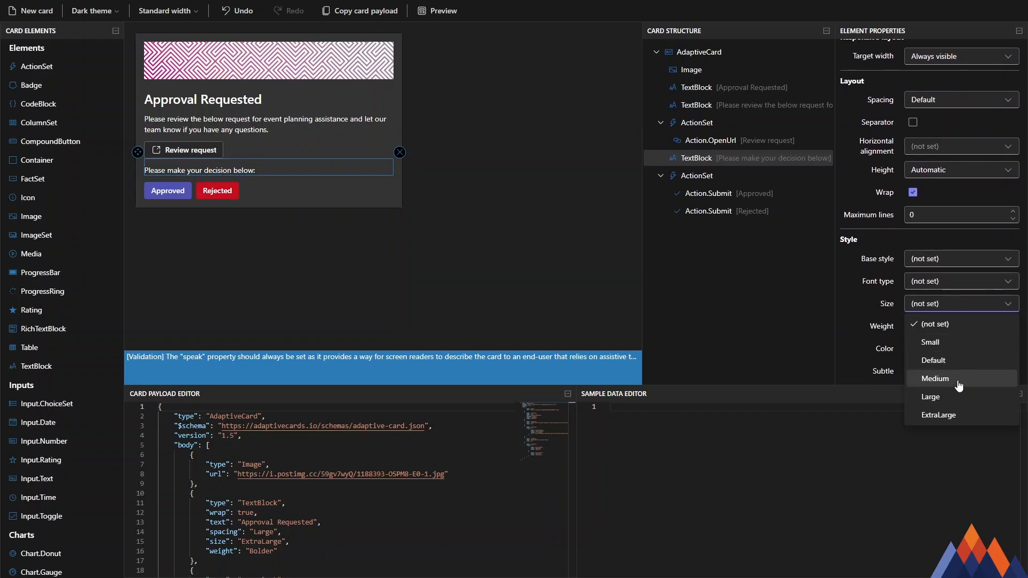
left_click(957, 380)
left_click(952, 303)
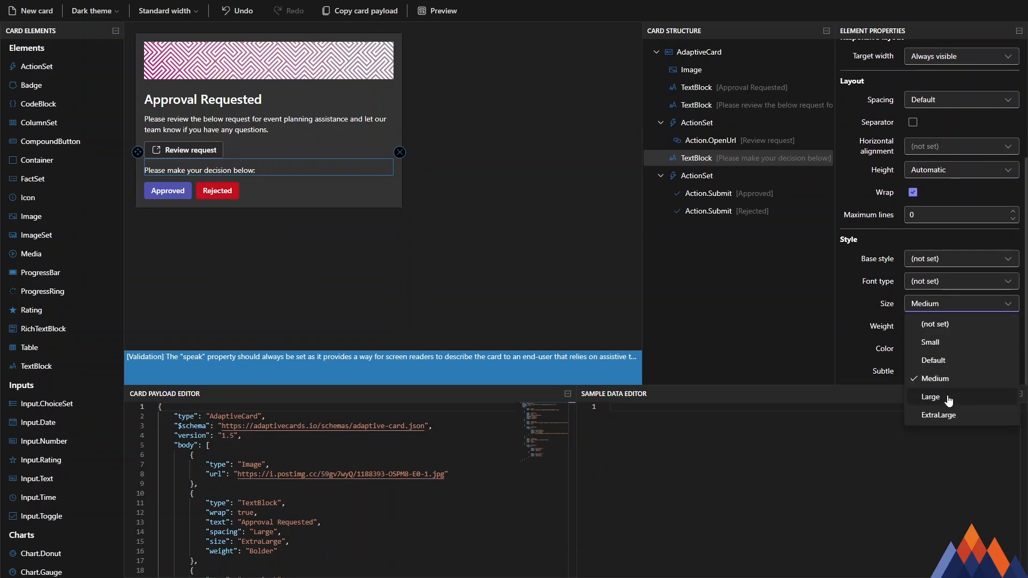
left_click(938, 396)
left_click(952, 326)
left_click(939, 401)
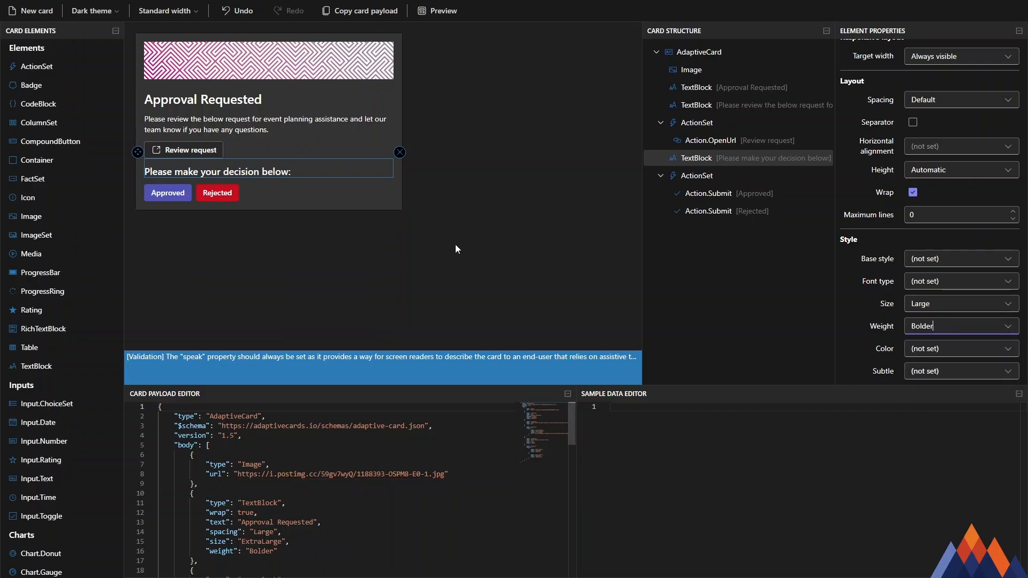
Turn on the separator for the decision TextBlock and set its spacing to Padding.
left_click(913, 122)
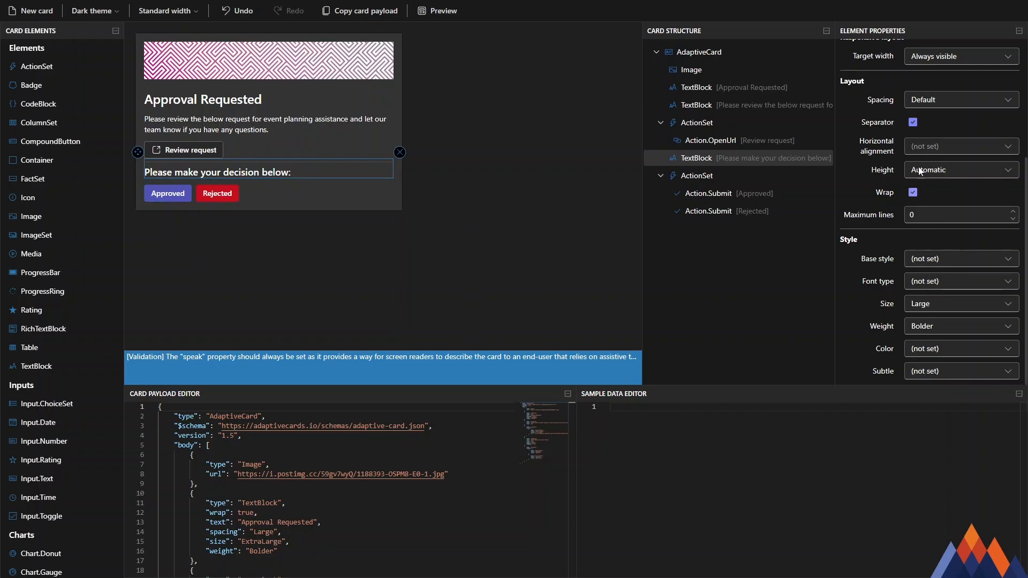
left_click(941, 102)
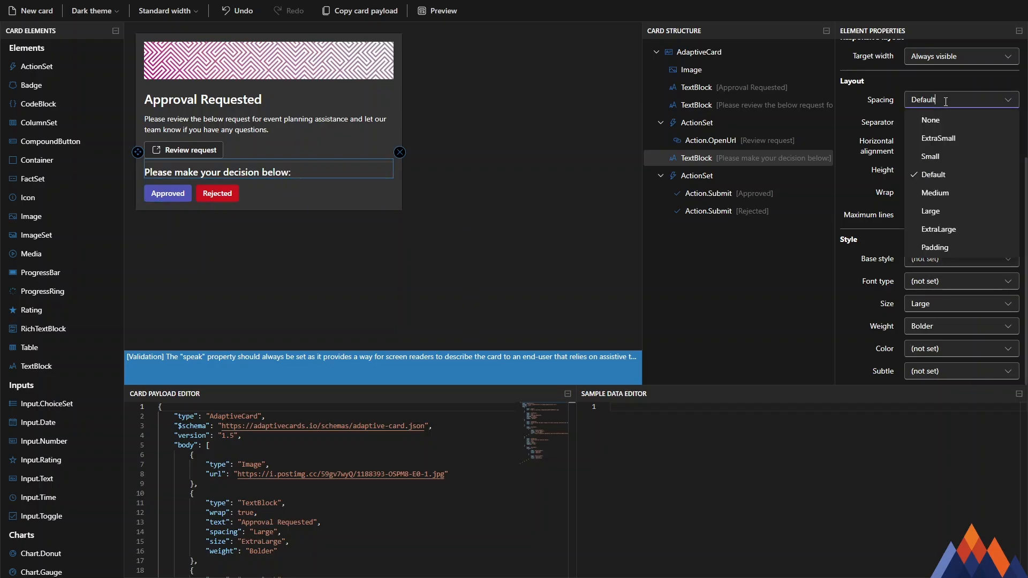
left_click(961, 244)
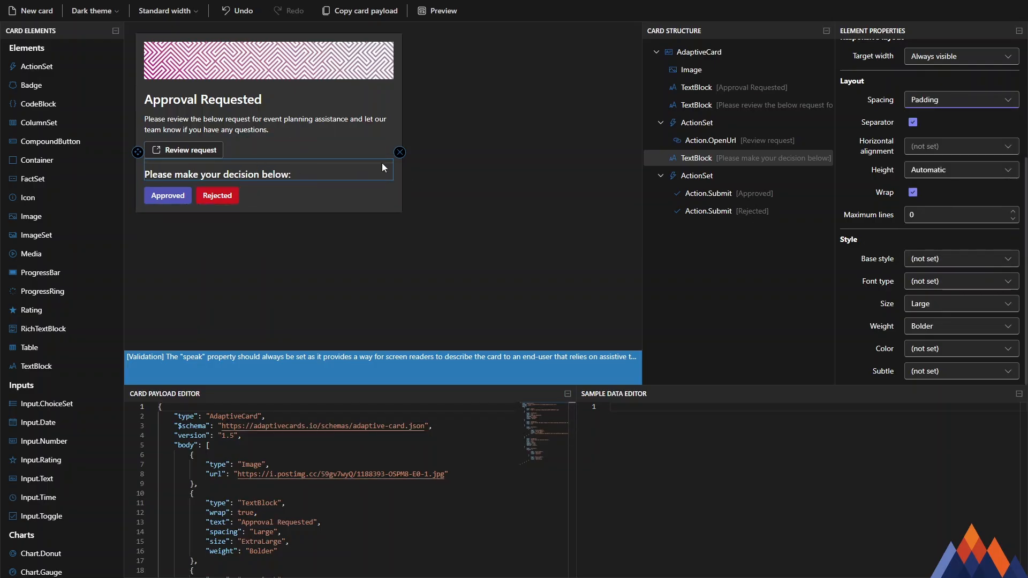
Set the spacing of the ActionSet holding the Approved and Rejected buttons to Large.
left_click(274, 194)
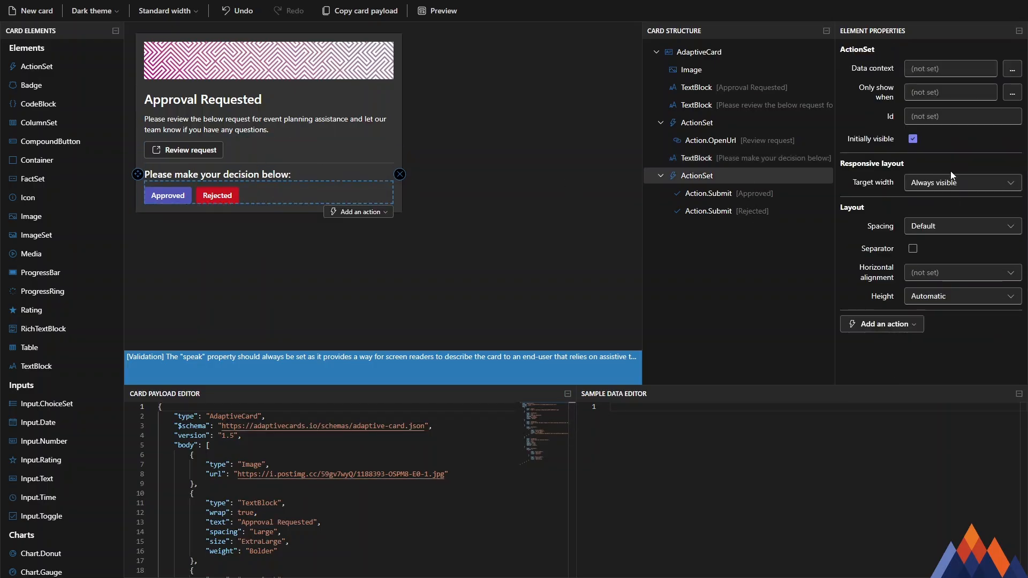
left_click(939, 227)
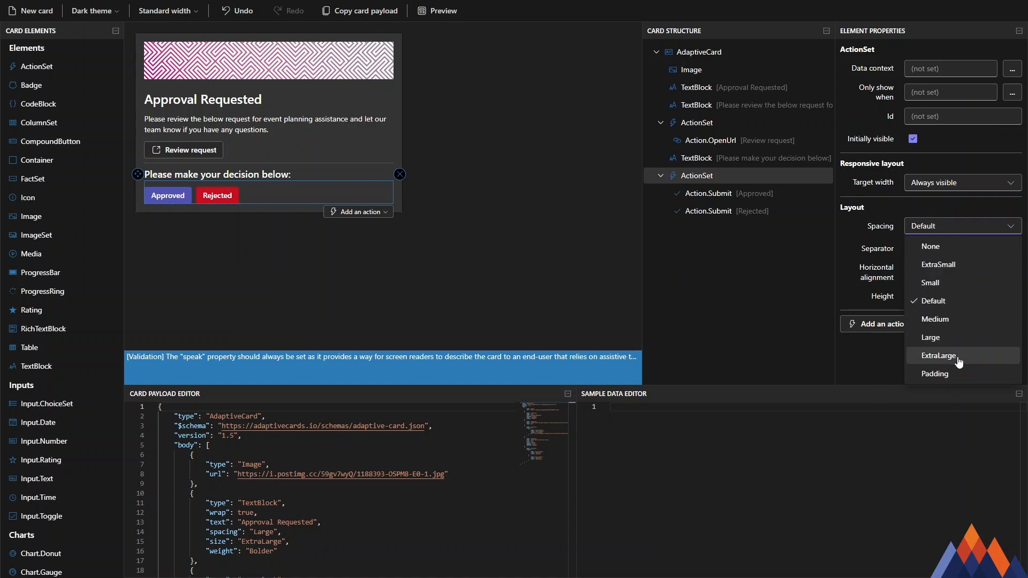
left_click(956, 339)
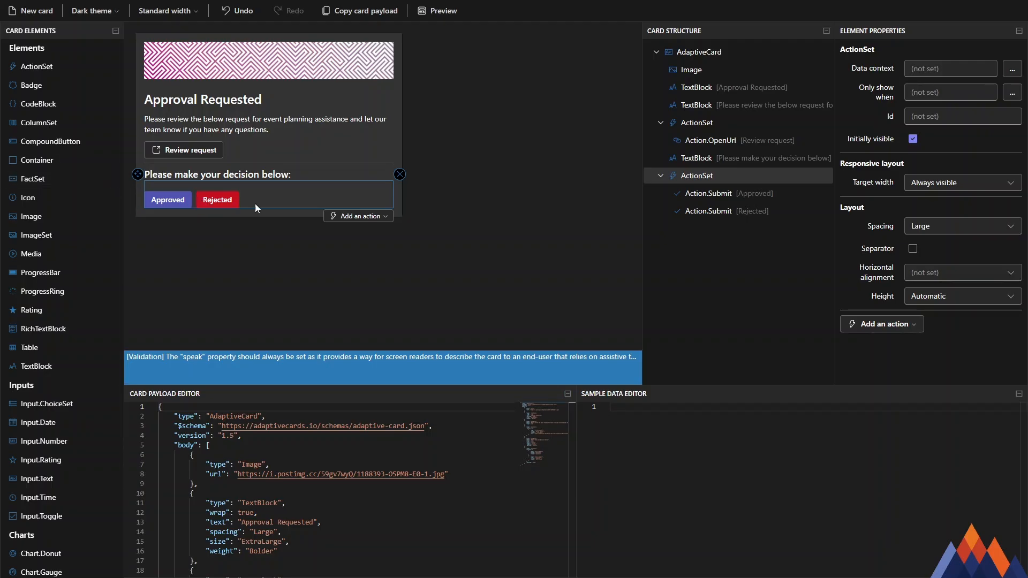
Add an Input.Text field between the decision heading and the Approved and Rejected buttons, labelled "Notes:".
mouse_move(151, 3)
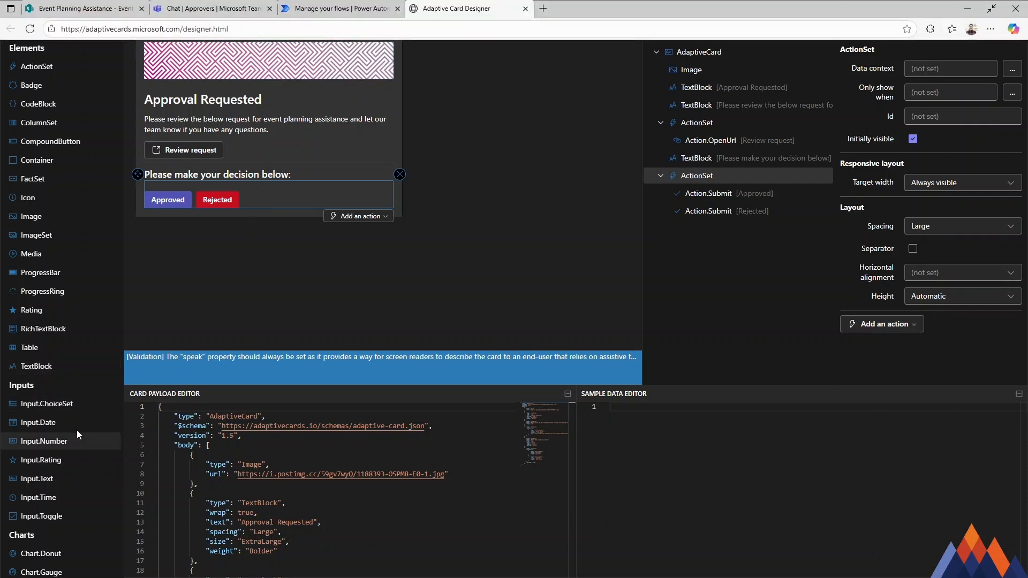
left_click_drag(49, 480, 208, 188)
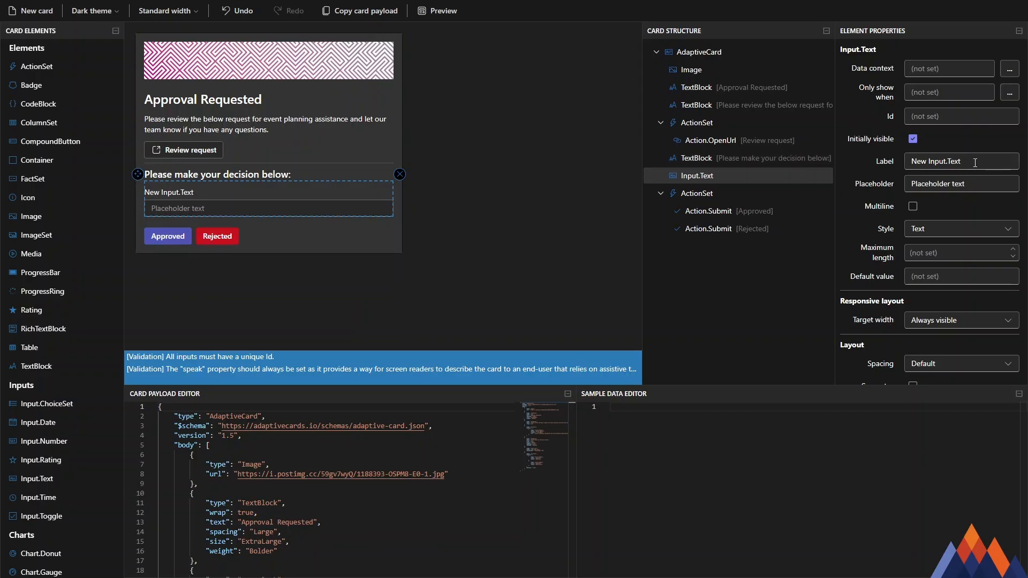
left_click_drag(975, 163, 817, 159)
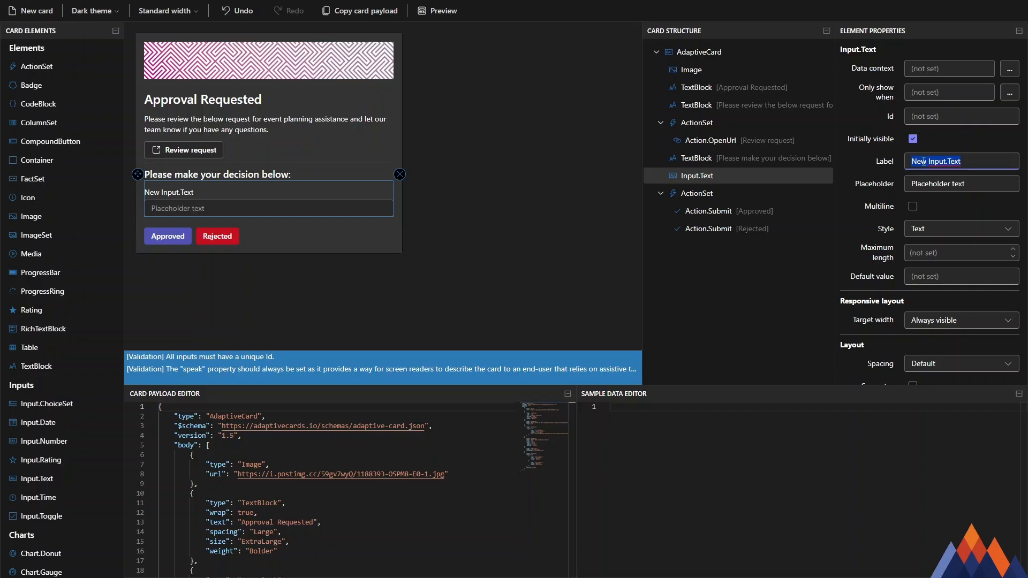
type("Notes:")
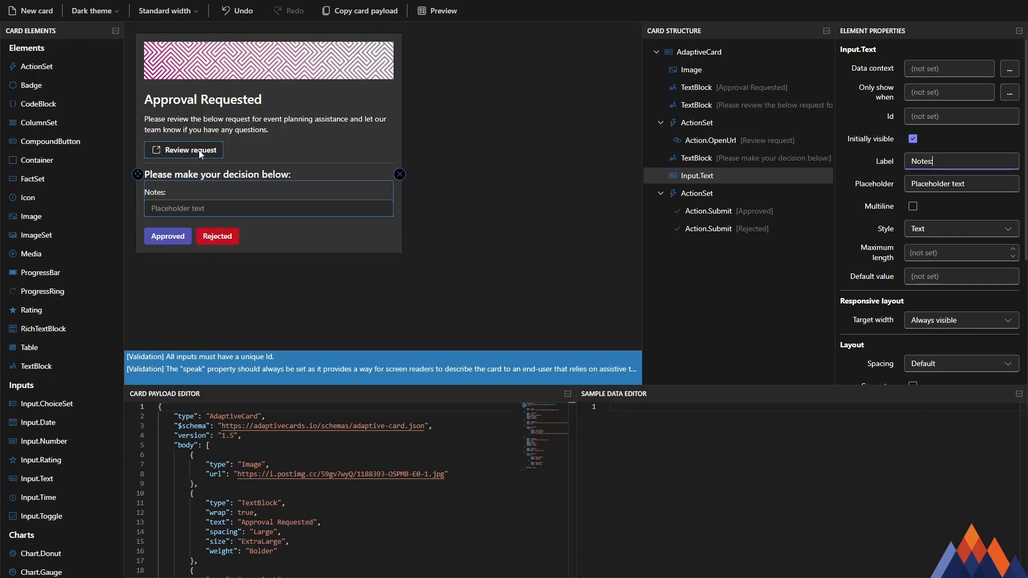
Look over the SharePoint request list and the flow run, and inspect the Review request button's properties in the Adaptive Card Designer.
mouse_move(138, 2)
left_click(107, 8)
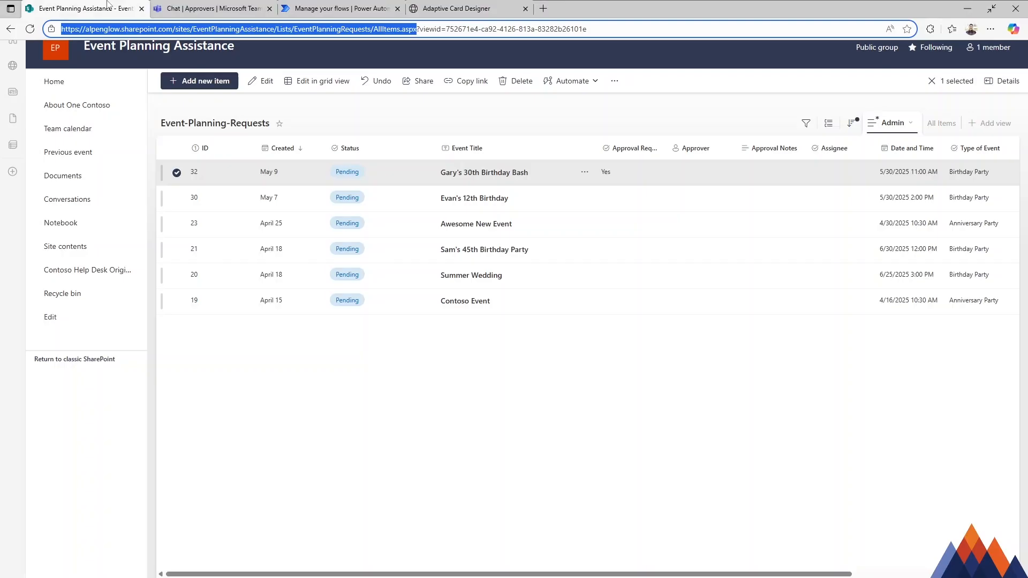
left_click(334, 7)
scroll(321, 165, "up", 8)
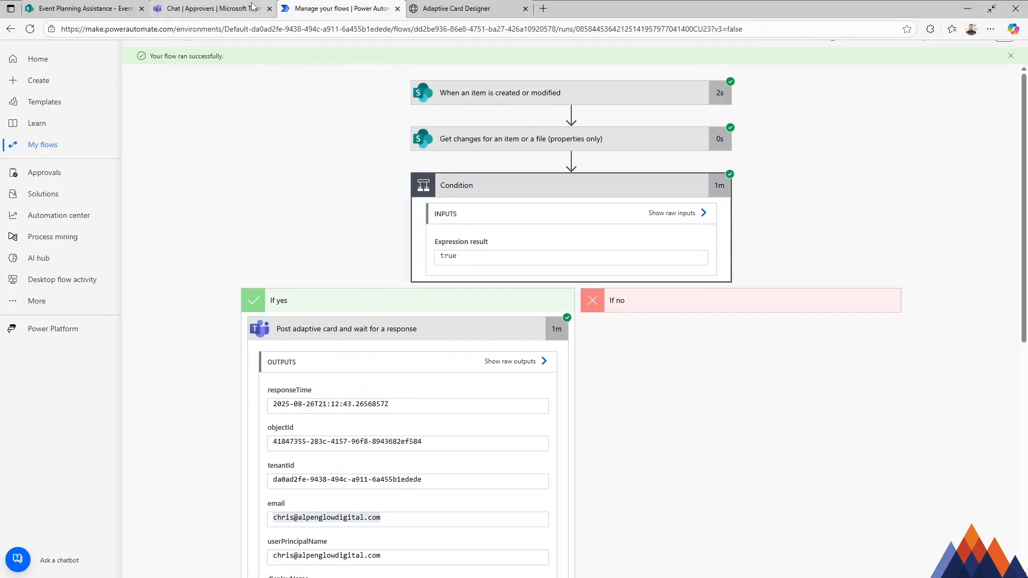
left_click(455, 8)
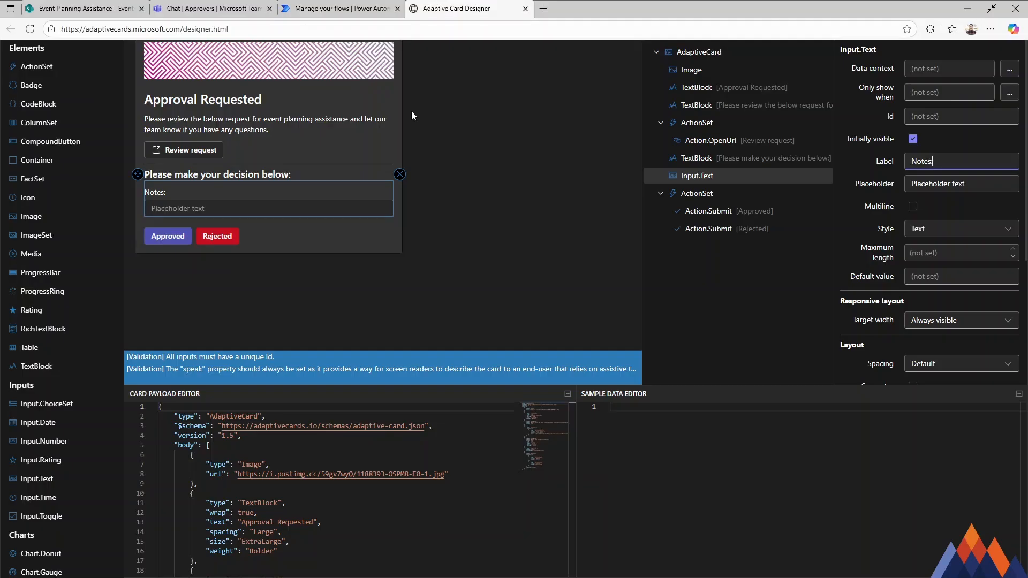
left_click(187, 150)
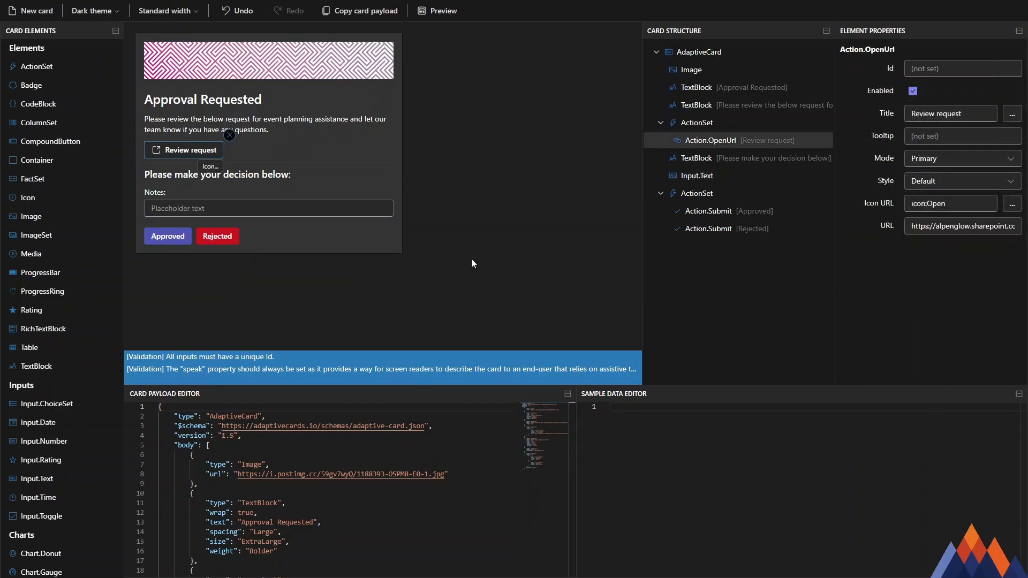
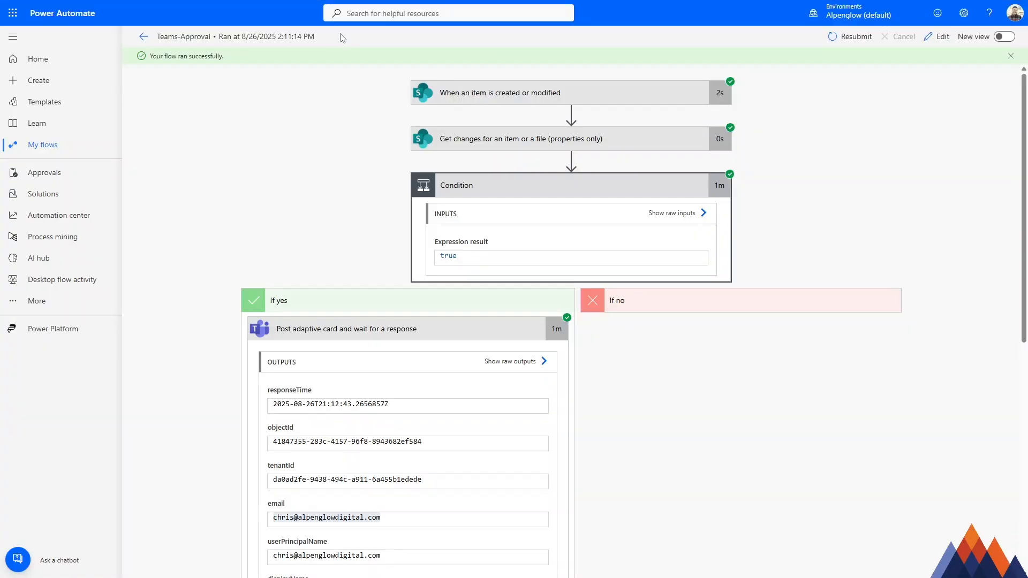
Open the Teams-Approval flow for editing and expand its Condition and Post adaptive card and wait for a response action.
left_click(934, 37)
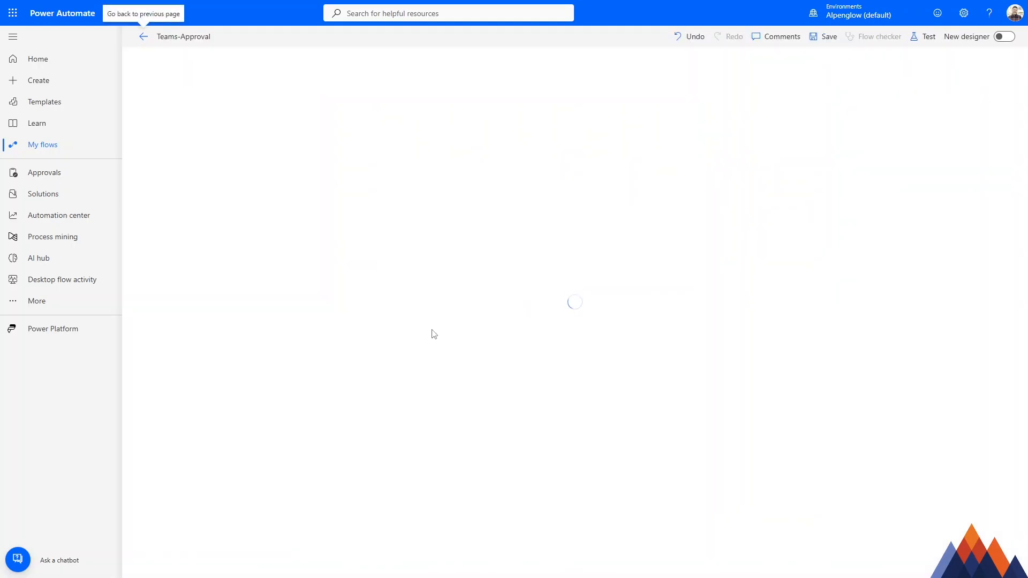
left_click(464, 165)
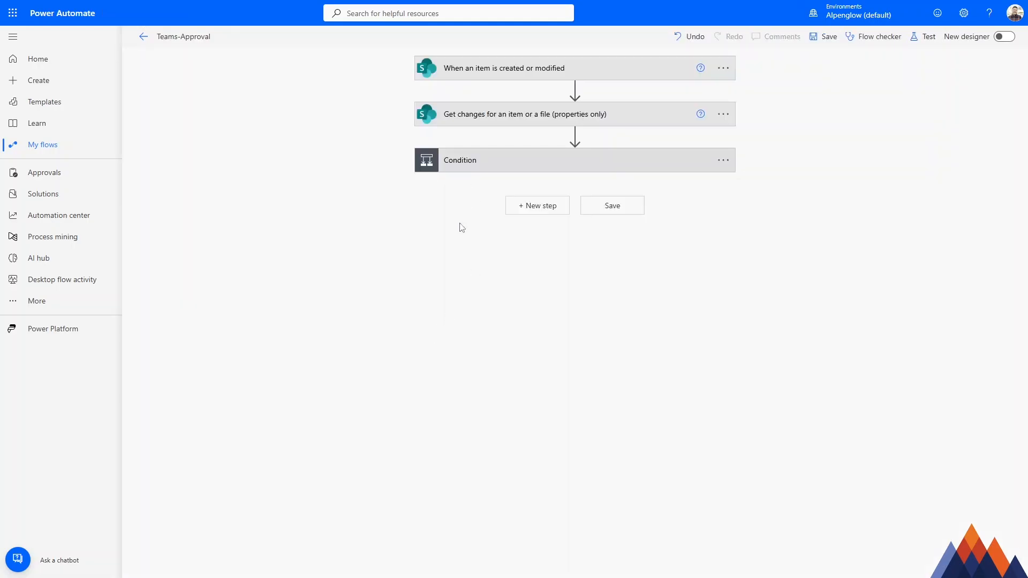
left_click(381, 349)
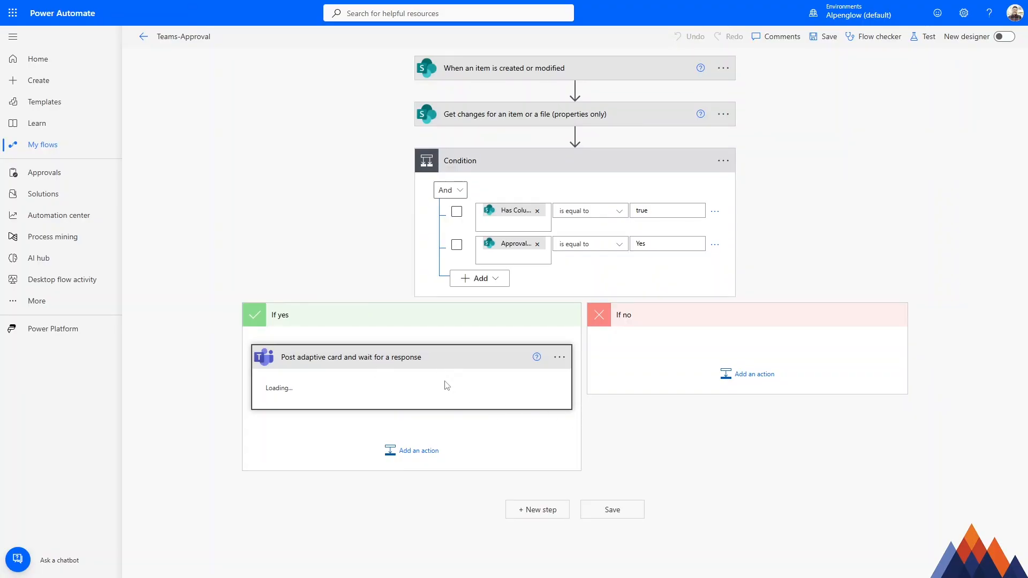
Replace the action's adaptive card JSON with the redesigned payload from the Adaptive Card Designer.
scroll(441, 389, "down", 3)
left_click(449, 364)
key("ctrl+a")
left_click(452, 364)
Locate the Review request action in the card JSON and select its SharePoint list address in the url value.
scroll(449, 364, "down", 9)
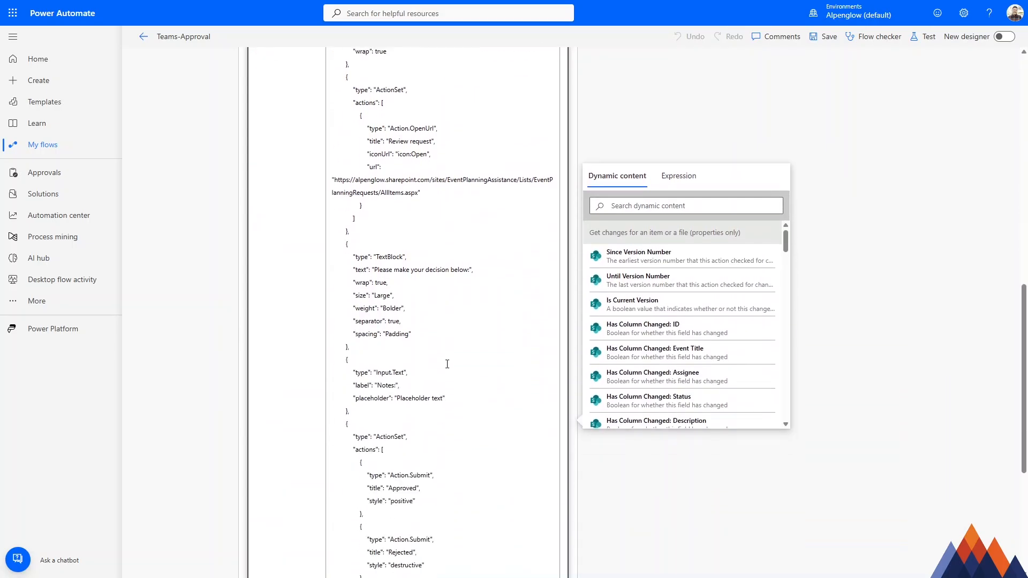
scroll(399, 312, "up", 2)
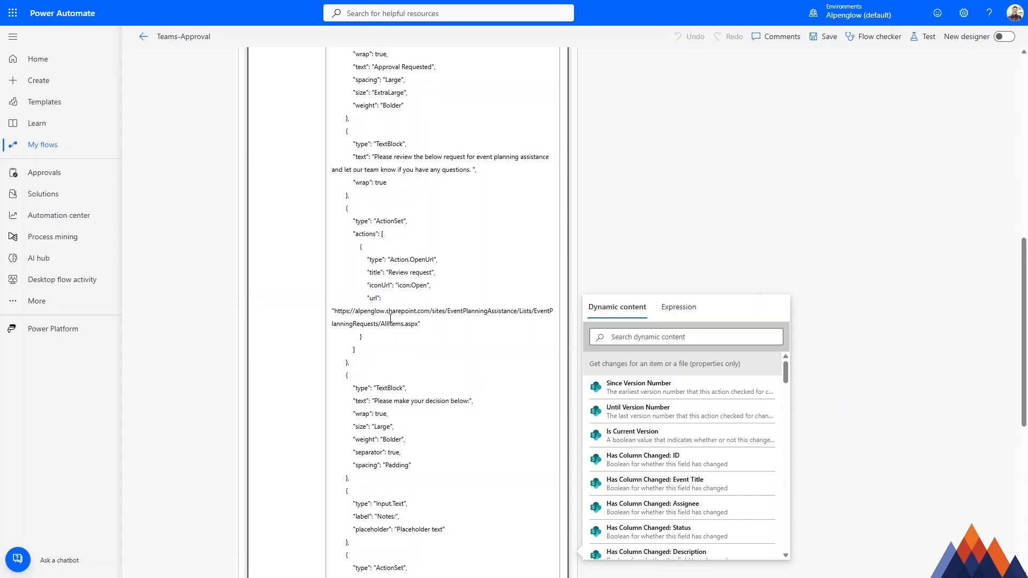
left_click_drag(418, 324, 334, 312)
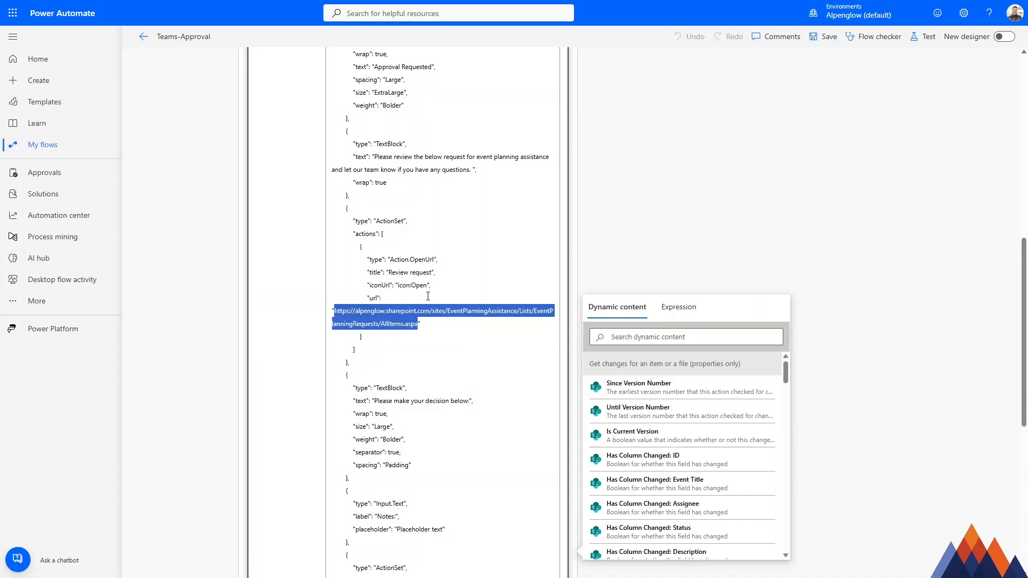
Look over the flow's actions, then switch to the Event-Planning-Requests list in SharePoint and view the form of request 32.
scroll(428, 296, "up", 10)
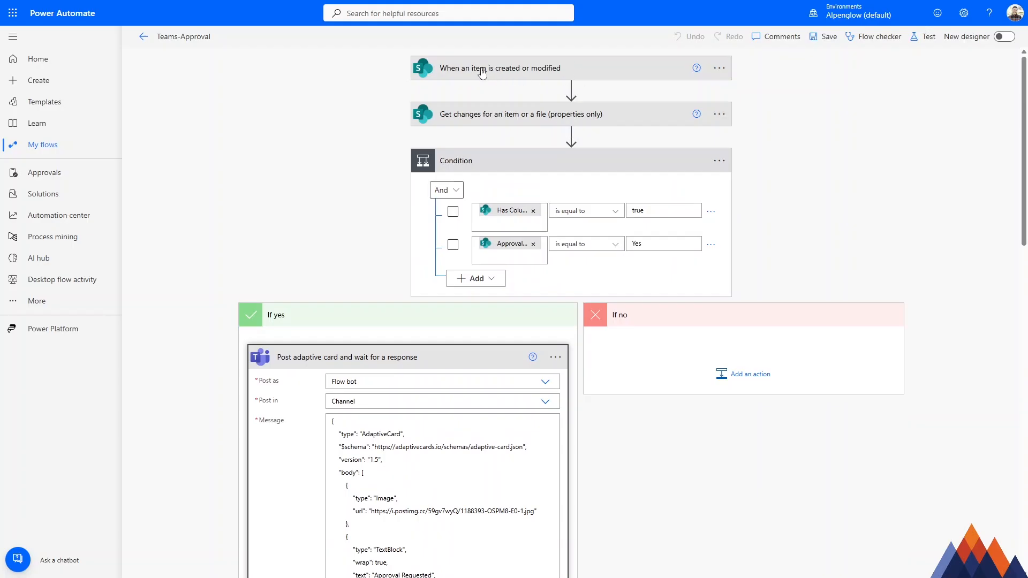
scroll(382, 251, "down", 10)
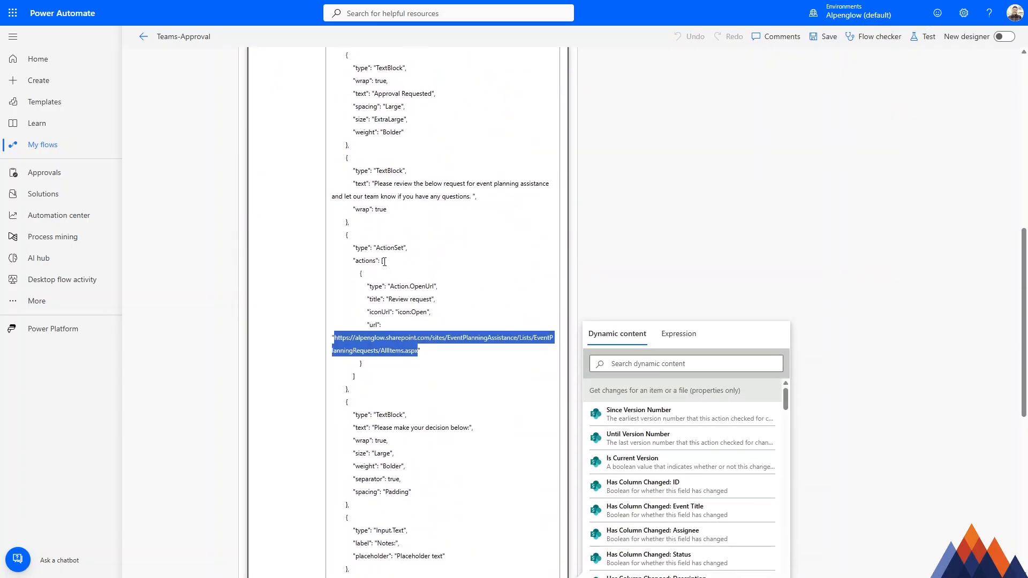
mouse_move(161, 3)
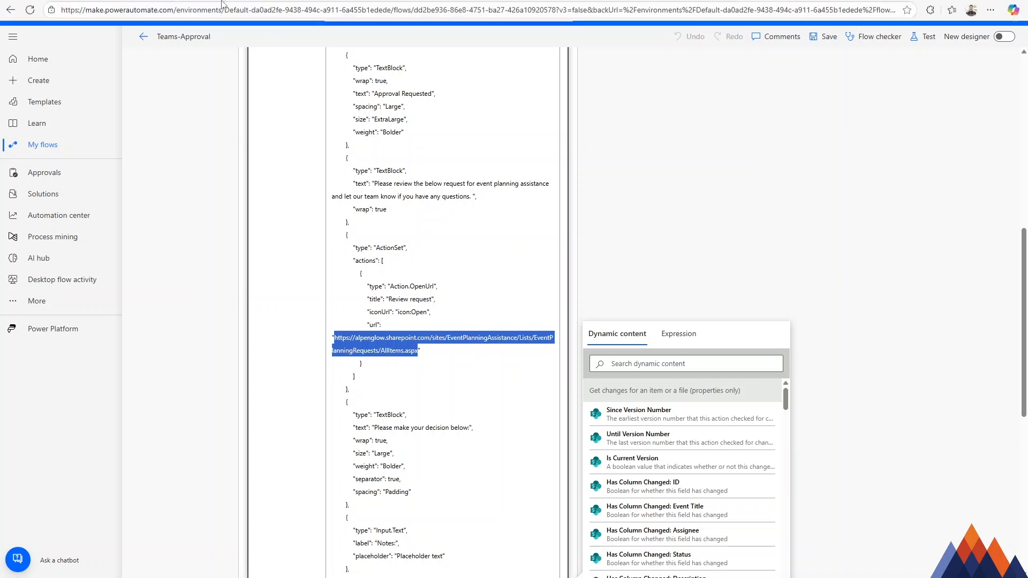
left_click(91, 8)
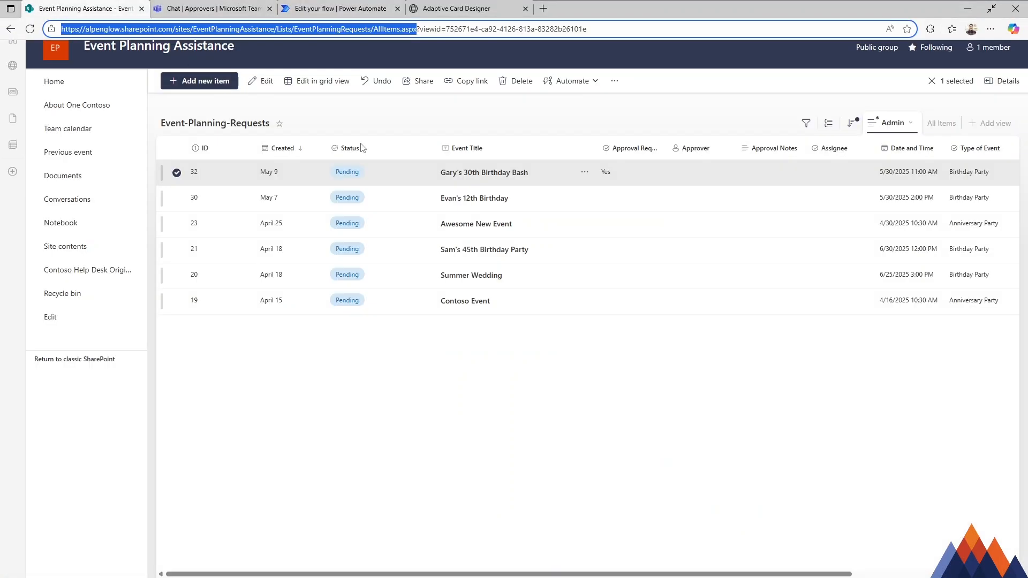
left_click(473, 174)
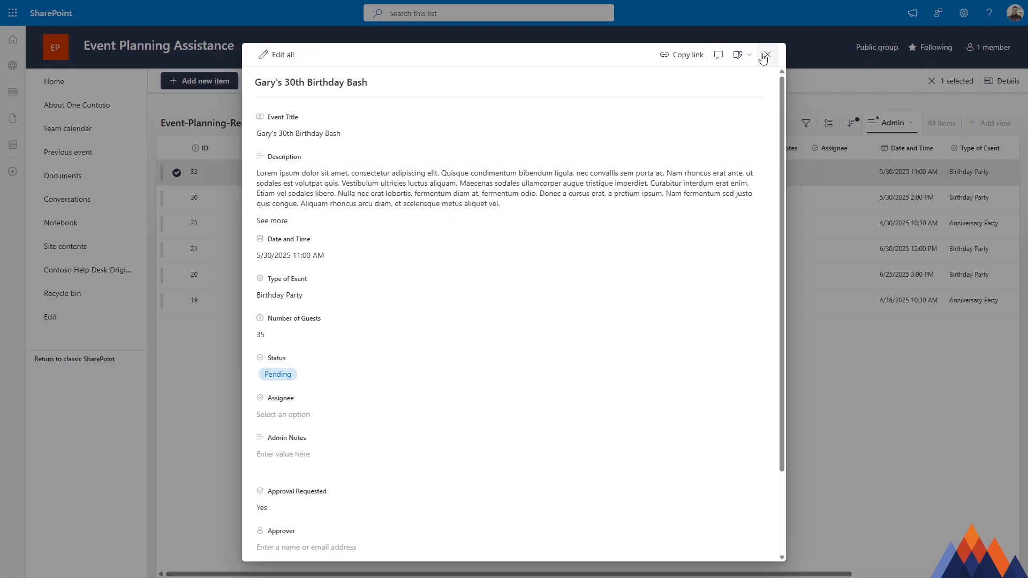
left_click(767, 55)
Show the details of request 32 and copy the direct link from its path information.
left_click(1002, 82)
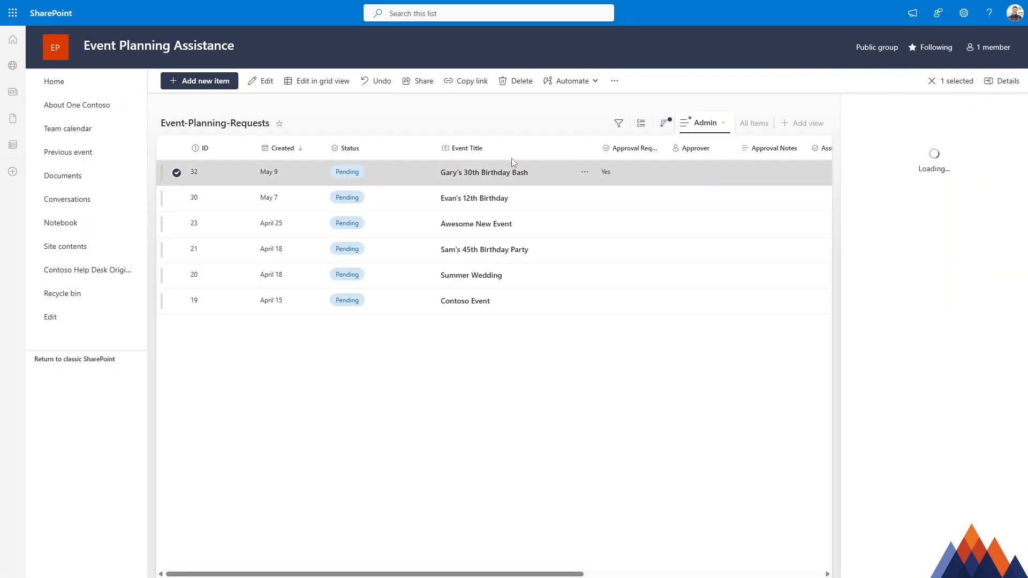
left_click(982, 85)
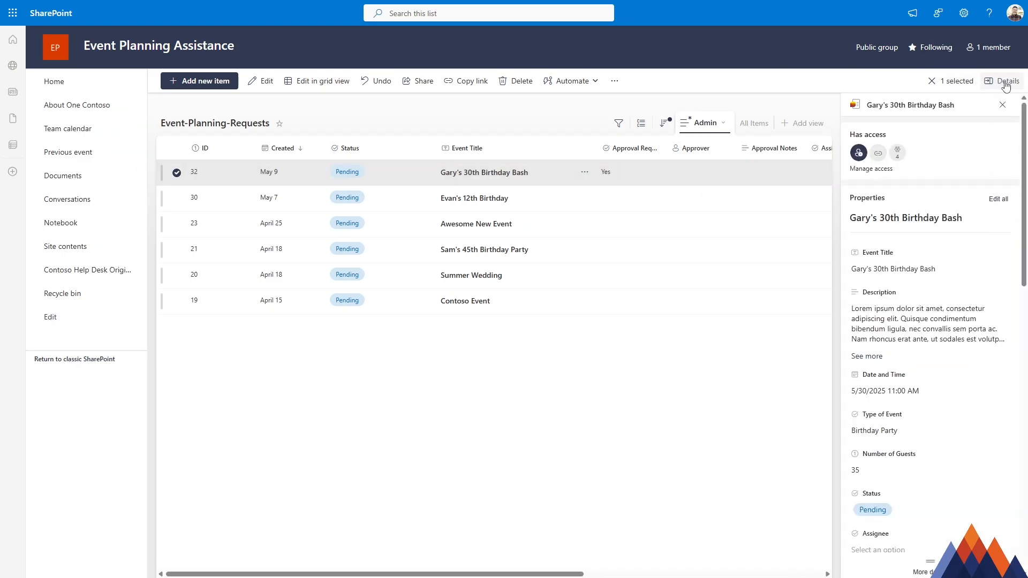
scroll(899, 370, "down", 3)
scroll(899, 369, "up", 3)
scroll(939, 272, "down", 8)
scroll(939, 273, "down", 4)
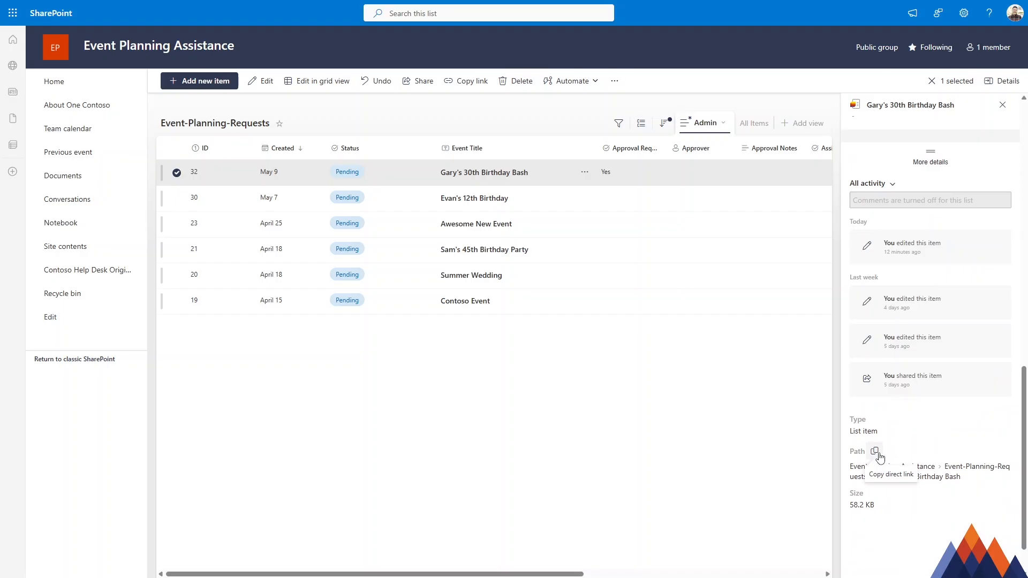
left_click(878, 453)
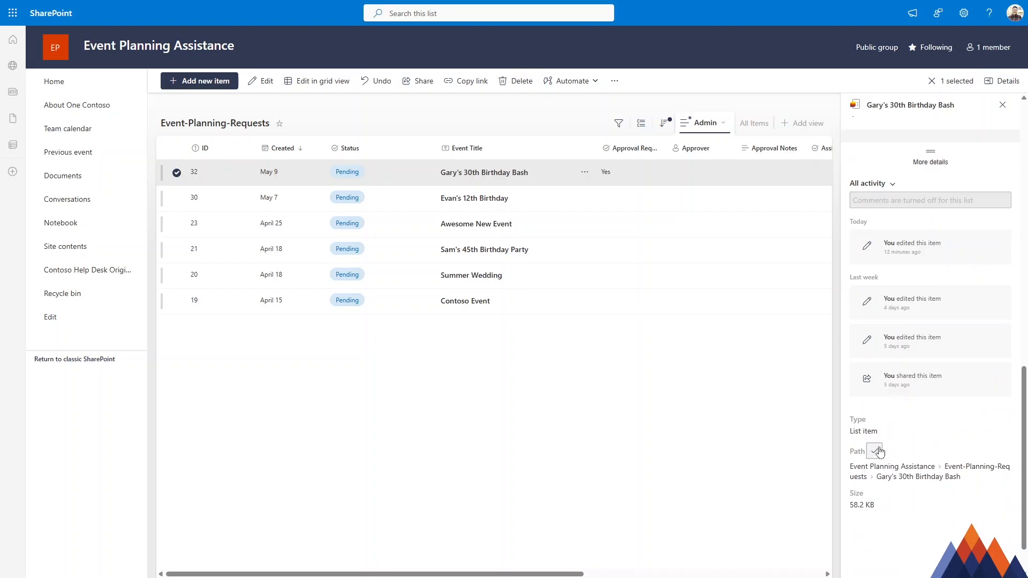
Paste the direct link into a new browser tab's address, cut the part preceding "32_.000", and close the tab.
mouse_move(417, 4)
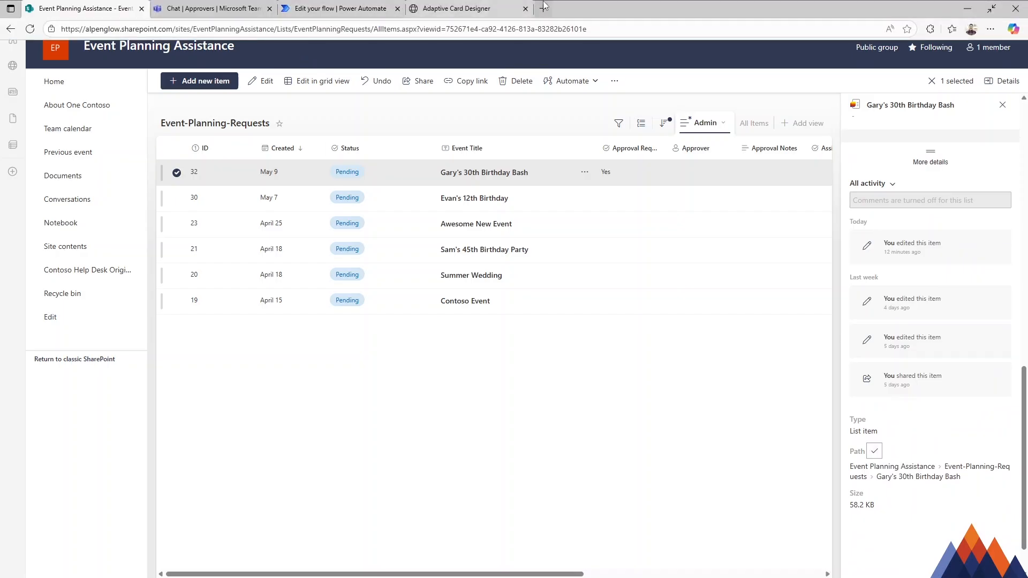
left_click(543, 8)
key("ctrl+v")
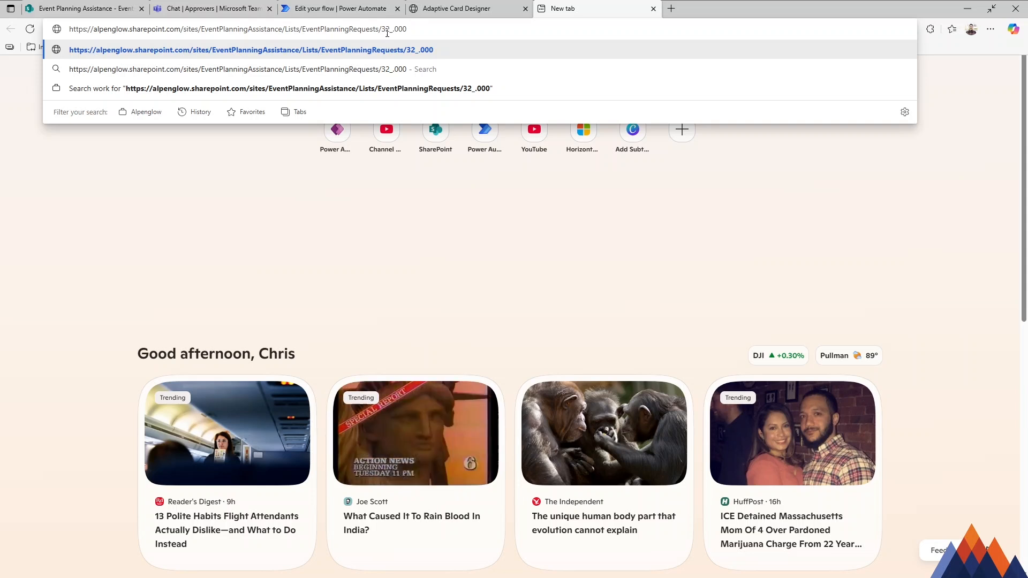
left_click_drag(381, 30, 437, 27)
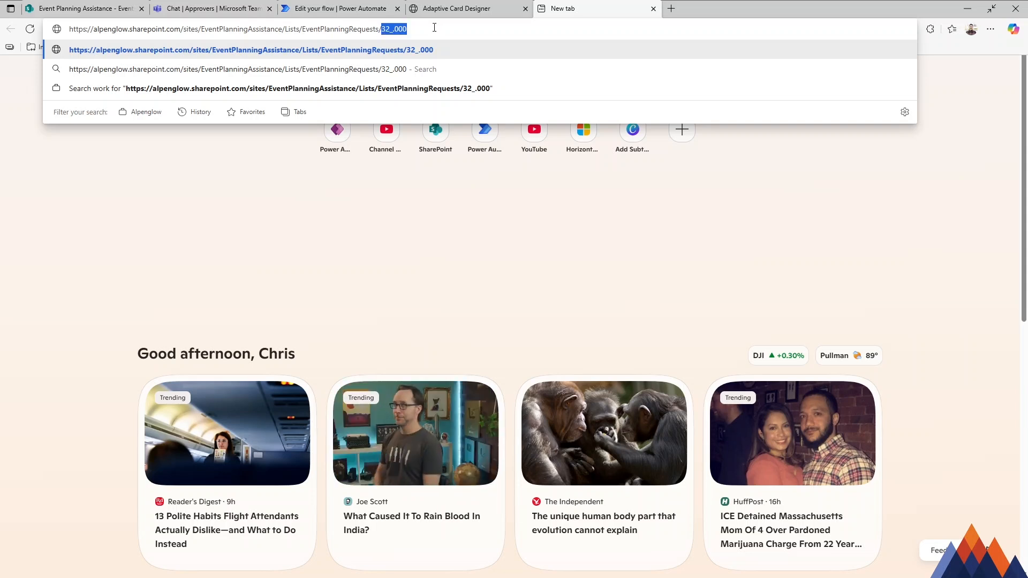
left_click(385, 29)
left_click_drag(392, 28, 151, 29)
left_click_drag(64, 31, 390, 31)
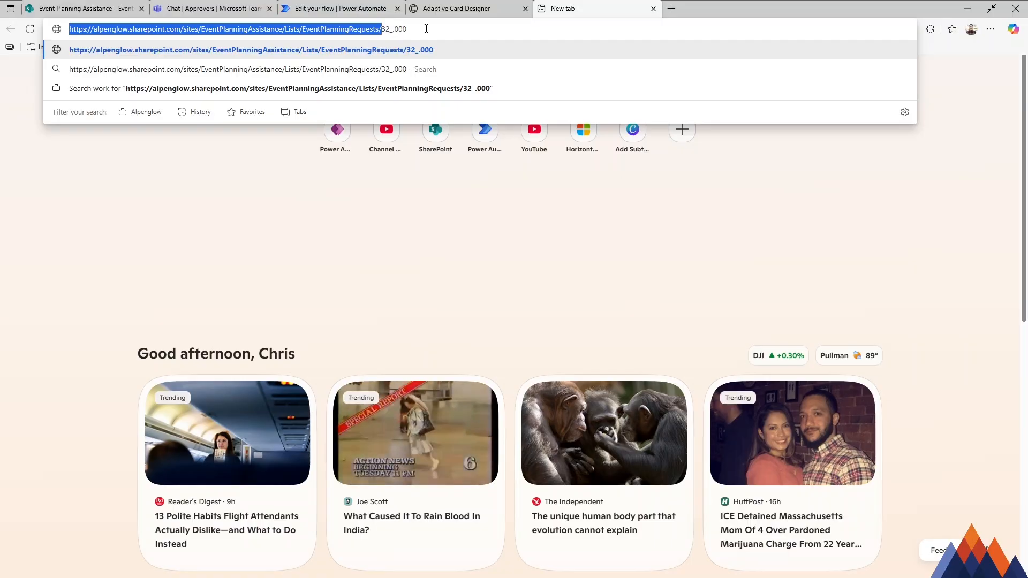
left_click_drag(380, 32, 69, 30)
key("BackSpace")
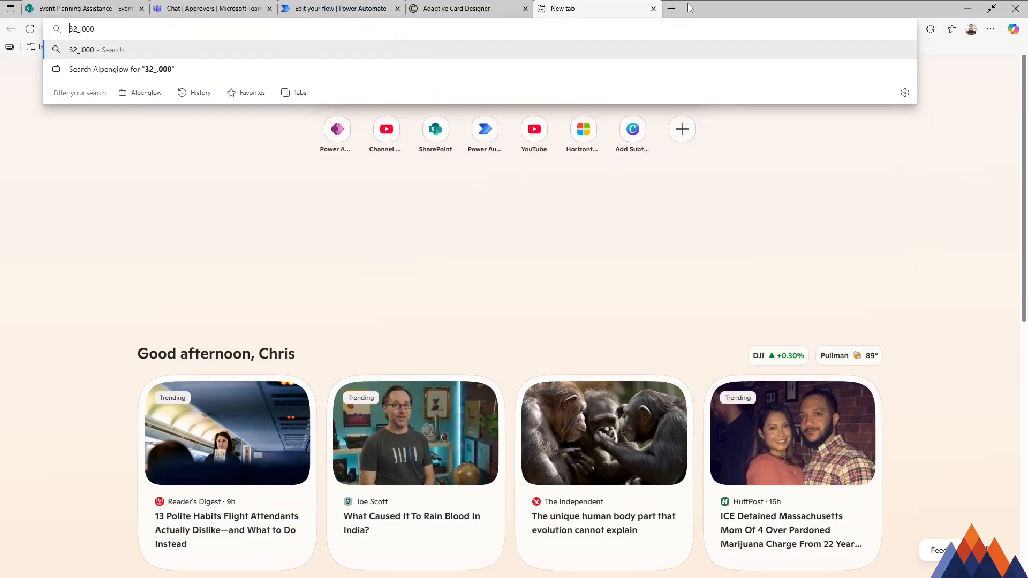
left_click(653, 8)
left_click(340, 8)
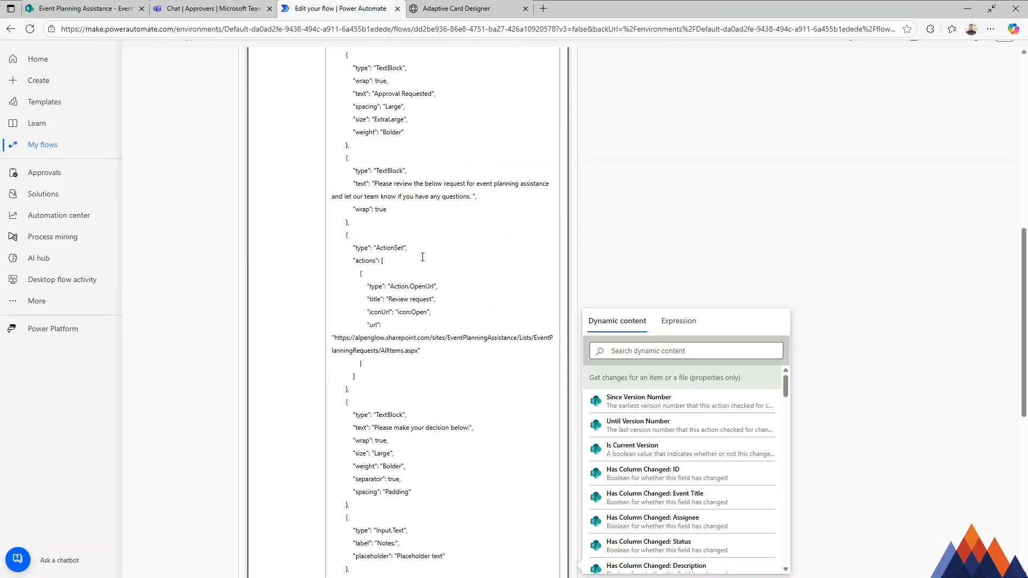
left_click_drag(418, 351, 333, 341)
key("ctrl+v")
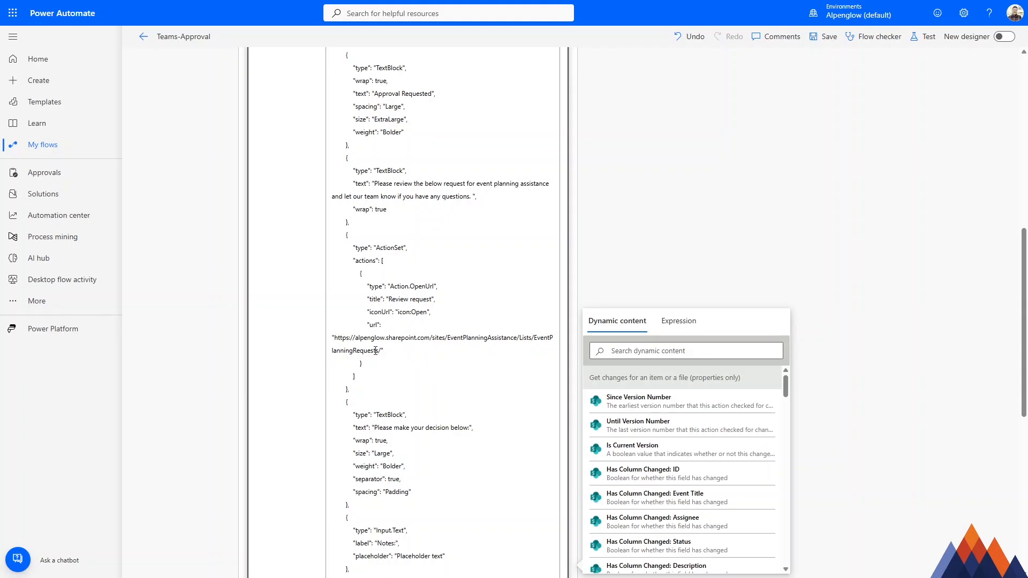
left_click(636, 350)
type("id")
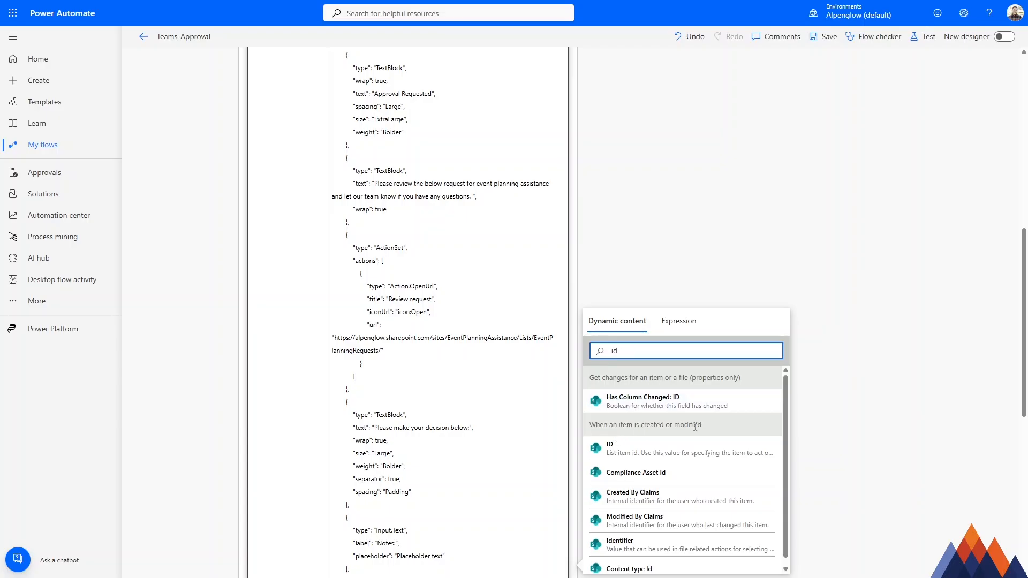
left_click(610, 448)
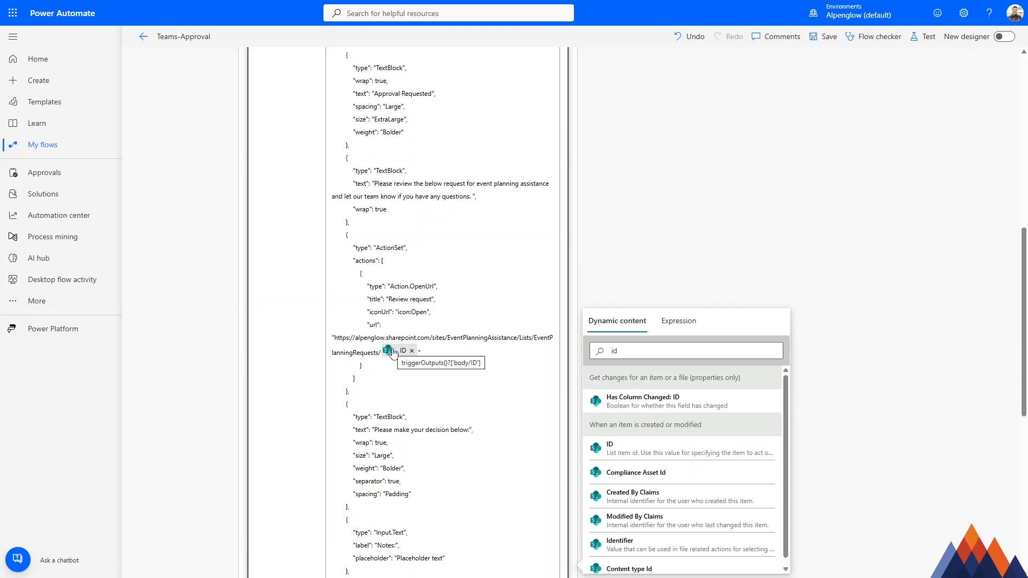
Extend the card's heading text to "Approval Requested for (ID: )" with the trigger's ID value inserted before the closing parenthesis.
scroll(424, 339, "down", 1)
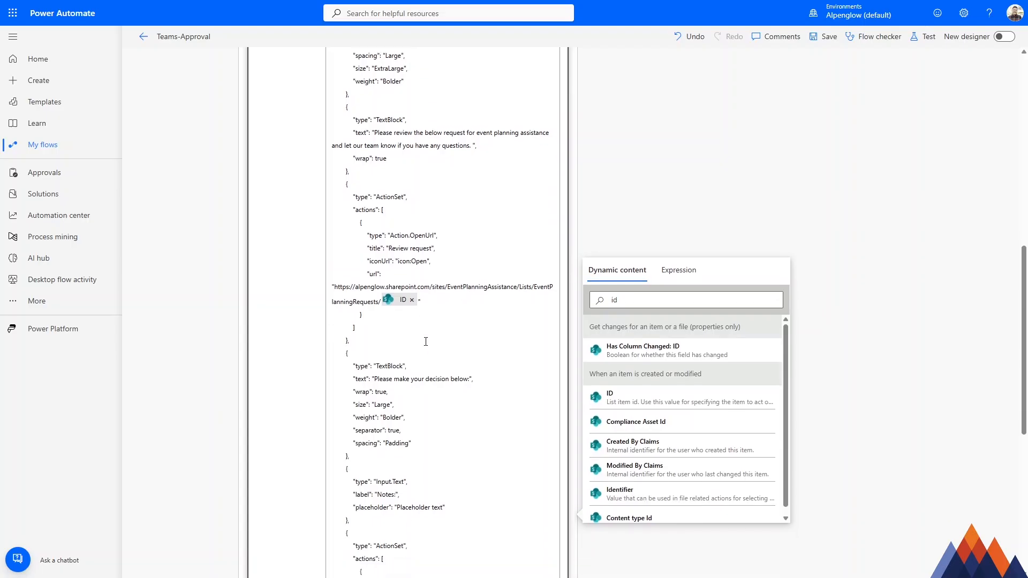
scroll(424, 340, "down", 1)
scroll(425, 343, "up", 5)
scroll(405, 257, "up", 1)
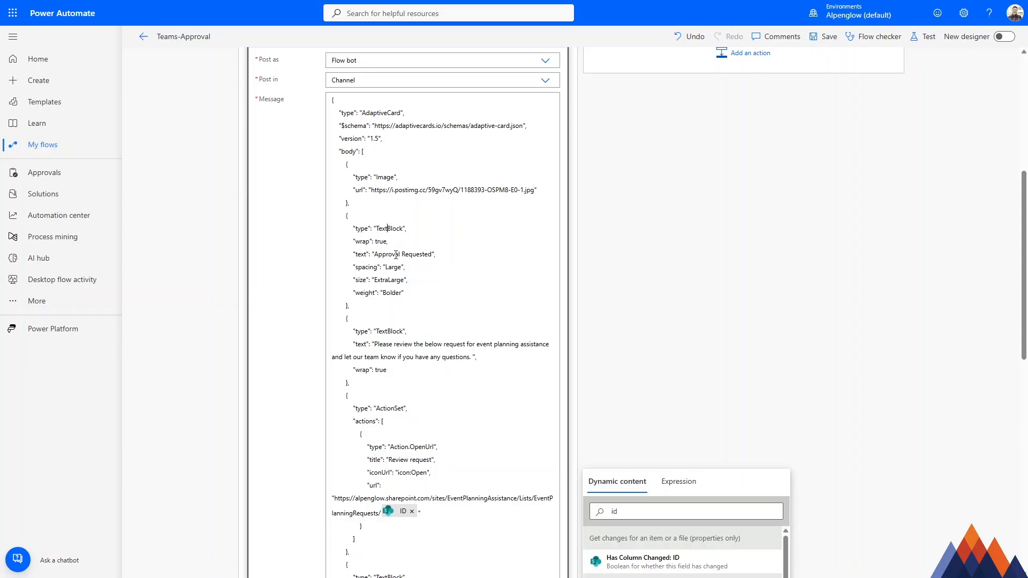
left_click(434, 253)
type("for (ID")
scroll(724, 483, "down", 1)
left_click(642, 557)
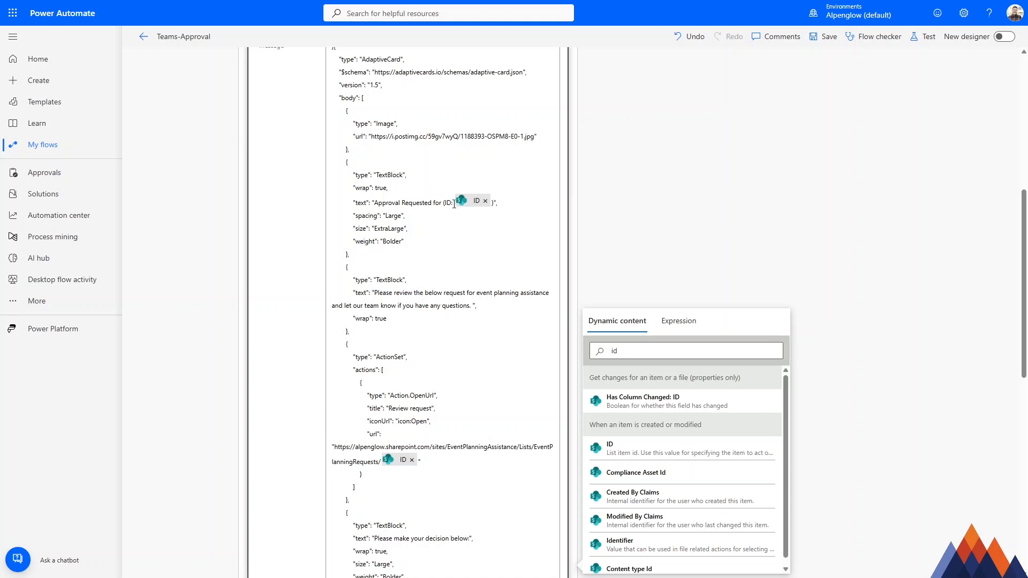
Set the update message to "Thanks for your response to ID: !" with the trigger's ID before the exclamation mark, and save the flow.
scroll(443, 263, "down", 1)
scroll(443, 263, "down", 12)
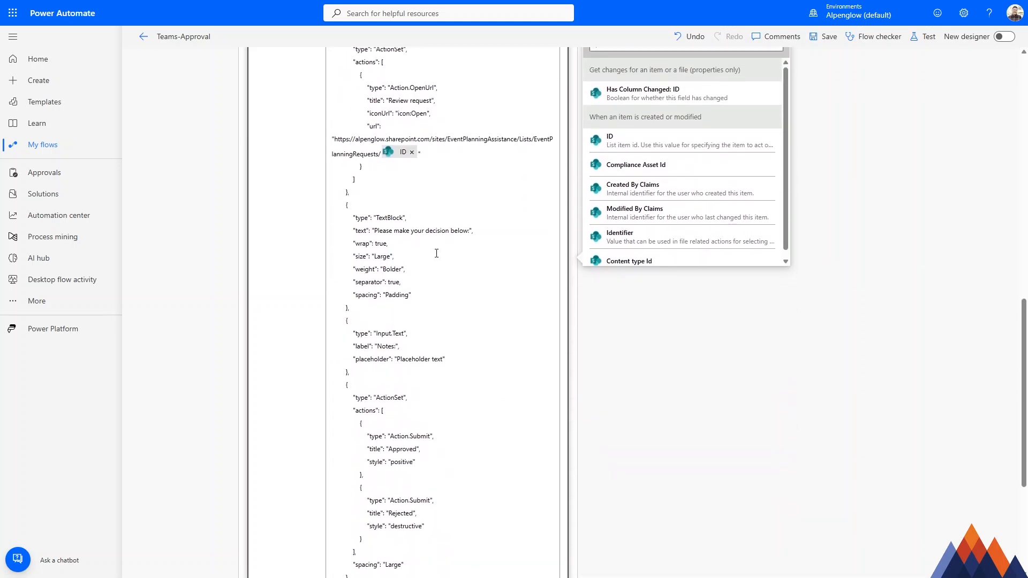
scroll(436, 253, "up", 11)
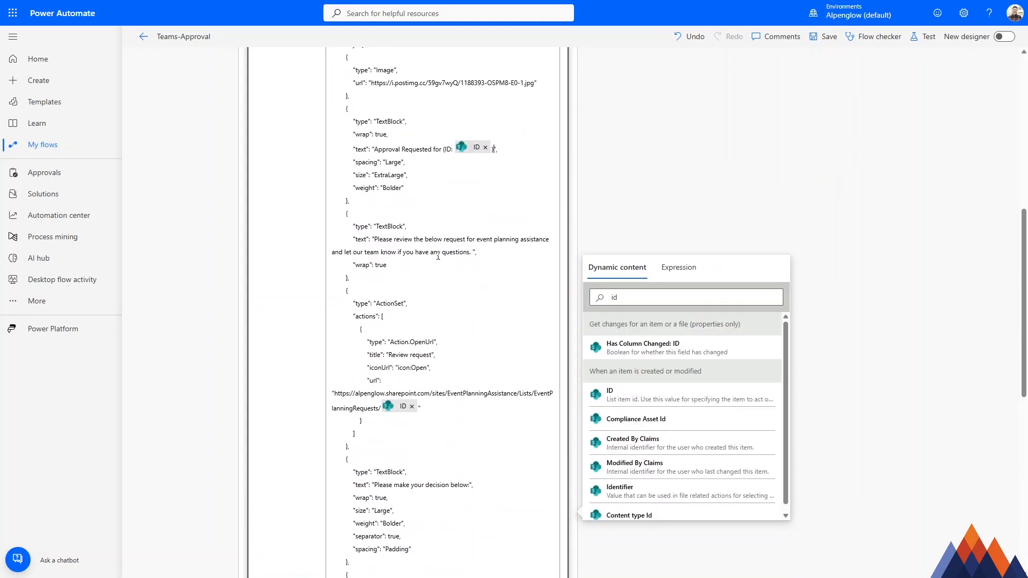
scroll(437, 256, "down", 13)
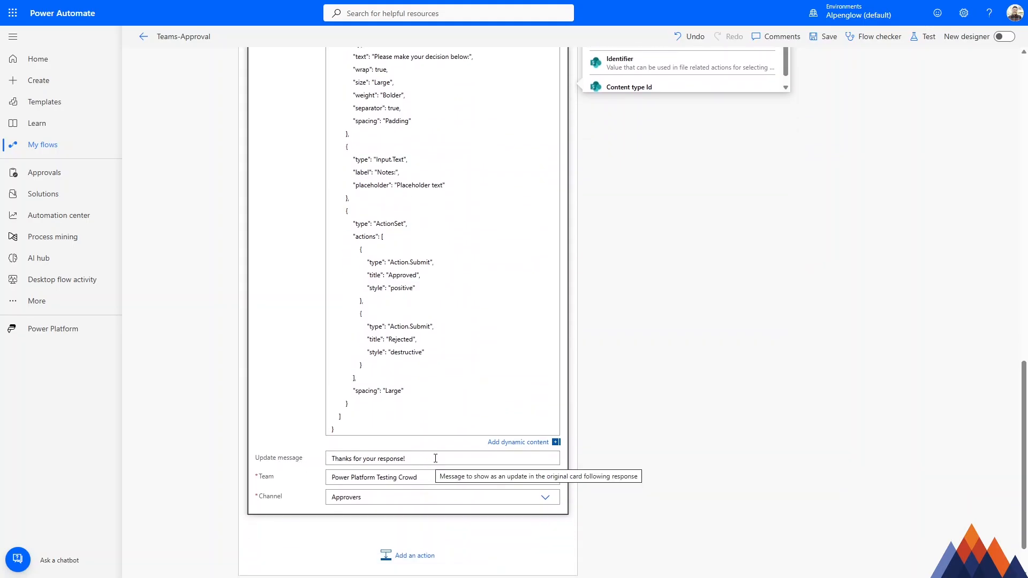
left_click(437, 458)
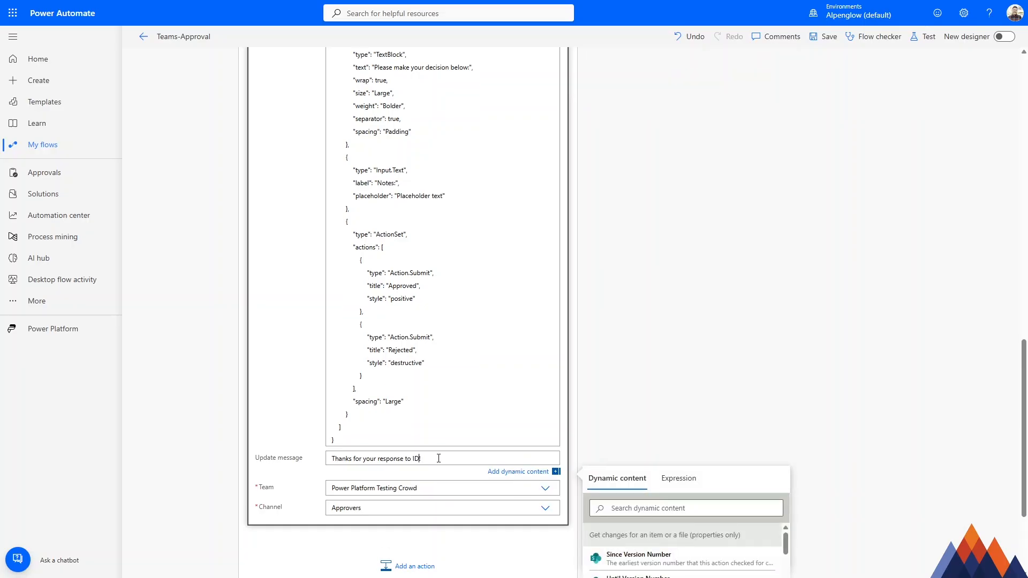
scroll(900, 469, "down", 3)
left_click(696, 356)
type("id")
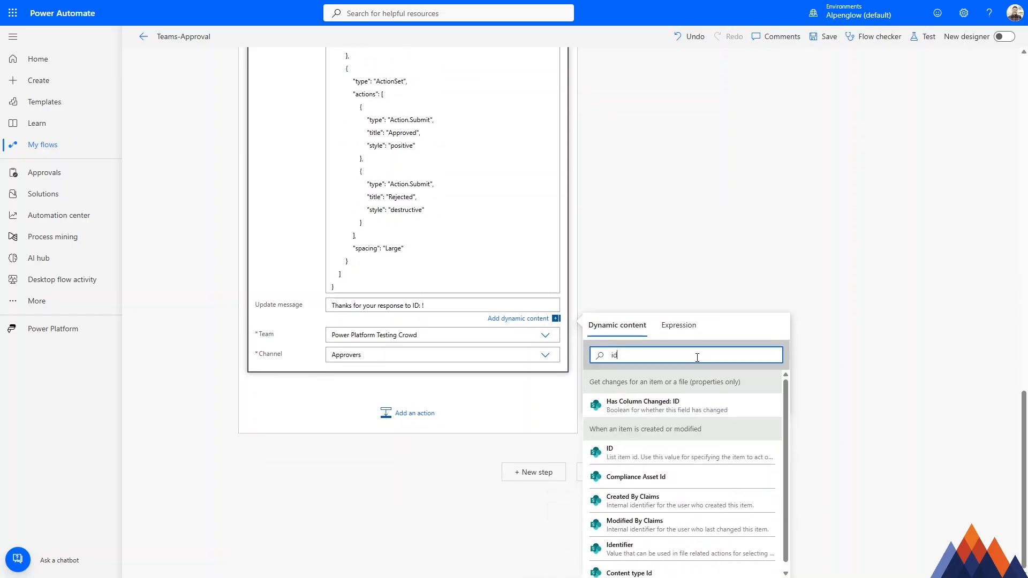
left_click(624, 455)
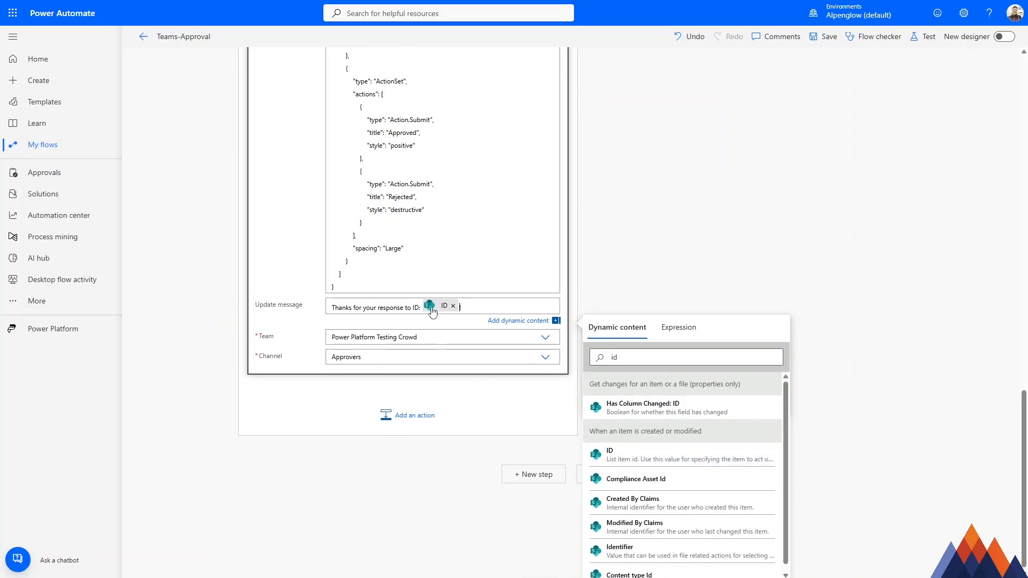
left_click(824, 36)
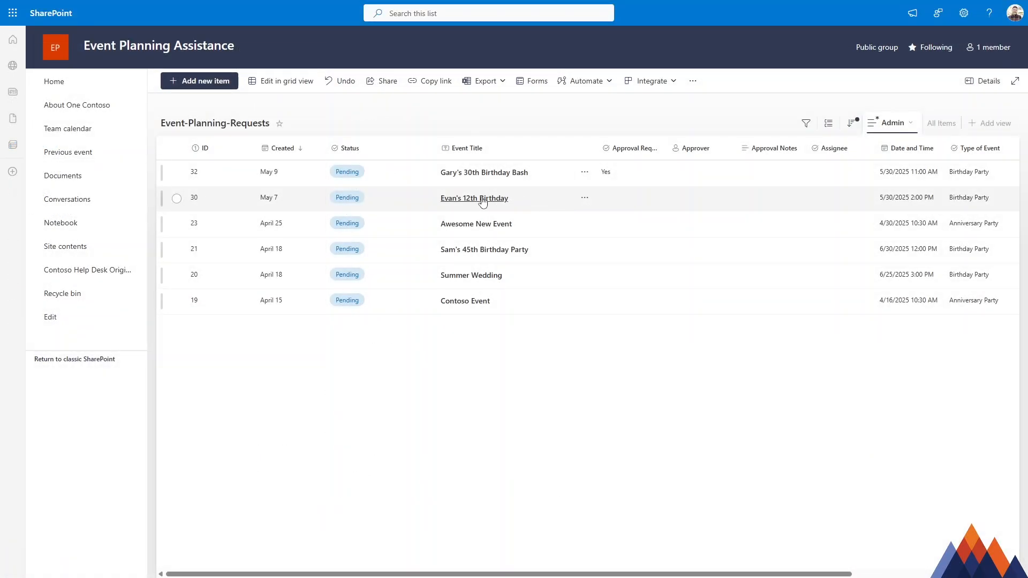
Edit request 30 in the SharePoint list, set Approval Requested to Yes, and save the item.
left_click(492, 201)
left_click(279, 55)
scroll(374, 187, "down", 3)
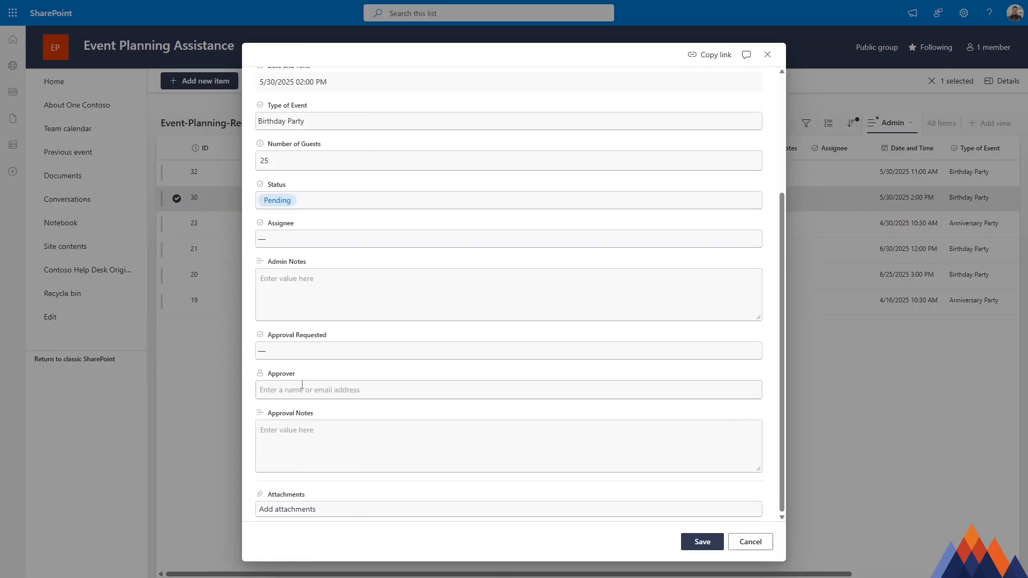
left_click(329, 342)
left_click(296, 387)
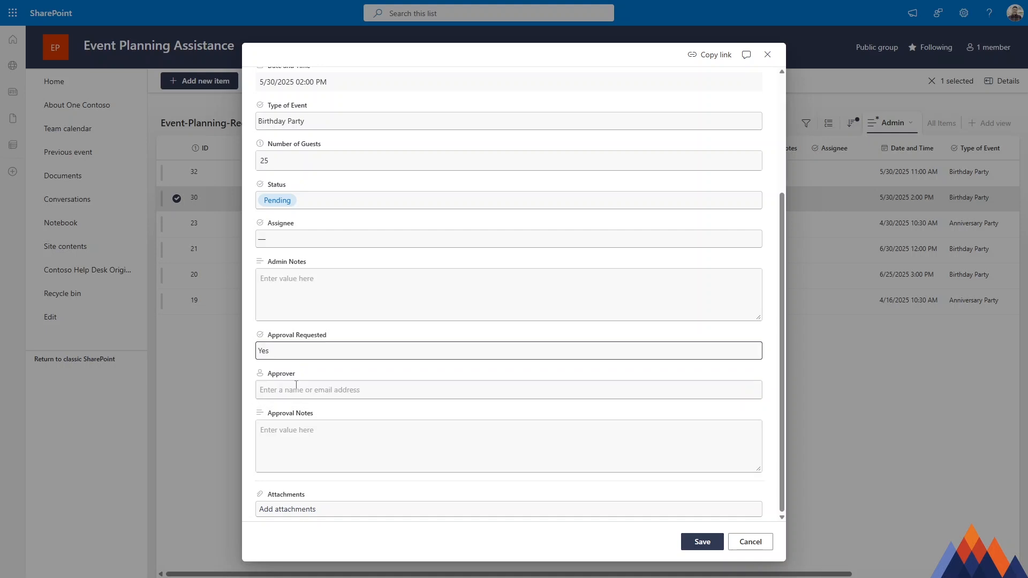
left_click(711, 547)
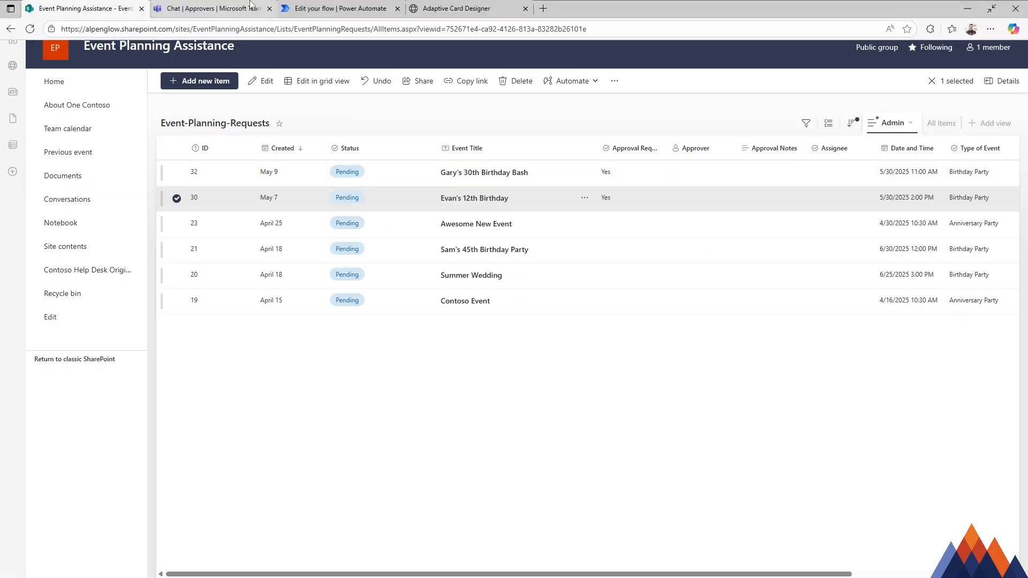
Check the triggered run of the Teams-Approval flow and examine the error details of the Post adaptive card and wait for a response action.
left_click(244, 5)
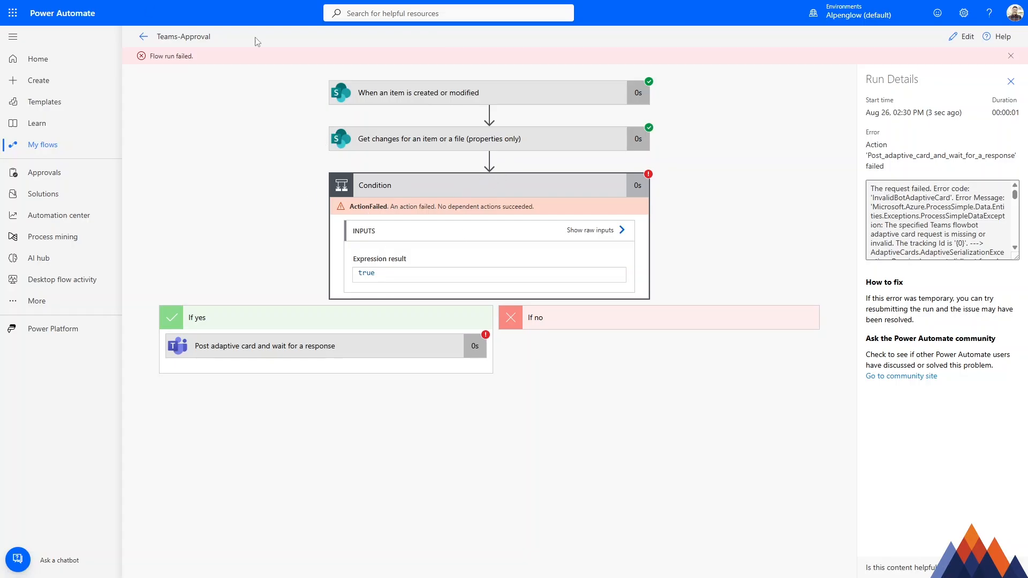
left_click(438, 348)
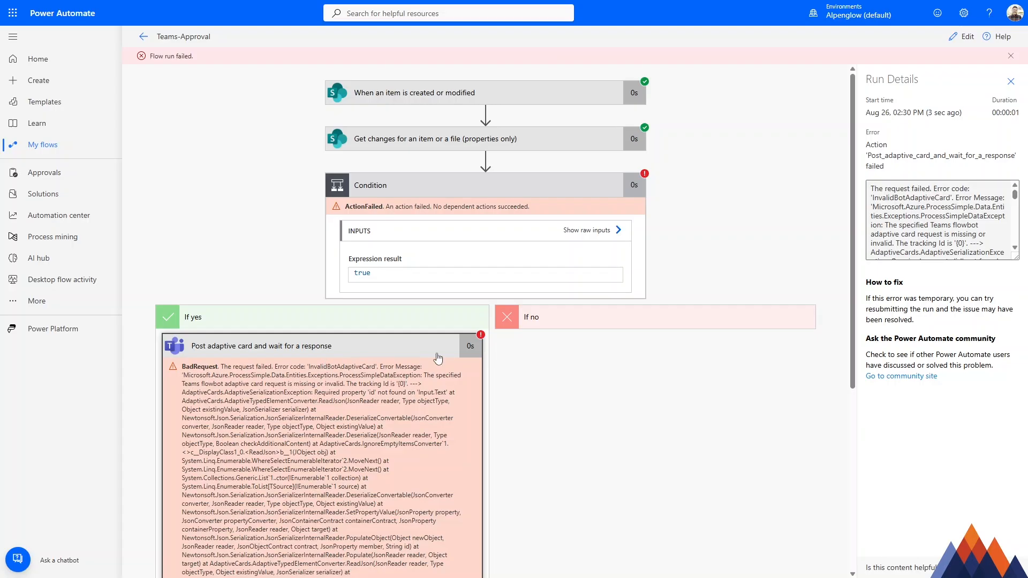
scroll(382, 423, "down", 2)
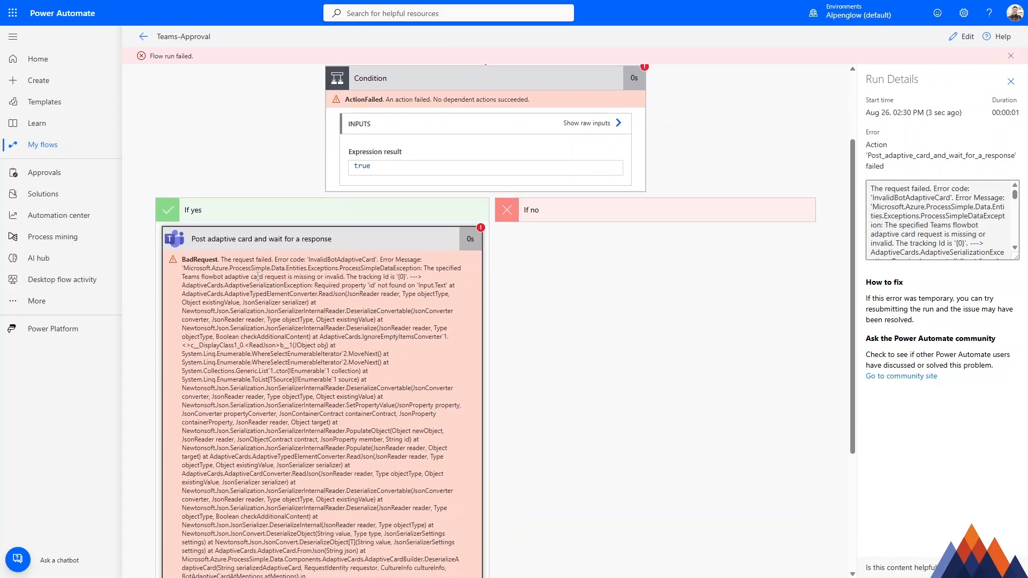
left_click_drag(266, 277, 347, 458)
left_click(409, 371)
scroll(408, 373, "up", 1)
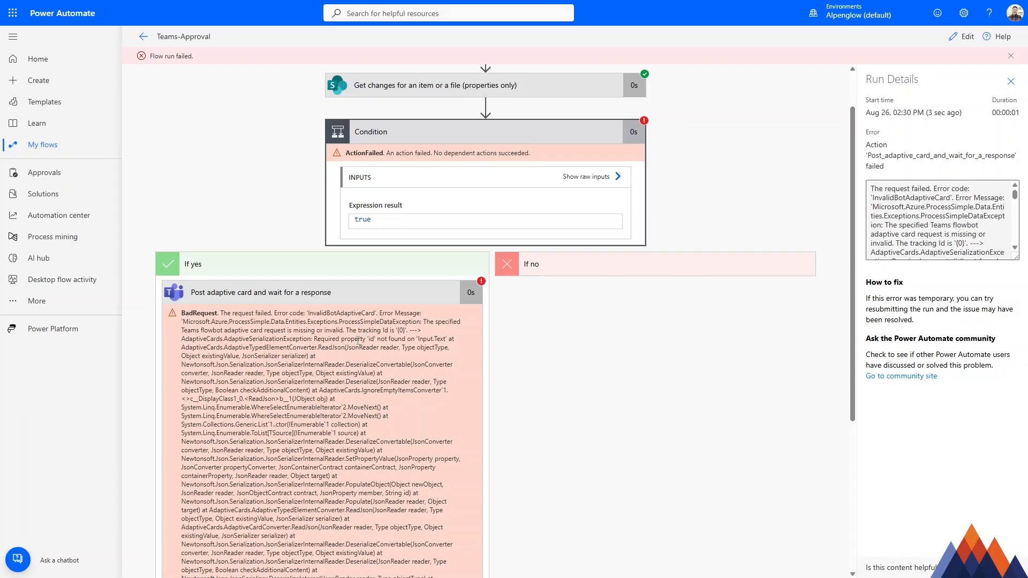
Check the error's missing-property text, switch to the Adaptive Card Designer, and set the Notes text input's Id to ApprovalNotes.
left_click_drag(346, 330, 406, 331)
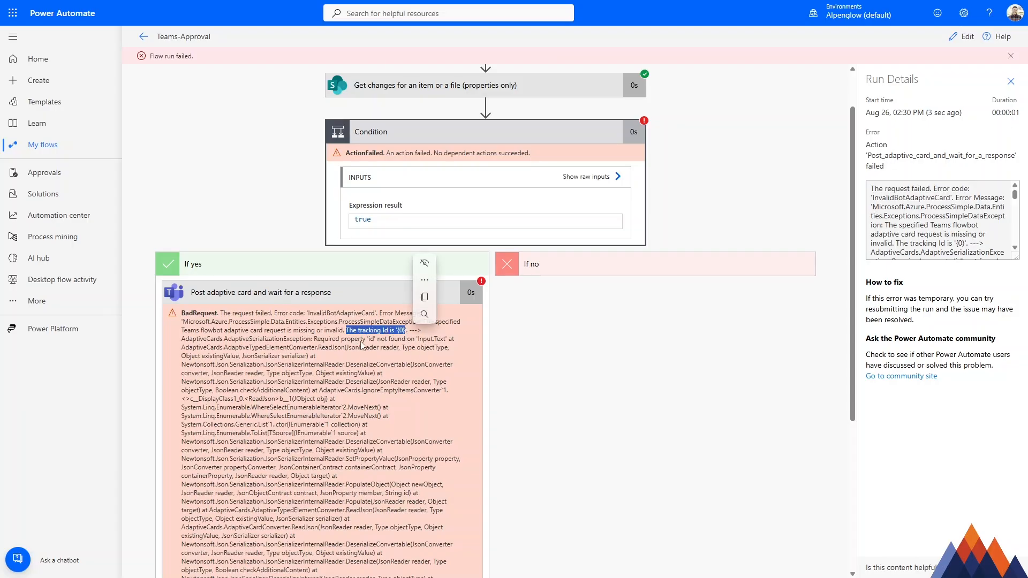
left_click(333, 340)
left_click_drag(320, 340, 448, 343)
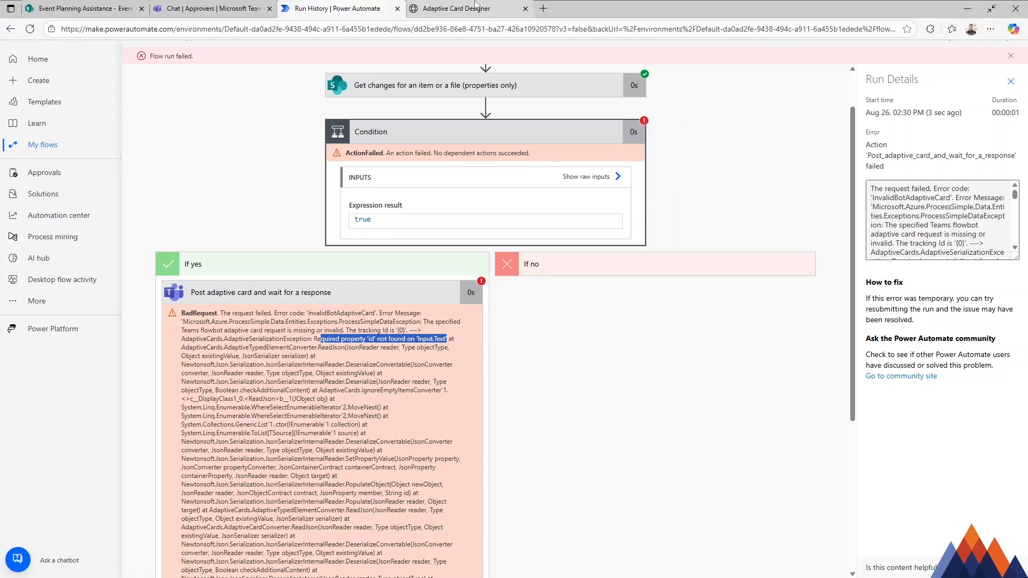
left_click(476, 6)
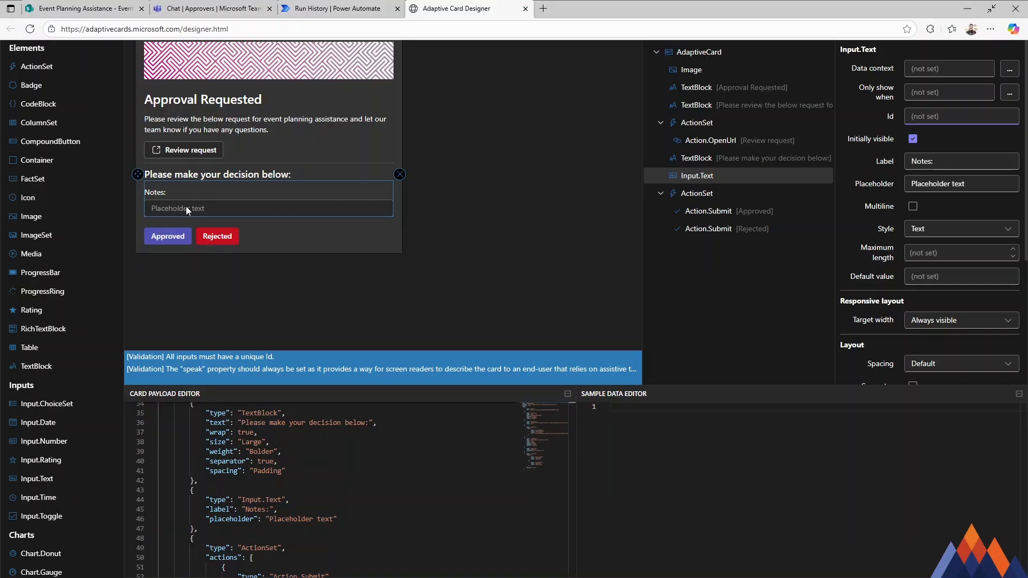
key("F11")
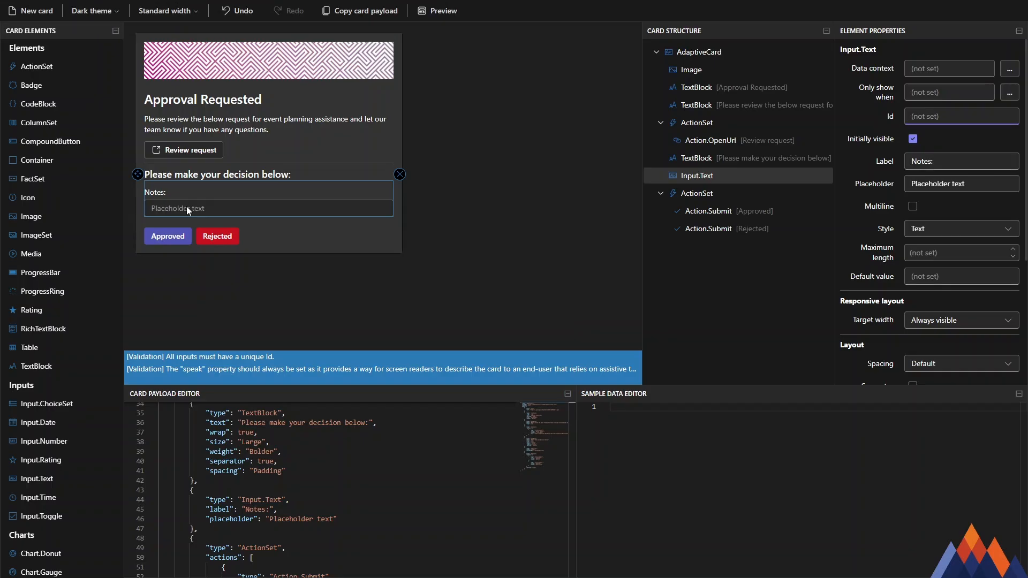
left_click(921, 115)
type("Appro")
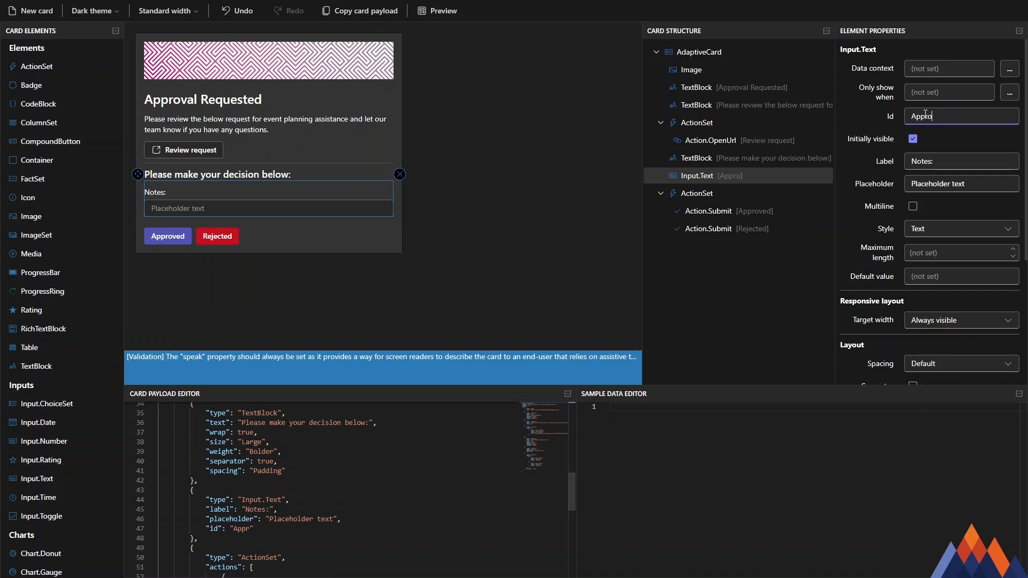
type("valNotes")
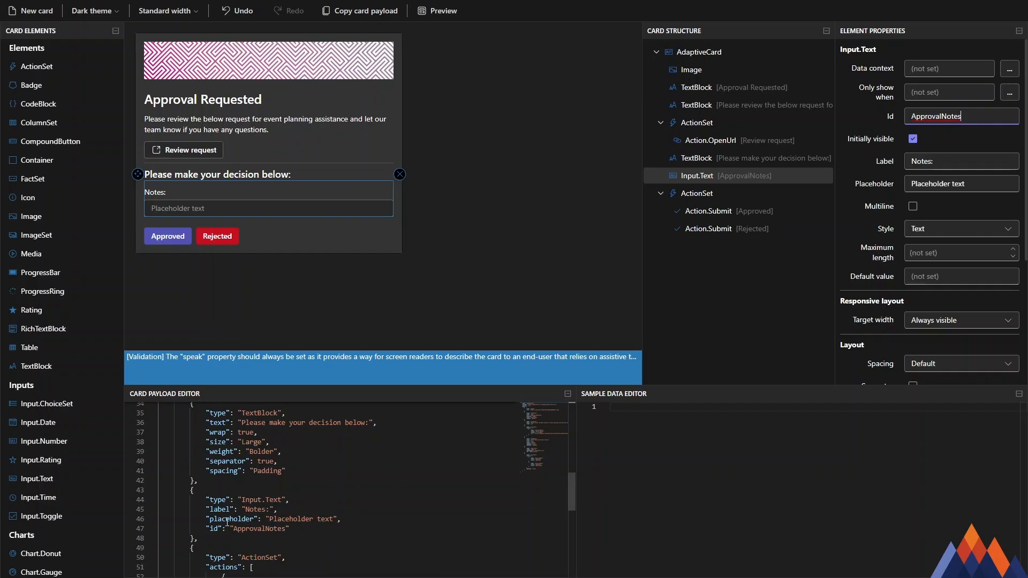
Copy the "id": "ApprovalNotes" line from the Input.Text block in the card payload.
double_click(259, 500)
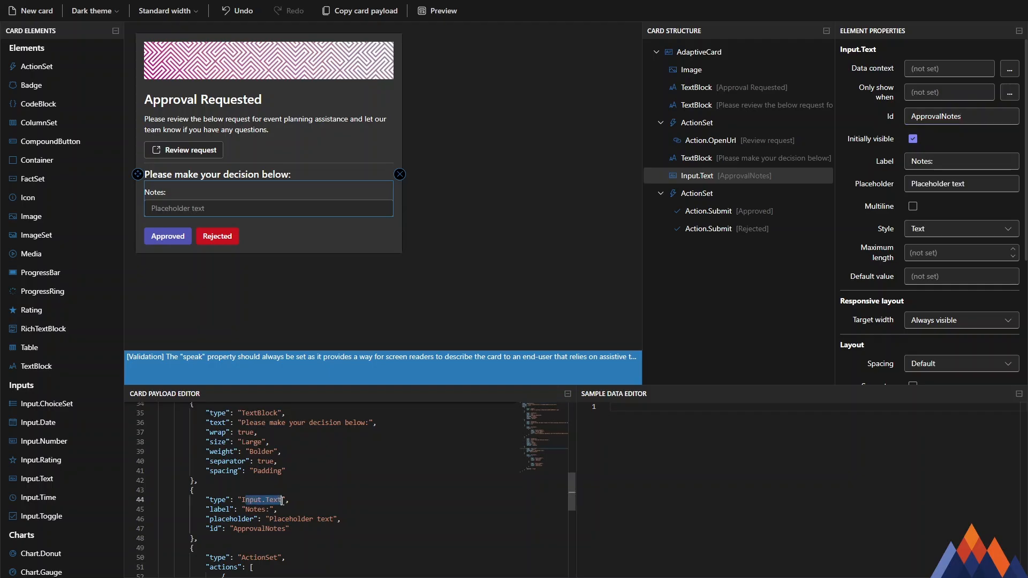
left_click(258, 503)
scroll(306, 492, "down", 2)
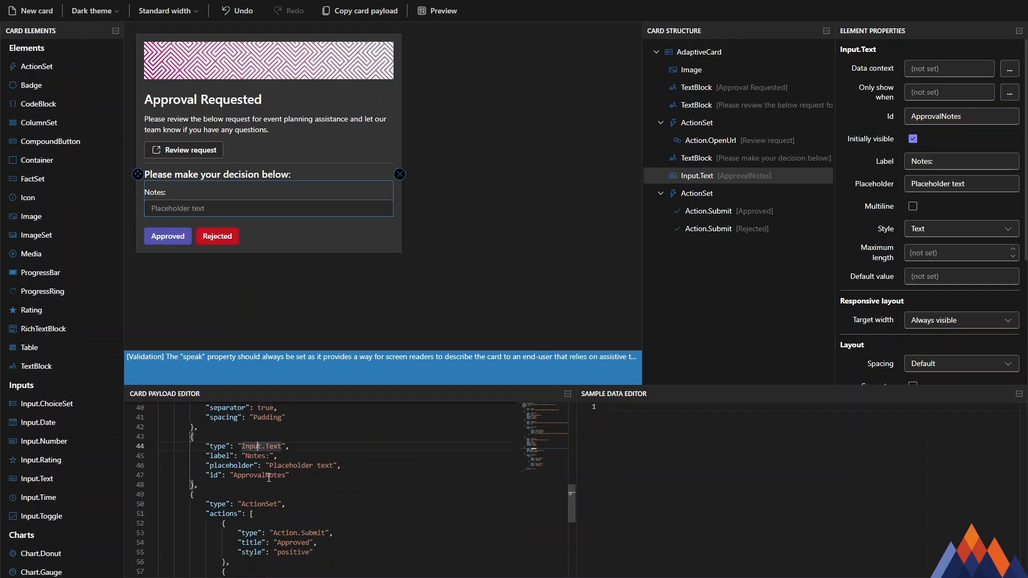
left_click_drag(306, 477, 205, 477)
key("ctrl+c")
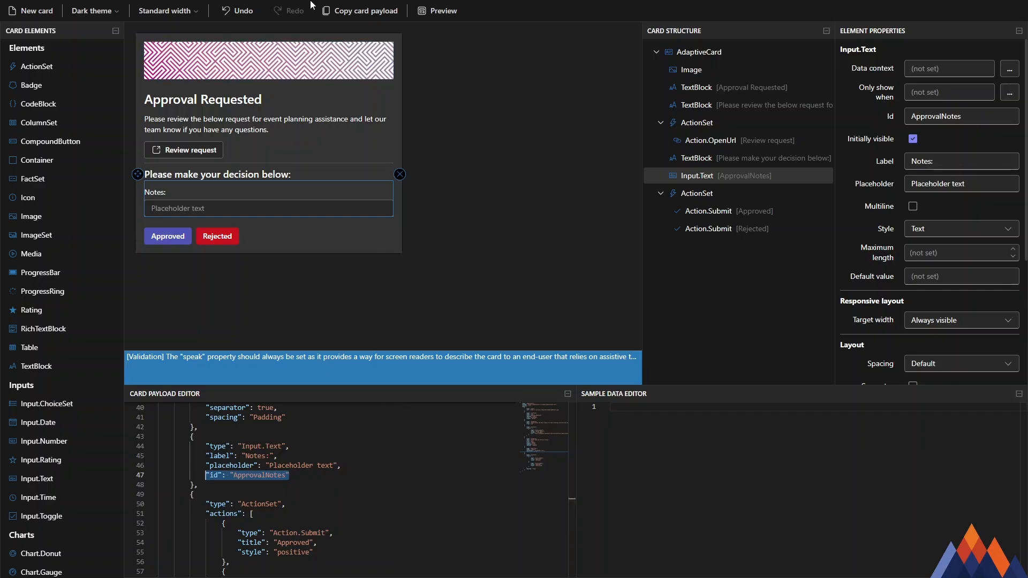
Edit the Teams-Approval flow in Power Automate, add the copied id line below the Input.Text placeholder in the card message, and save.
left_click(332, 8)
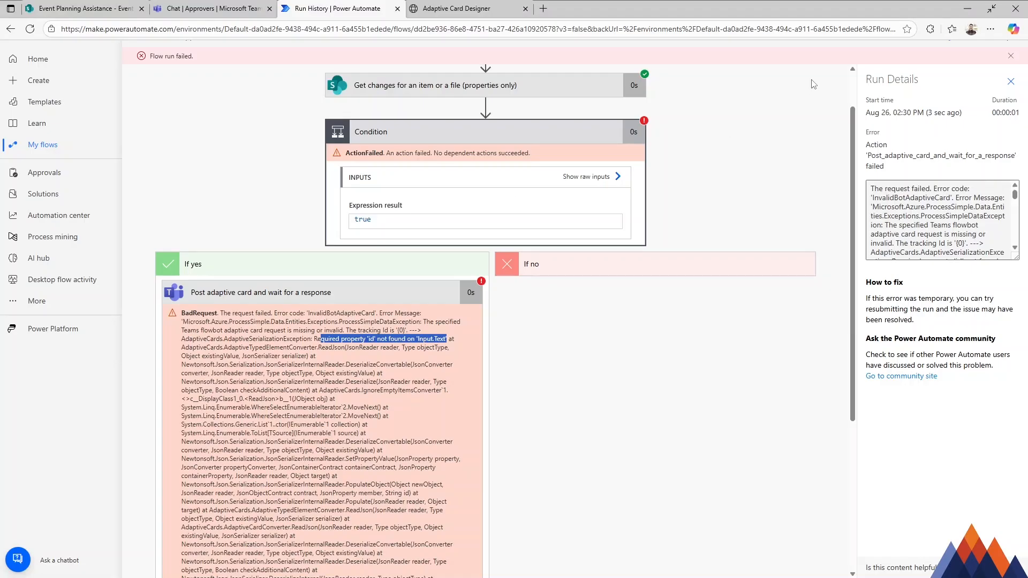
scroll(792, 142, "up", 1)
left_click(805, 132)
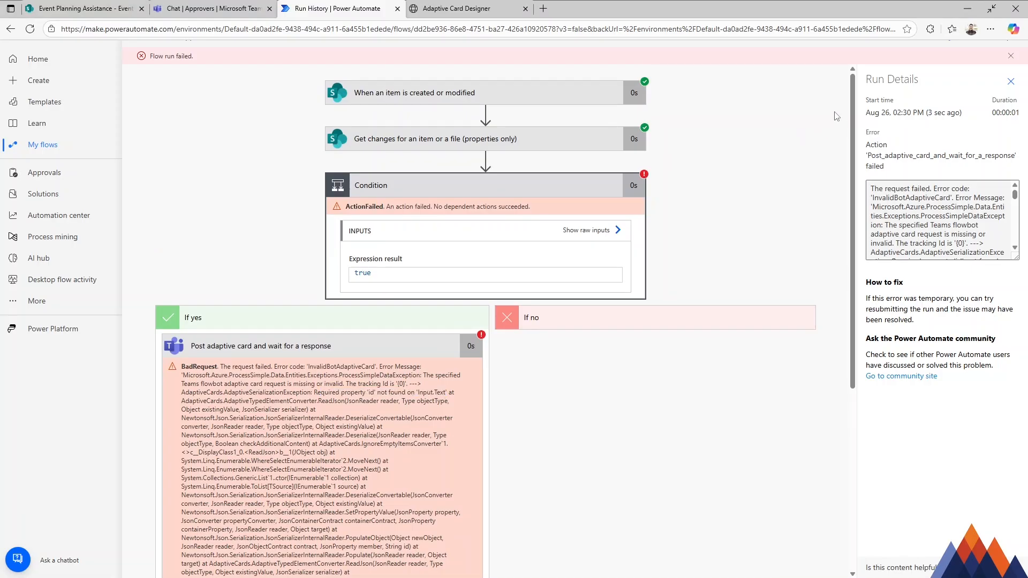
left_click(965, 41)
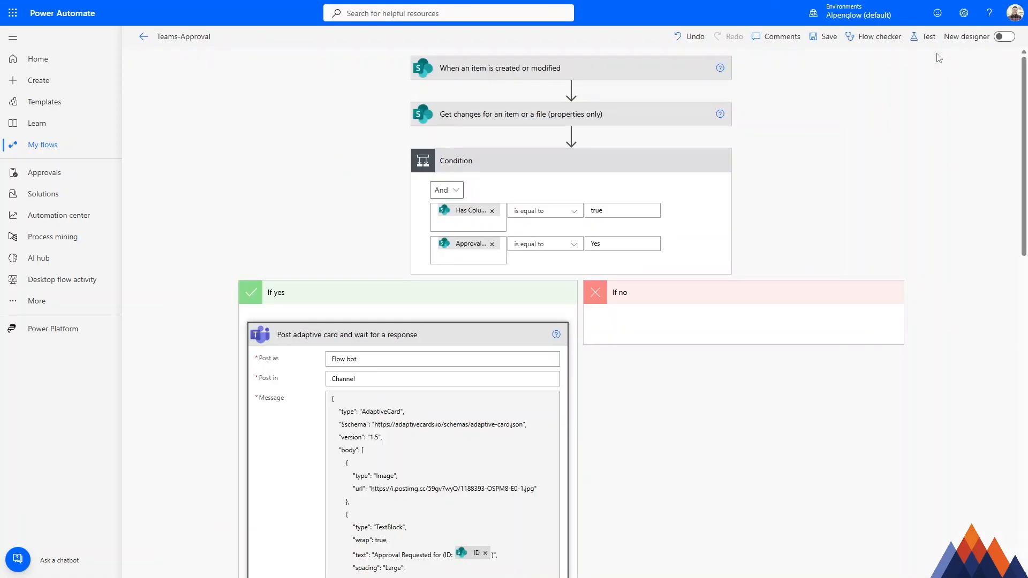
scroll(480, 323, "down", 3)
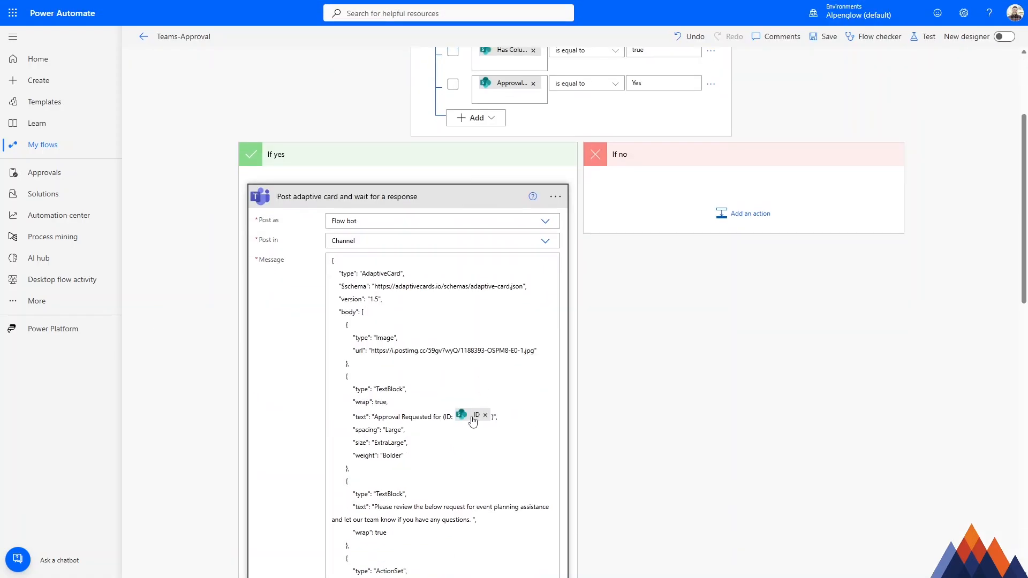
scroll(481, 422, "down", 7)
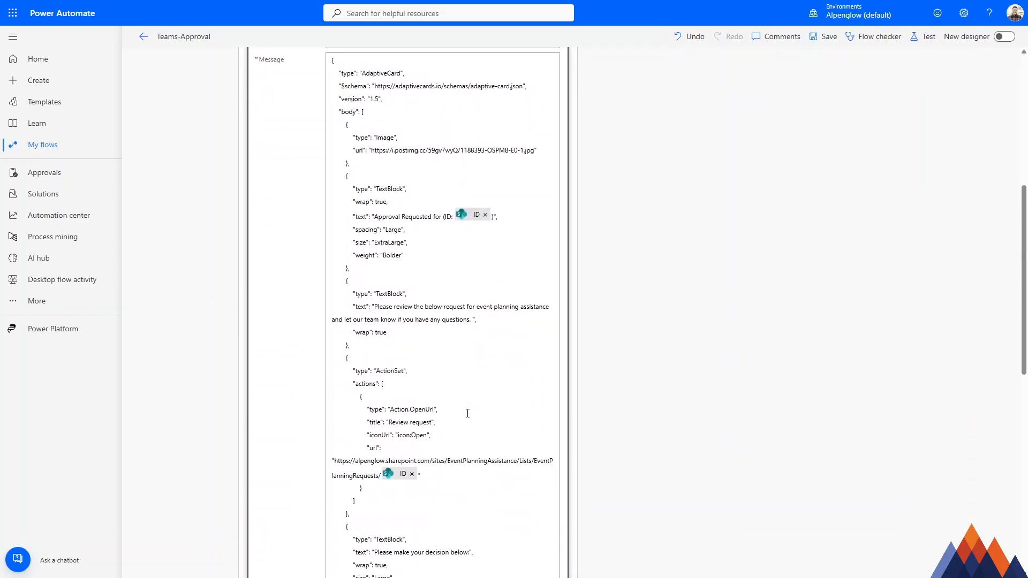
scroll(462, 390, "down", 3)
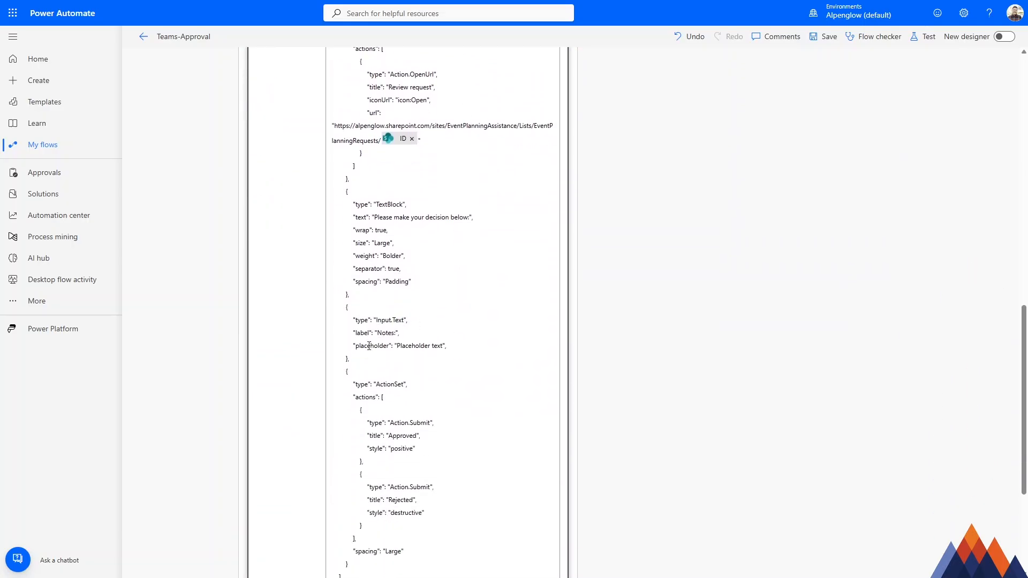
left_click(470, 344)
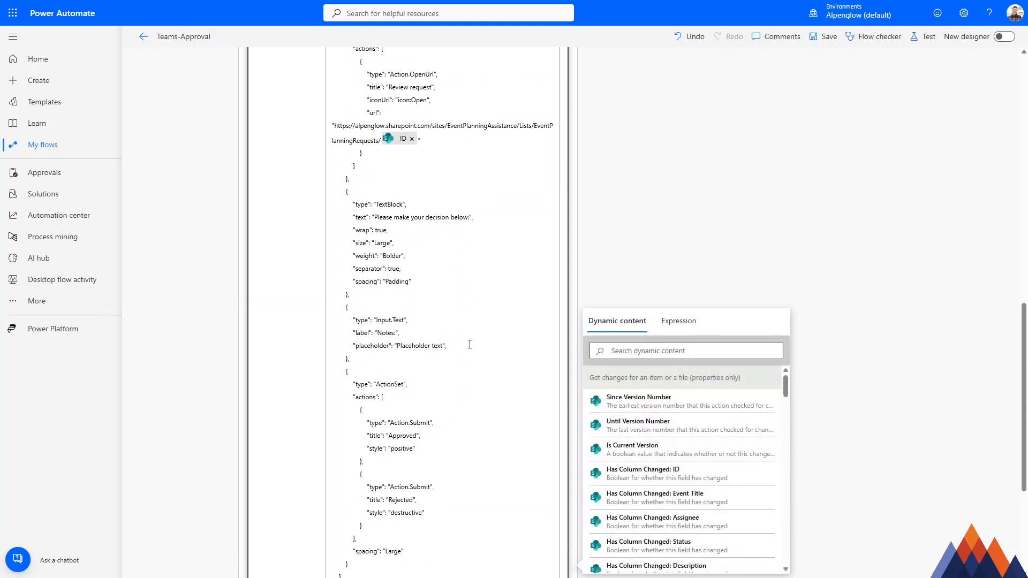
key("Return")
key("ctrl+v")
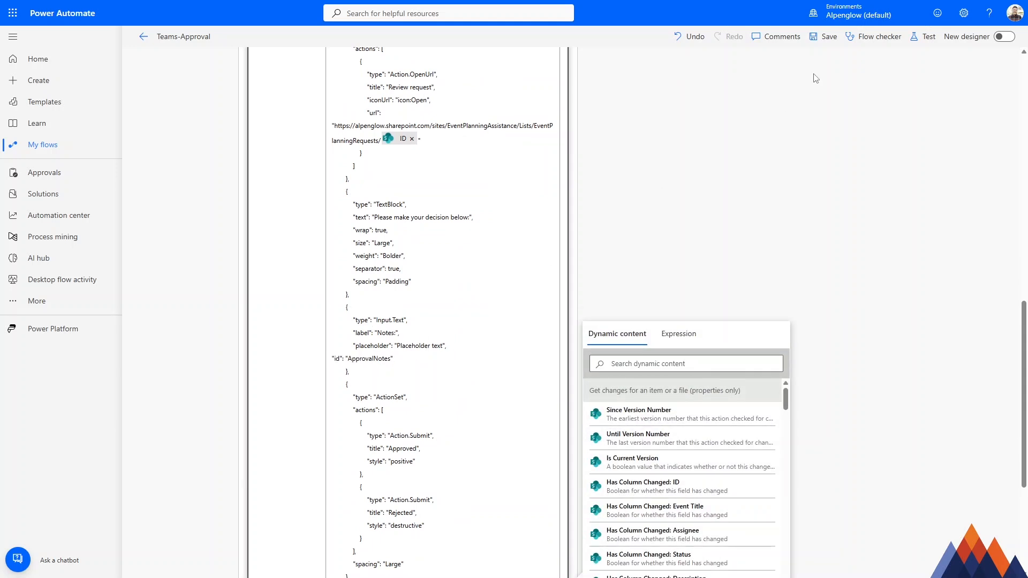
left_click(826, 43)
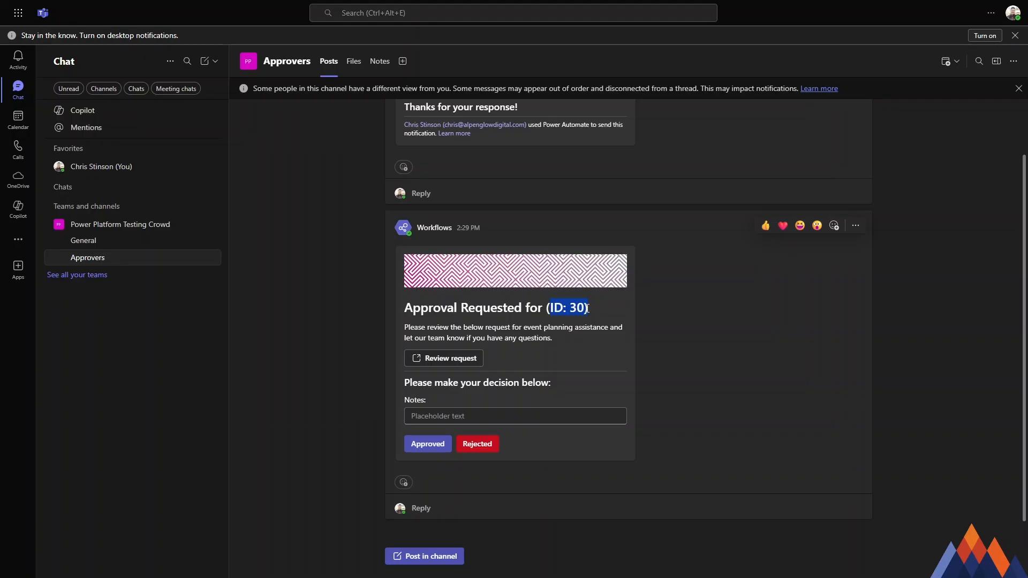
Check the request 30 approval card in the Teams Approvers channel and follow its Review request link.
left_click(547, 320)
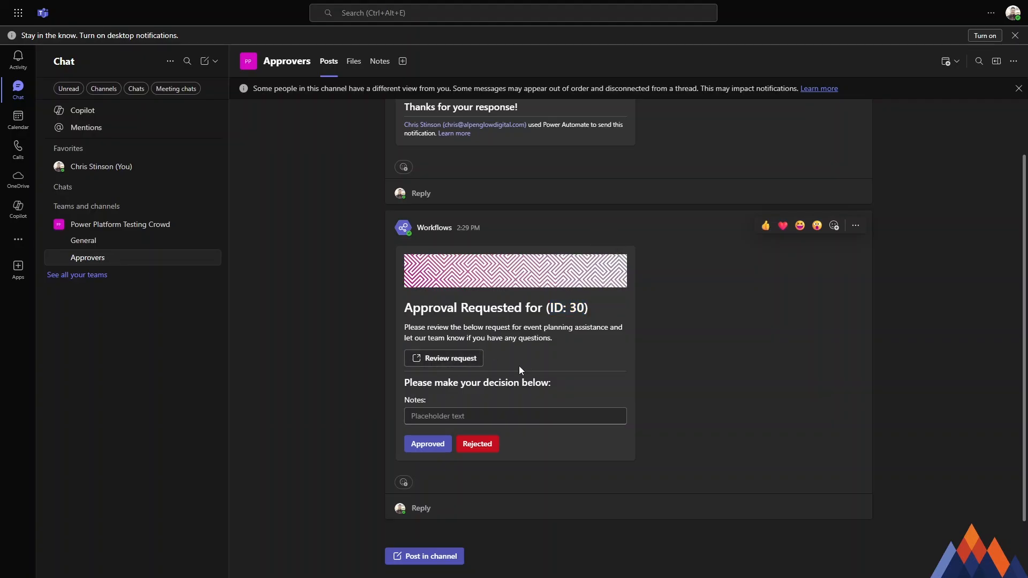
left_click(425, 415)
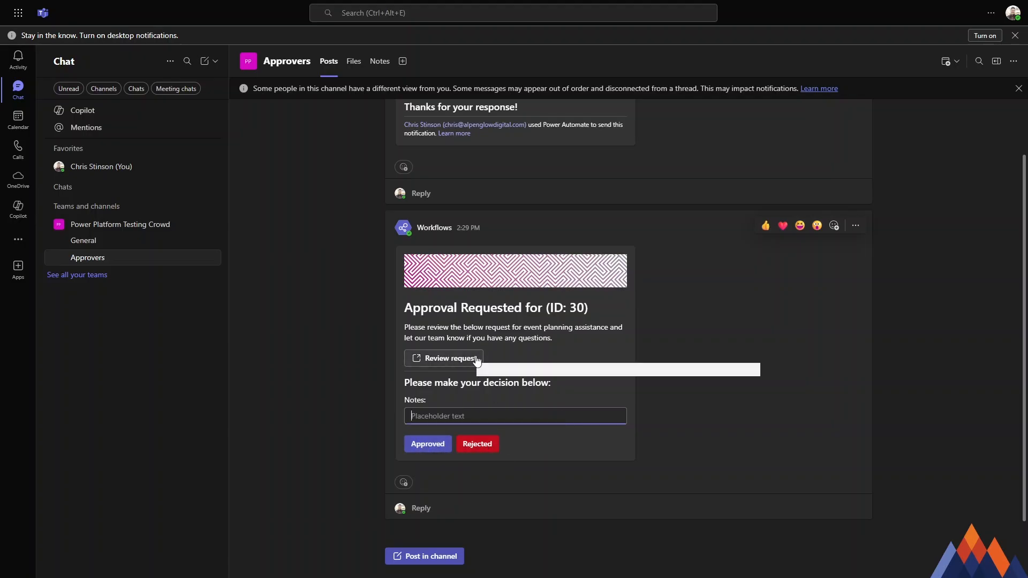
left_click(458, 360)
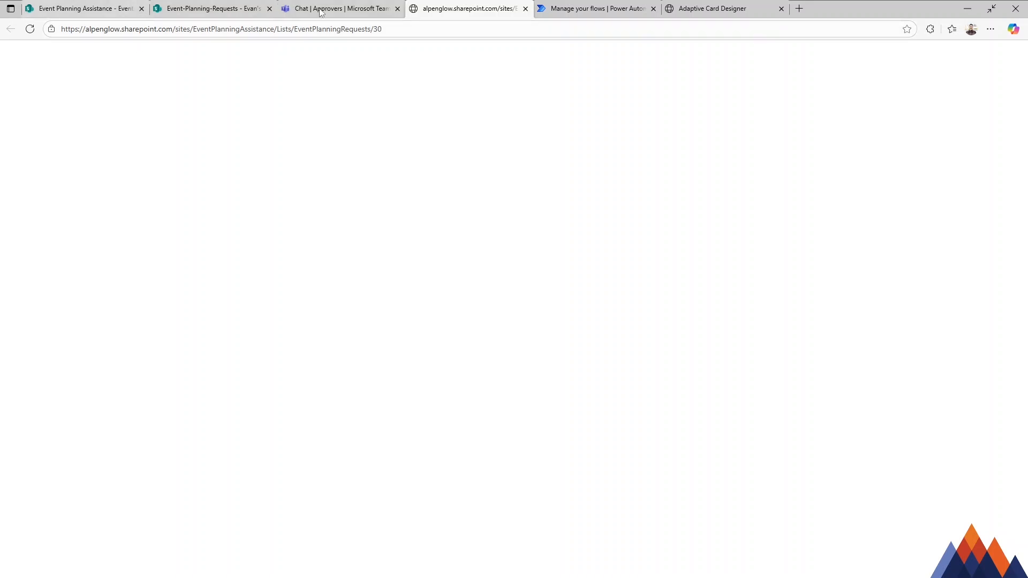
Copy the SharePoint display form address of request 30 up to and including "DispForm.aspx?ID=".
left_click(168, 10)
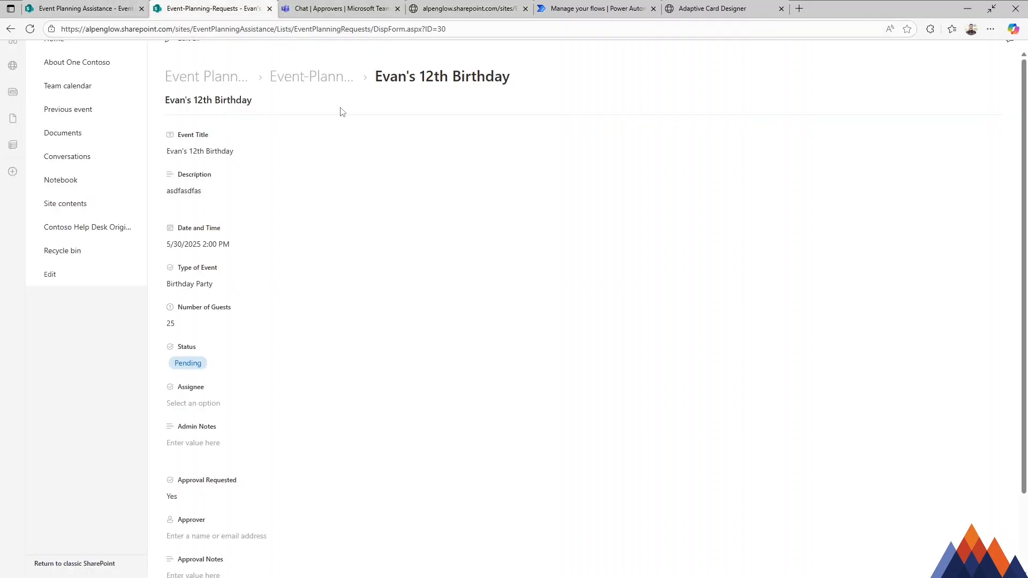
left_click_drag(382, 29, 428, 29)
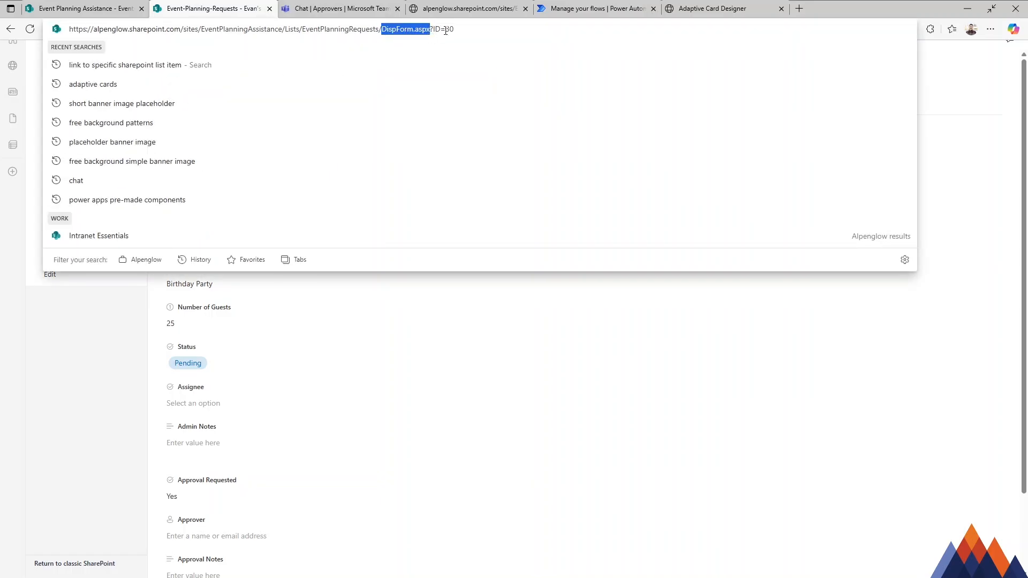
left_click_drag(445, 30, 48, 33)
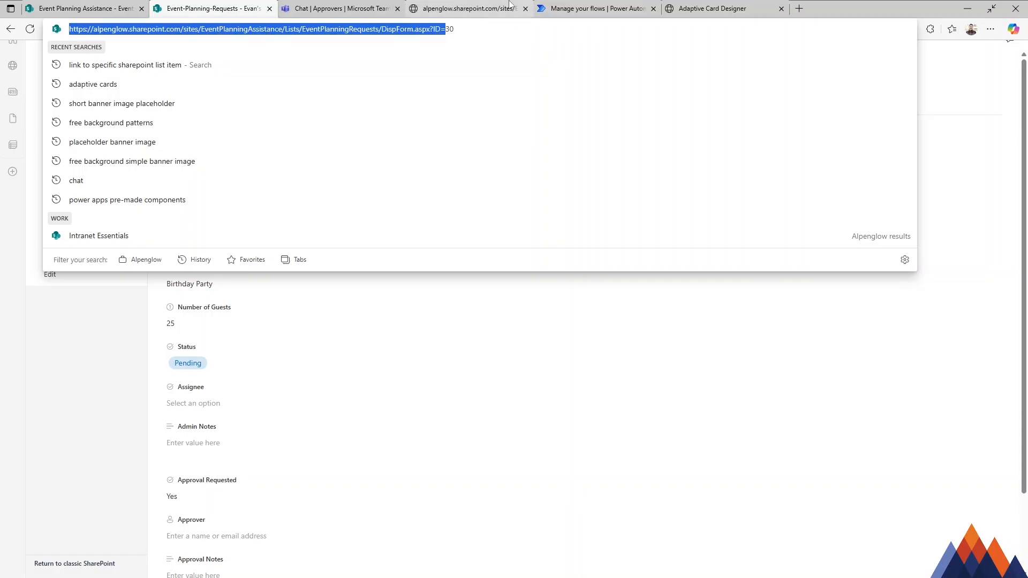
Replace the Review request URL before the ID token in the flow's card message with the copied DispForm.aspx?ID= address, and save the flow.
left_click(589, 8)
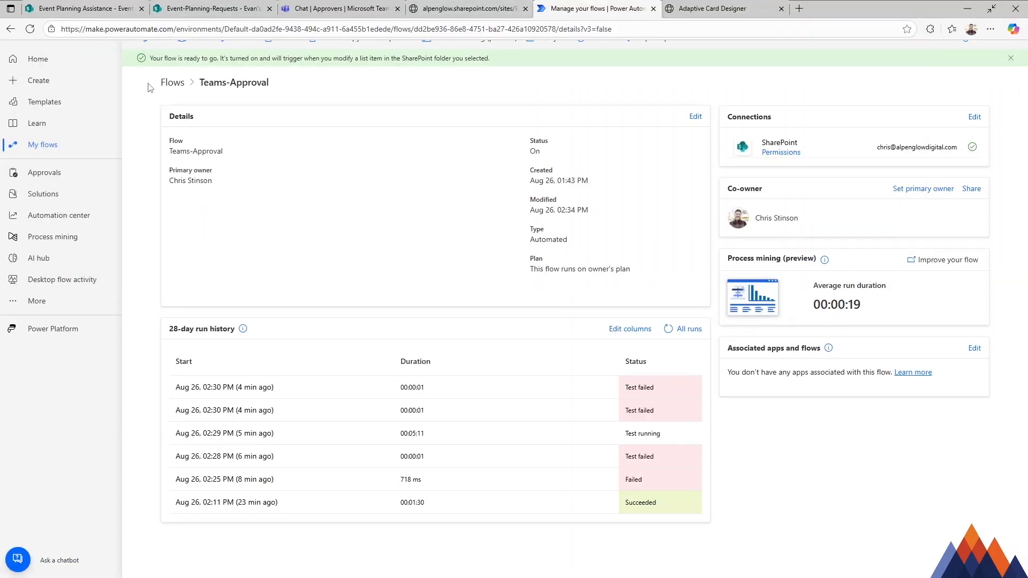
left_click(161, 39)
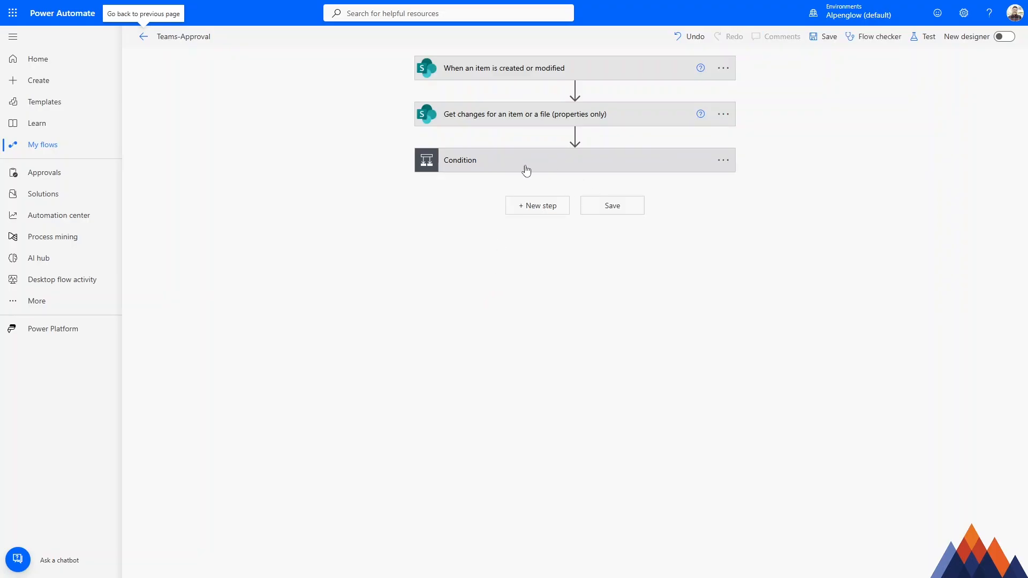
left_click(522, 167)
left_click(456, 364)
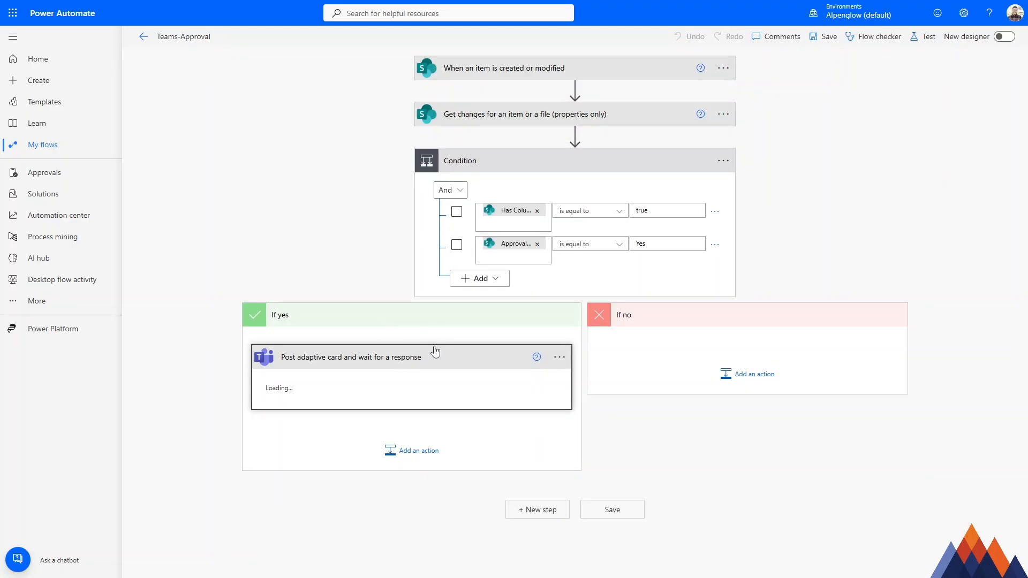
scroll(431, 299, "down", 8)
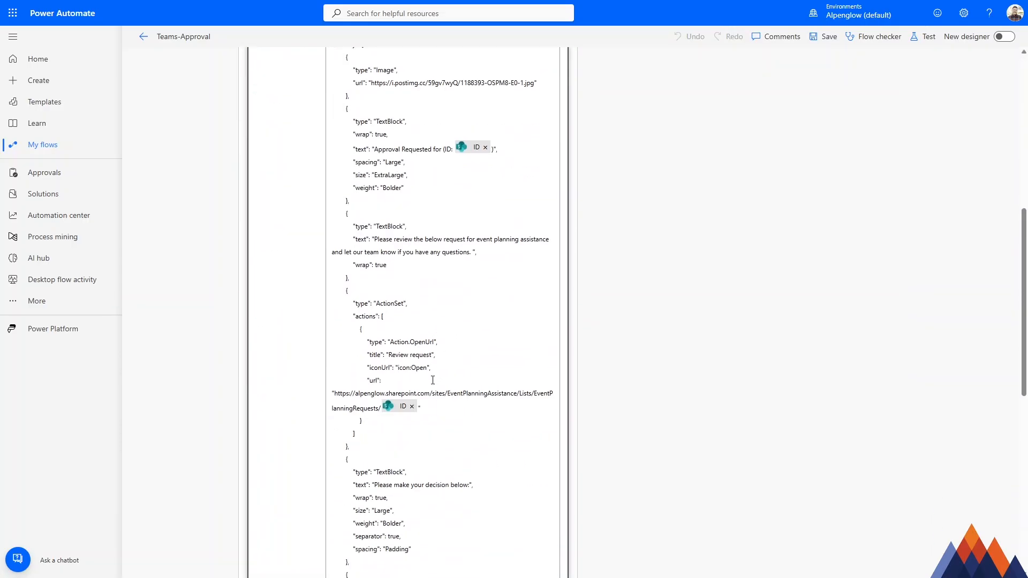
left_click_drag(334, 395, 381, 409)
key("ctrl+v")
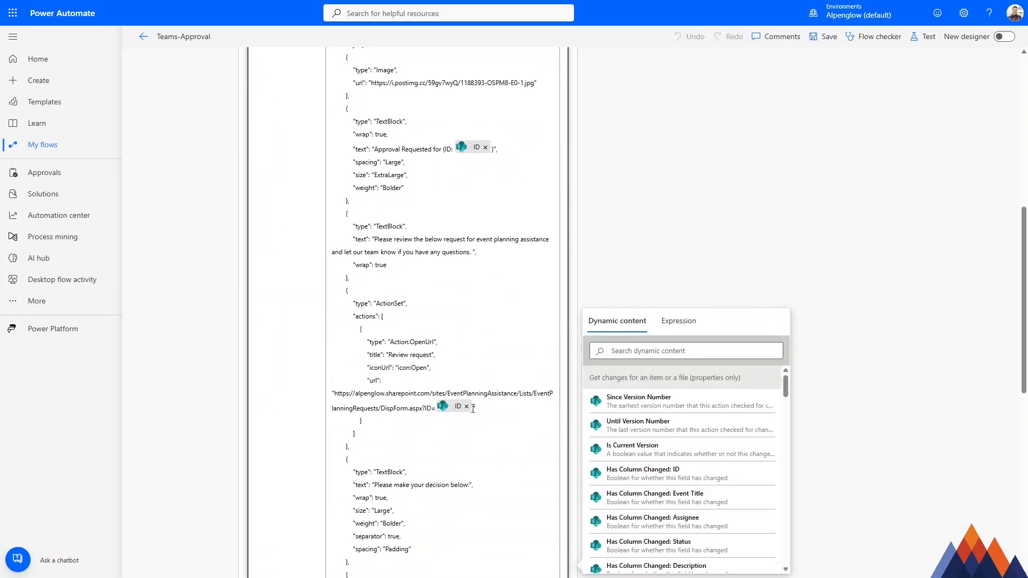
left_click(826, 37)
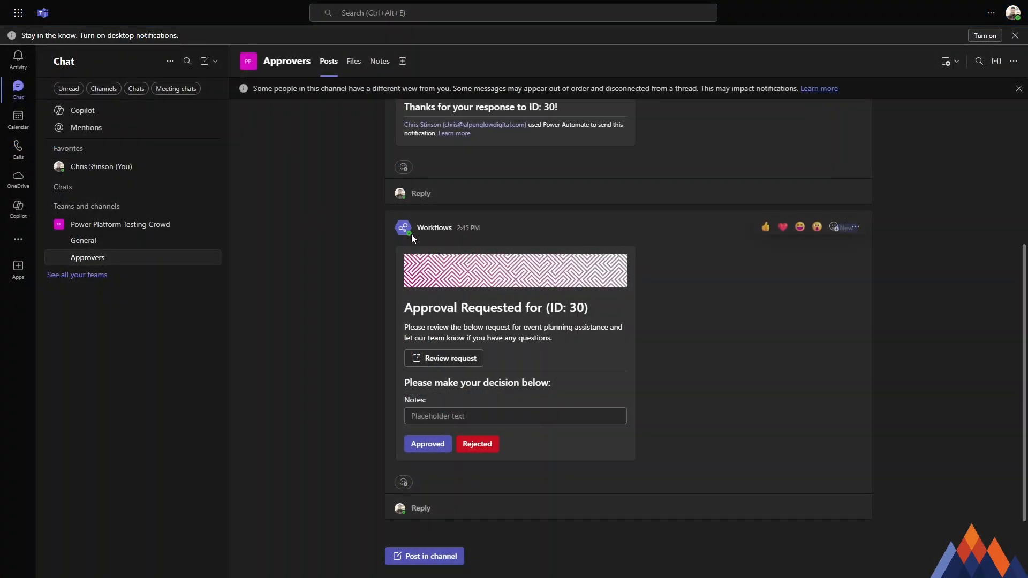
Test the new card's Review request link in Teams, look over the opened SharePoint request, and return to the Approvers channel.
left_click(449, 358)
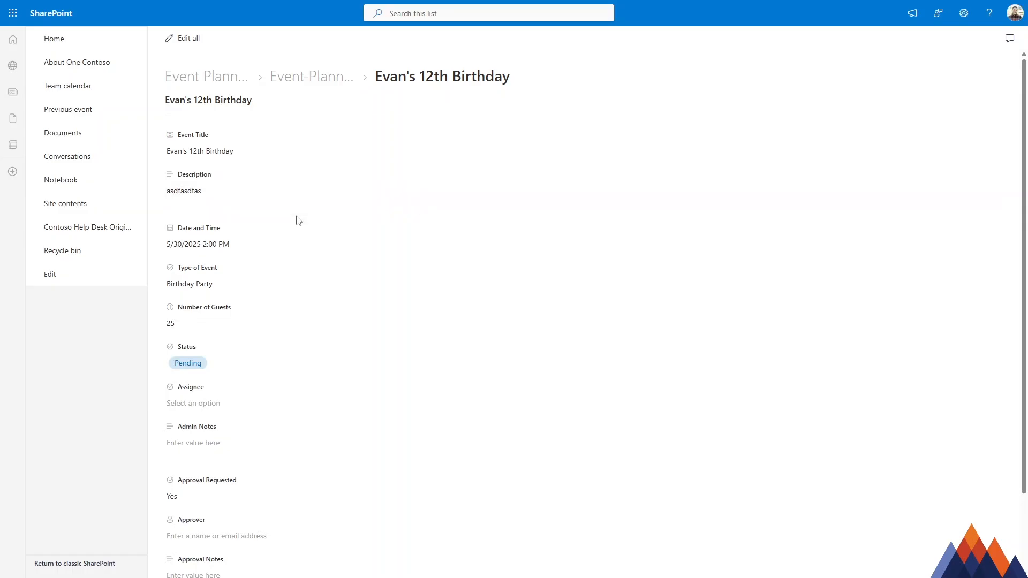
scroll(299, 235, "down", 3)
scroll(303, 257, "up", 3)
left_click(209, 8)
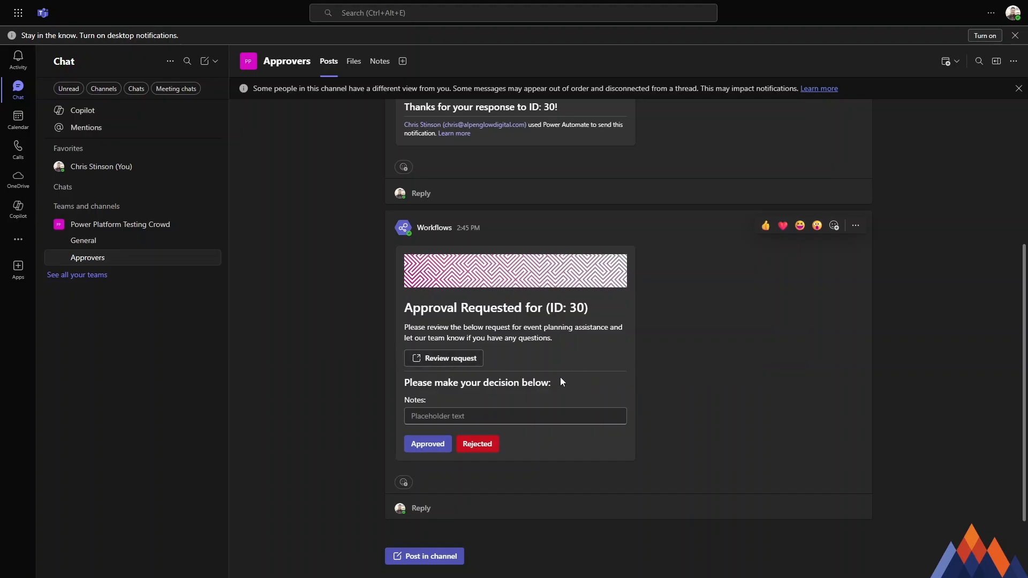
Enter the note "This looks good, but please watch out for XYZ." on the request 30 card and submit it as Approved.
left_click(515, 416)
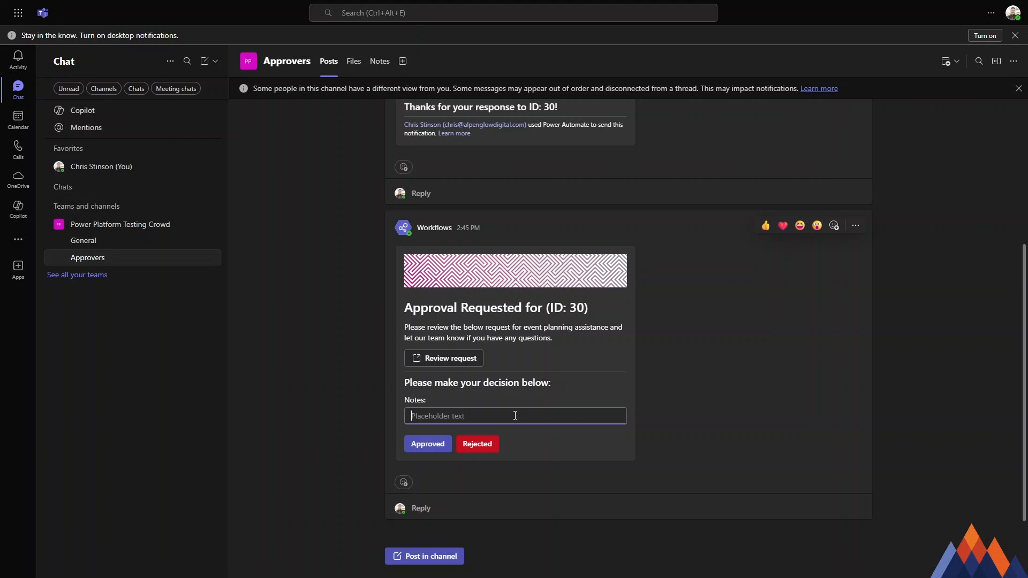
type("This looks good, but please watch out for XYZ.")
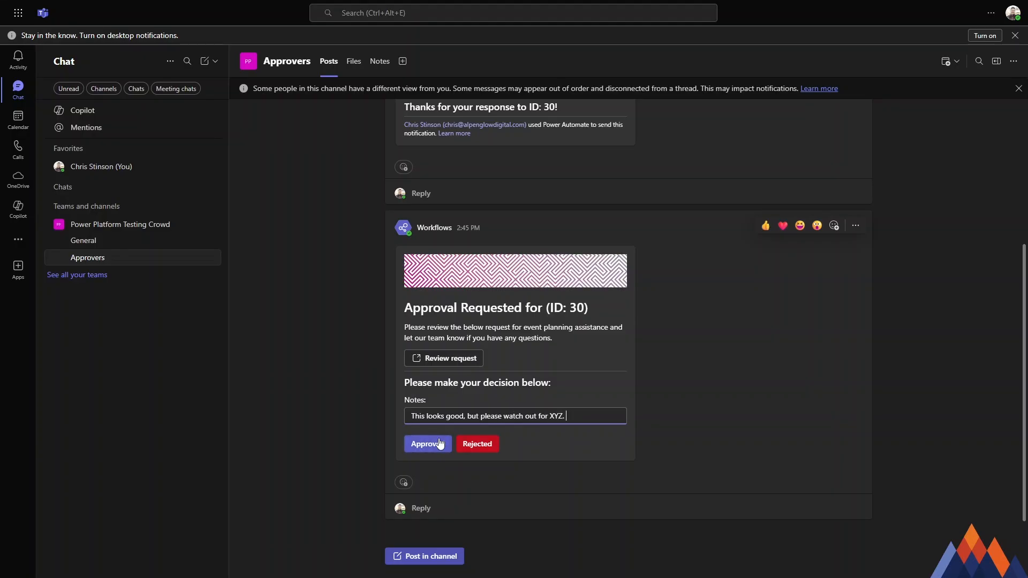
left_click(432, 442)
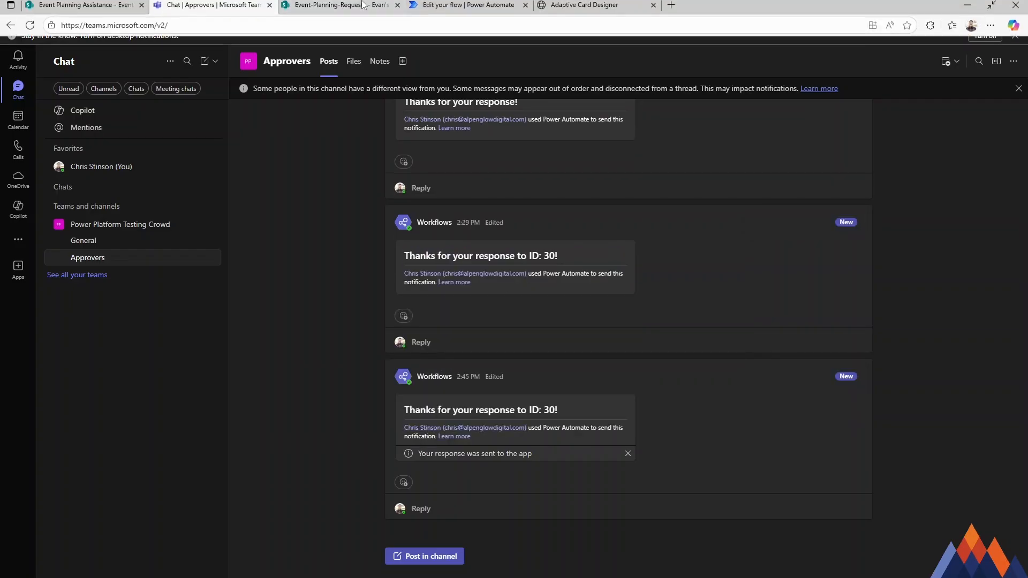
Open the latest Teams-Approval run and examine the adaptive card action's outputs for the submitActionId and ApprovalNotes values.
left_click(461, 8)
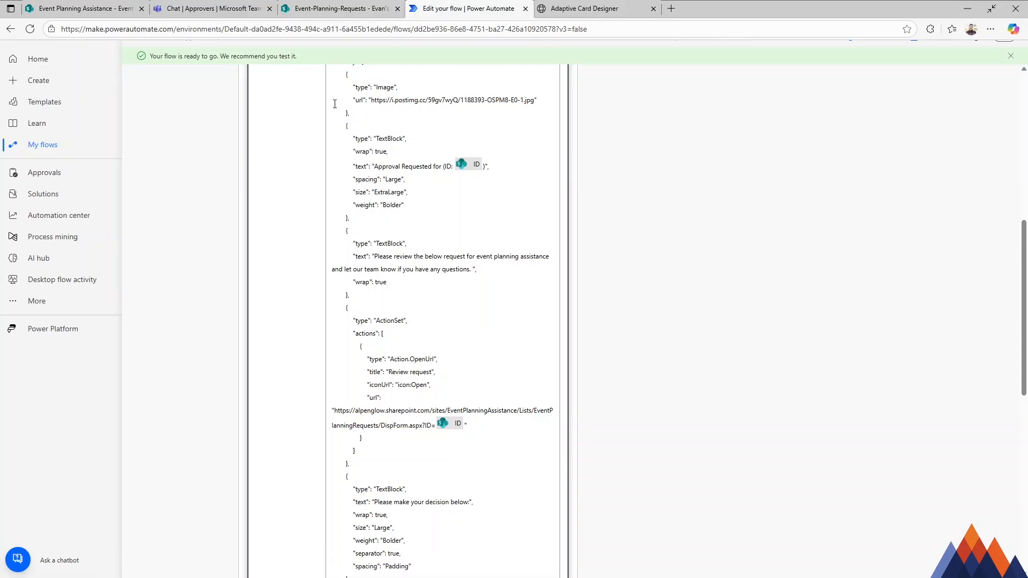
scroll(335, 103, "up", 8)
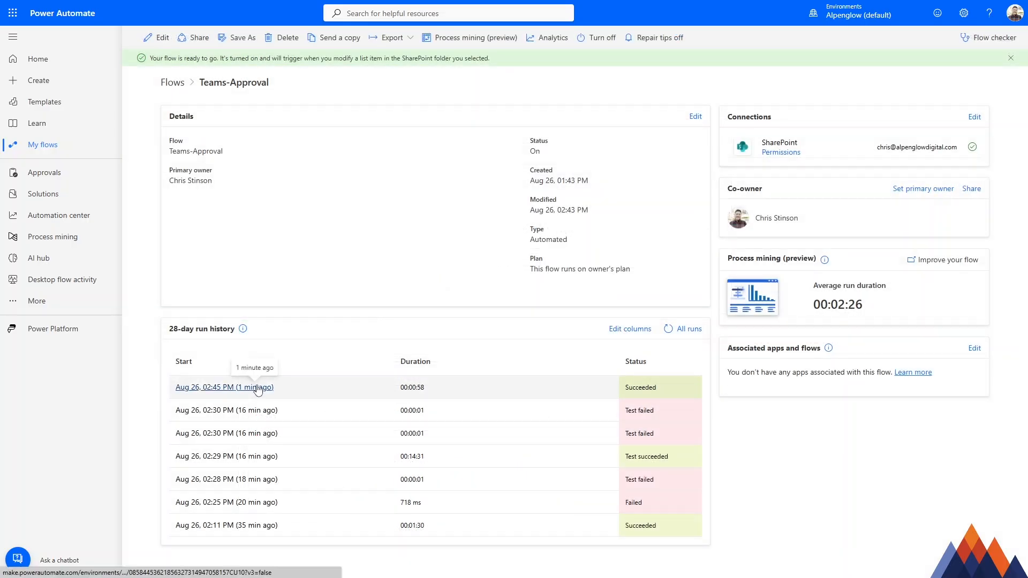
left_click(257, 387)
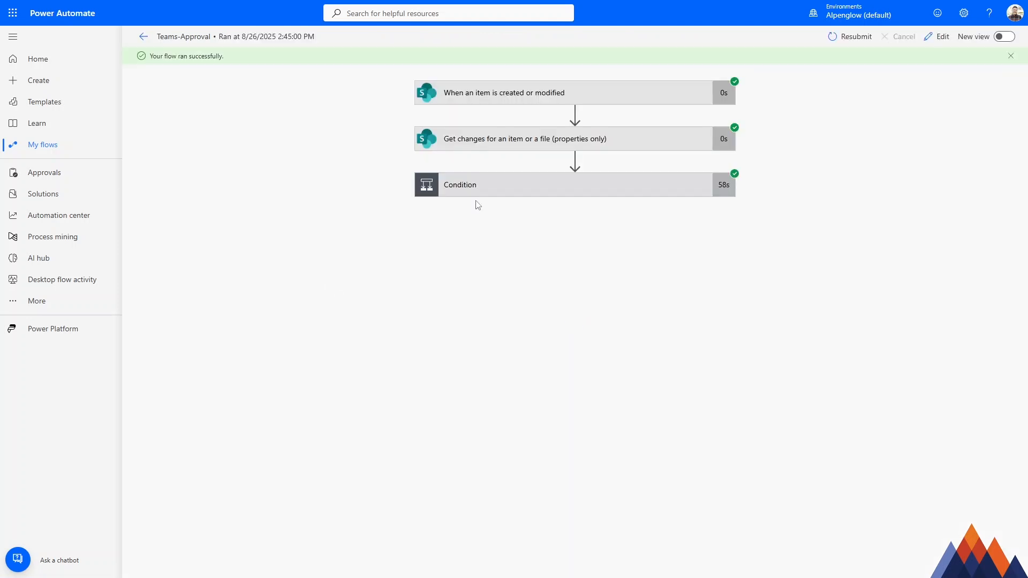
left_click(521, 188)
left_click(365, 332)
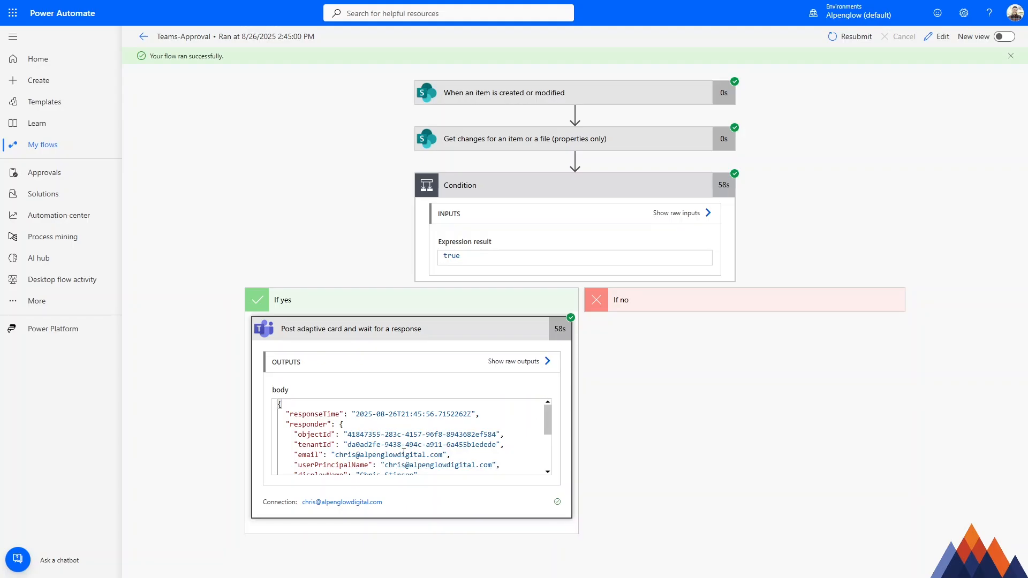
left_click_drag(547, 420, 549, 441)
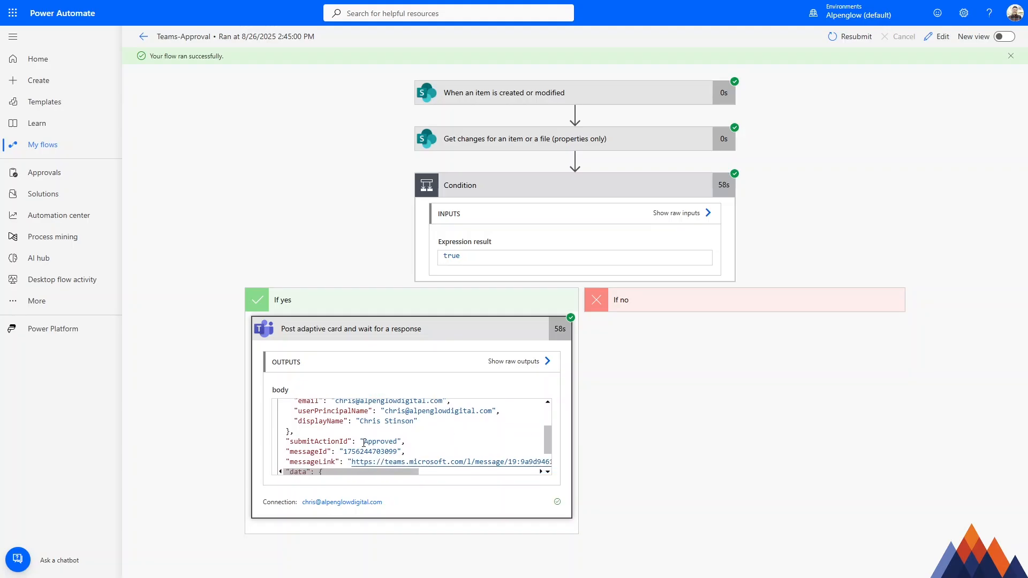
scroll(548, 441, "down", 1)
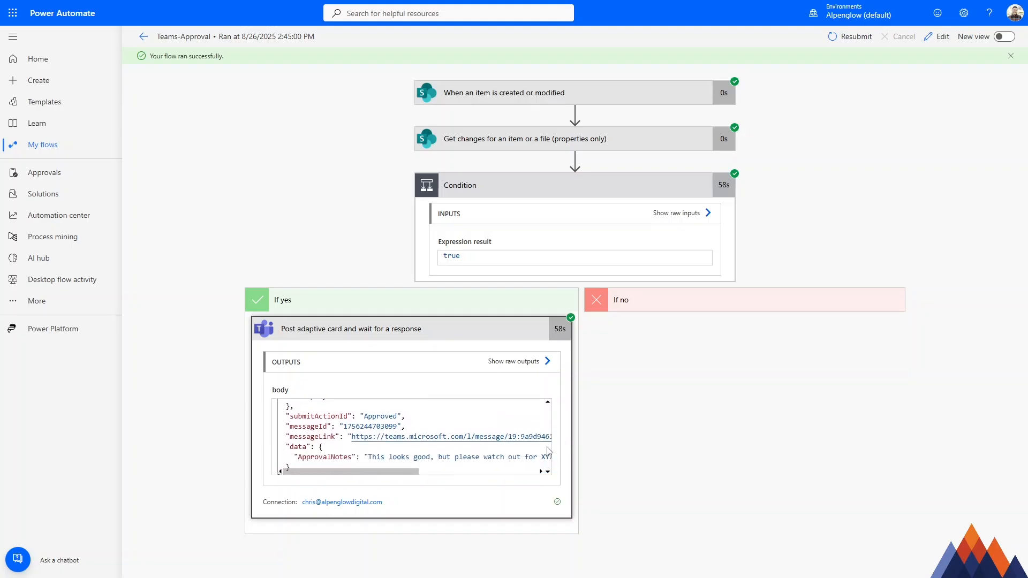
double_click(328, 451)
left_click_drag(367, 451, 458, 446)
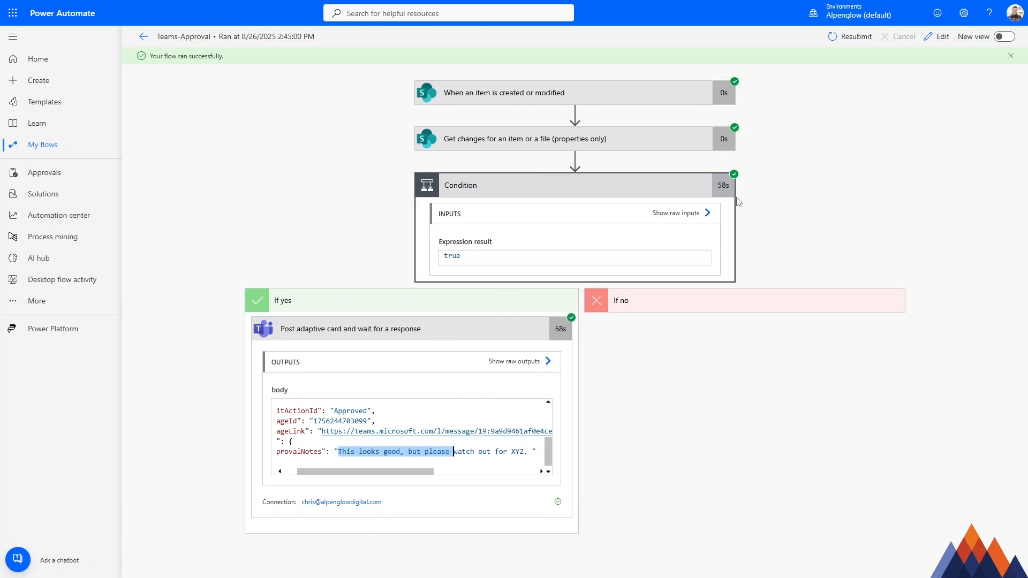
Edit the flow and add a SharePoint Update item action after the adaptive card action in the If yes branch.
left_click(934, 44)
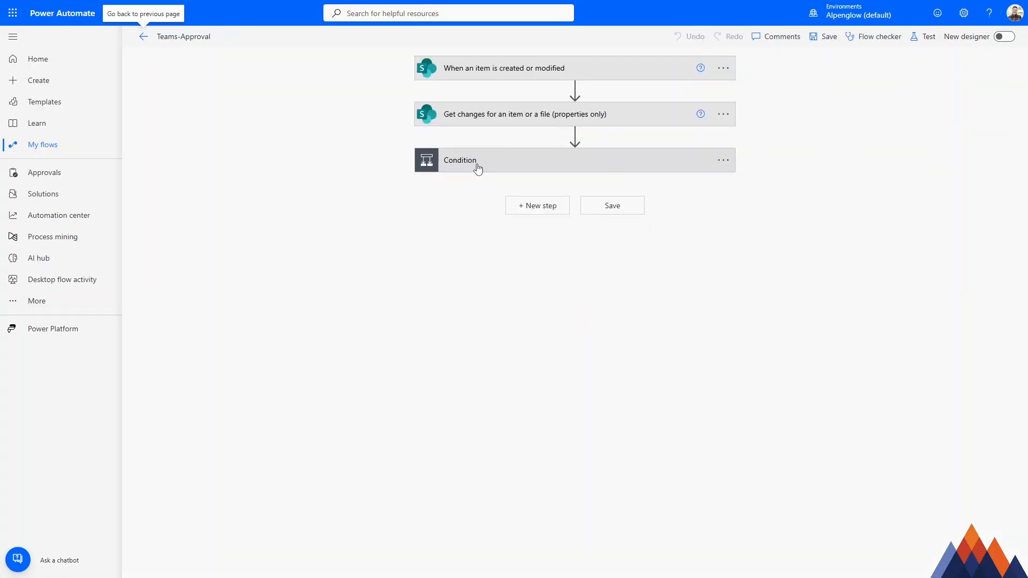
left_click(478, 169)
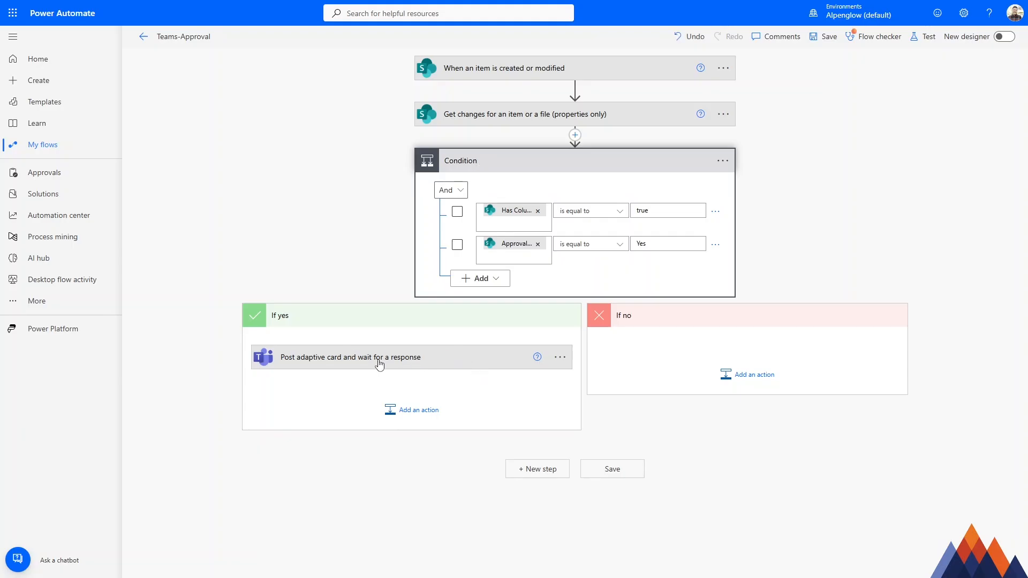
left_click(430, 408)
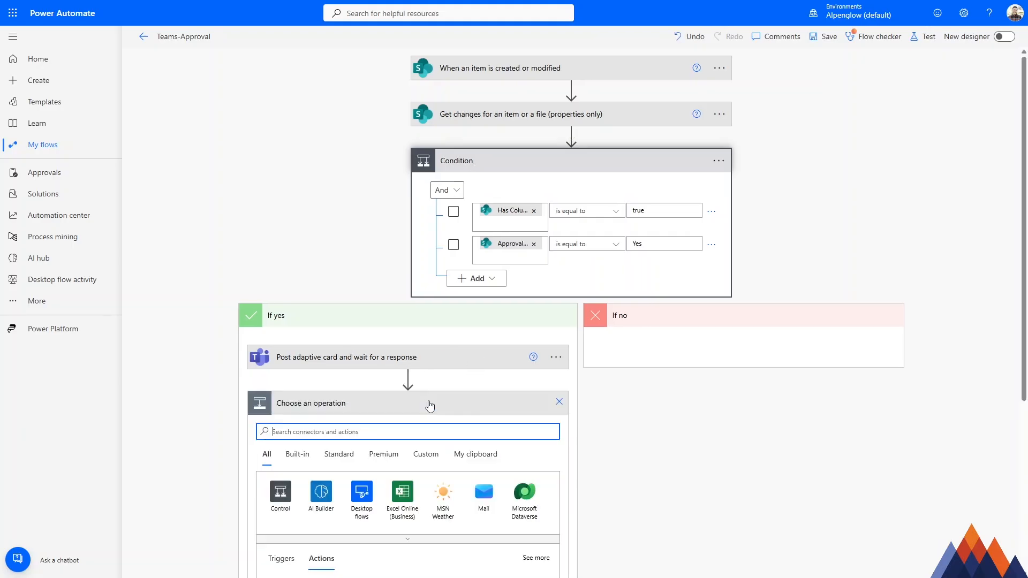
type("update")
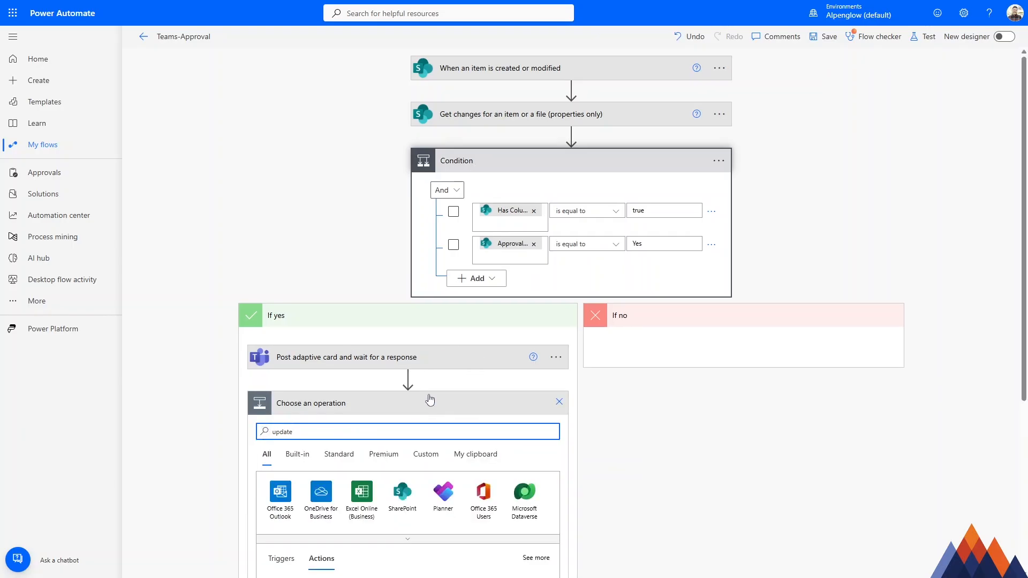
scroll(431, 417, "down", 3)
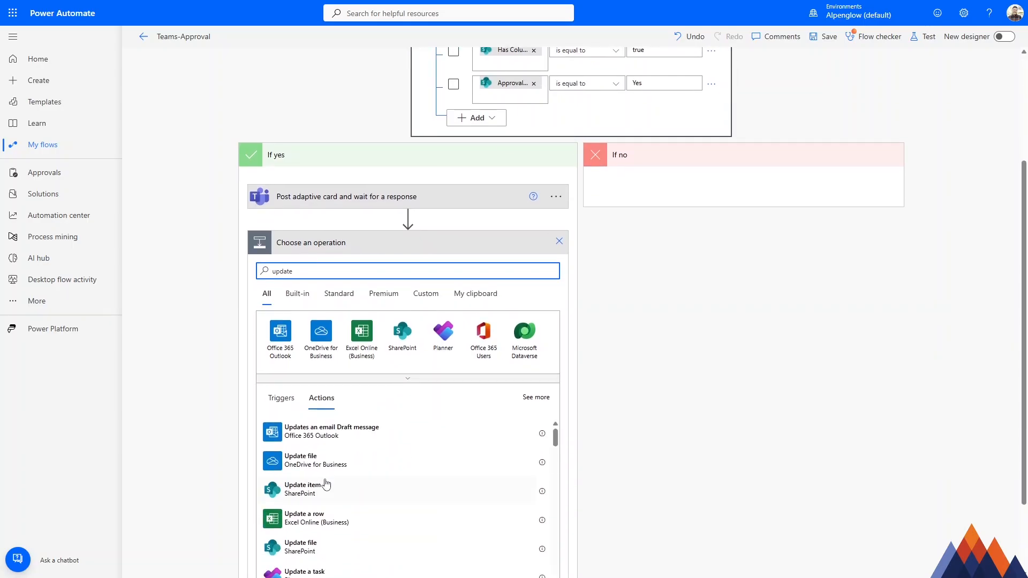
left_click(311, 492)
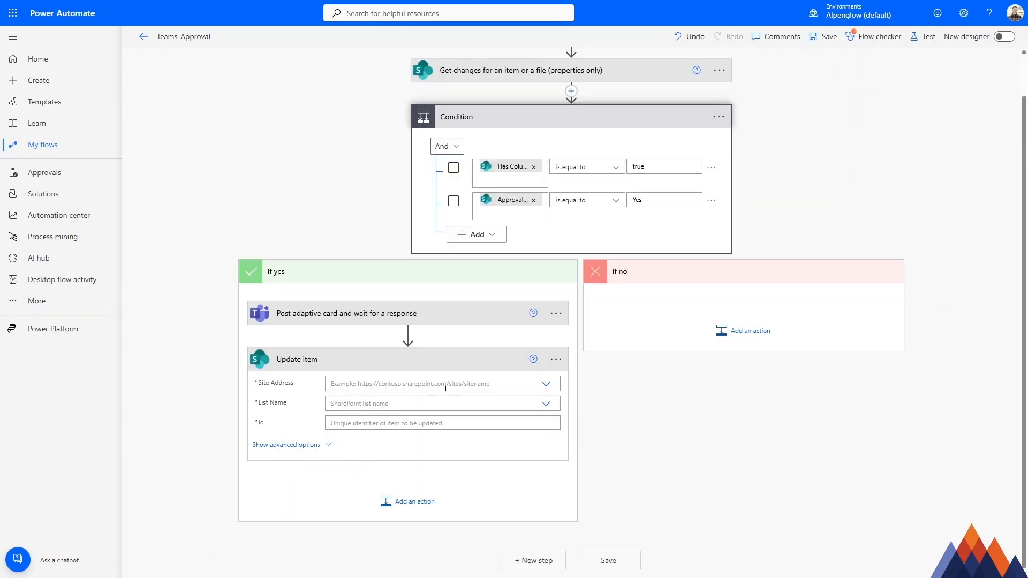
Set the Update item action's site to Event Planning Assistance, list to Event-Planning-Requests and Id to the trigger's ID.
left_click(444, 384)
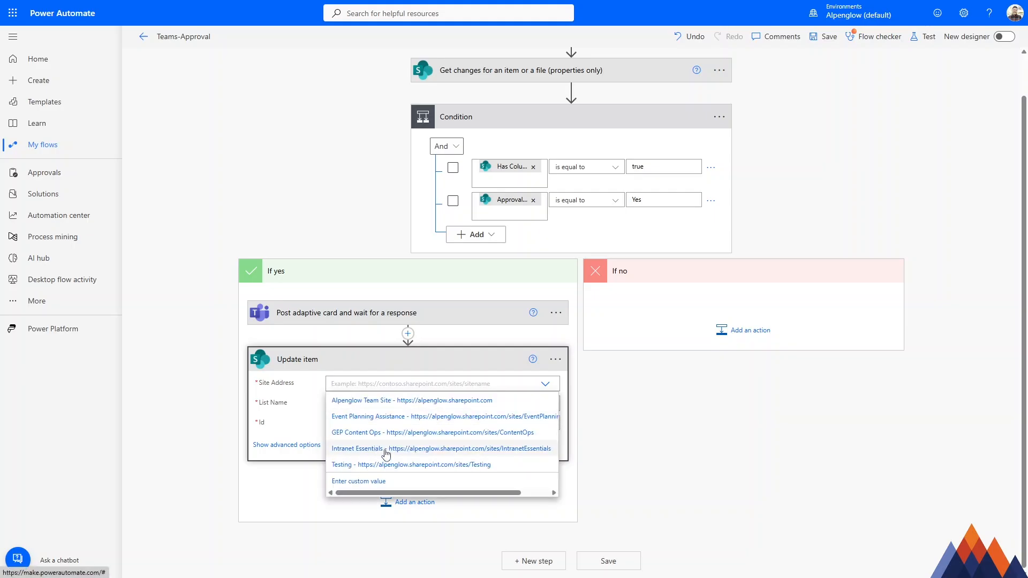
left_click(384, 449)
left_click(400, 413)
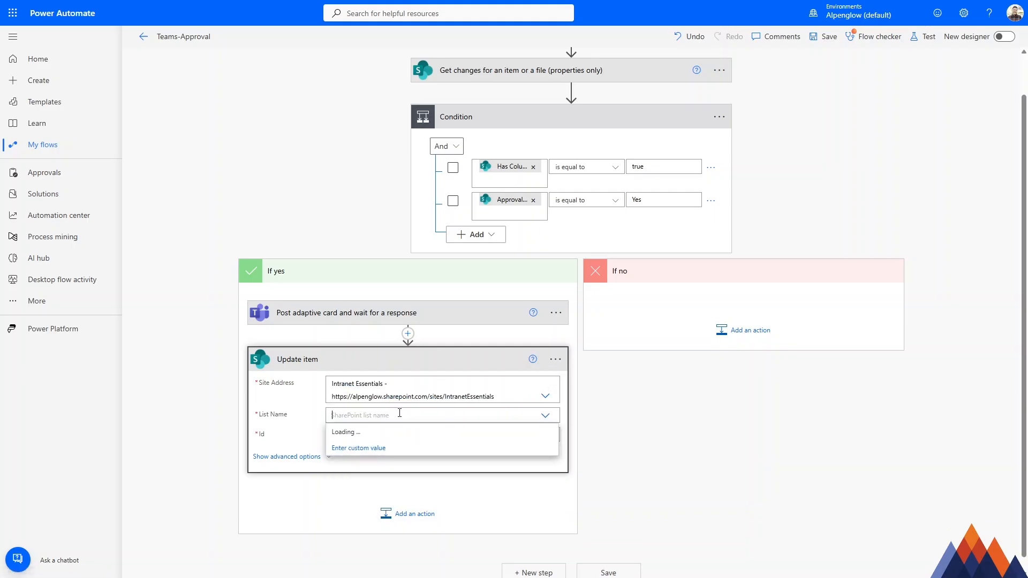
left_click(429, 393)
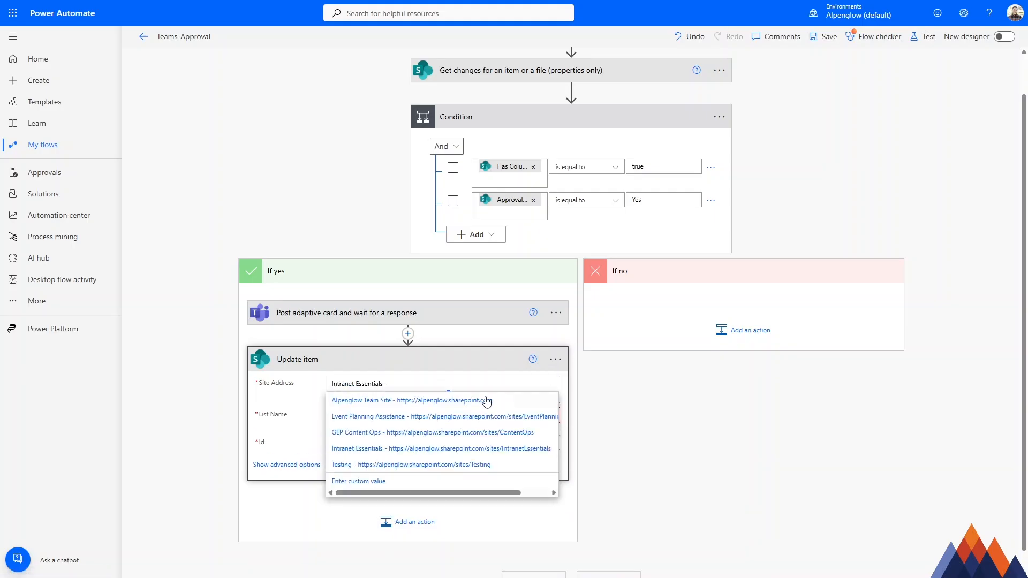
left_click(404, 422)
left_click(380, 414)
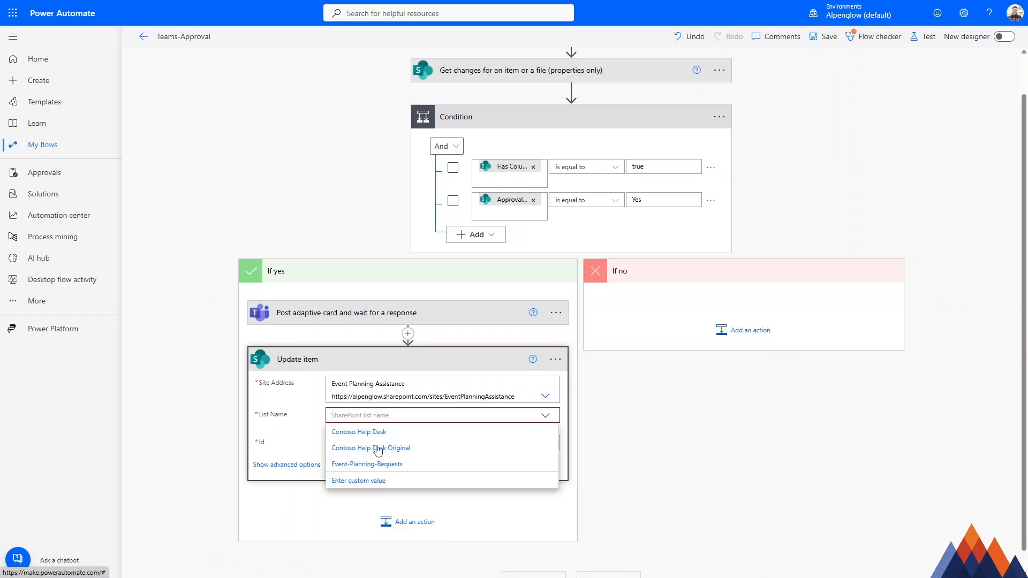
left_click(375, 463)
left_click(385, 435)
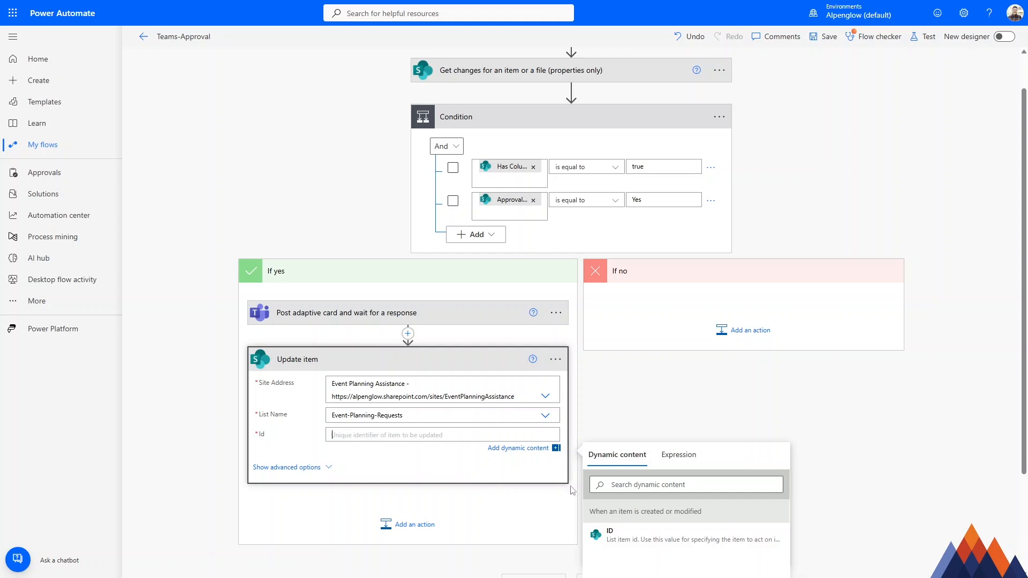
left_click(650, 538)
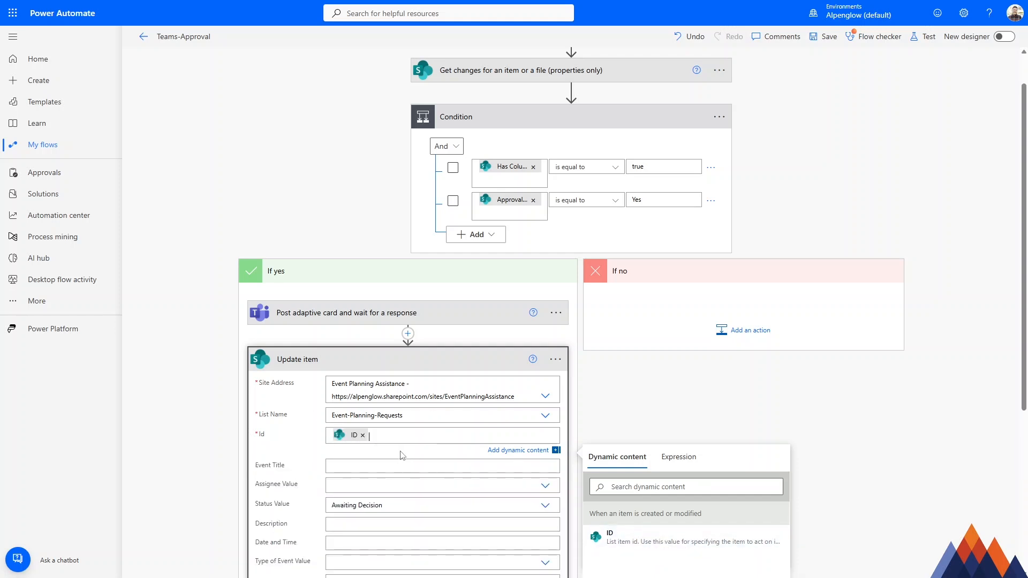
Clear the preset Status Value and Approval Requested Value in the Update item action.
scroll(402, 458, "down", 2)
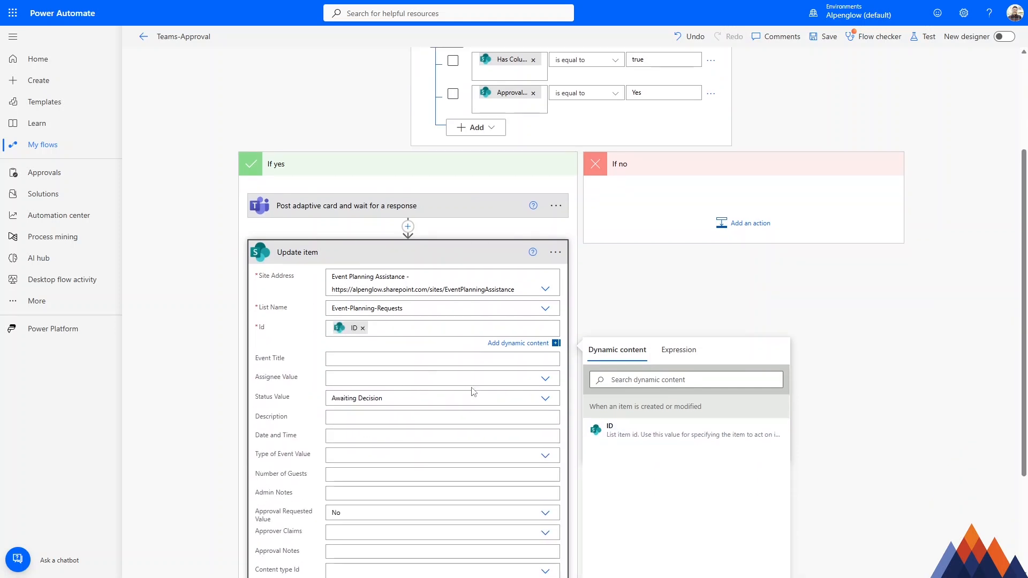
scroll(413, 398, "down", 1)
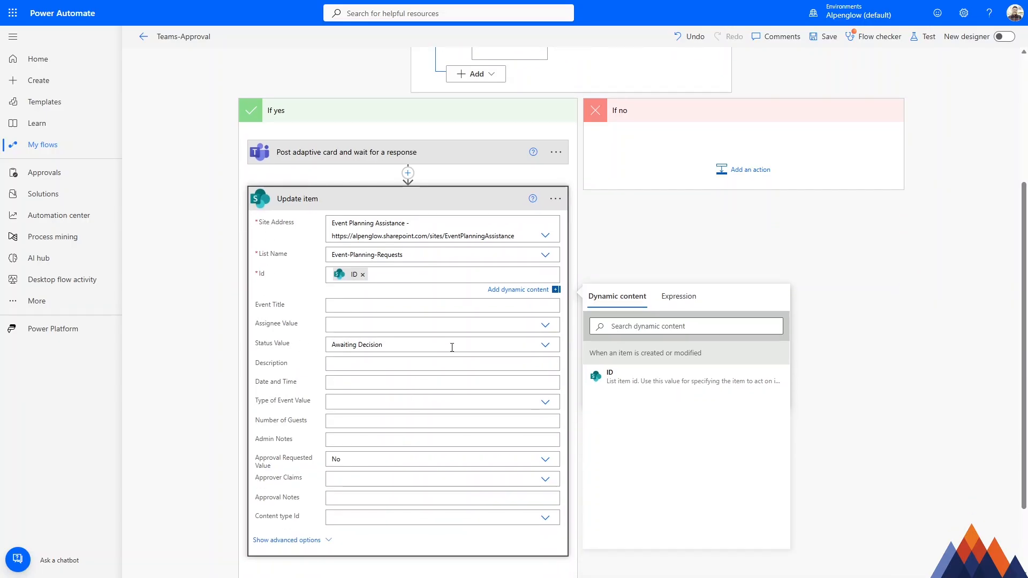
left_click(541, 351)
left_click(540, 335)
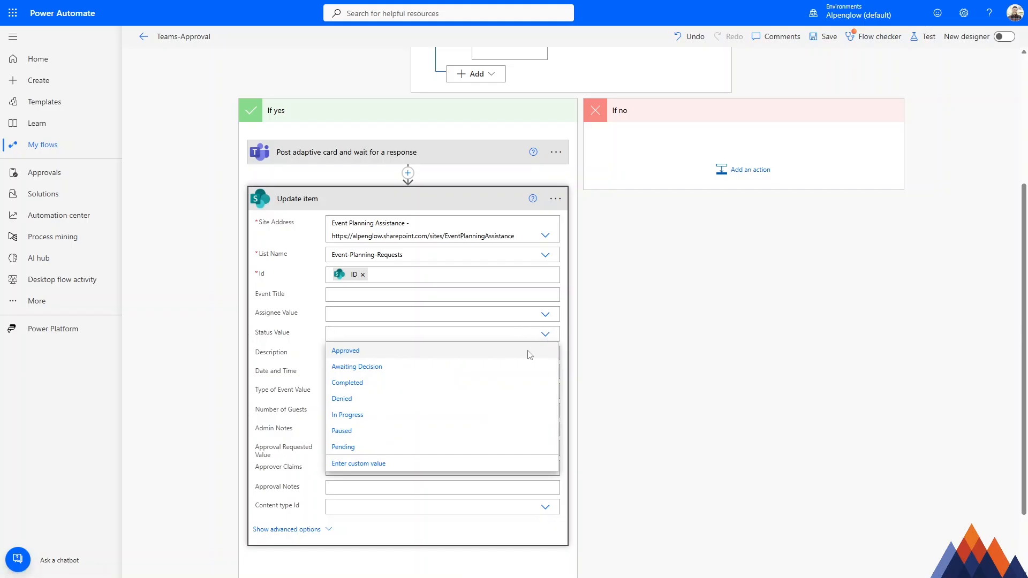
left_click(356, 356)
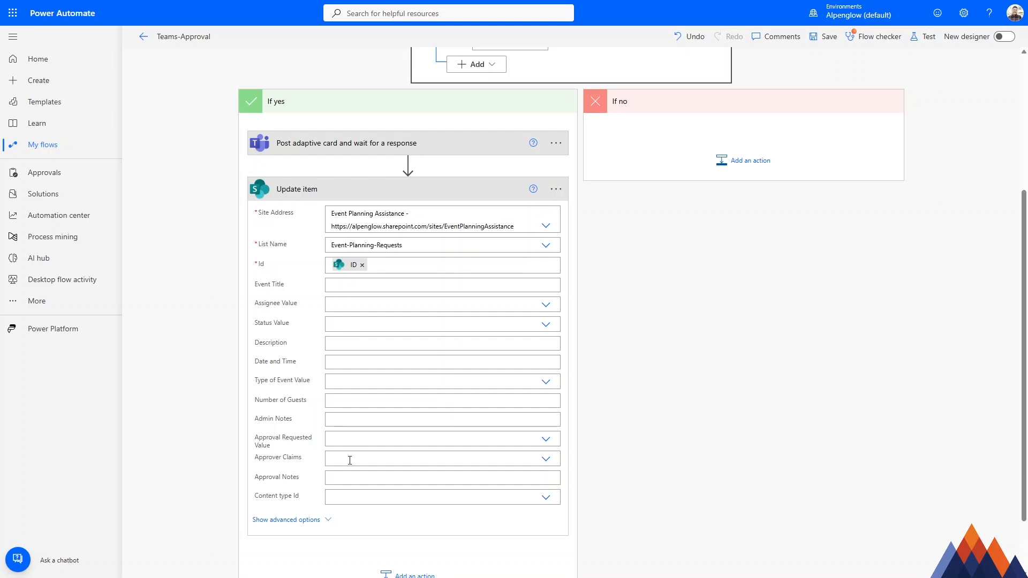
Switch Approver Claims to a custom value and look through the dynamic content for a responder field.
left_click(499, 462)
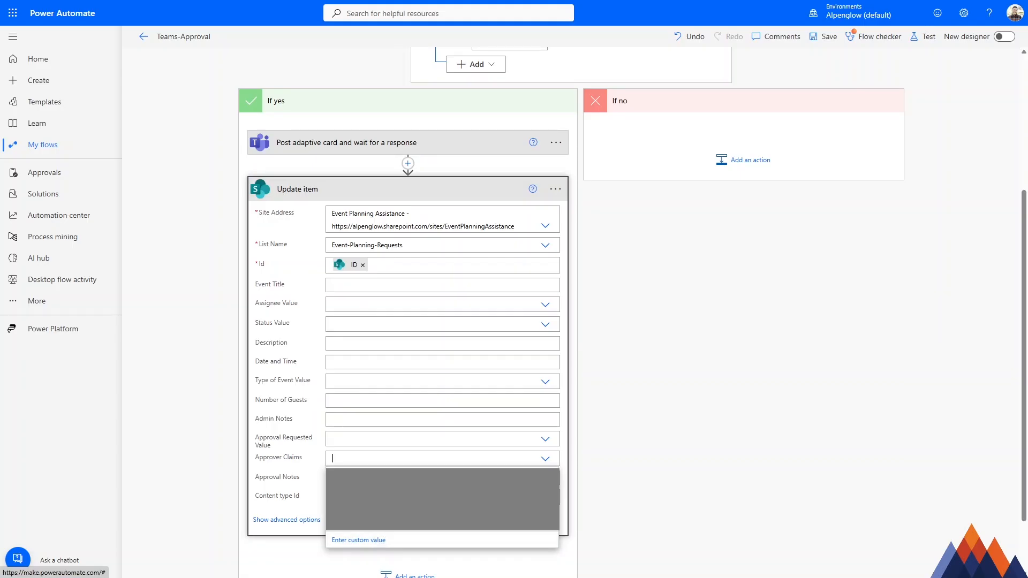
left_click(378, 543)
scroll(722, 420, "down", 2)
scroll(744, 417, "down", 3)
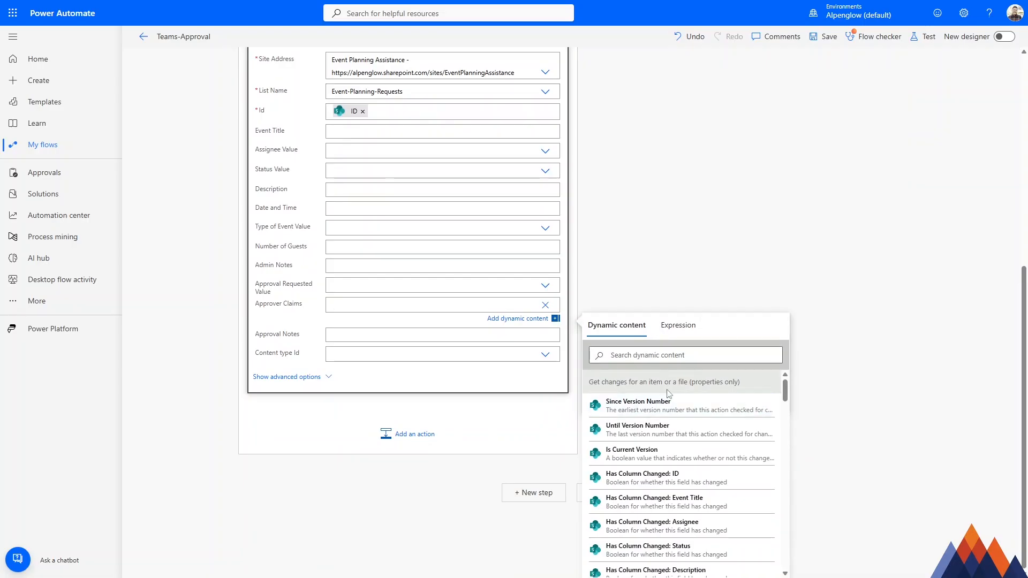
scroll(714, 396, "down", 15)
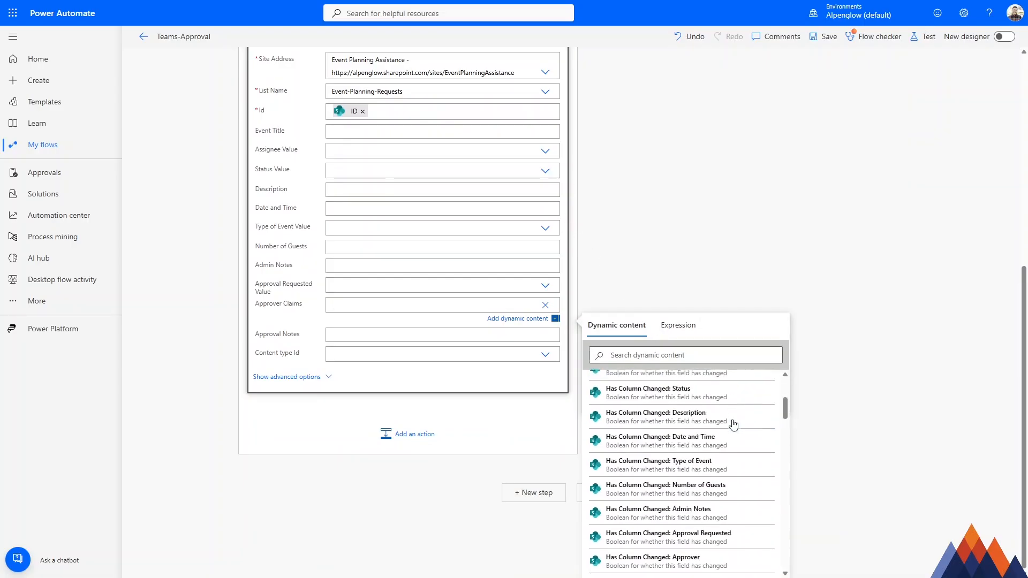
scroll(733, 425, "down", 12)
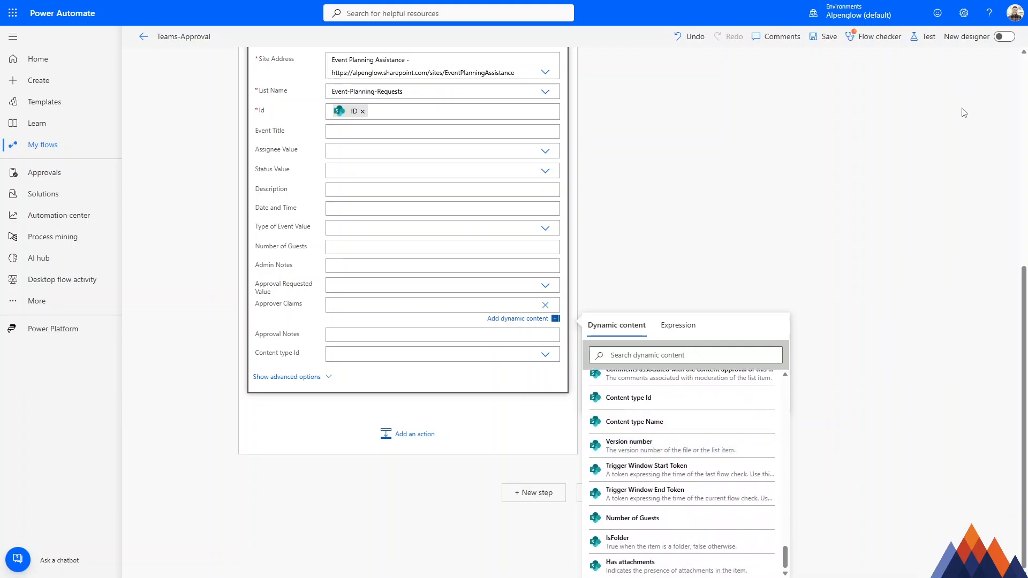
scroll(717, 515, "up", 8)
scroll(721, 517, "up", 10)
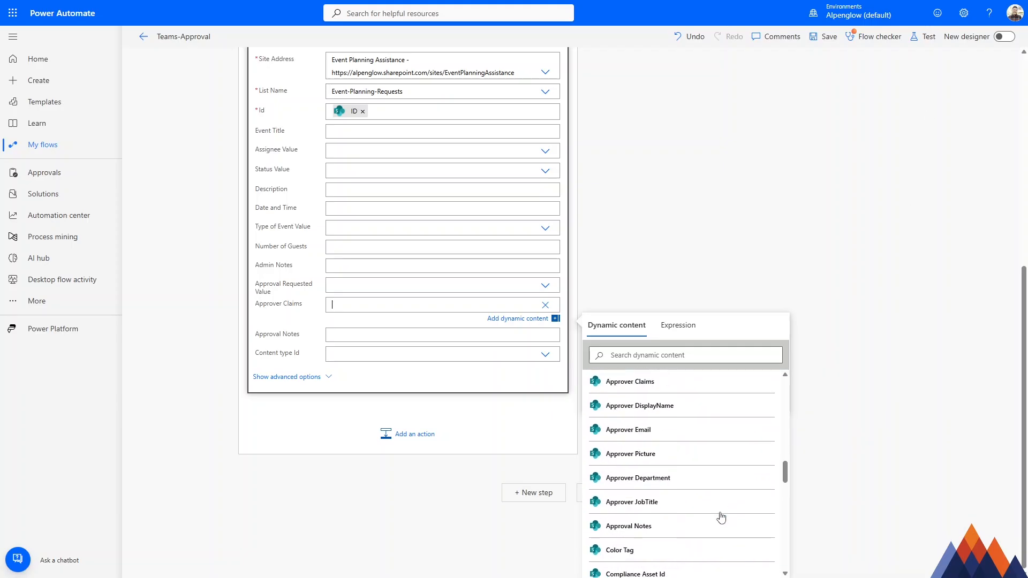
scroll(721, 517, "up", 3)
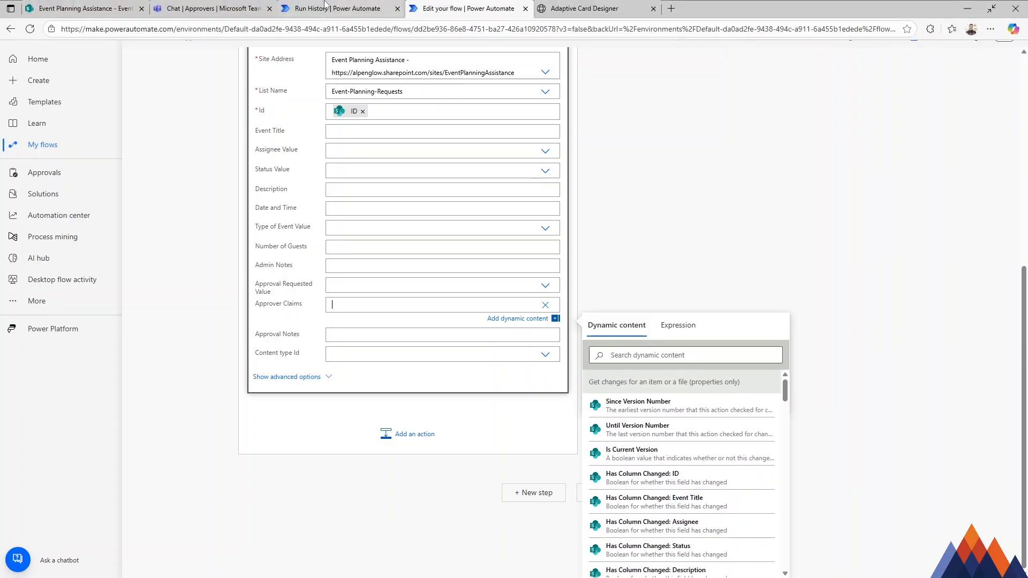
Examine the responder section of the adaptive card outputs in the run history to identify the email property's path.
left_click(325, 6)
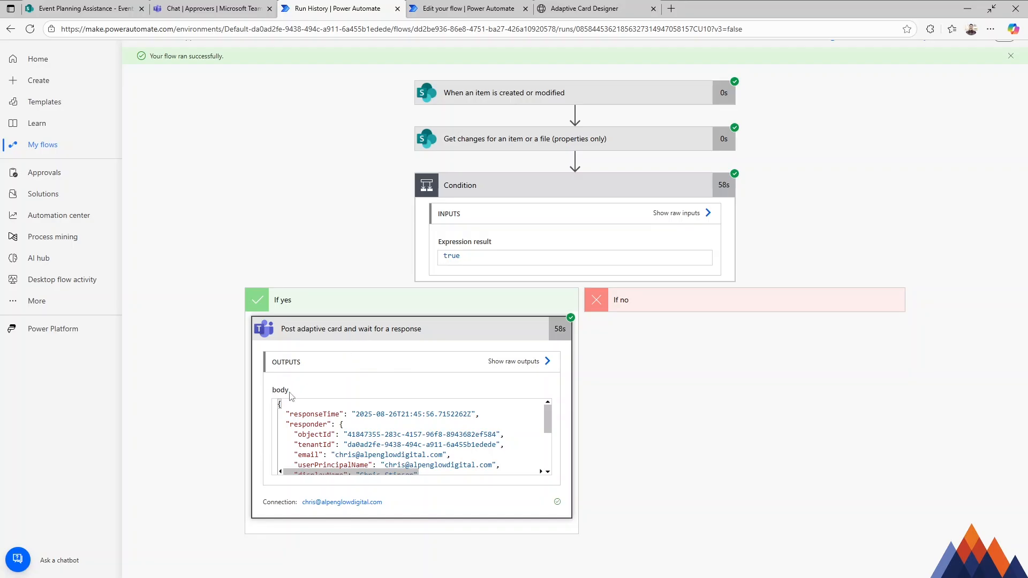
double_click(311, 425)
scroll(356, 432, "down", 1)
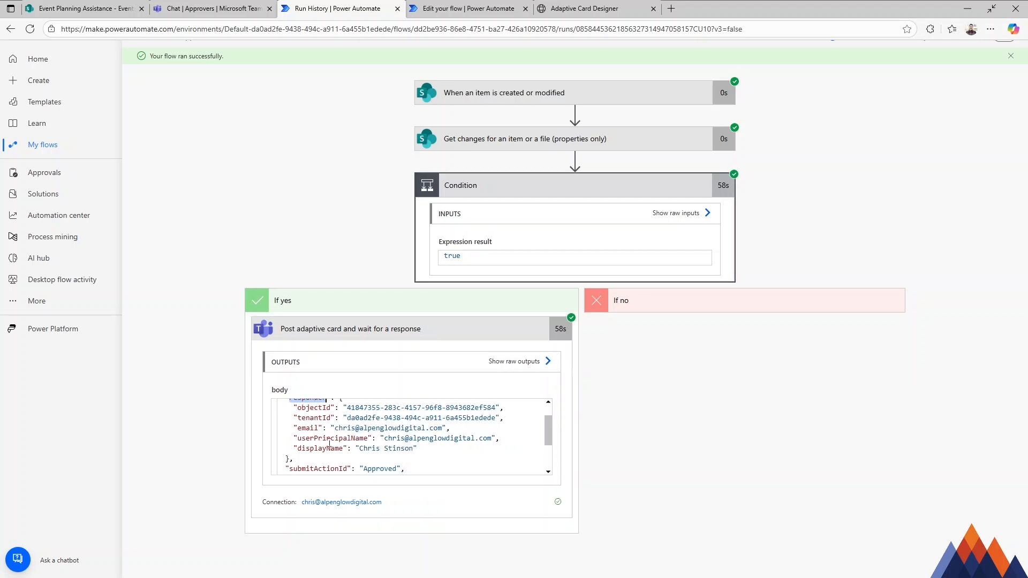
double_click(310, 428)
In the flow editor, start an Approver Claims expression with outputs('Post_adaptive_card_and_wait_for_a_response').
left_click(456, 9)
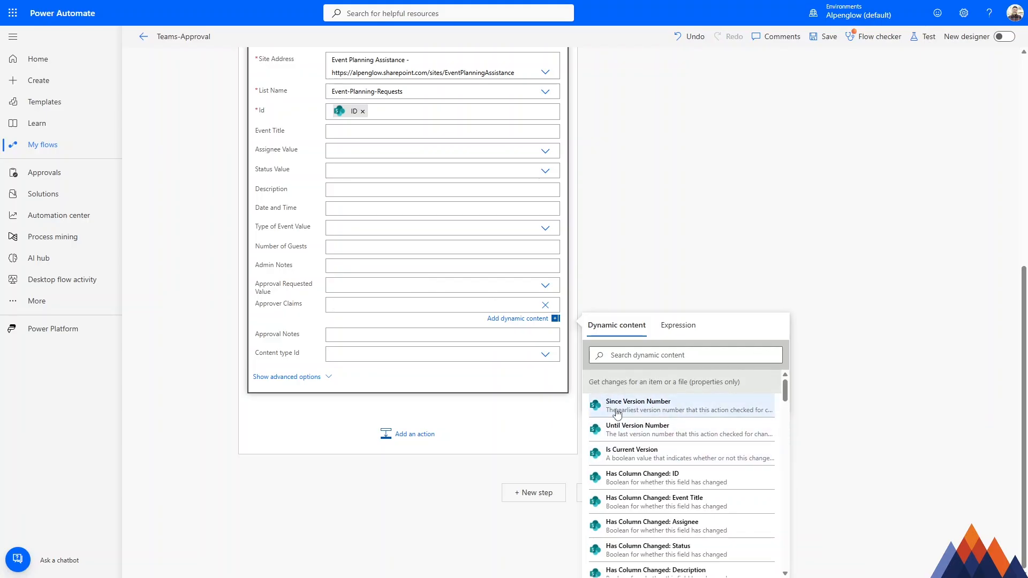
left_click(665, 322)
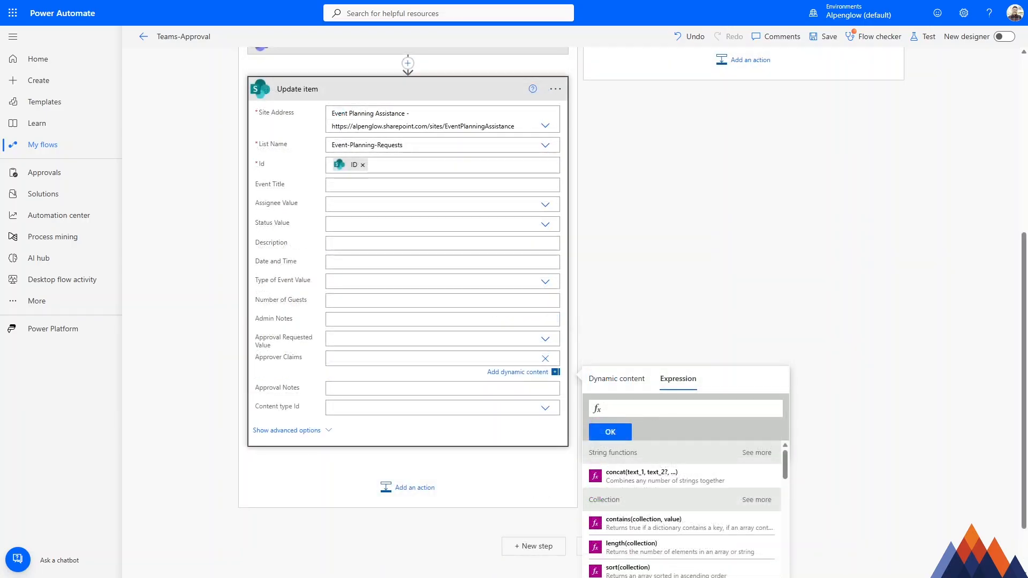
type("o")
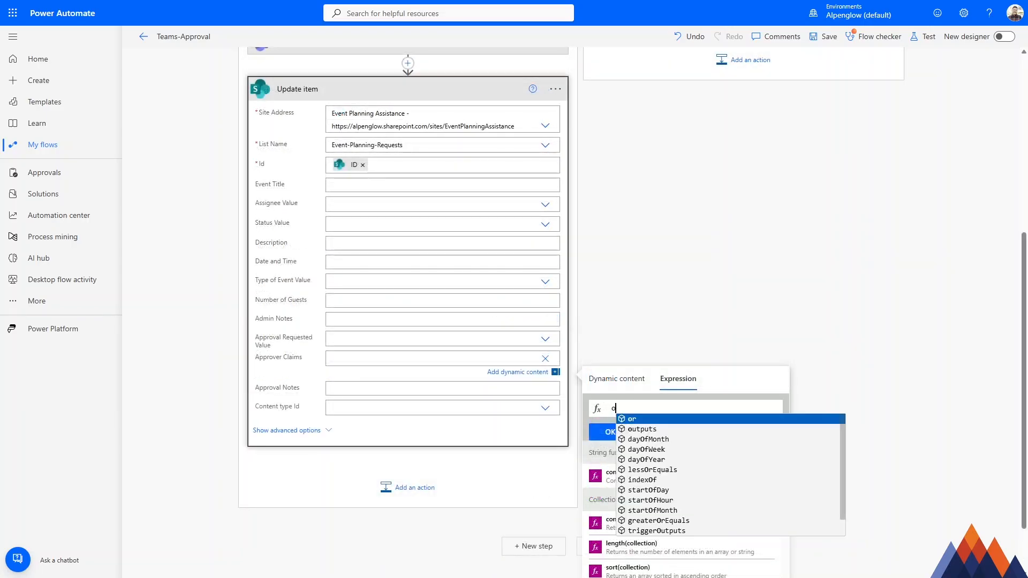
type("utputs()")
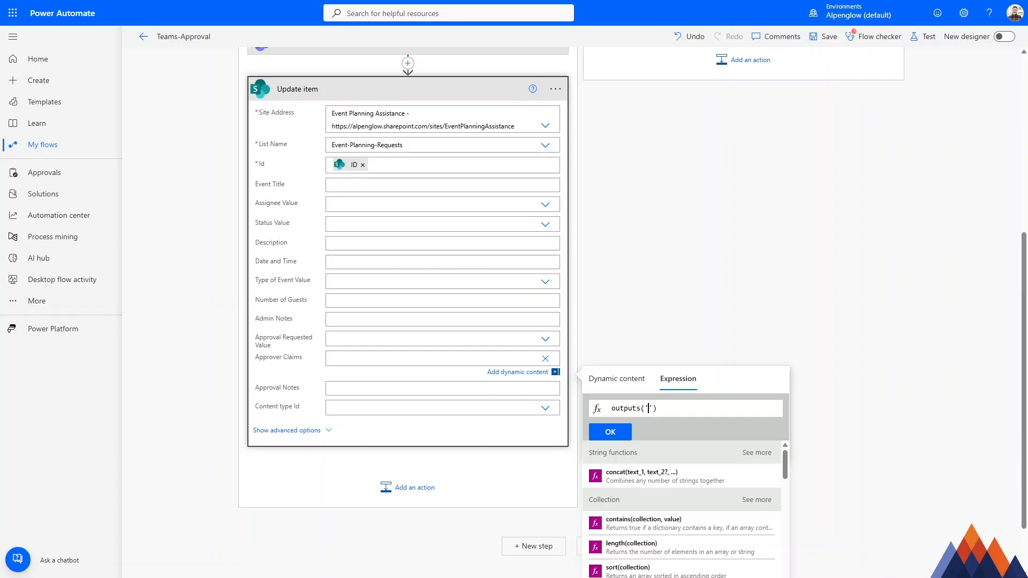
type("Post")
type("_")
type("a")
type("dap")
type("tive_card_")
type("and_wait")
type("_for_a_res")
type("ponse")
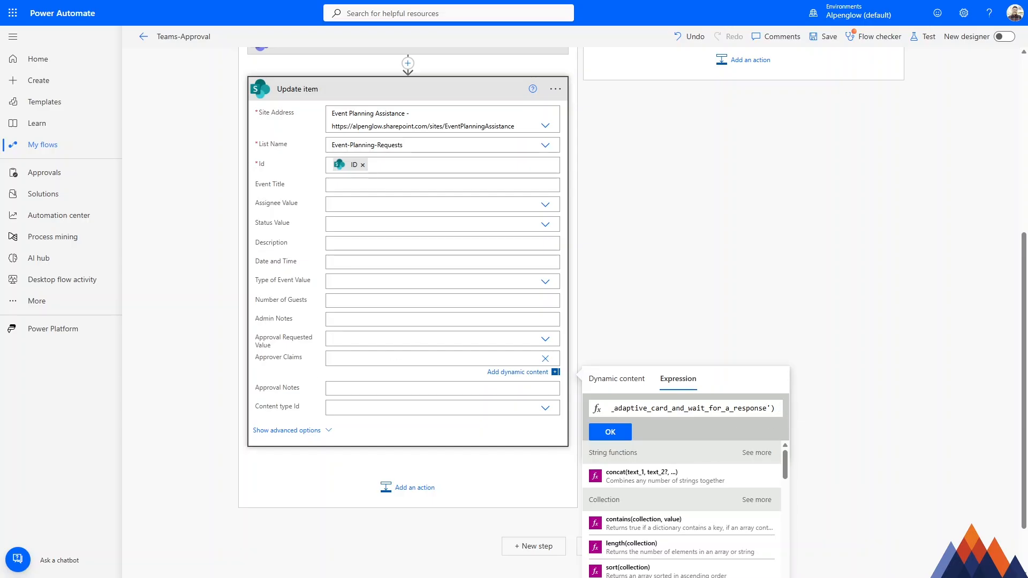
Append an empty optional property accessor, ?[''], to the outputs expression for Approver Claims.
key("Right")
key("Right")
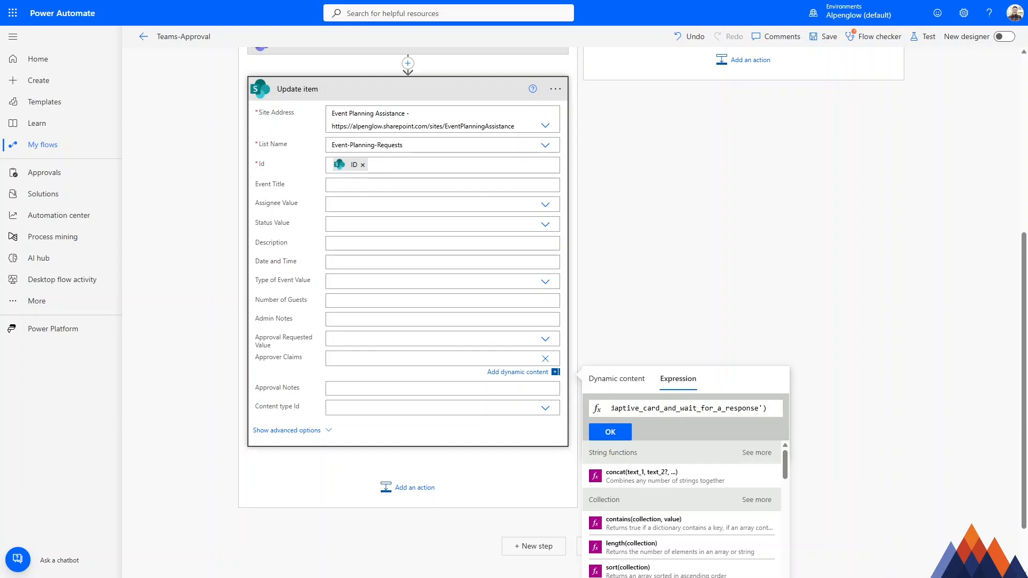
type("?")
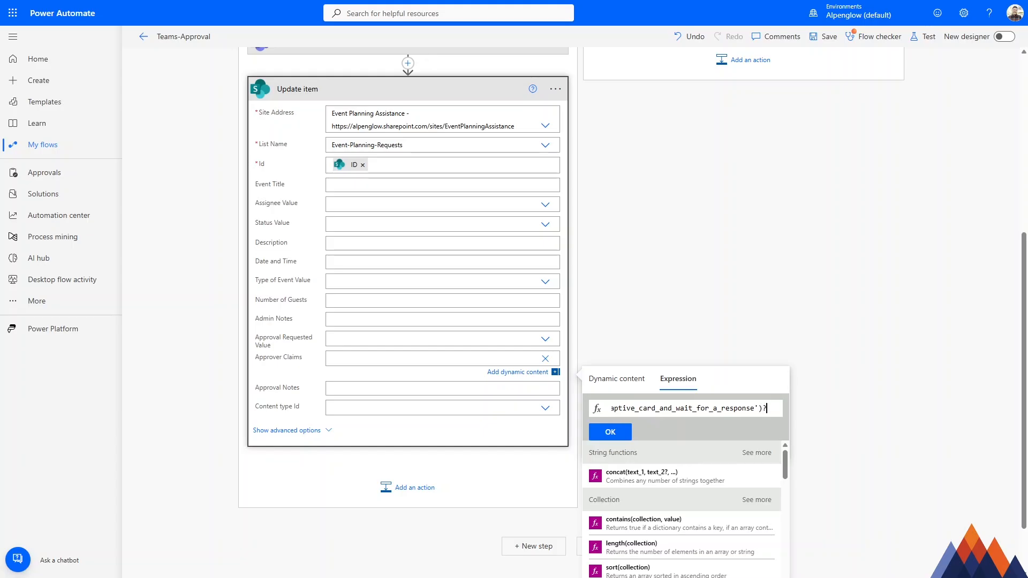
type("[]")
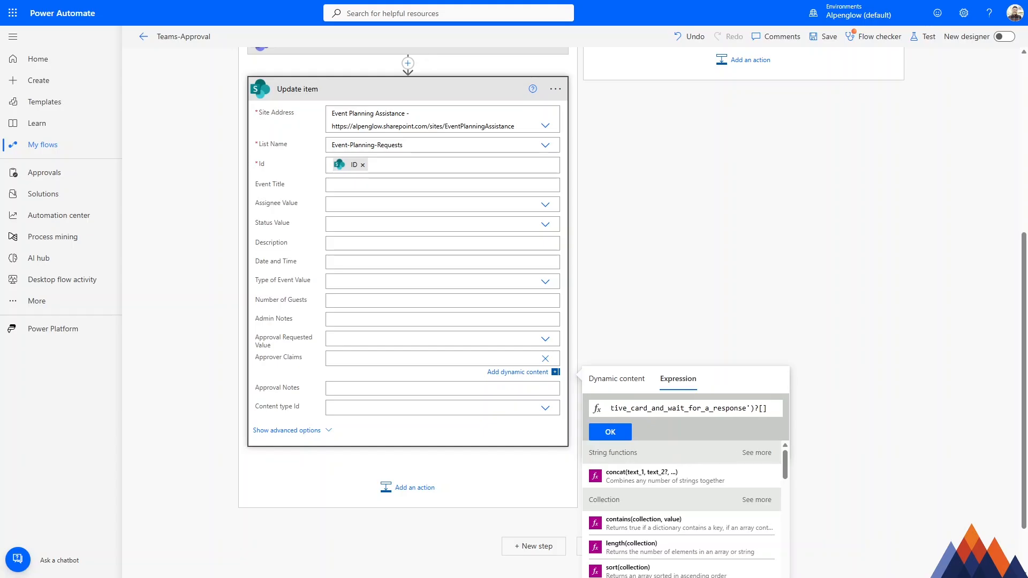
type("'")
Check the responder path in the run history, complete the accessor as body/responder/email and insert the expression into Approver Claims.
left_click(294, 2)
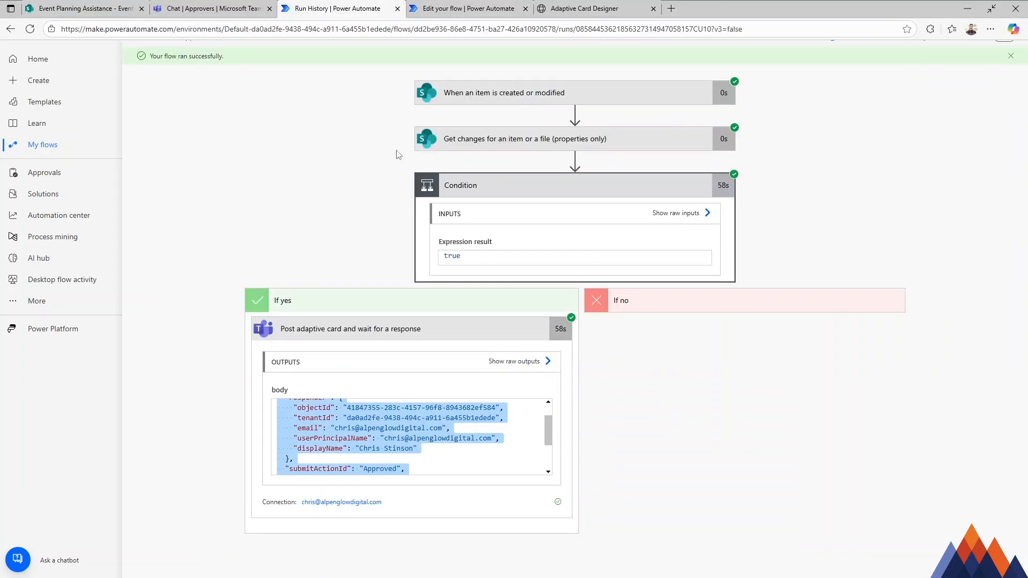
left_click(397, 438)
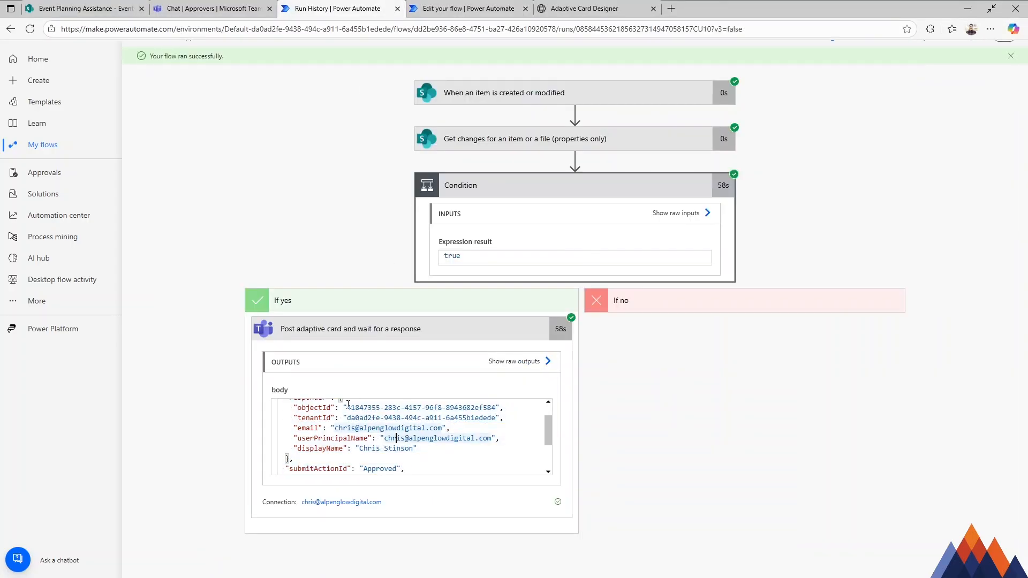
scroll(298, 421, "up", 1)
double_click(306, 423)
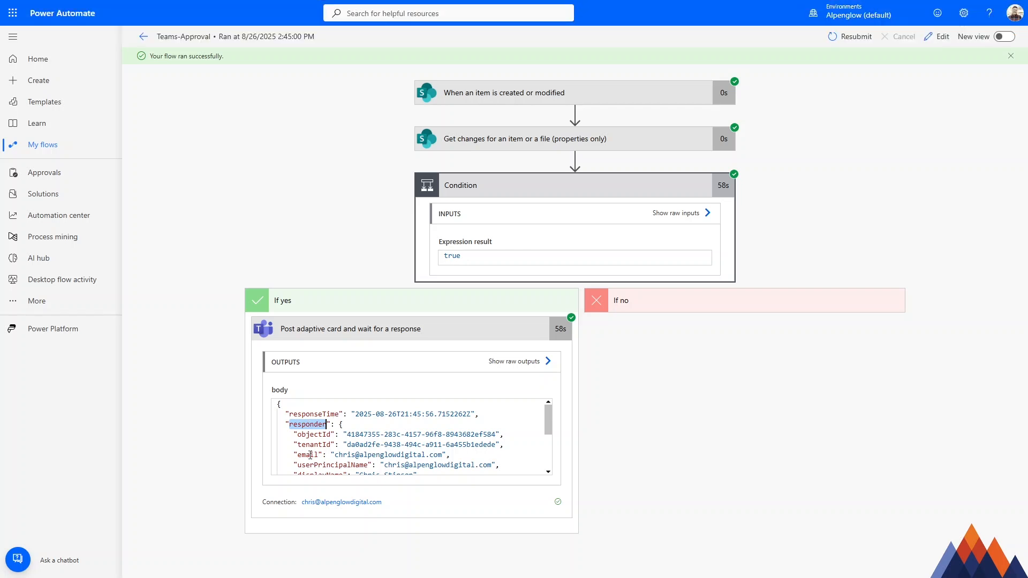
left_click(438, 8)
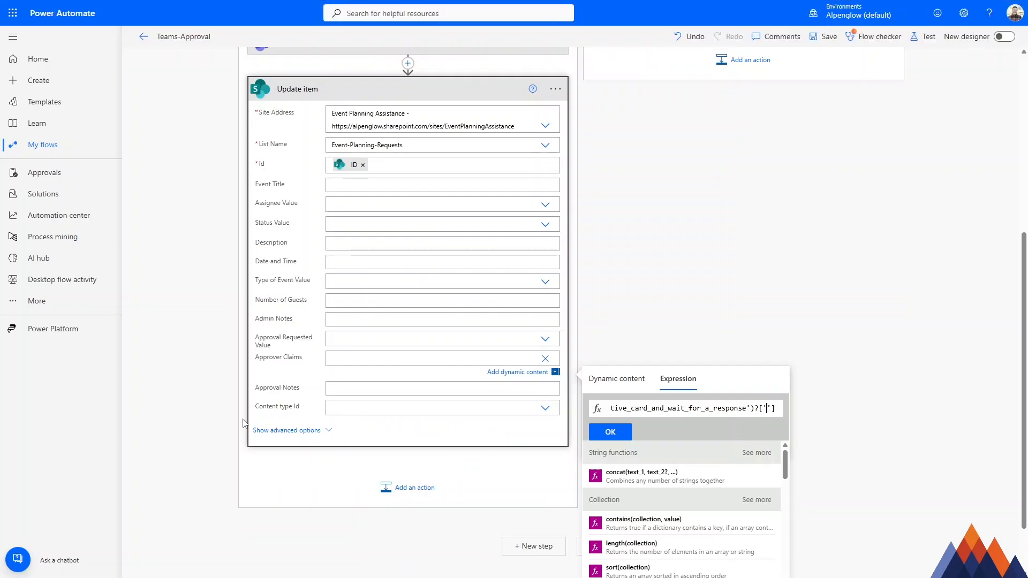
type("body/")
type("responder/")
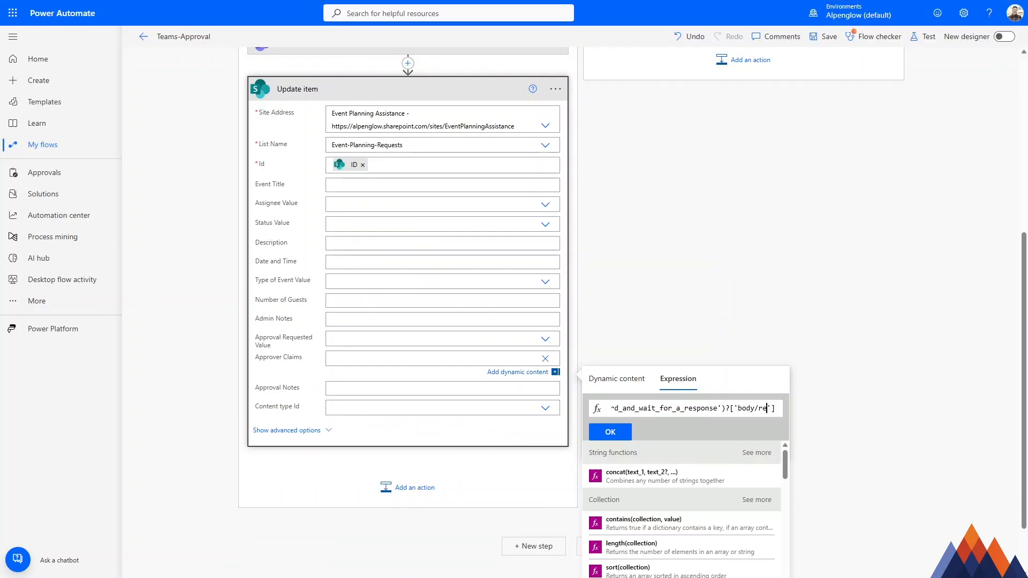
type("email")
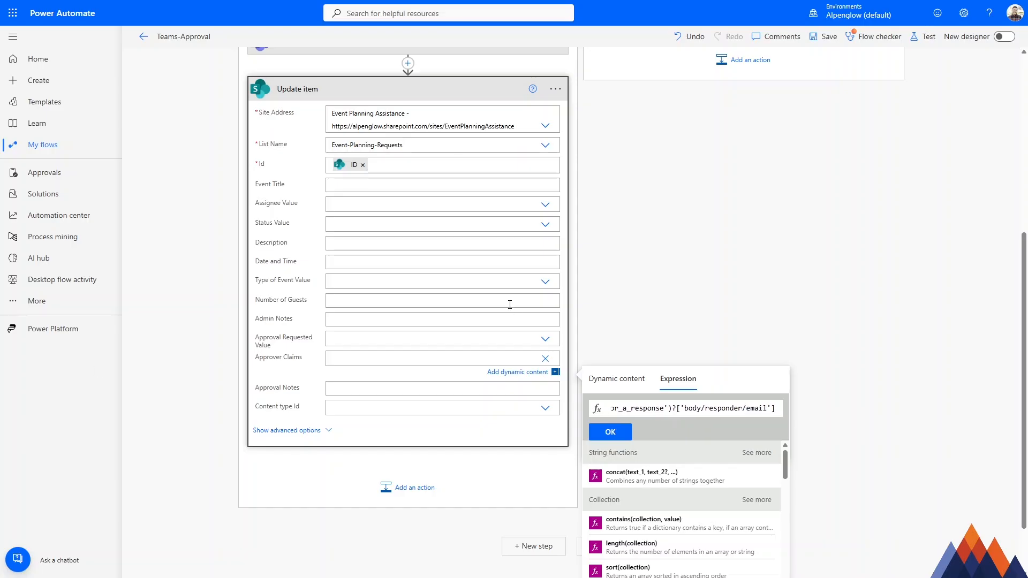
left_click(615, 431)
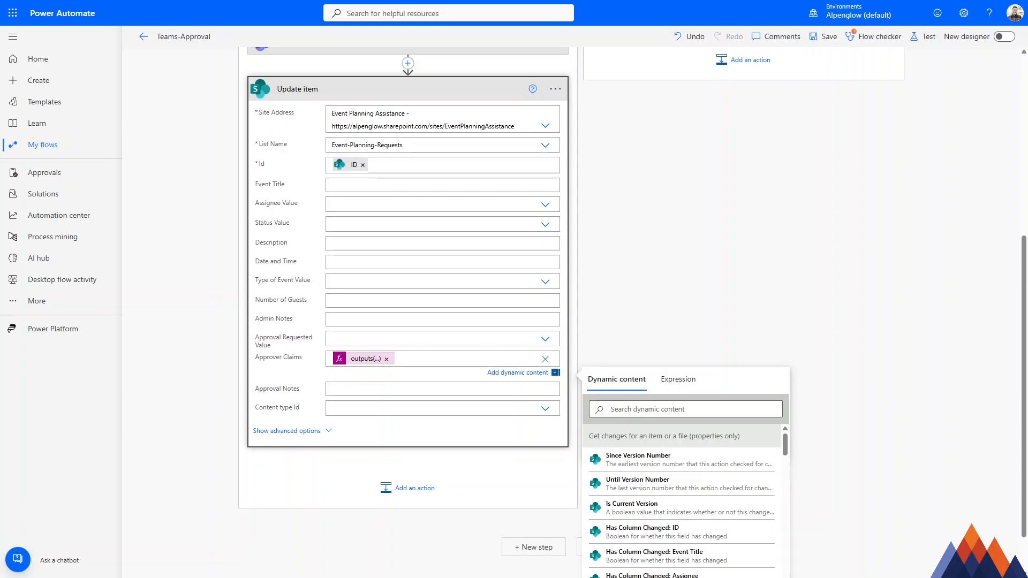
Copy the Approver Claims expression and reuse it as the starting expression for Approval Notes.
left_click(371, 363)
triple_click(677, 410)
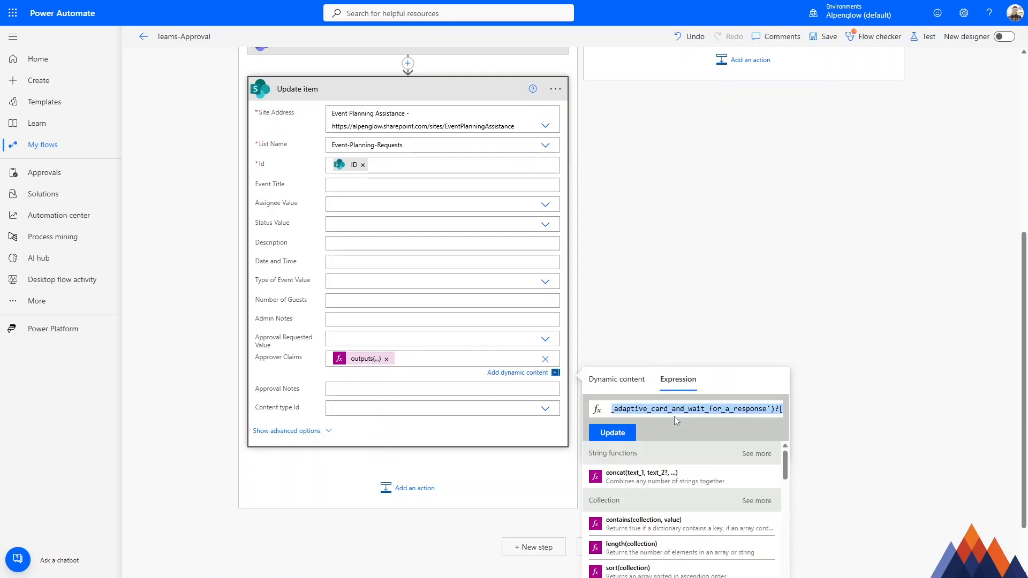
left_click(432, 389)
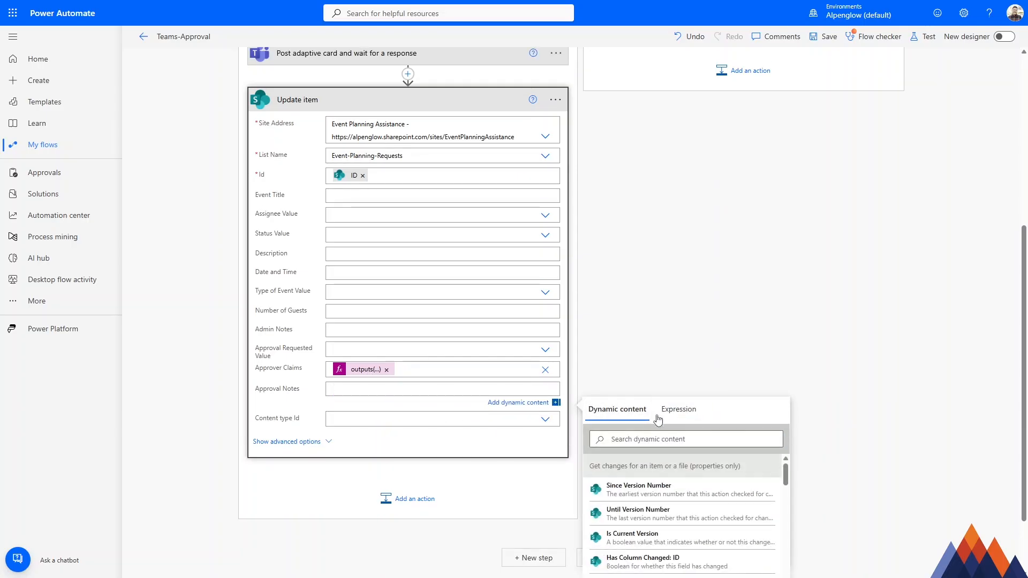
scroll(699, 485, "down", 5)
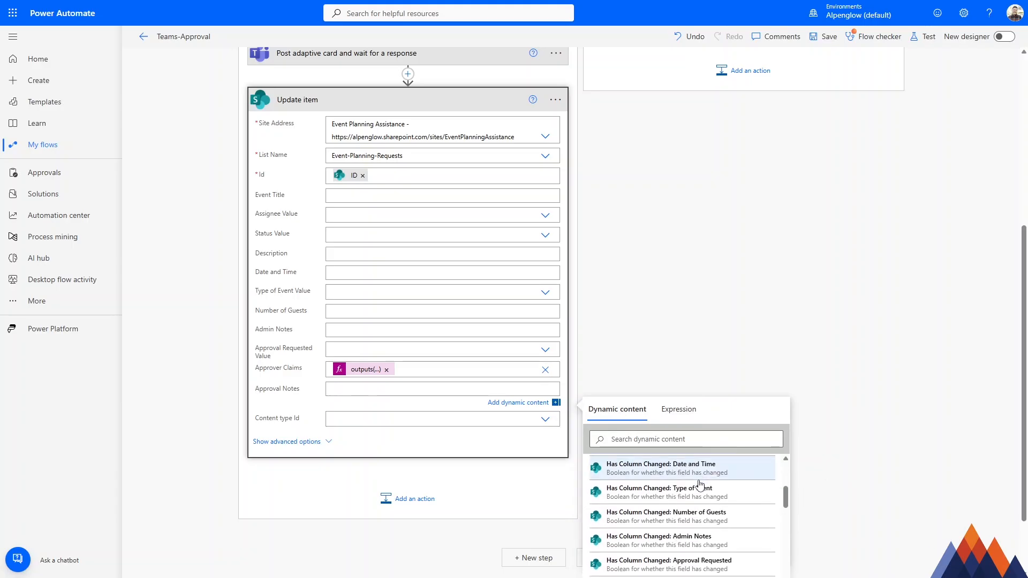
scroll(699, 485, "up", 10)
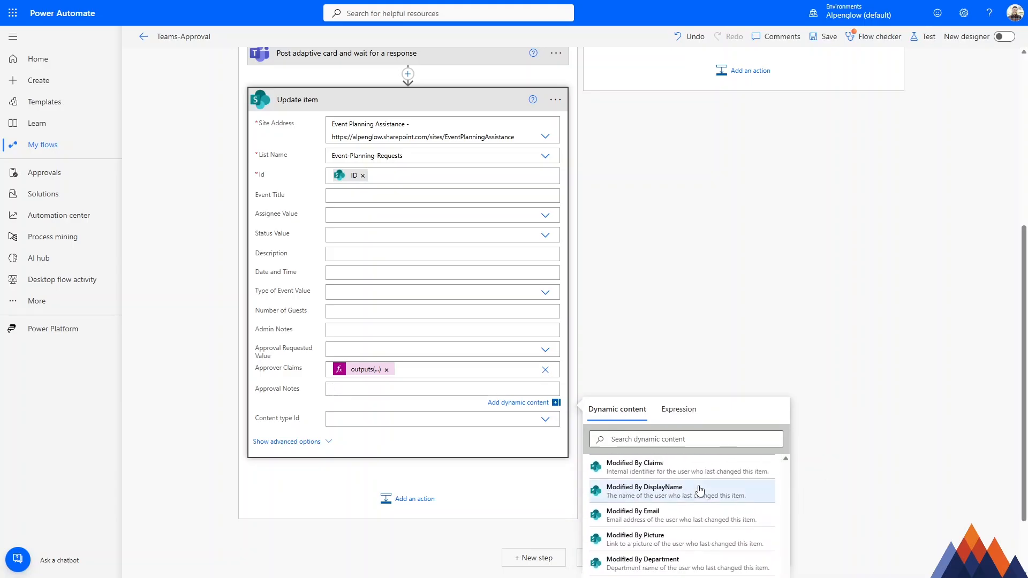
left_click(679, 409)
type("outputs('Post_adaptive_card_and_wait_for_a_response')['body/responder/email']")
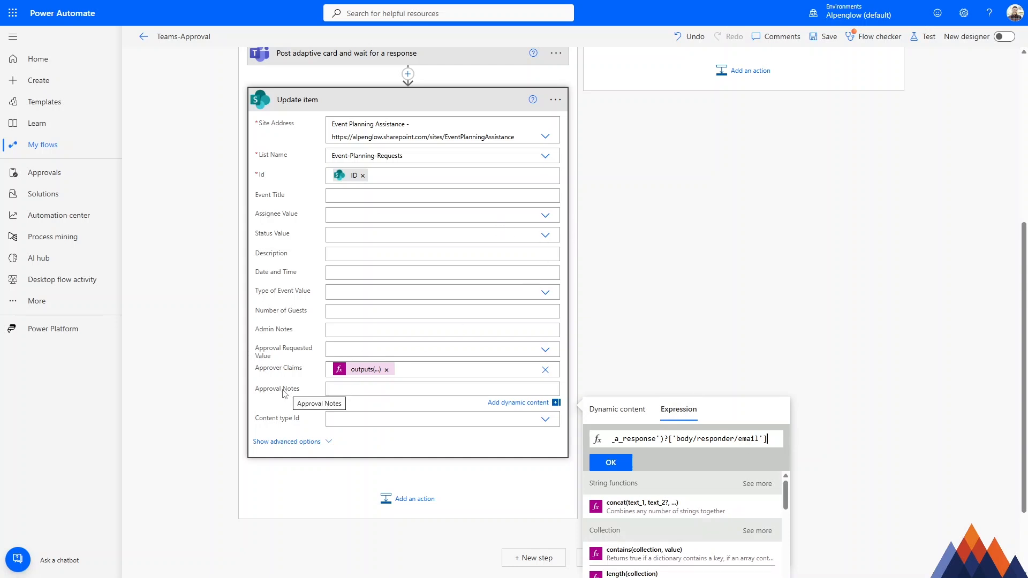
Examine the data section of the adaptive card outputs in the run history to identify the approval notes property's path.
mouse_move(292, 3)
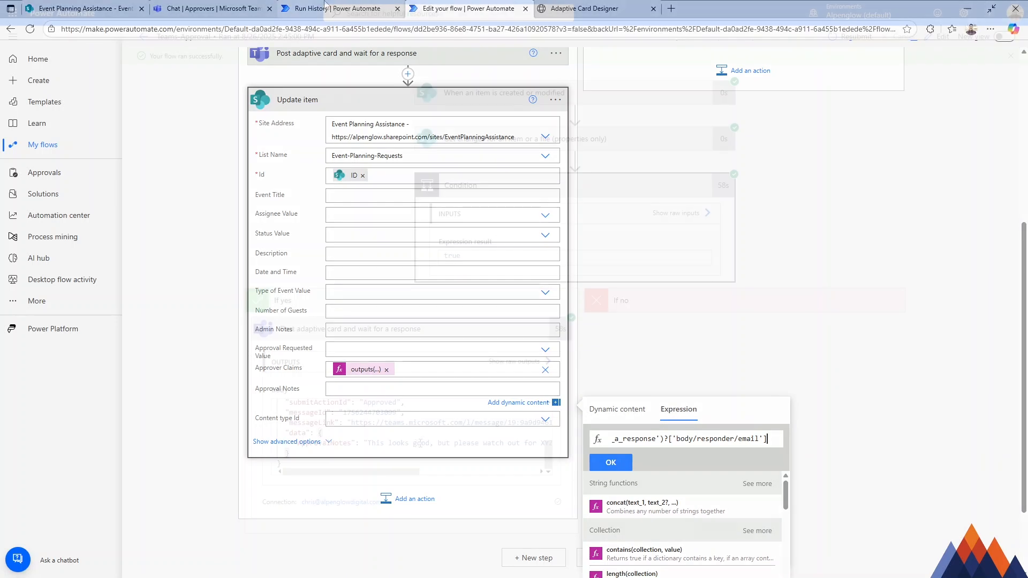
scroll(378, 430, "up", 2)
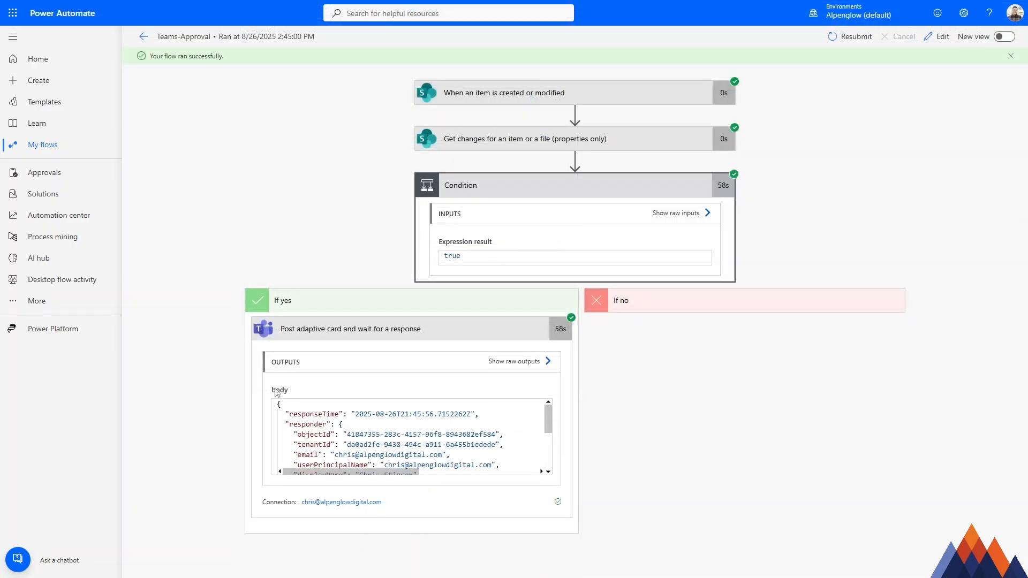
scroll(305, 409, "down", 2)
scroll(312, 411, "up", 2)
scroll(312, 410, "down", 3)
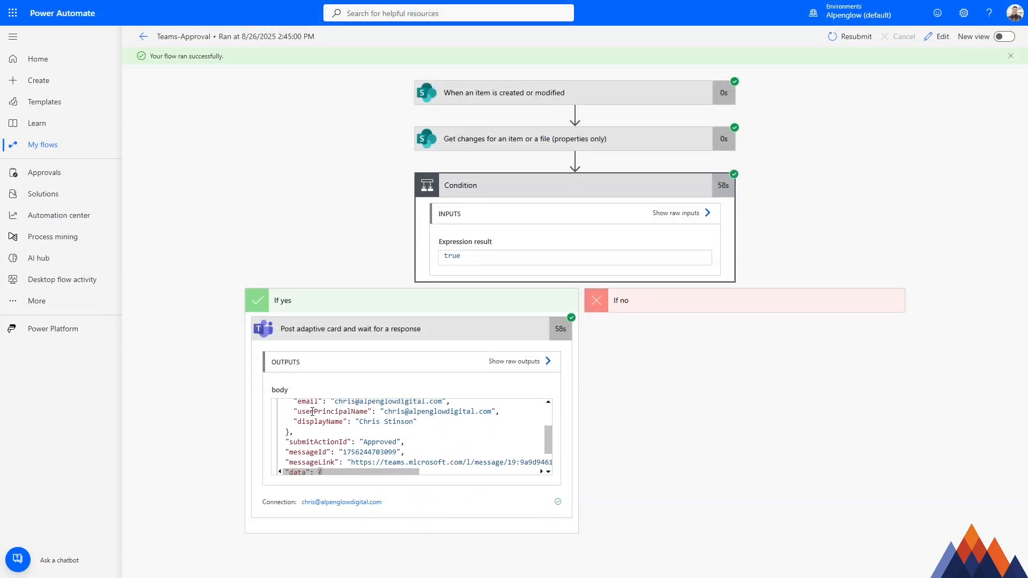
double_click(299, 446)
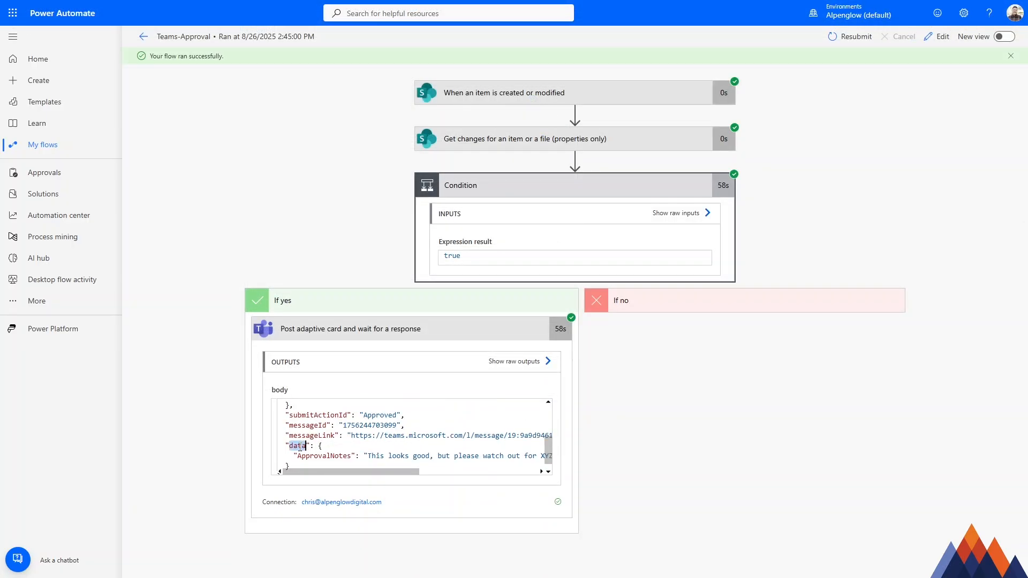
scroll(337, 447, "down", 1)
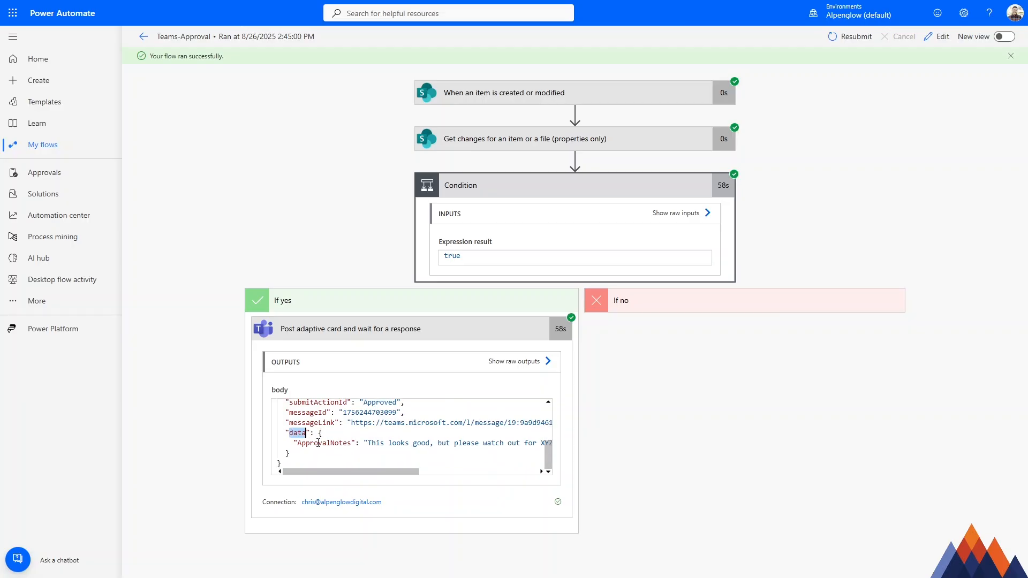
double_click(318, 443)
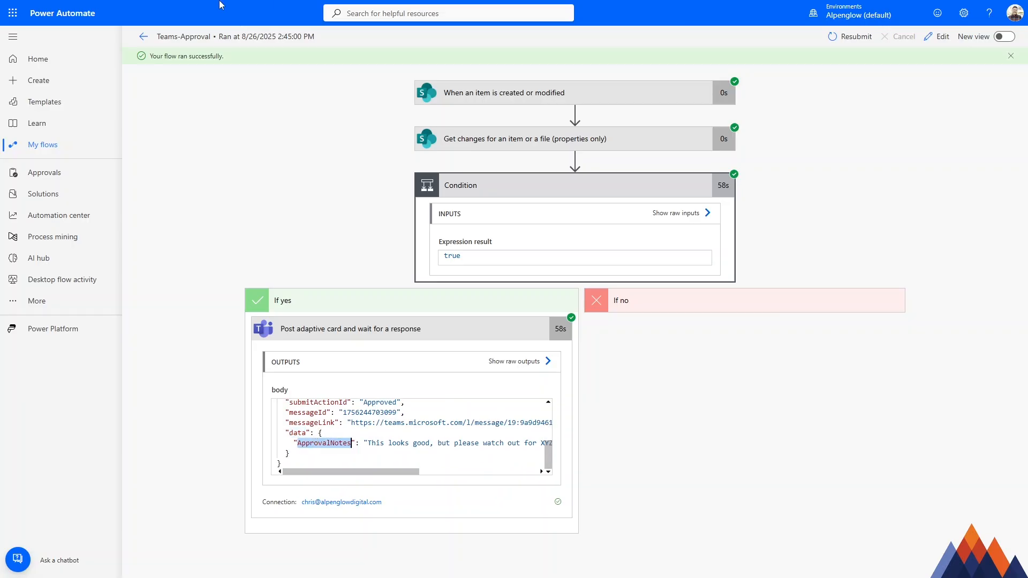
Change the expression's path to body/data/ApprovalNotes in the flow editor and insert it into Approval Notes.
left_click(467, 8)
double_click(728, 438)
type("data")
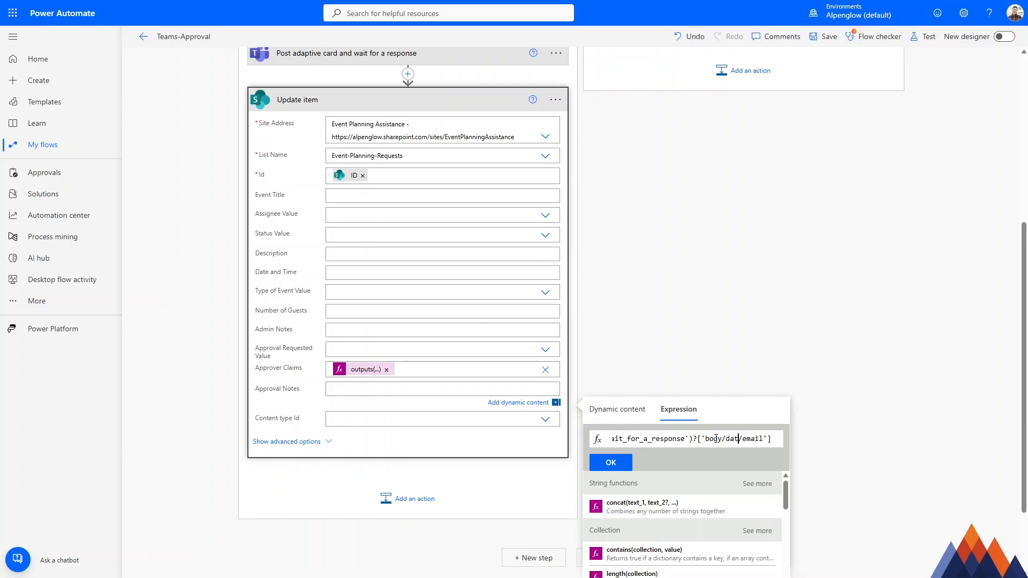
key("Right")
key("Delete")
key("Delete")
key("Delete")
key("Delete")
key("Delete")
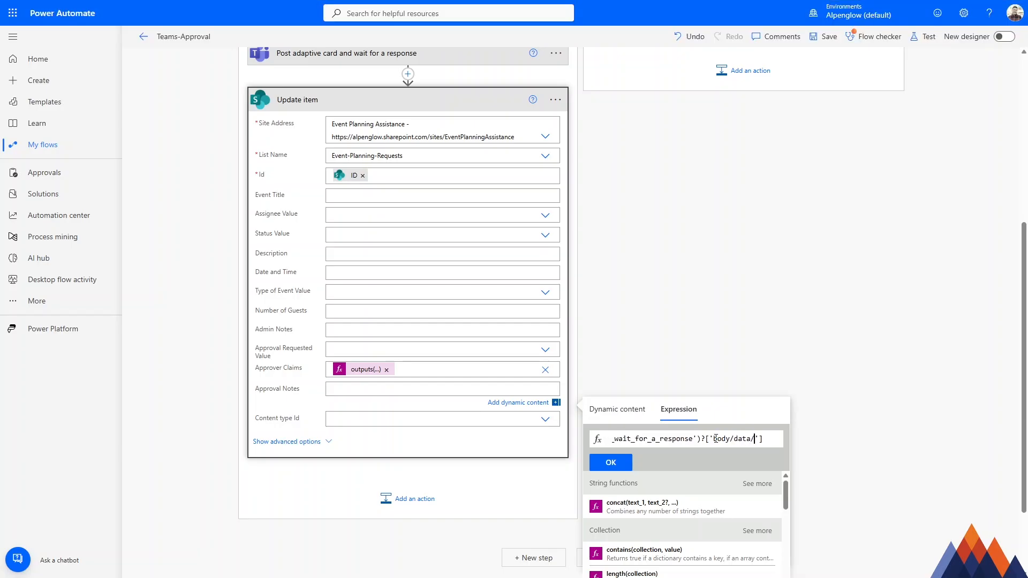
type("ApprovalNot")
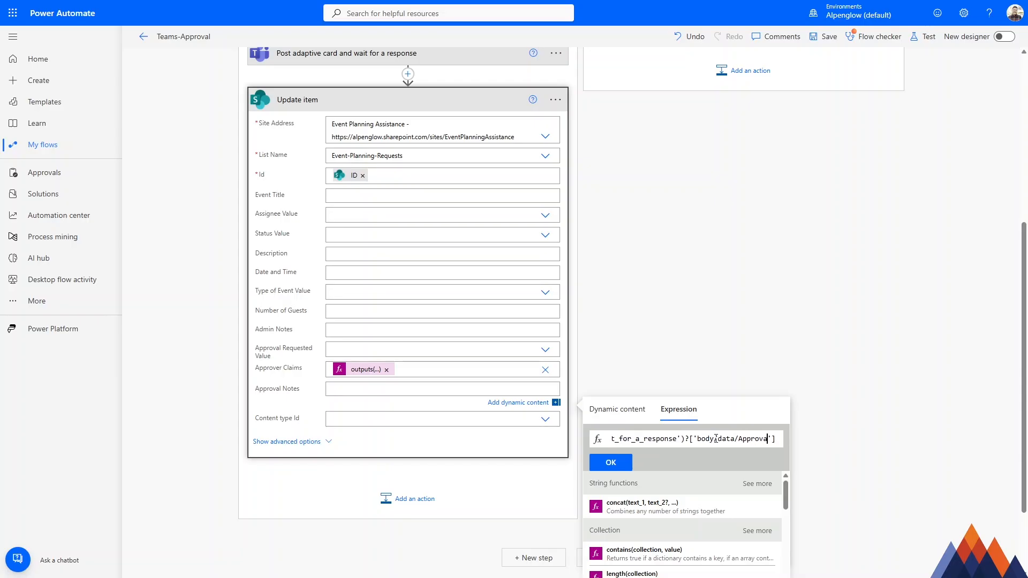
type("es")
left_click(610, 462)
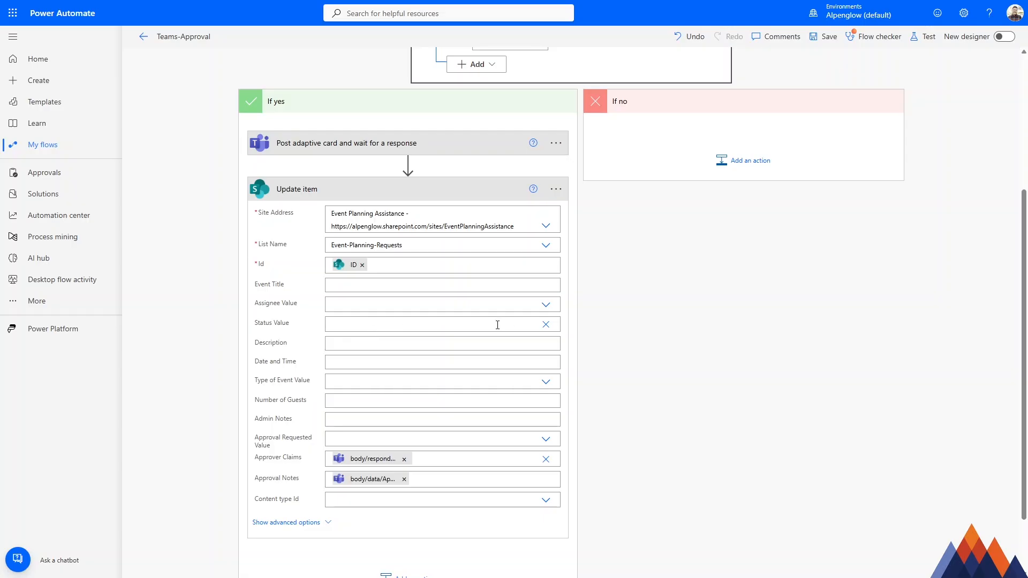
Choose a custom value for Status Value in Update item and start an expression with if(equals()).
left_click(544, 327)
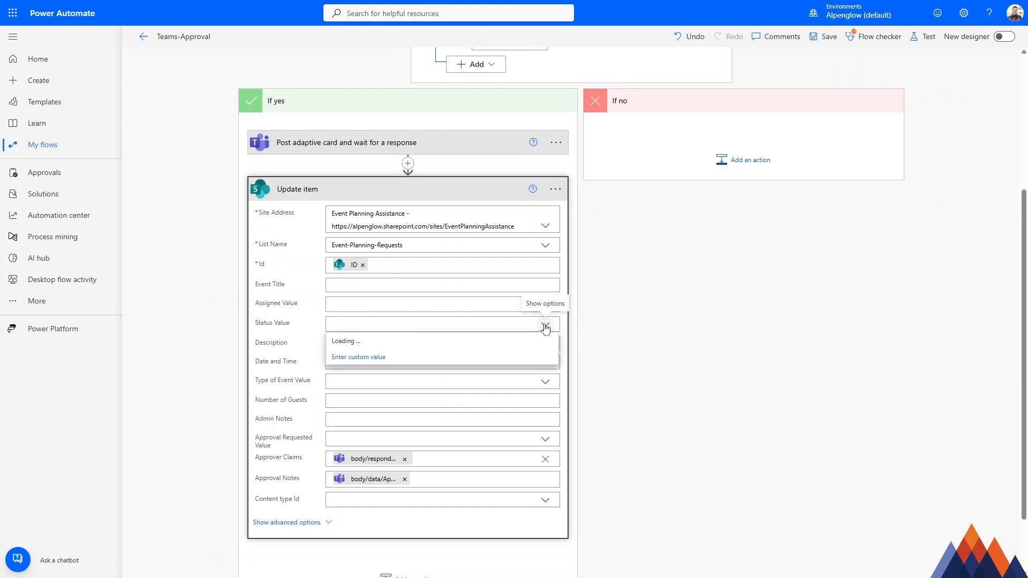
left_click(518, 326)
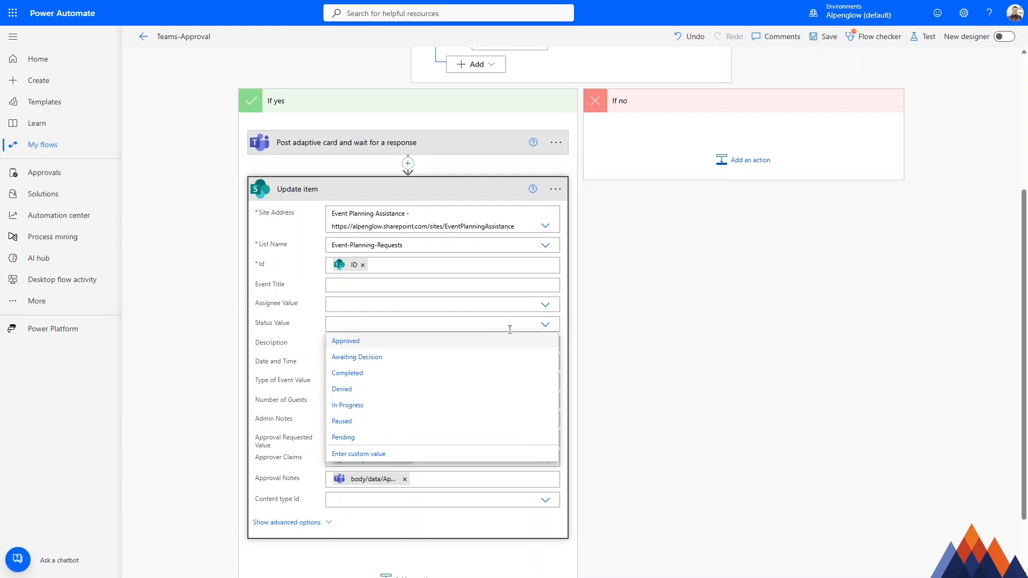
left_click(395, 455)
left_click(680, 345)
left_click(681, 347)
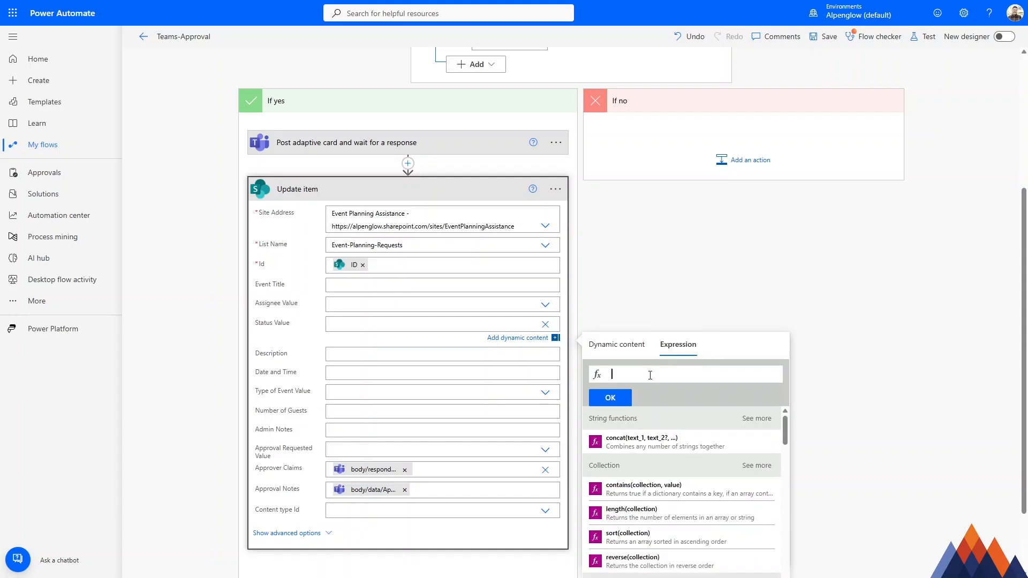
type("if")
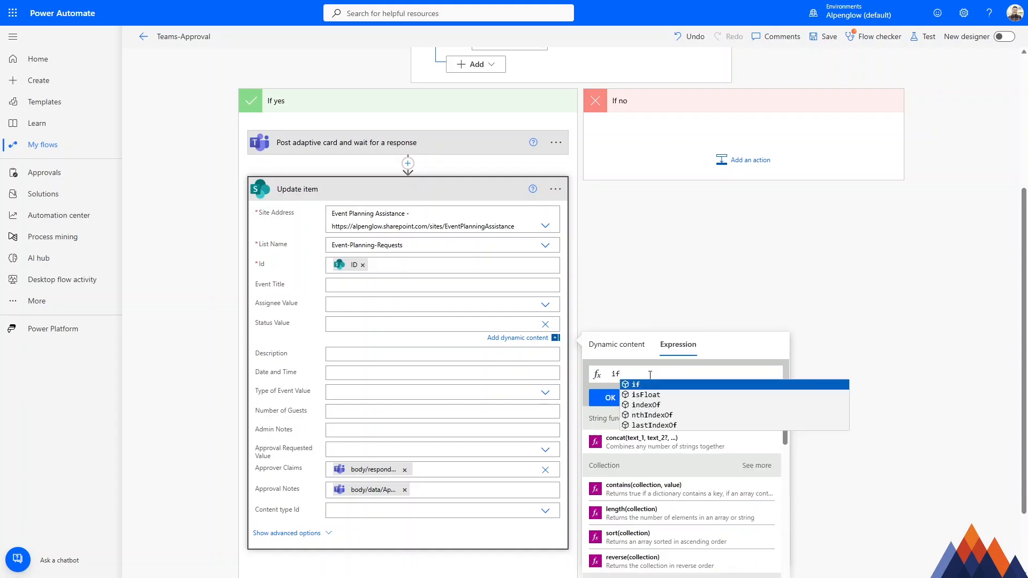
type("(")
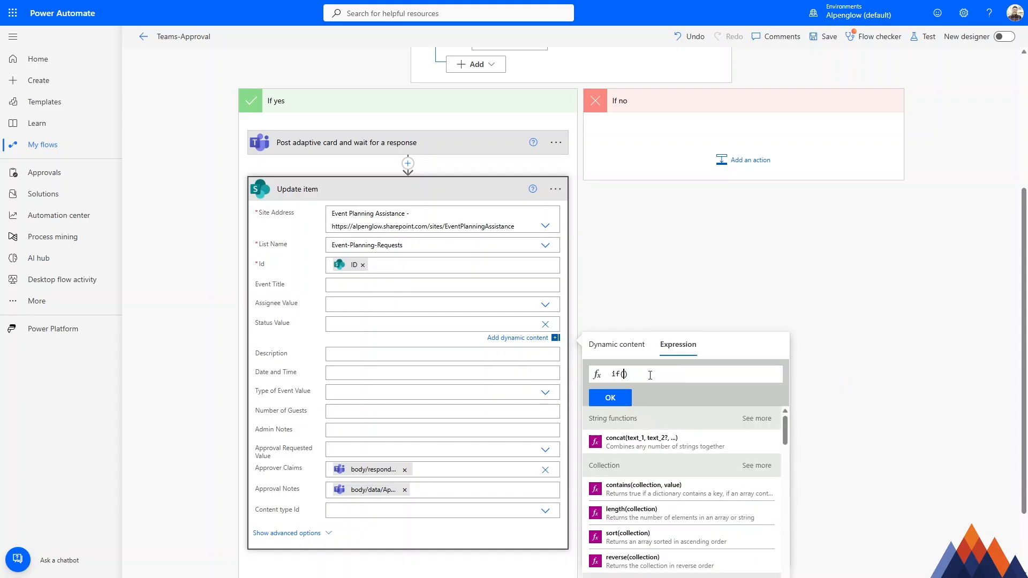
type("equals(")
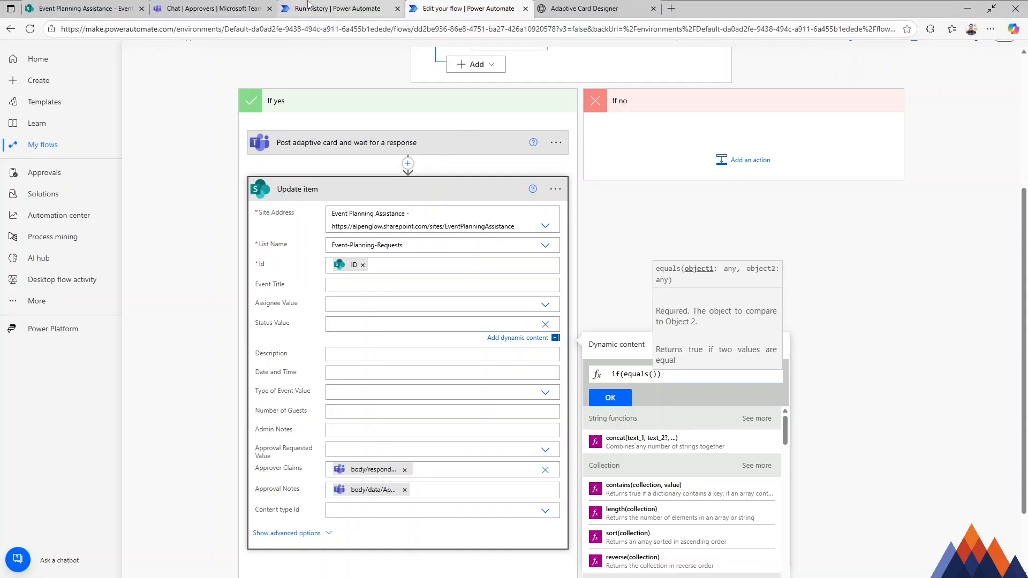
Check the submitActionId property in the adaptive card outputs of the run history and return to the flow editor.
left_click(313, 6)
left_click(399, 433)
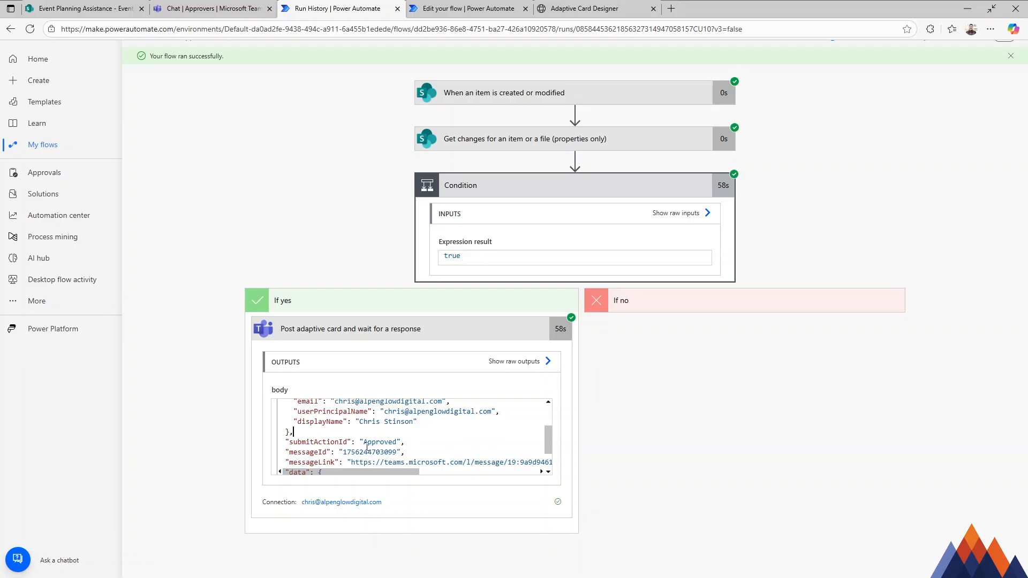
double_click(384, 442)
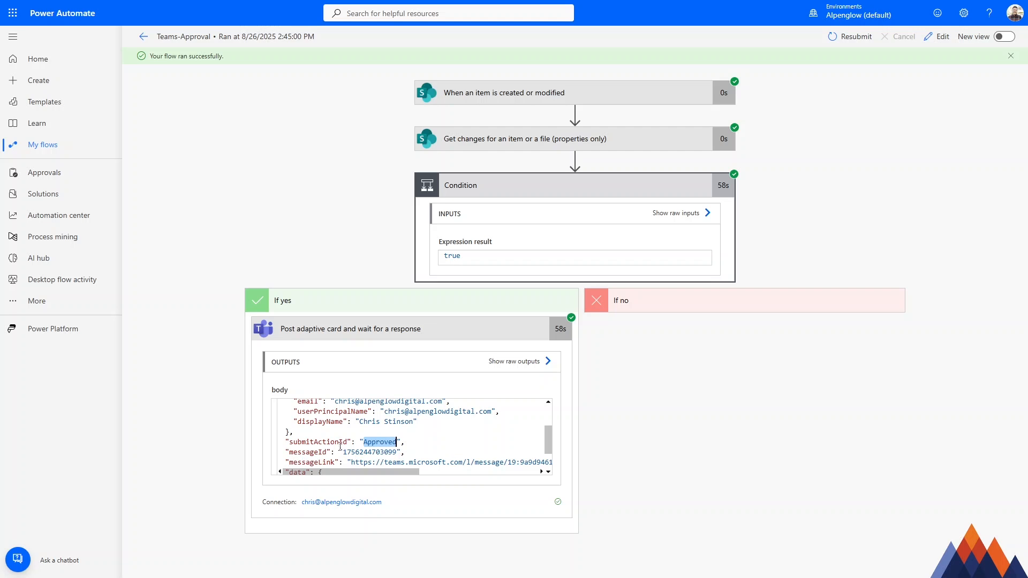
mouse_move(354, 5)
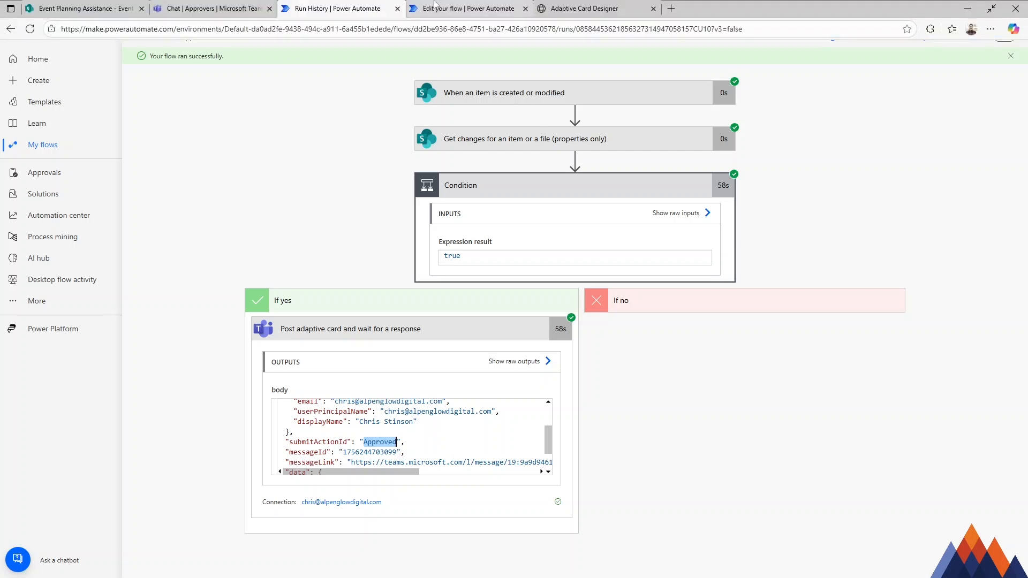
left_click(439, 7)
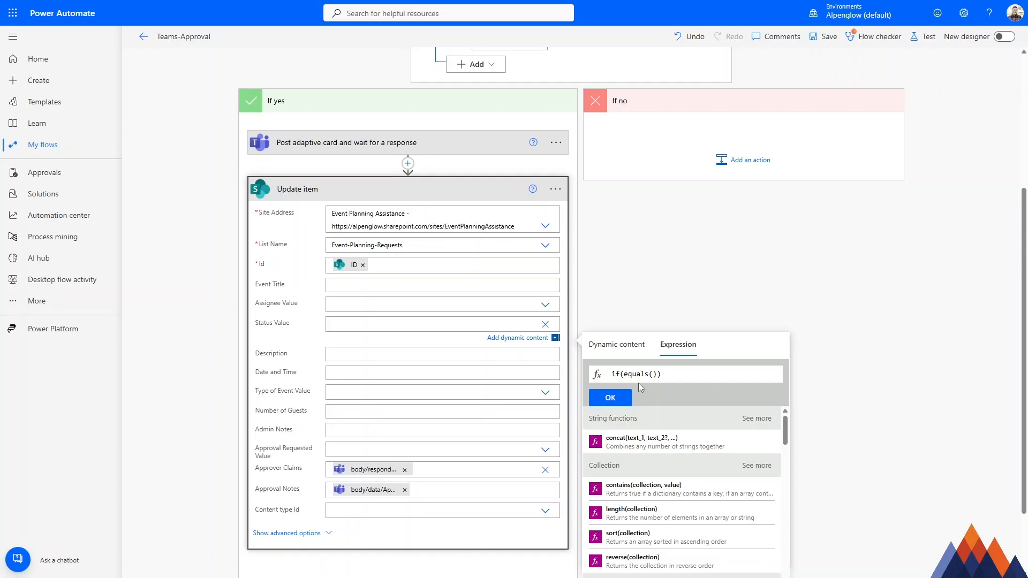
Add outputs('Post_adaptive_card_and_wait_for_a_response') as the first argument of equals in the Status Value expression.
type("outputs('")
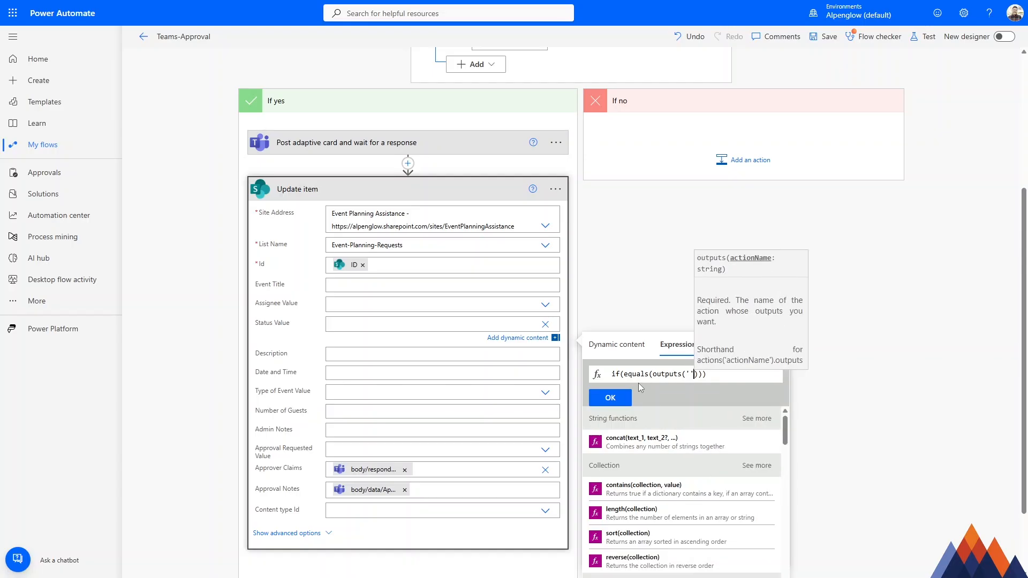
type("'")
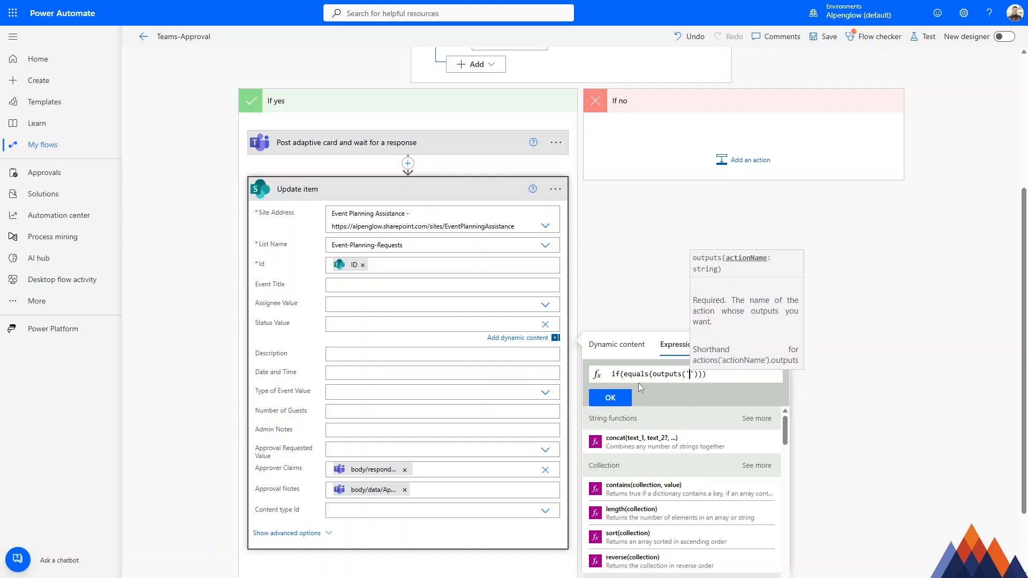
type("Post-Ada")
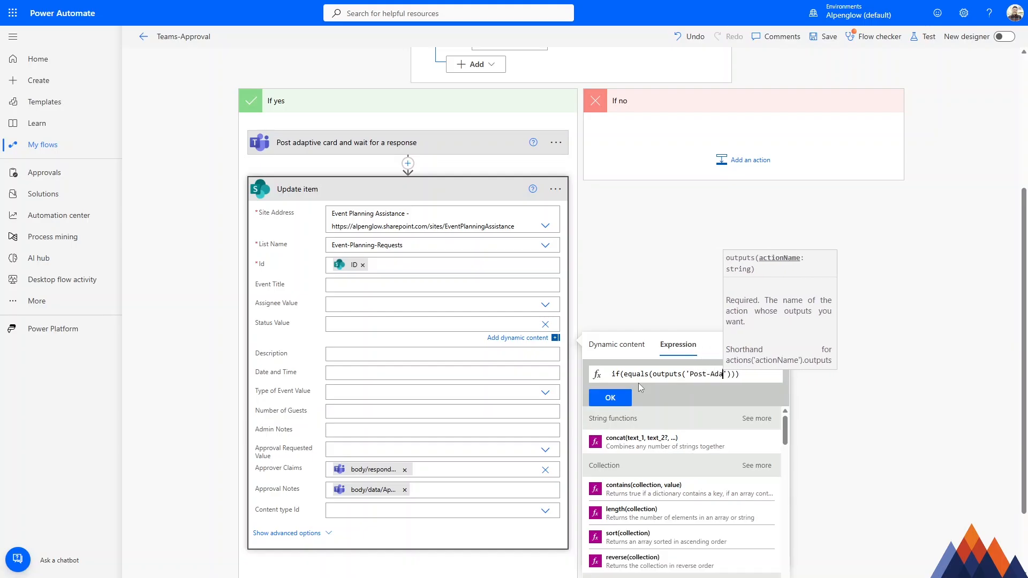
key("BackSpace")
key("BackSpace")
type("_adaptive_card_")
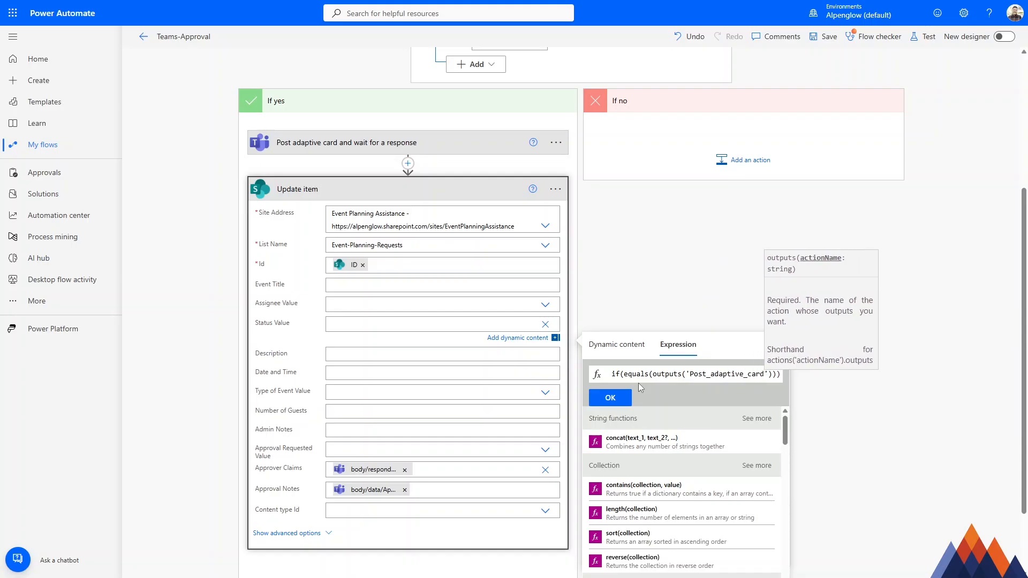
type("and_wait_for")
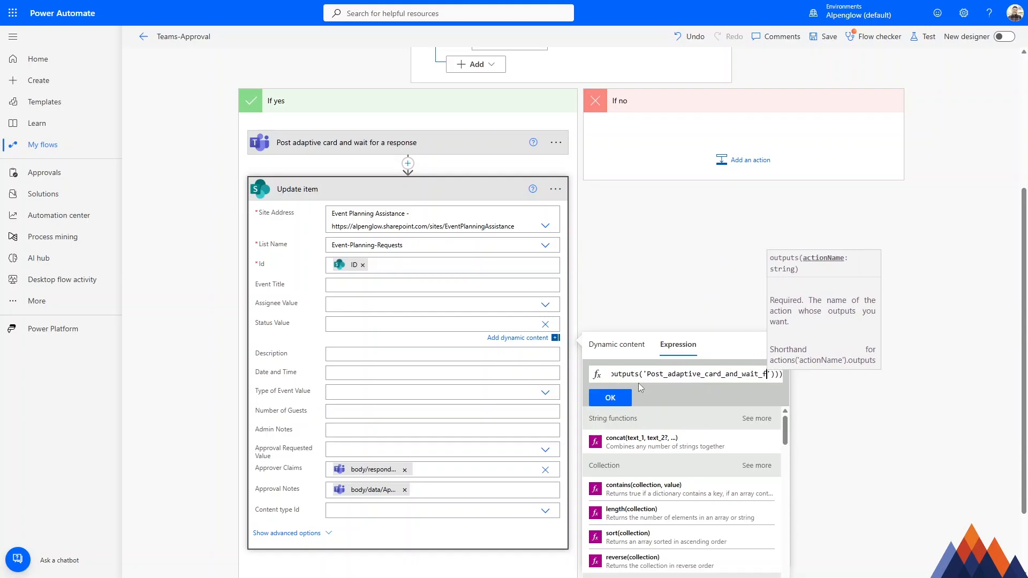
type("_a_re")
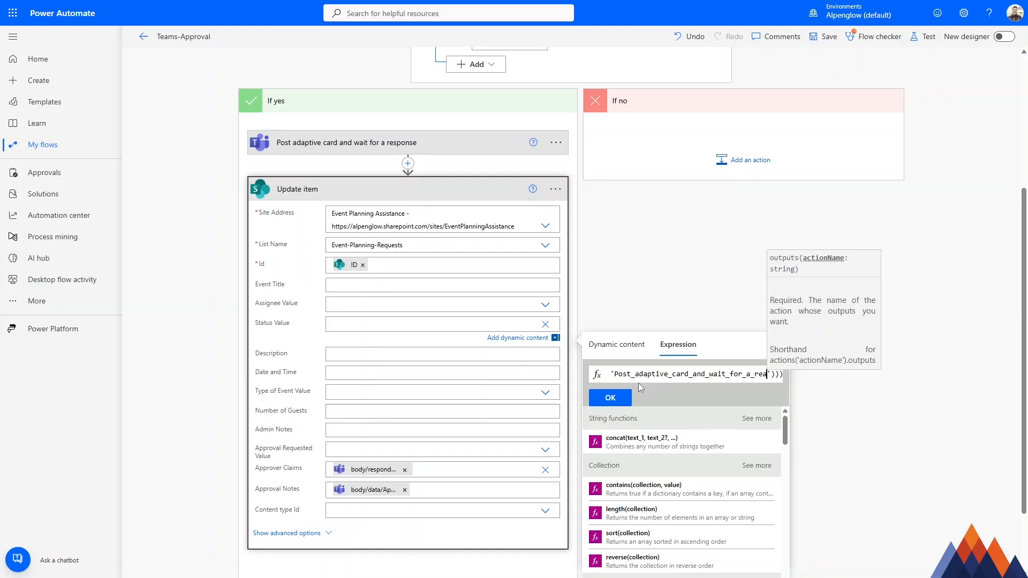
type("sponse")
Append the accessor ?['body/submitActionId'] to the outputs call in the expression.
key("Right")
key("Right")
type("?[")
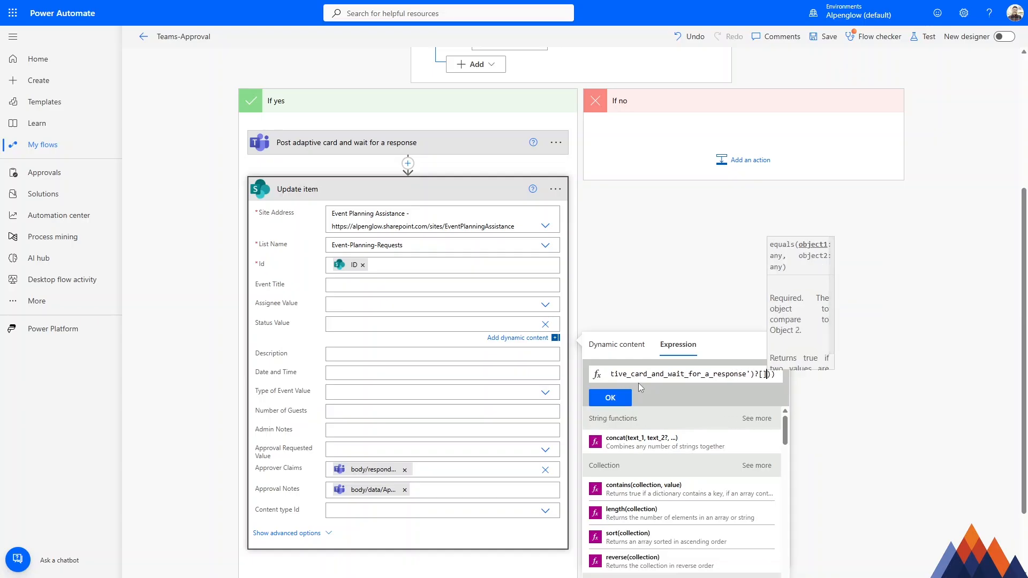
type("'body/")
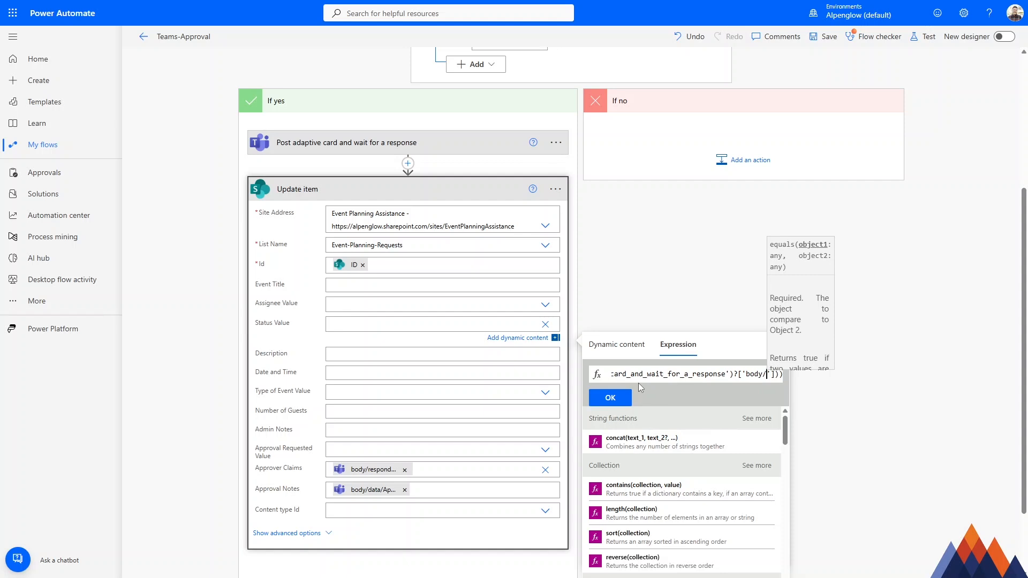
type("submitActionId")
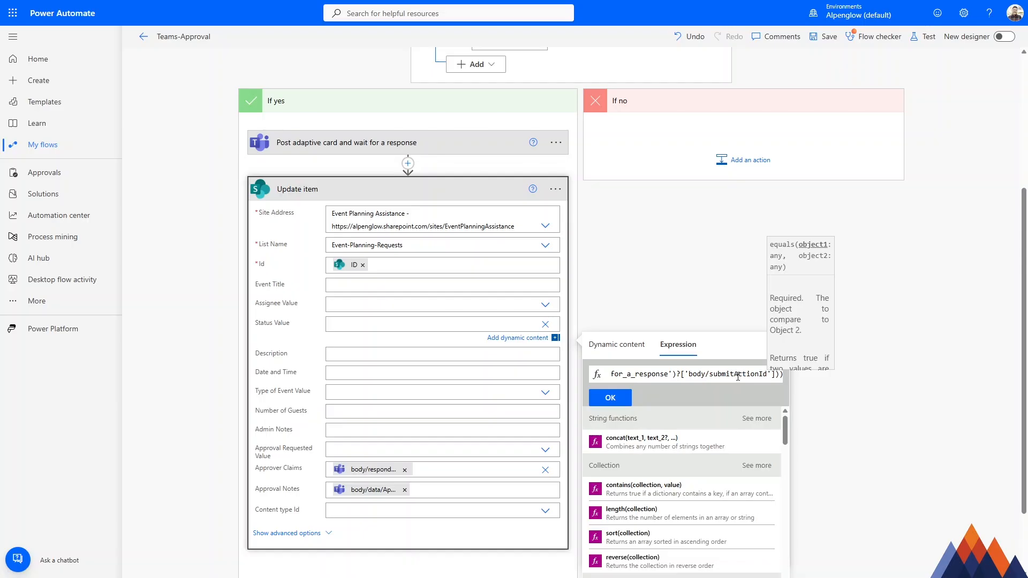
Copy the submitActionId property name from the run history outputs and paste it over the name in the expression's accessor.
left_click(332, 8)
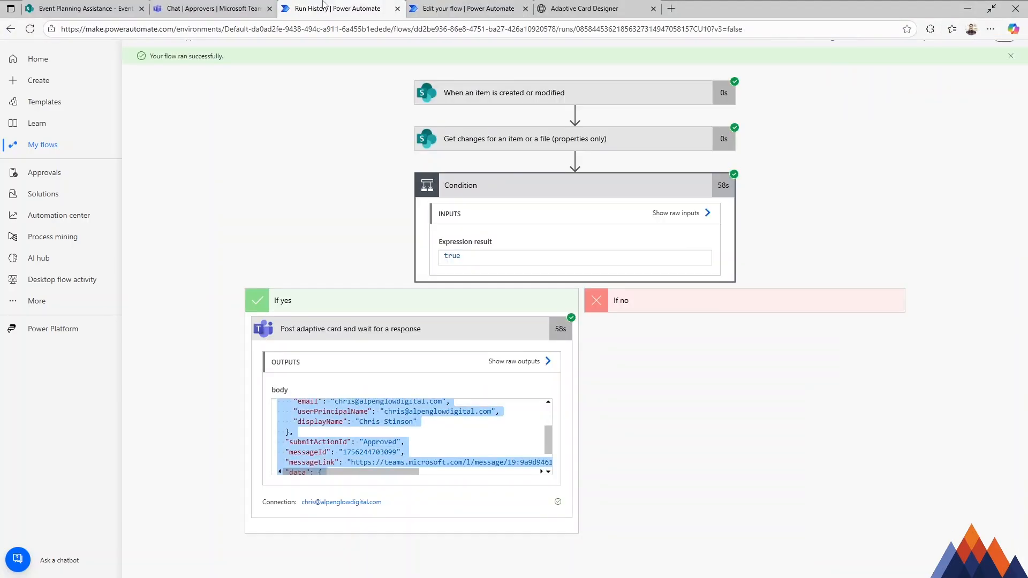
left_click(340, 452)
double_click(318, 442)
key("ctrl+c")
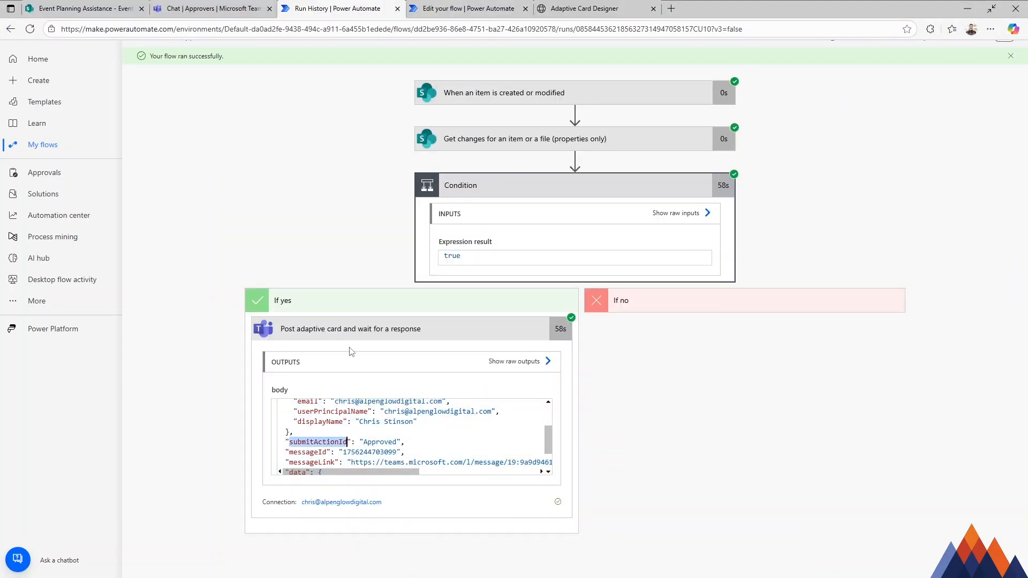
left_click(458, 8)
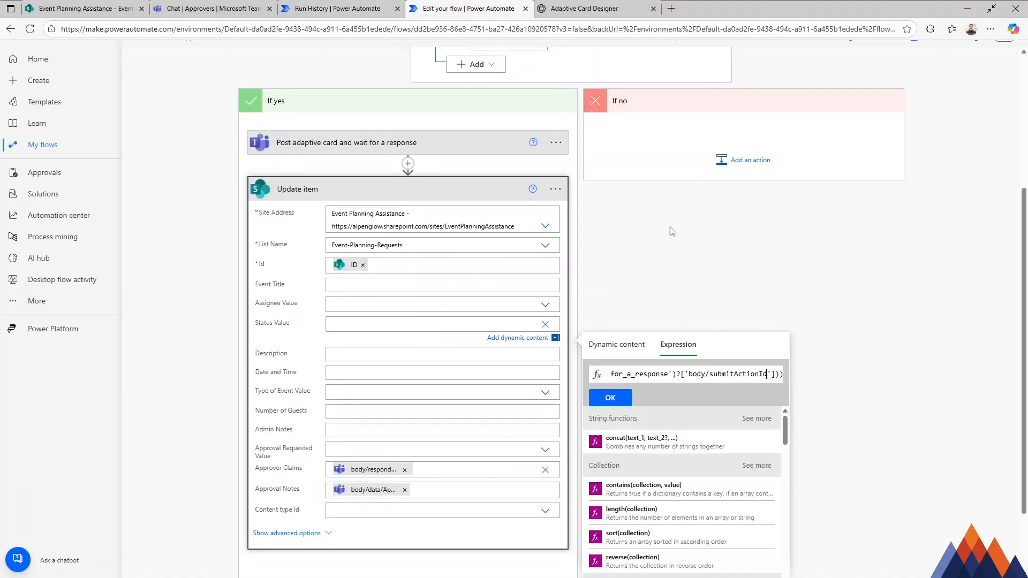
double_click(742, 372)
key("ctrl+v")
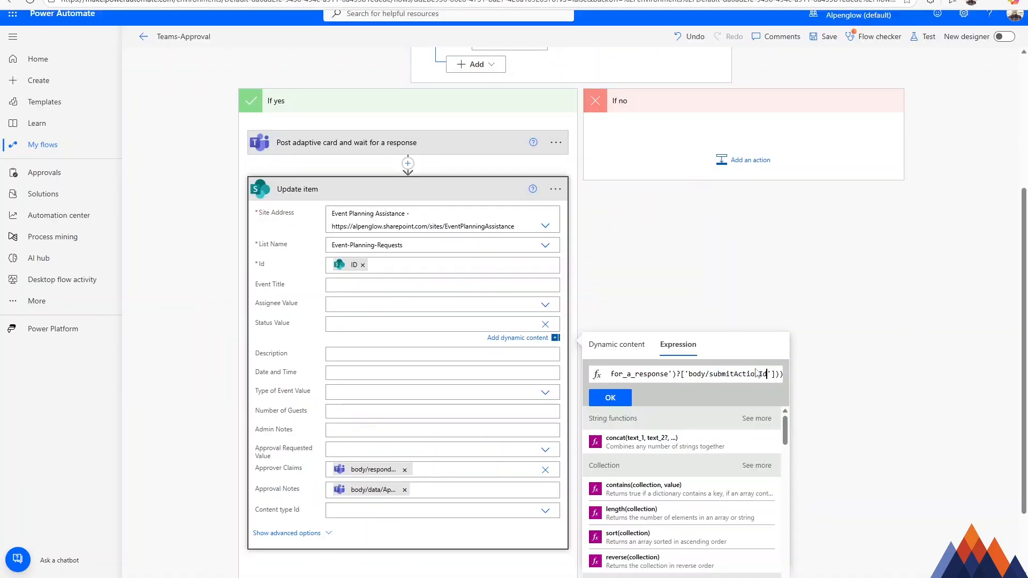
Compare submitActionId with 'Approved' in equals, and make the if expression return 'Approved' when true and 'Denied' when false.
key("Right")
key("Right")
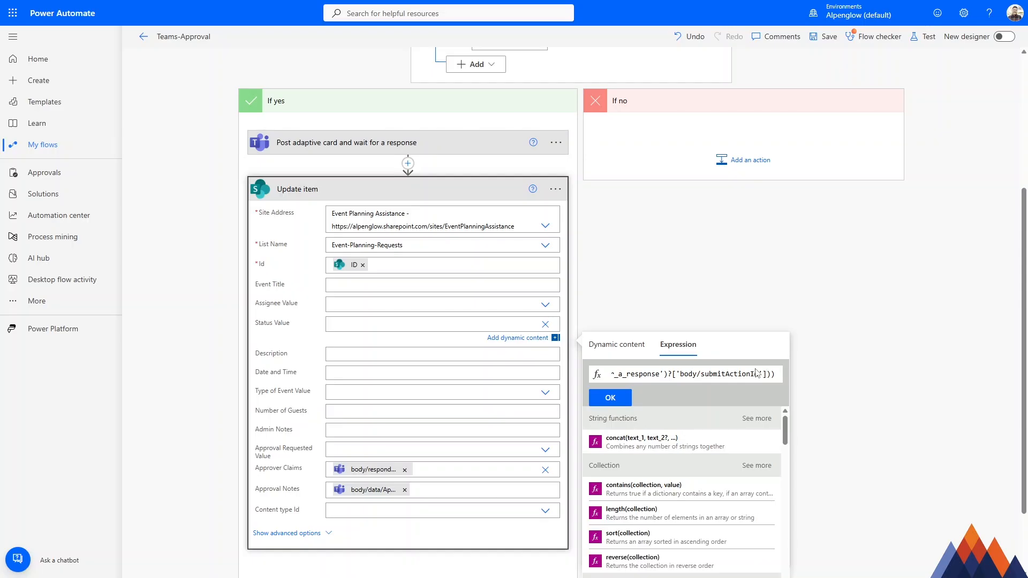
type(", 'Approved'")
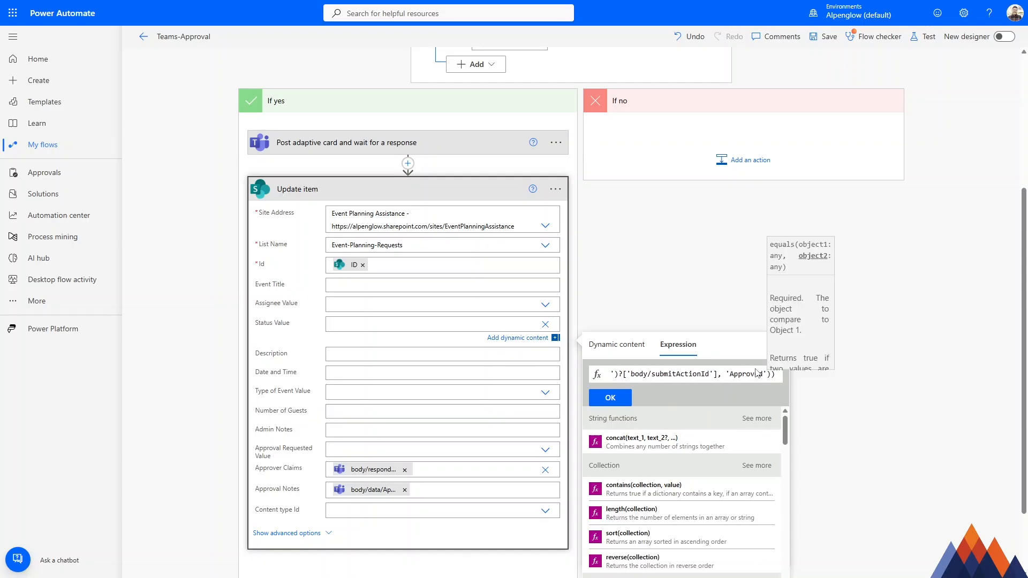
type("),")
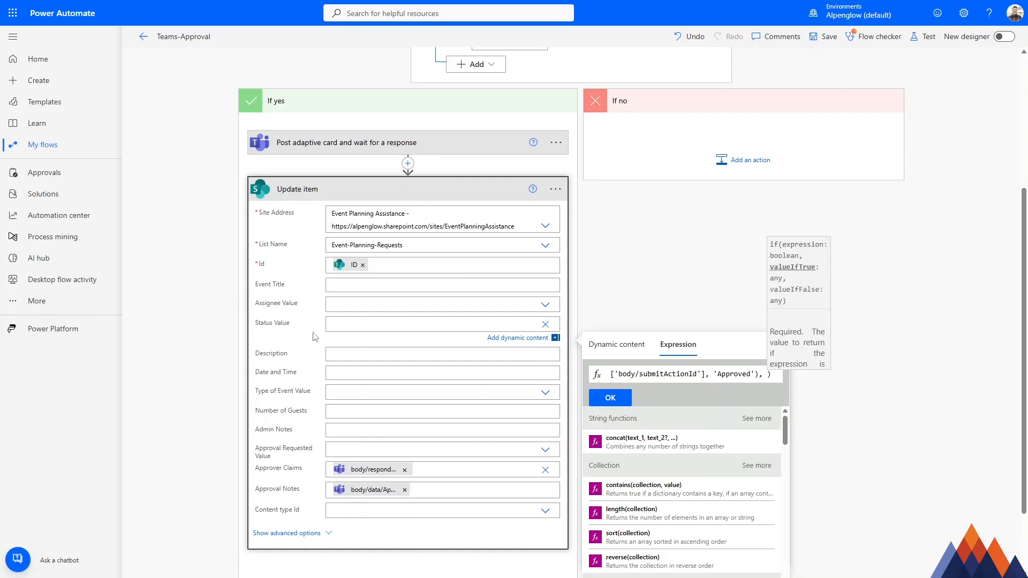
type("'Approved'")
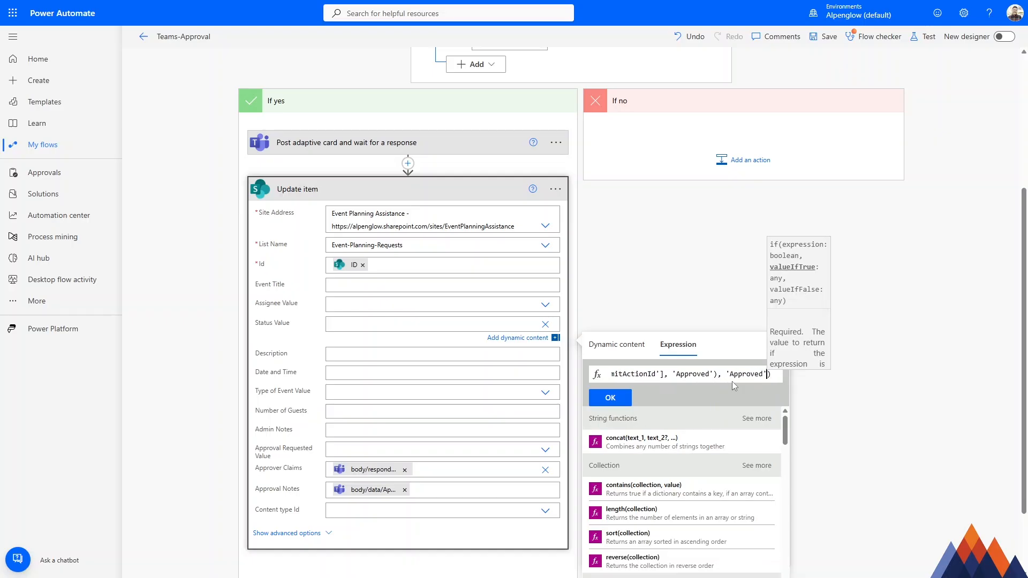
type(", ")
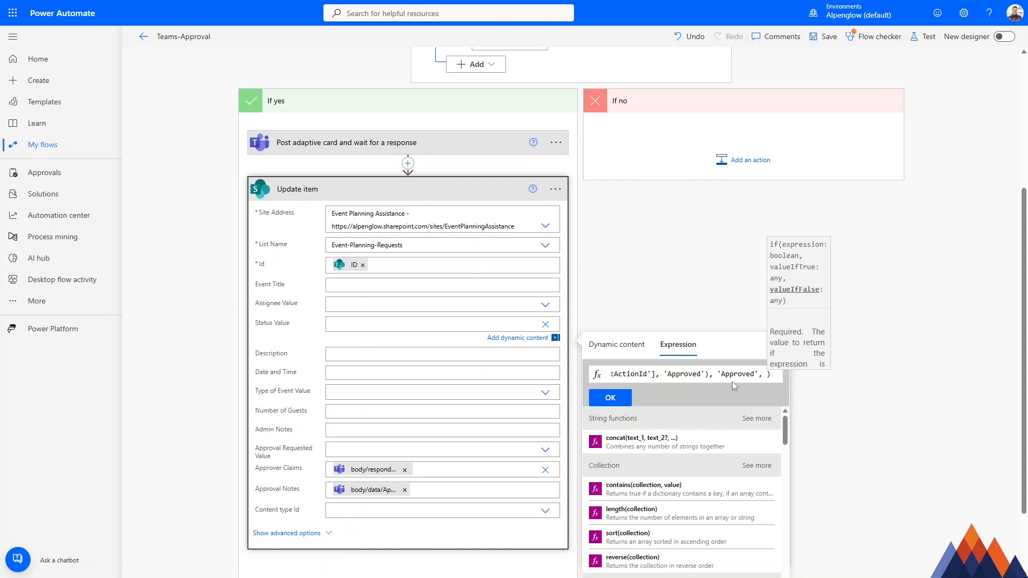
type("'Denied")
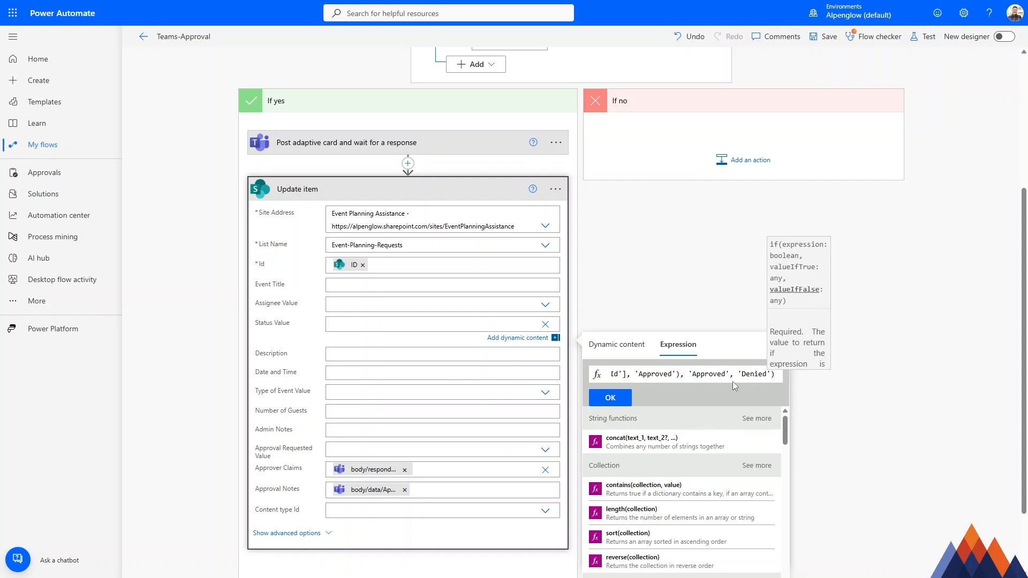
Copy the whole Status Value expression into Notepad and examine its outputs reference, equals condition and true value.
triple_click(695, 371)
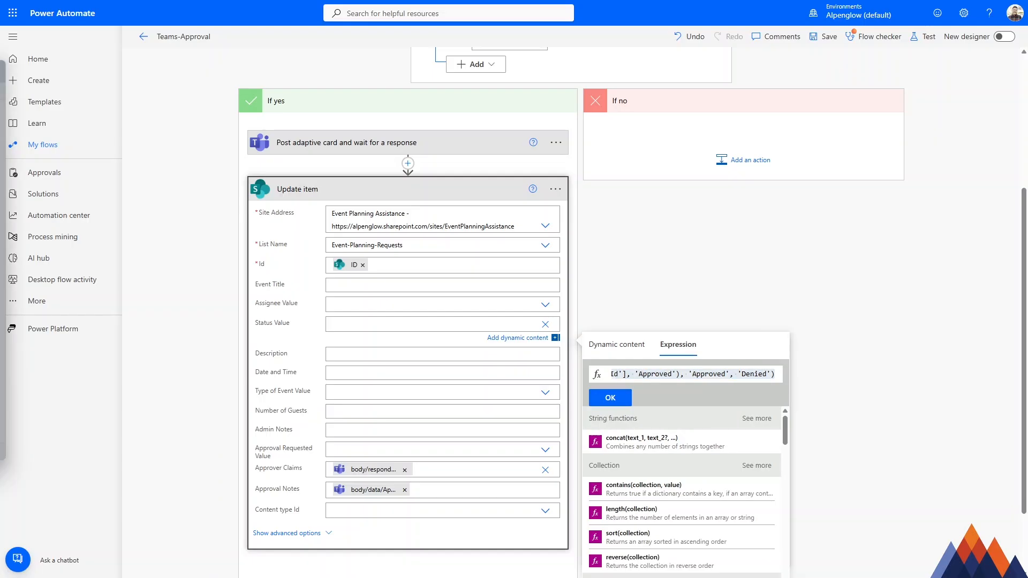
left_click_drag(0, 76, 526, 154)
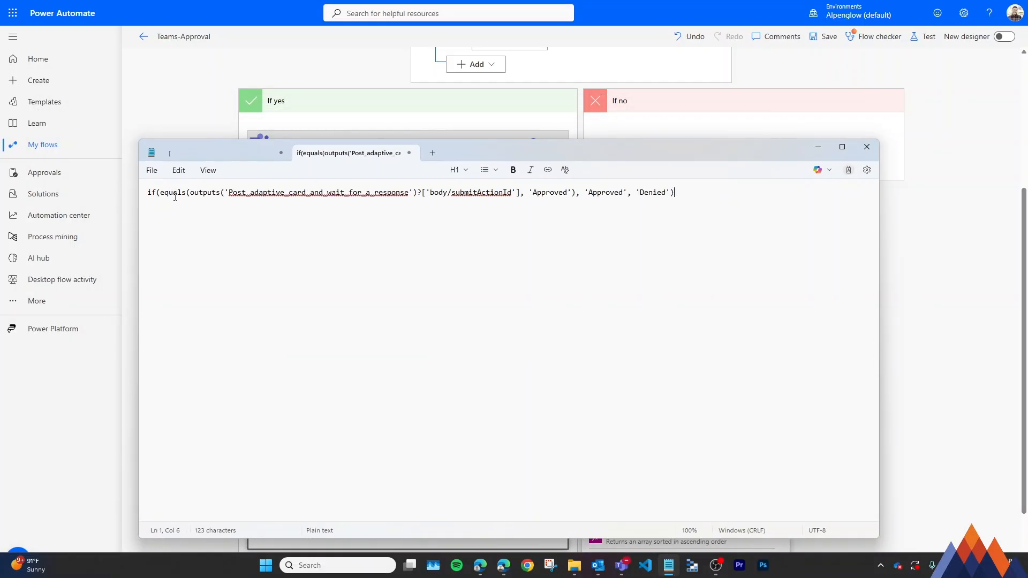
left_click_drag(191, 193, 520, 202)
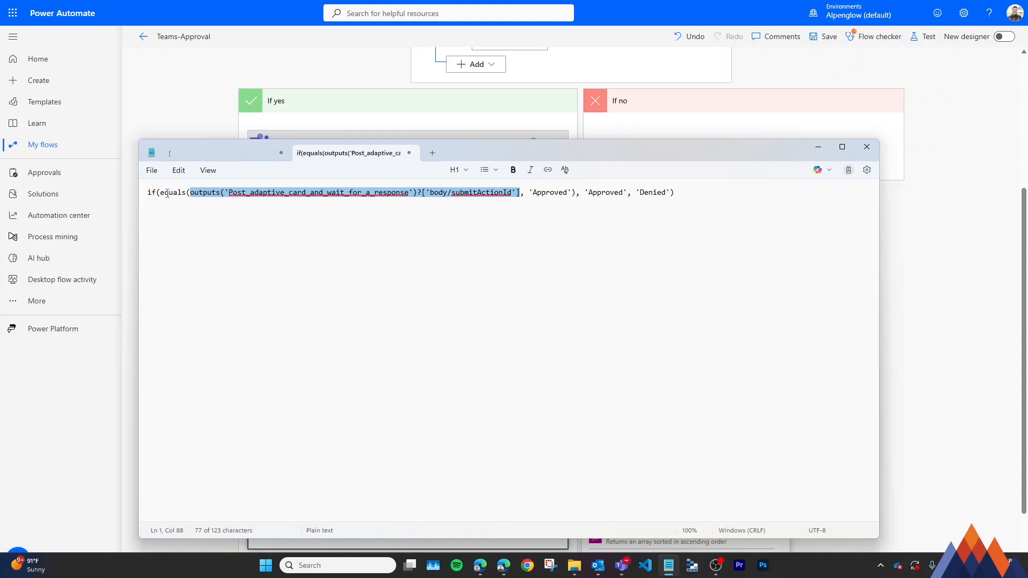
left_click_drag(160, 193, 577, 192)
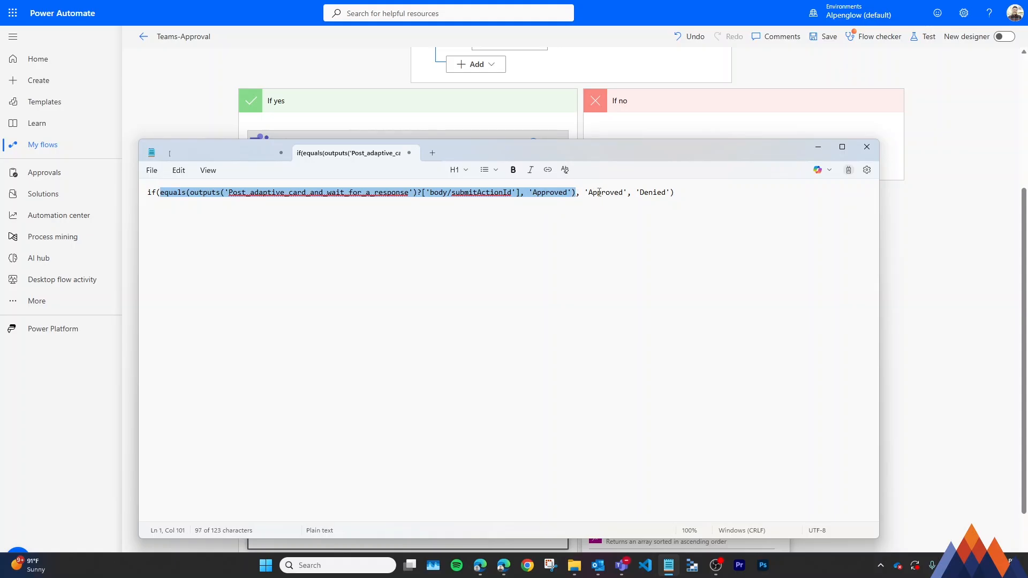
double_click(599, 192)
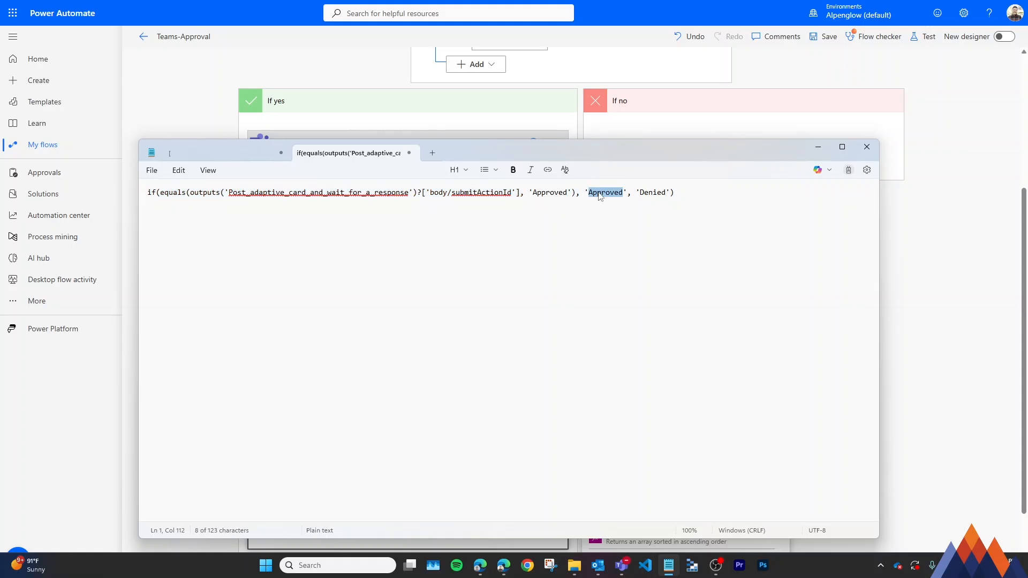
left_click_drag(576, 192, 160, 193)
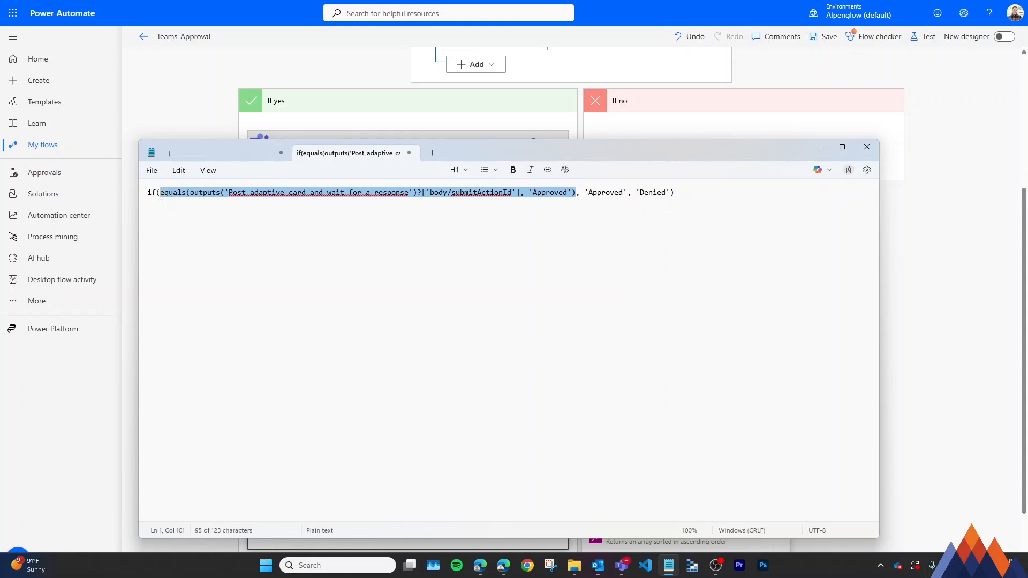
Copy the whole if expression from Notepad and insert it as an expression in the Update item action's Status Value.
left_click(657, 195)
left_click(928, 248)
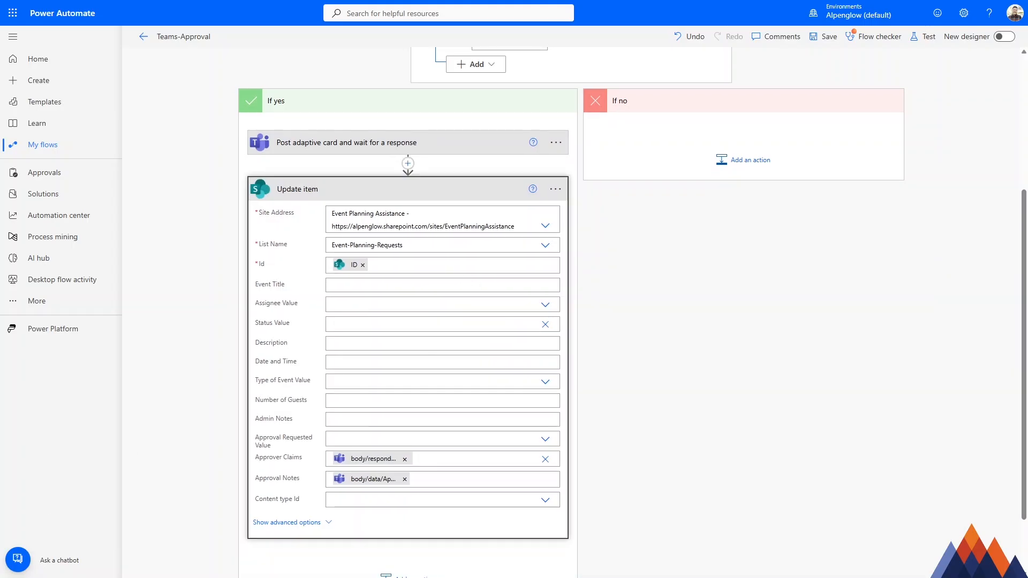
key("alt+Tab")
left_click_drag(679, 194, 13, 172)
key("alt+Tab")
left_click(381, 325)
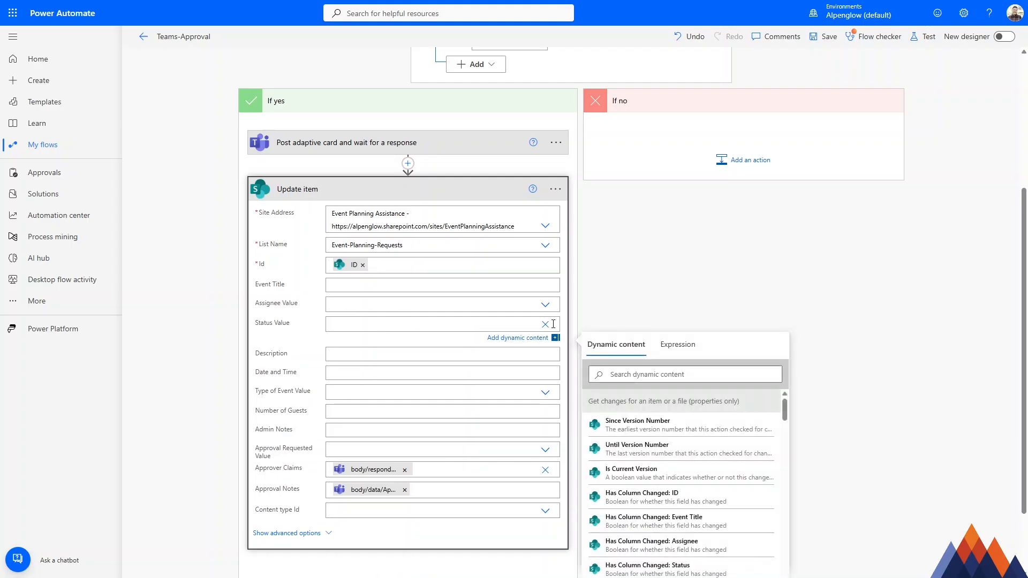
left_click(678, 344)
key("ctrl+v")
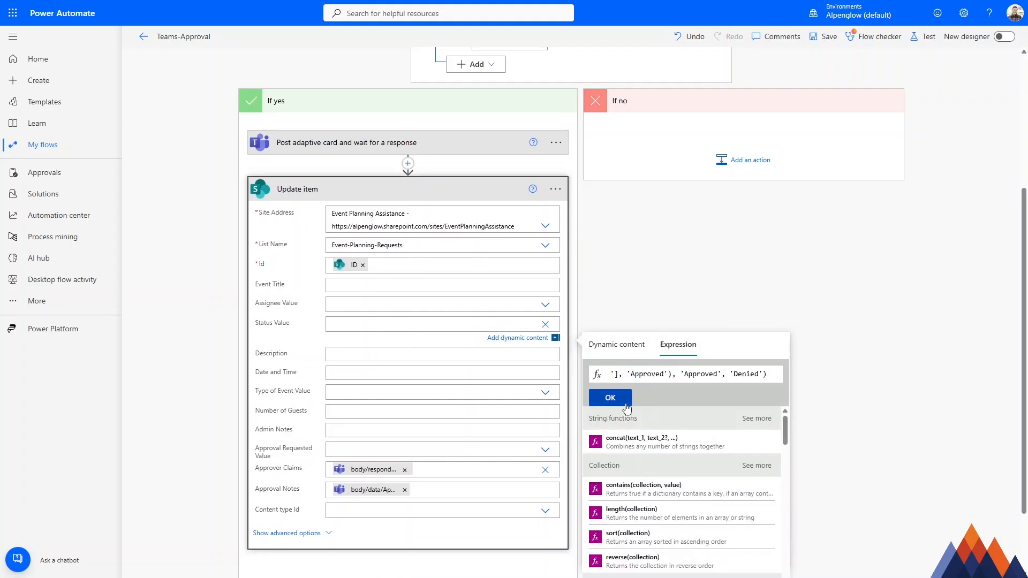
left_click(620, 402)
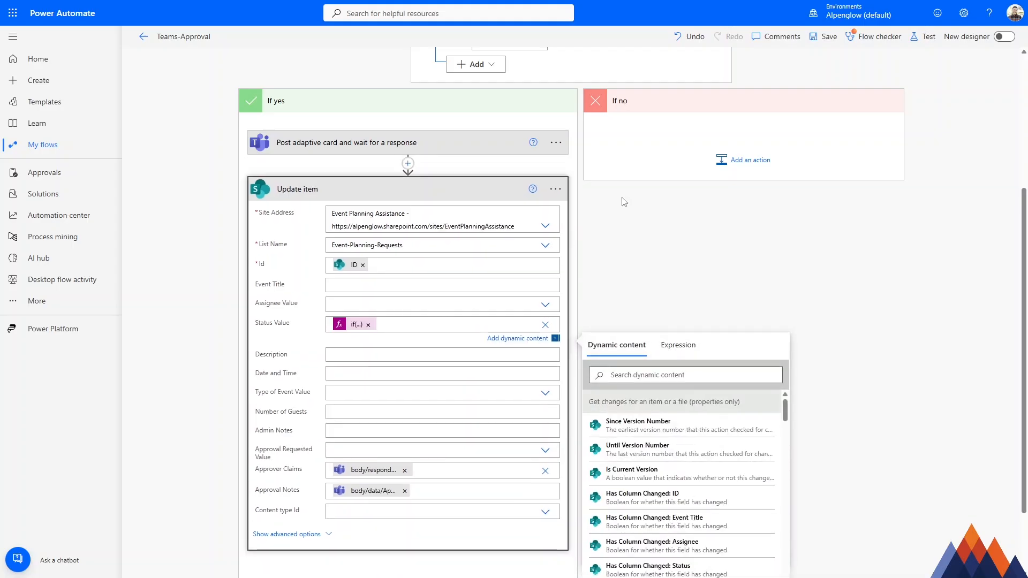
Save the flow and close the flow checker results.
left_click(825, 40)
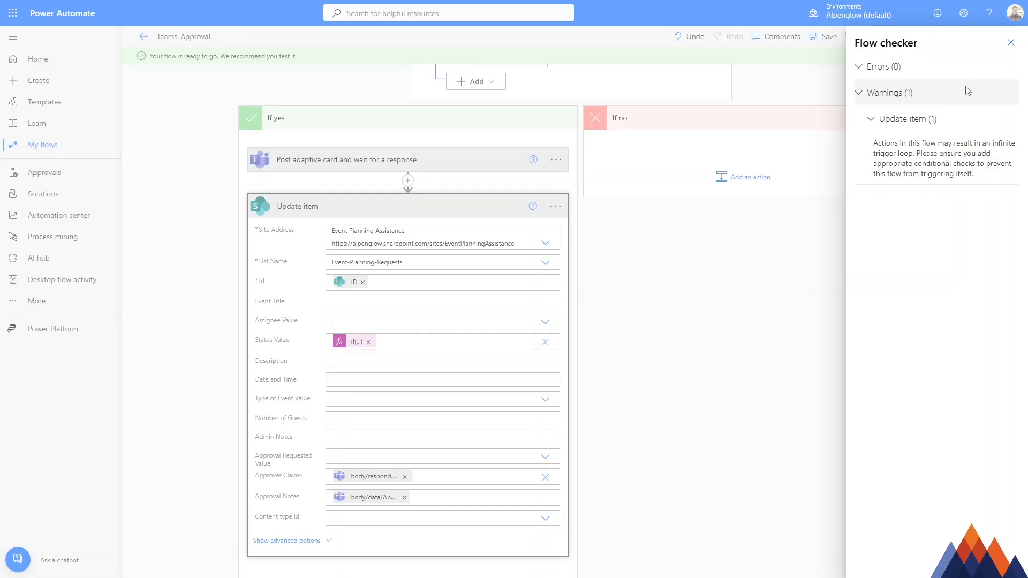
left_click(1010, 43)
scroll(703, 236, "up", 4)
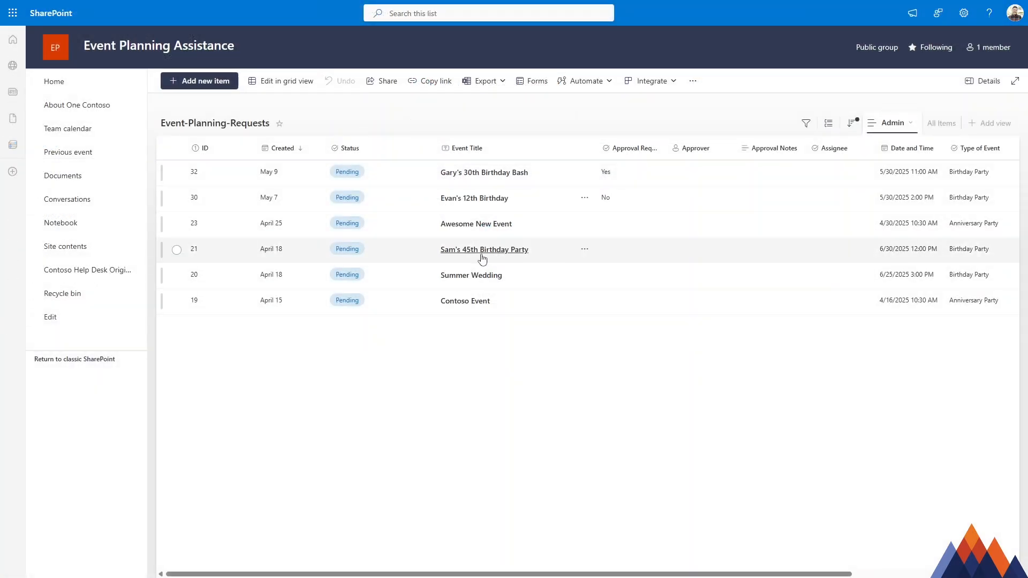
In the SharePoint list, edit the item with ID 21, set Status to Awaiting Decision and Approval Requested to Yes, and save it.
left_click(485, 252)
left_click(485, 253)
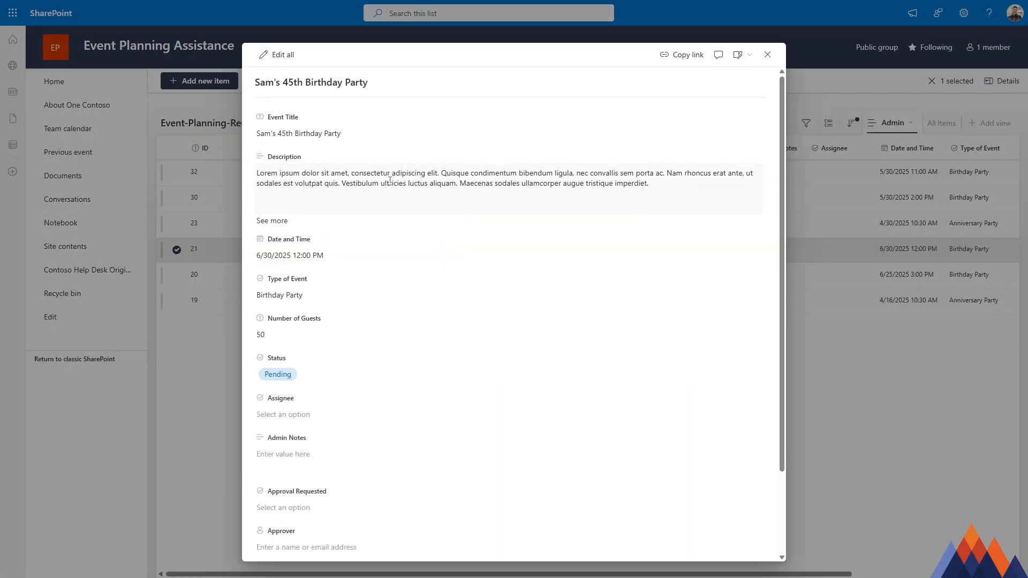
left_click(273, 54)
scroll(358, 226, "down", 3)
left_click(295, 387)
left_click(312, 201)
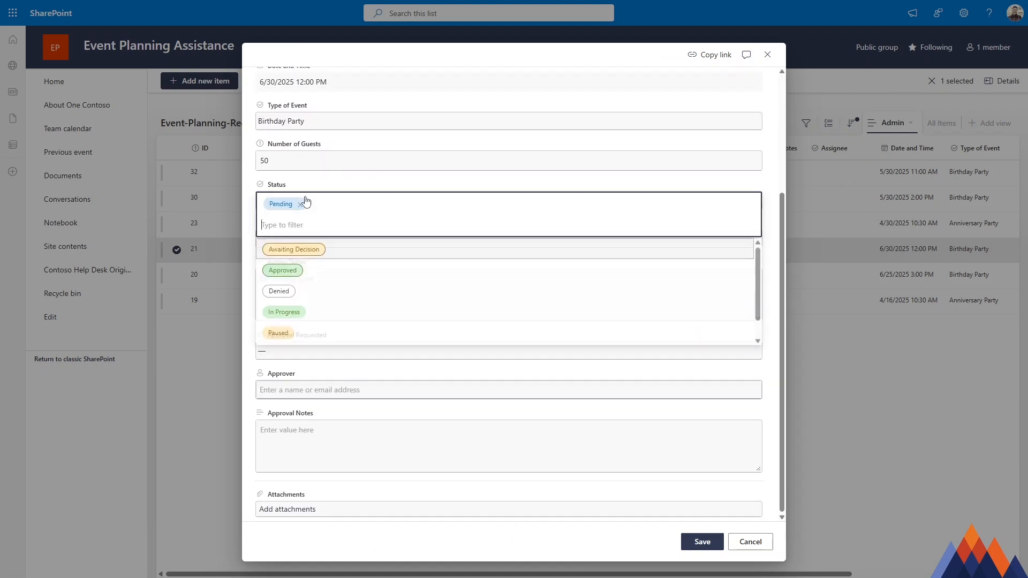
left_click(323, 252)
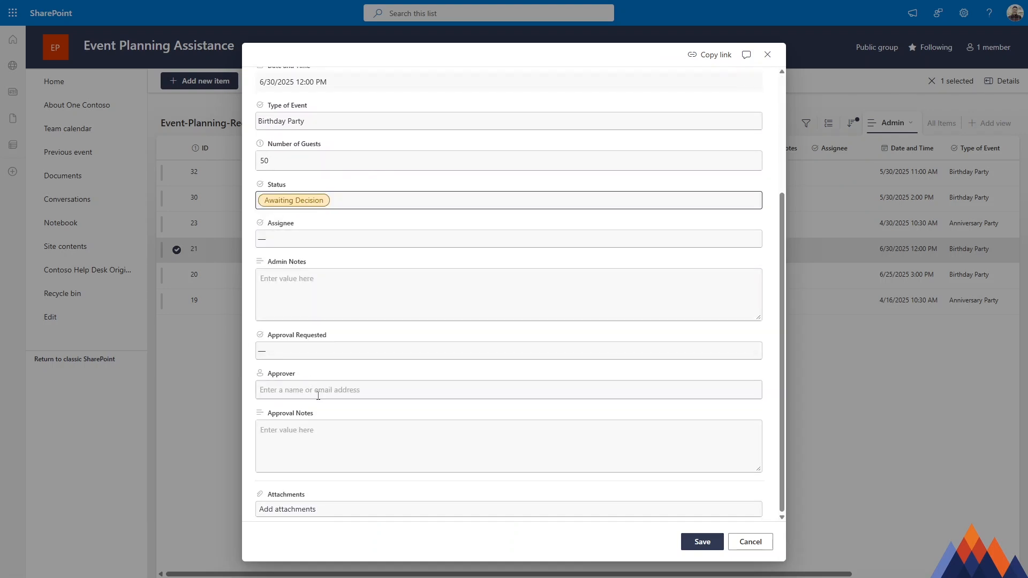
left_click(320, 353)
left_click(286, 390)
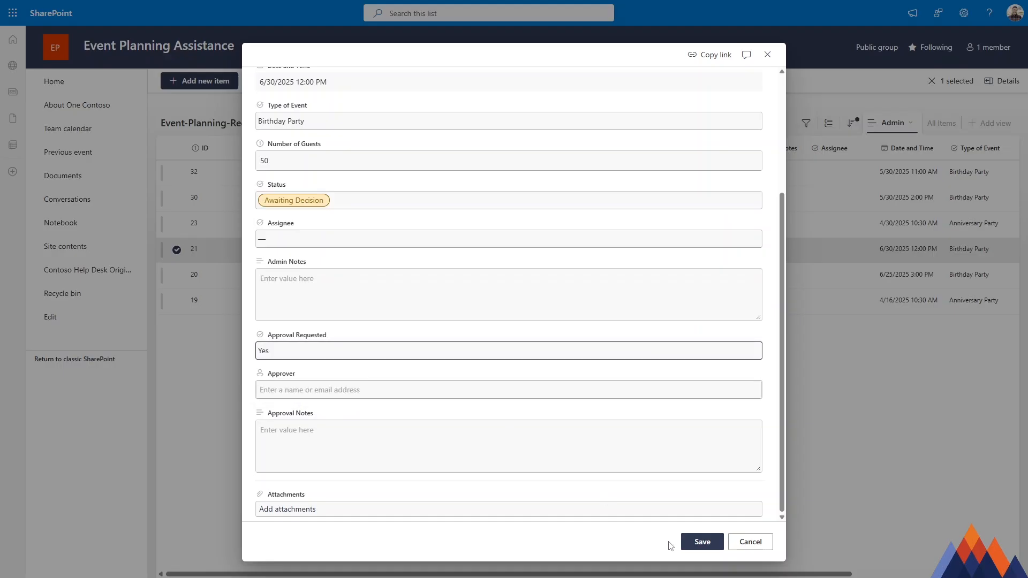
left_click(712, 542)
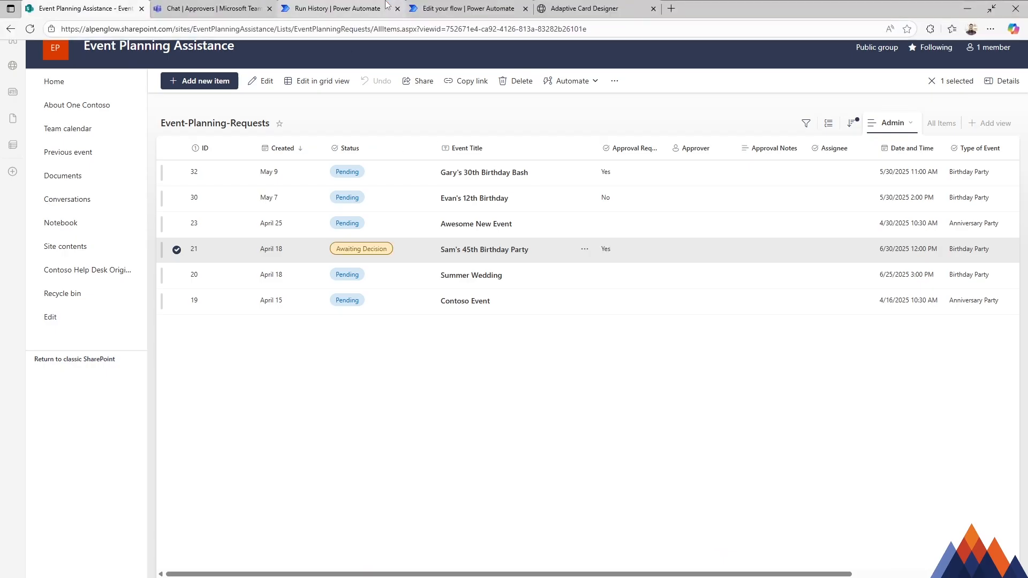
Switch to Power Automate and return to the Teams-Approval flow's details page to check the latest runs.
left_click(383, 4)
left_click(436, 8)
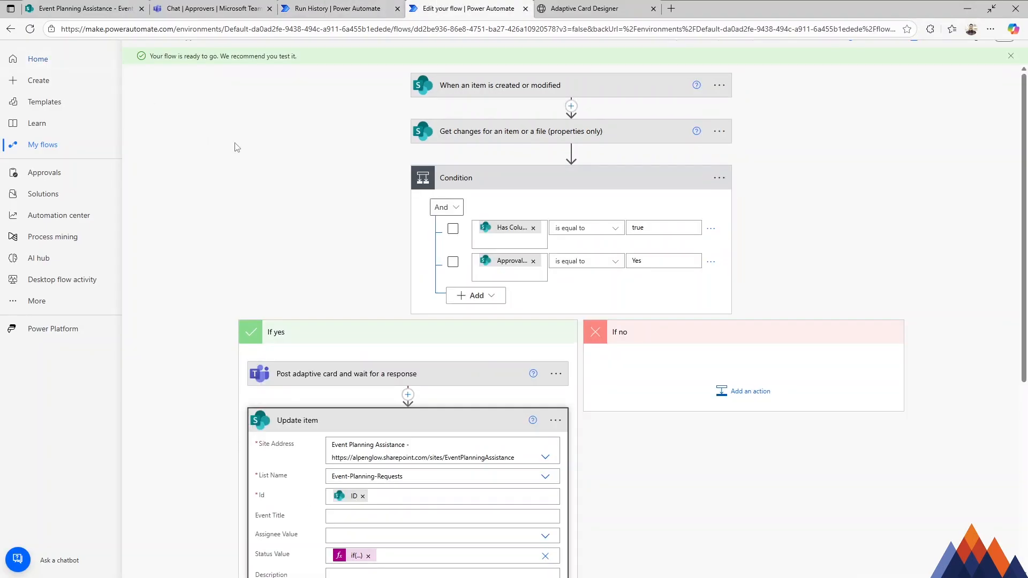
left_click(138, 42)
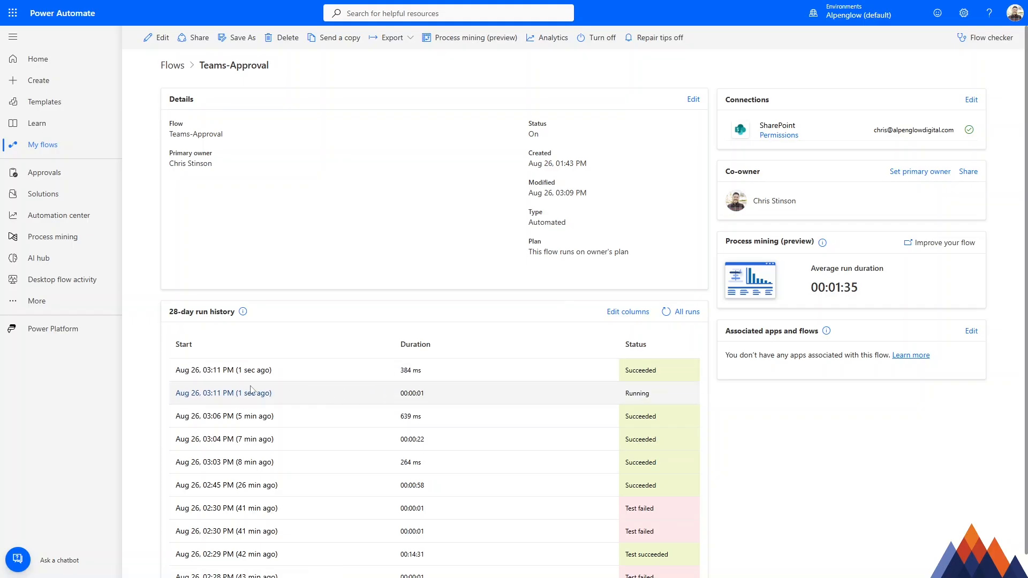
Switch to the Approvers channel in Teams, review the request linked from the ID 21 approval card, and return to the channel.
left_click(266, 4)
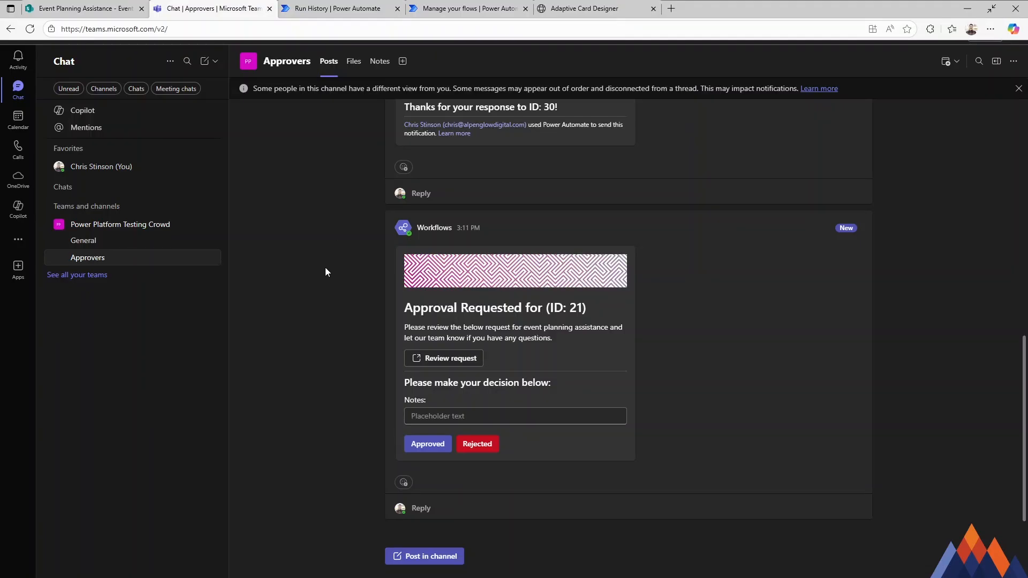
left_click(462, 360)
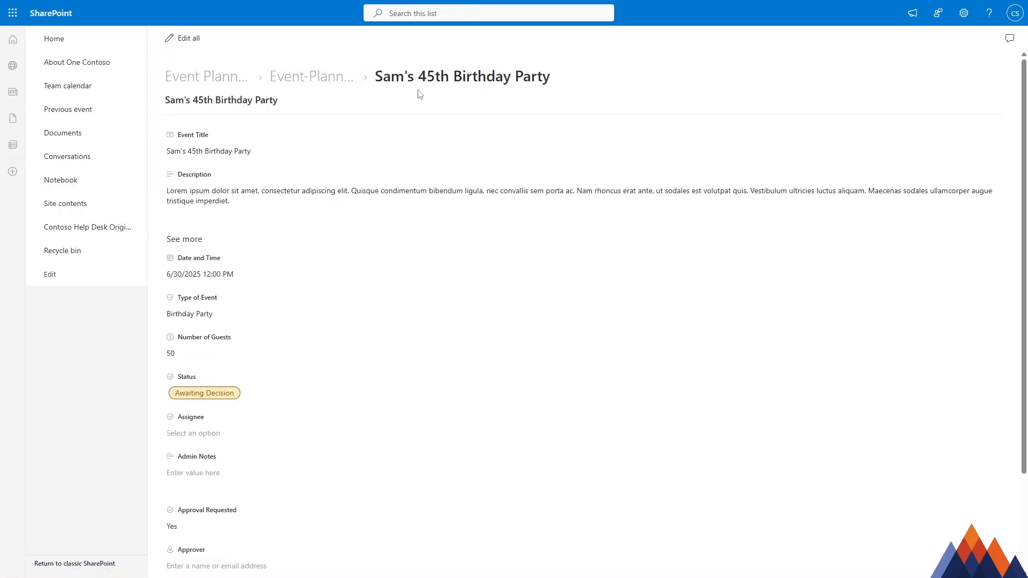
left_click(267, 7)
Enter "This looks great. Please proceed." as the notes on the ID 21 approval card and submit it as Approved.
left_click(485, 415)
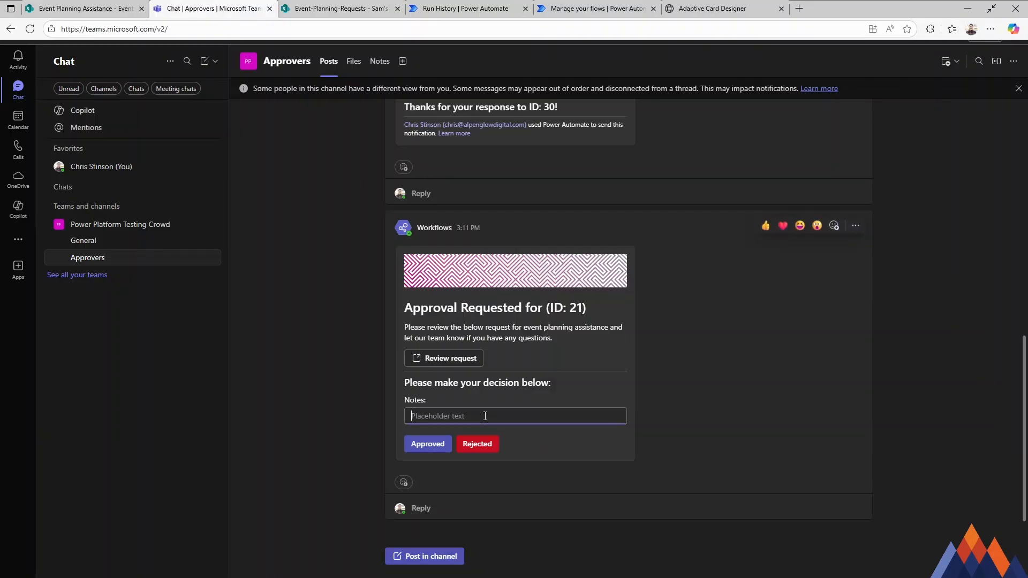
type("This looks great. Please proceed.")
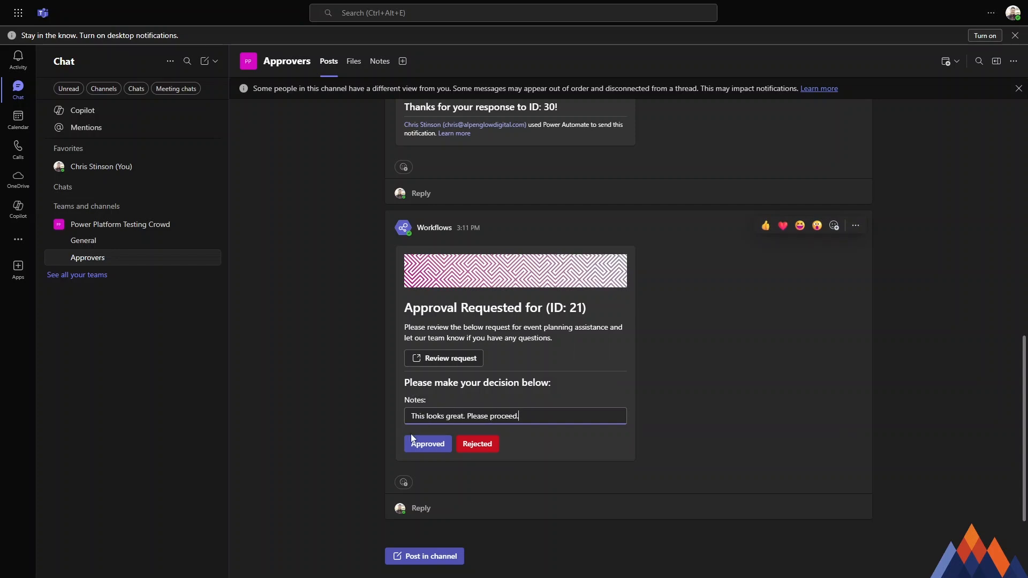
left_click(422, 442)
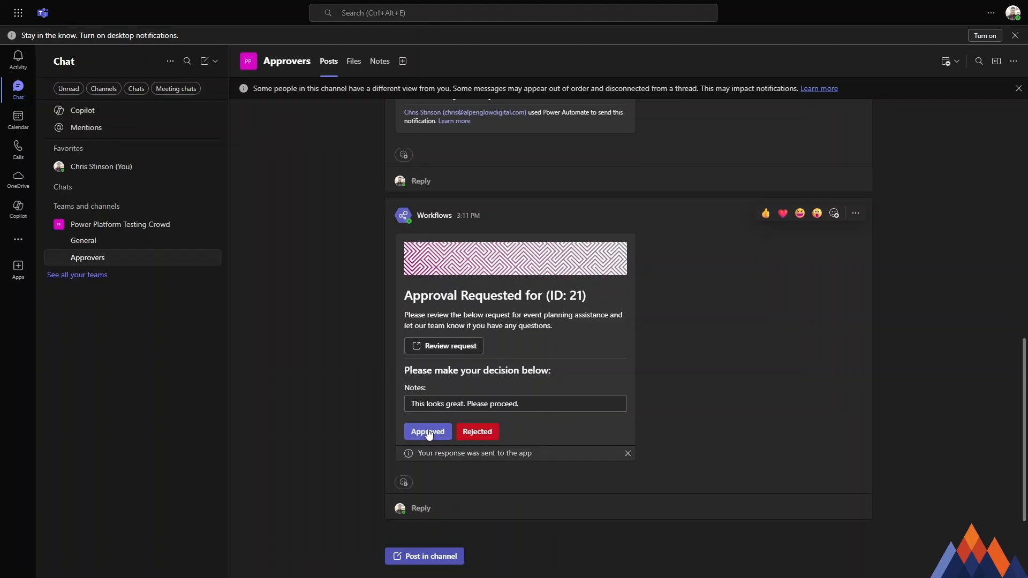
Close the old run page, then refresh the Teams-Approval run history and the SharePoint Event-Planning-Requests list to check the approval's outcome.
mouse_move(418, 4)
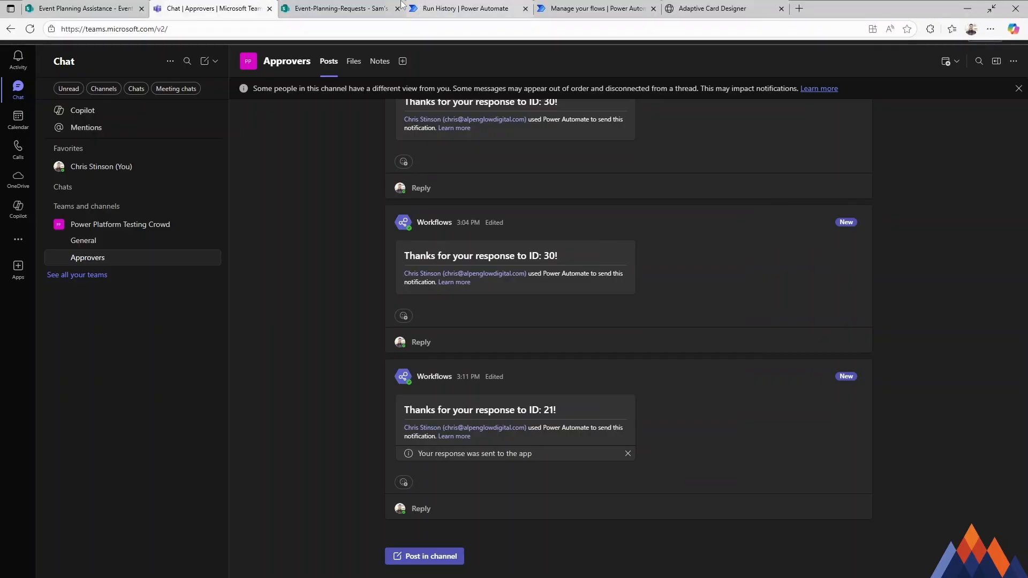
left_click(340, 8)
left_click(465, 8)
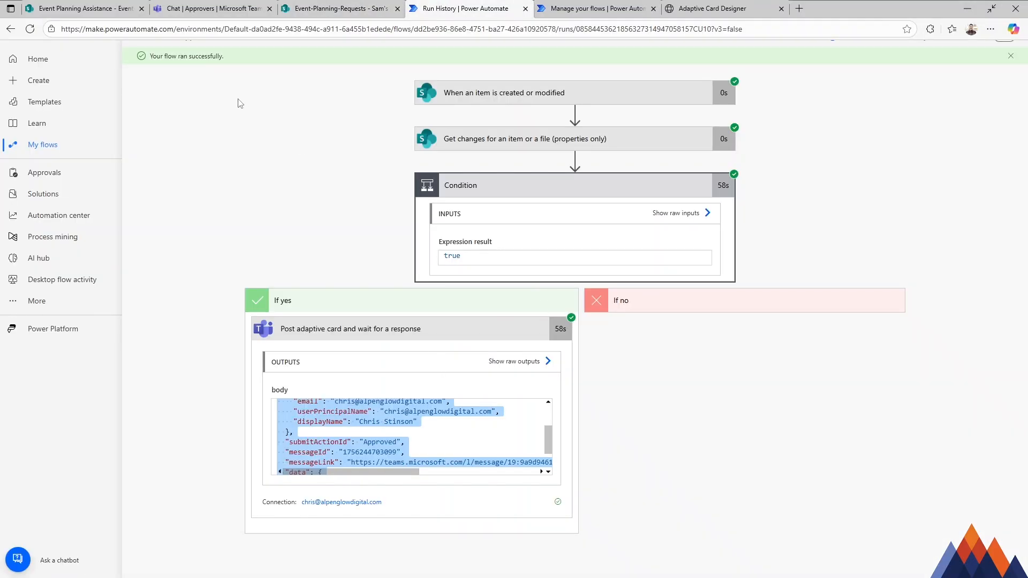
left_click(526, 8)
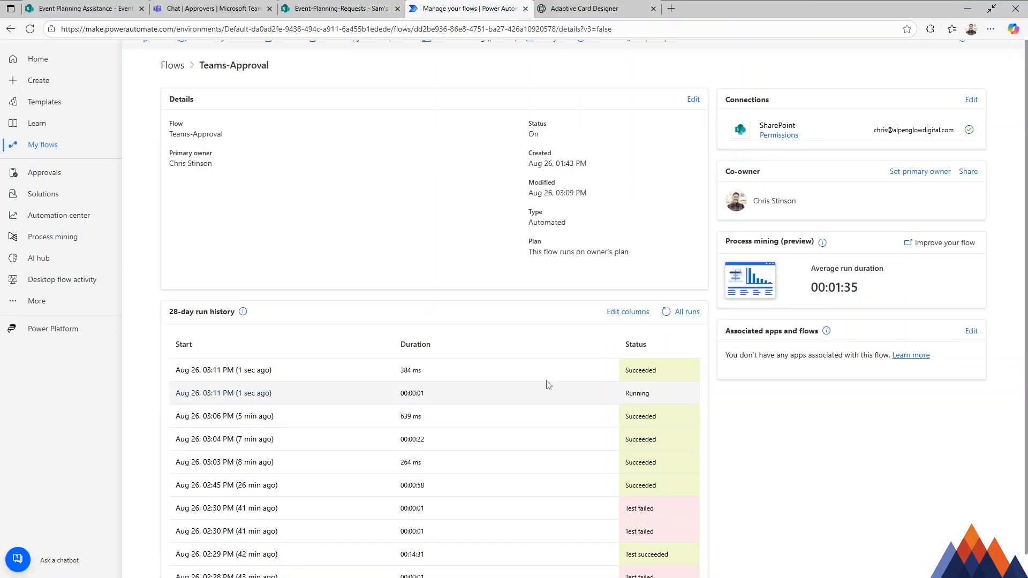
left_click(666, 311)
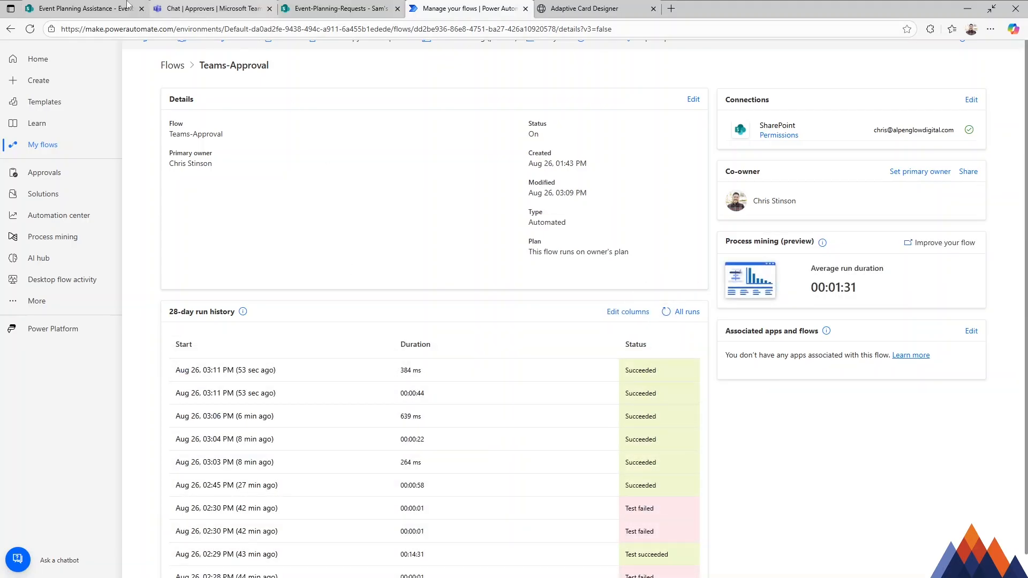
left_click(107, 5)
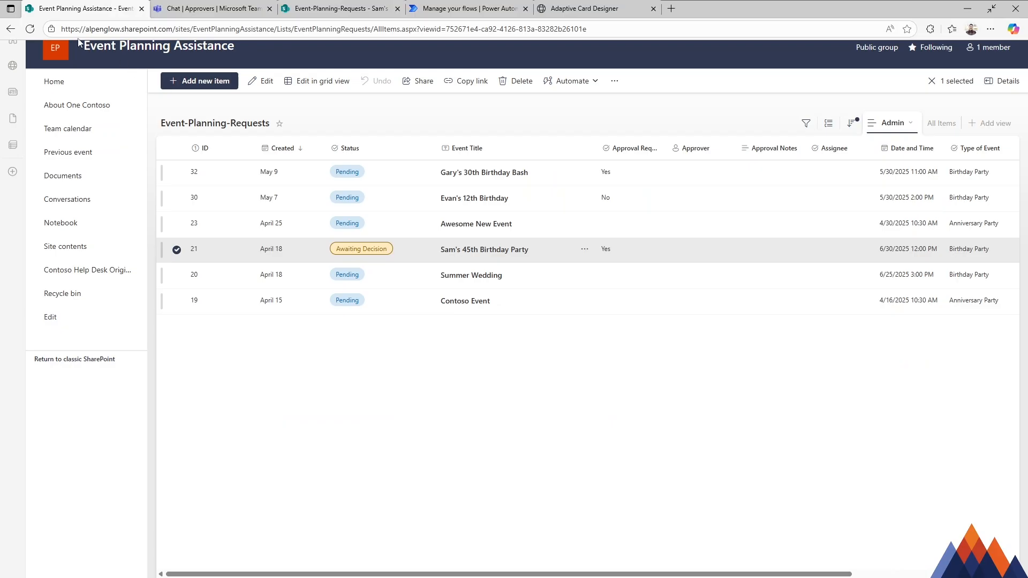
left_click(30, 28)
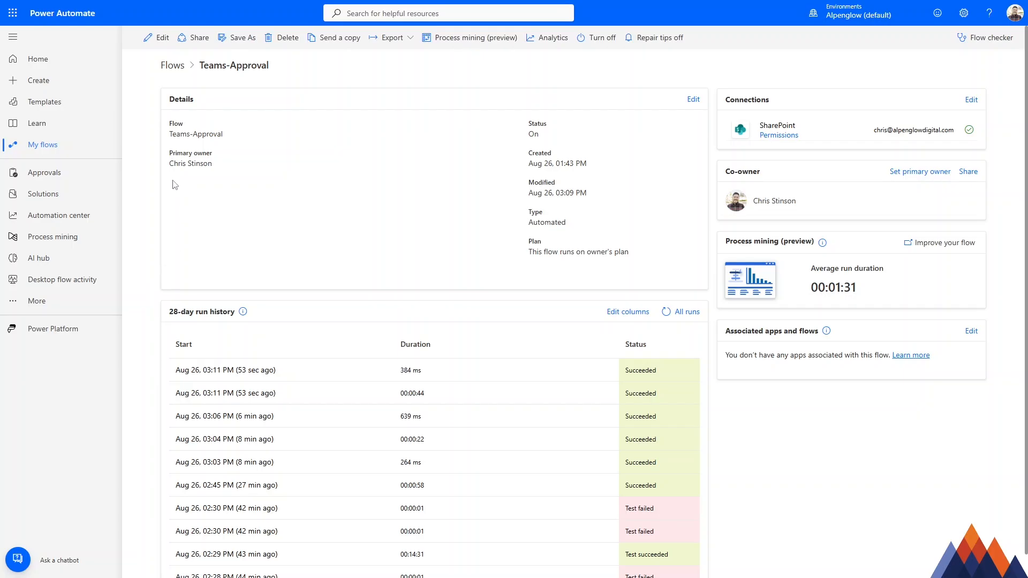
Open the Teams-Approval flow for editing, expand its Condition, and open the trigger's settings at Trigger Conditions.
left_click(159, 39)
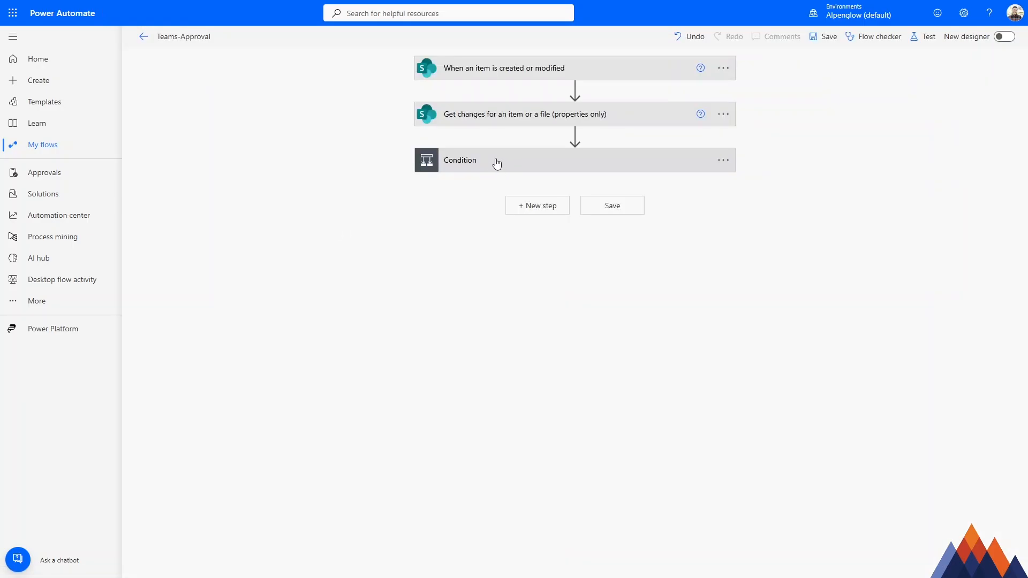
left_click(493, 165)
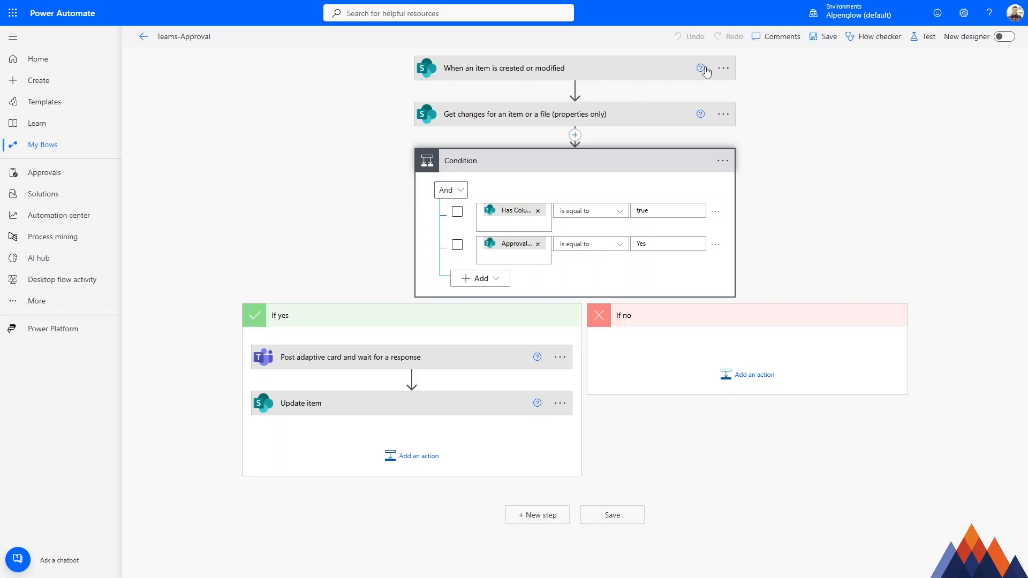
left_click(722, 68)
left_click(777, 167)
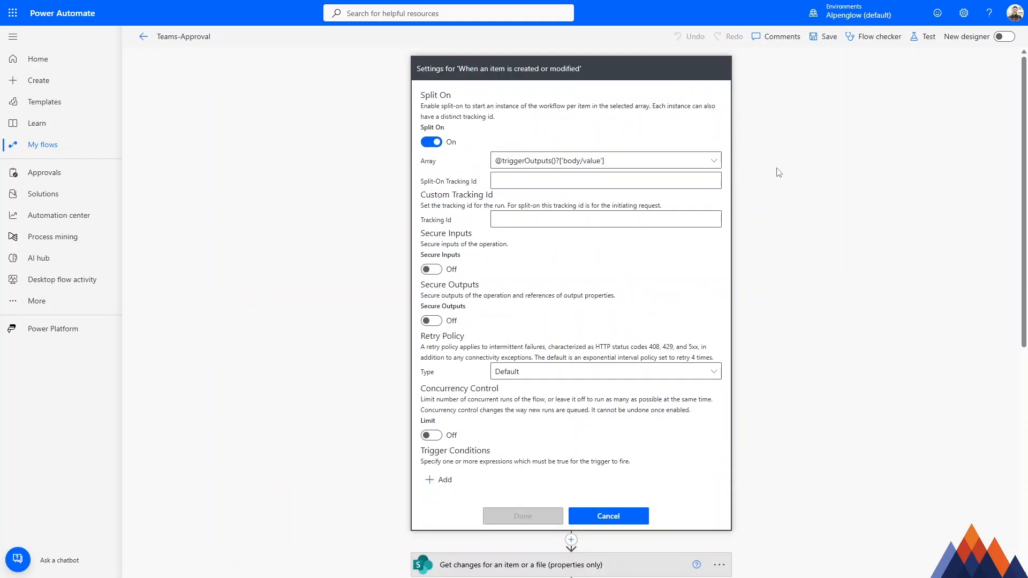
scroll(444, 428, "down", 1)
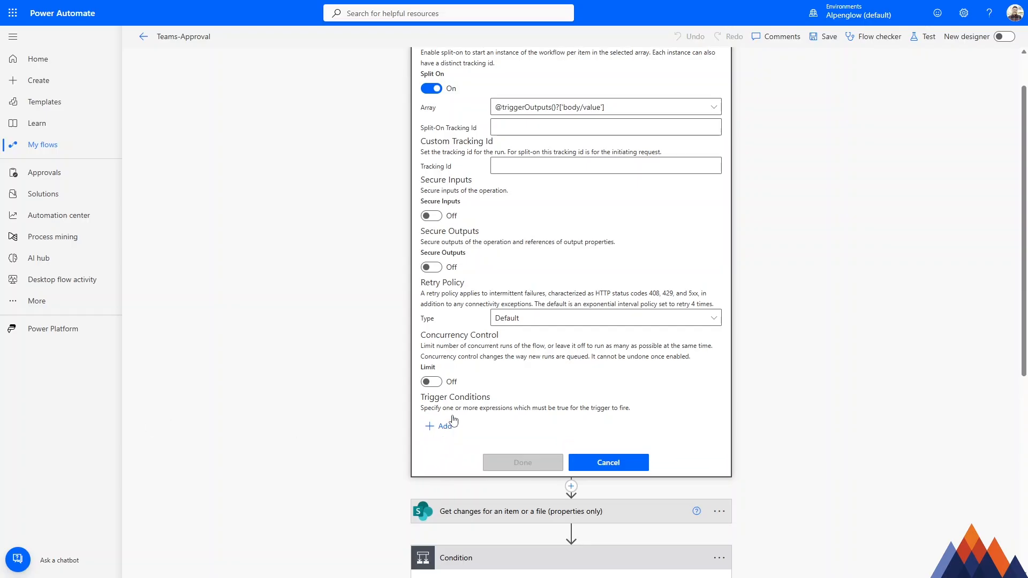
scroll(459, 423, "down", 1)
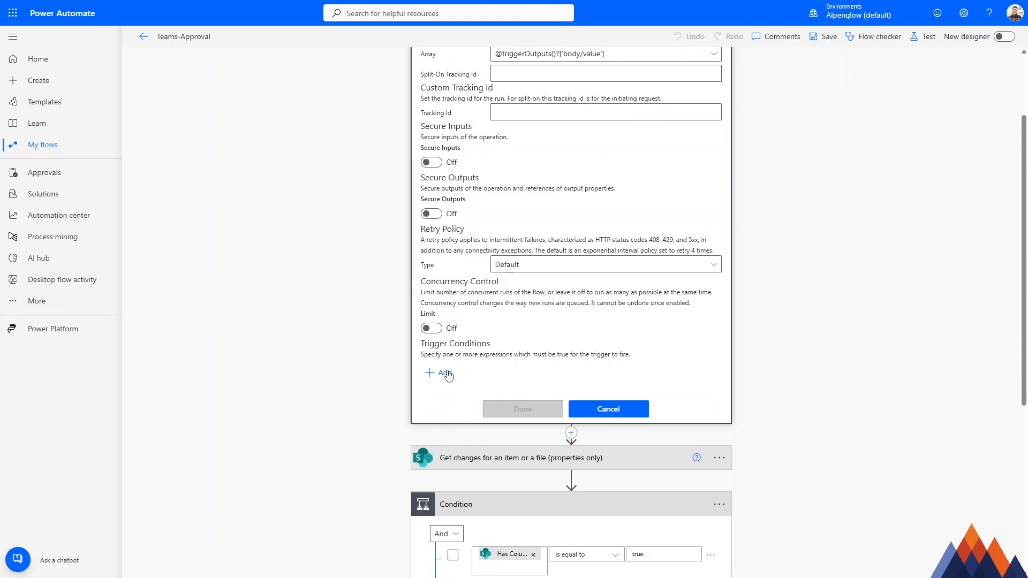
scroll(449, 375, "down", 2)
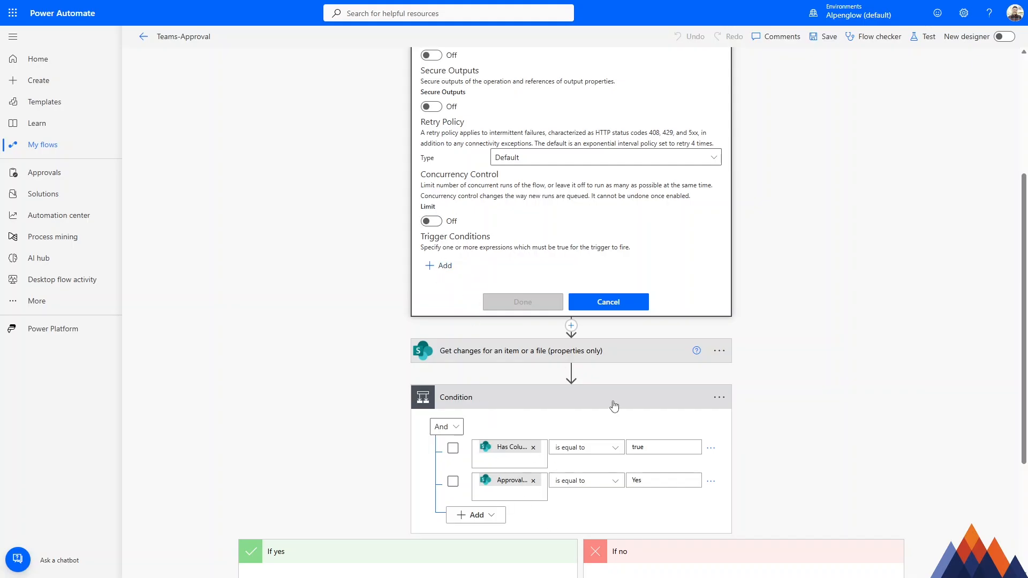
left_click(444, 265)
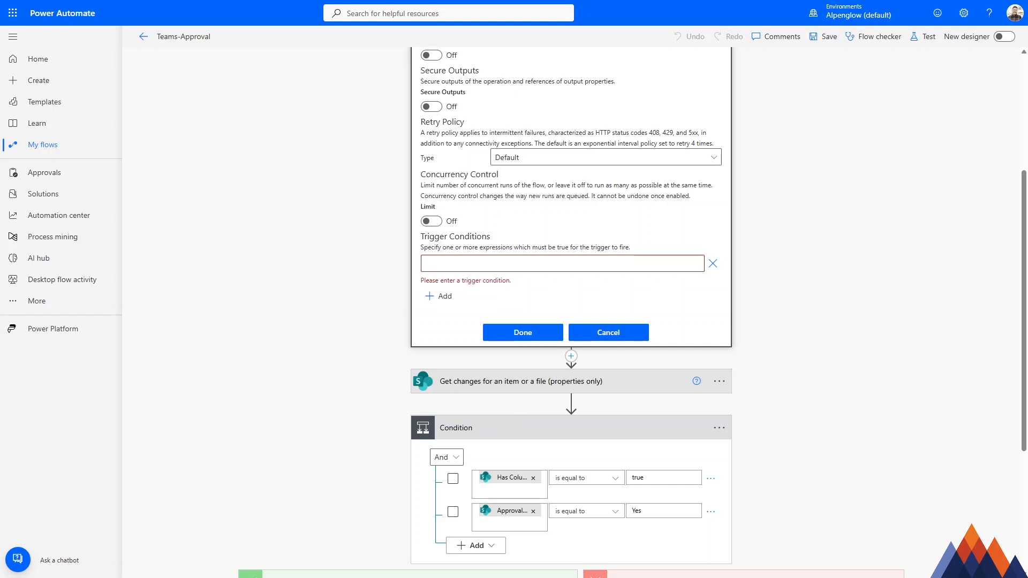
left_click(530, 261)
type("@equals(triggerOutputs()?['body/Approval_x0020_Requested/Value'], 'Yes')")
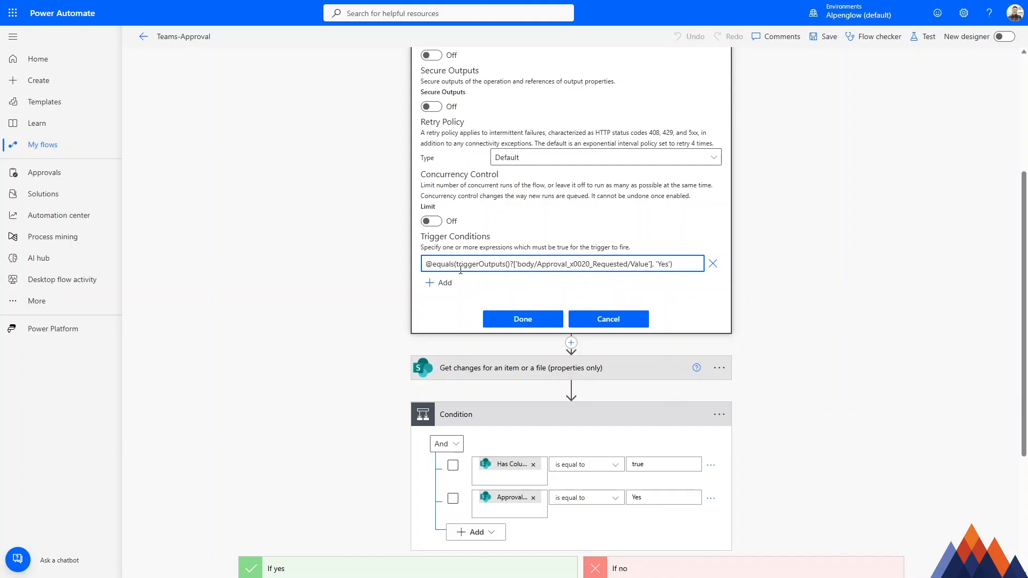
Examine the parts of the trigger condition expression and compare them with the approval-requested column in the SharePoint Event-Planning-Requests list.
left_click_drag(459, 264, 655, 269)
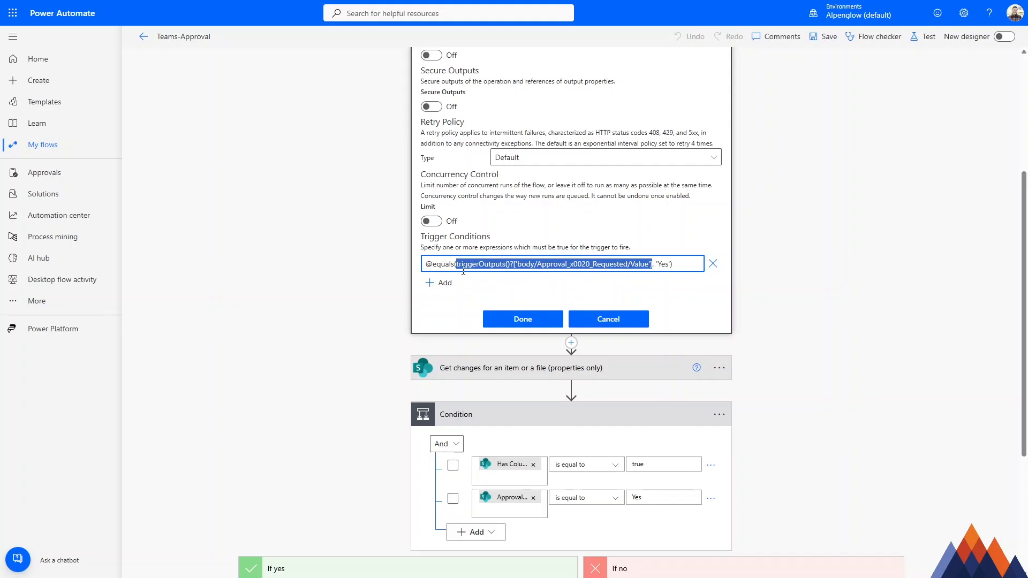
double_click(663, 265)
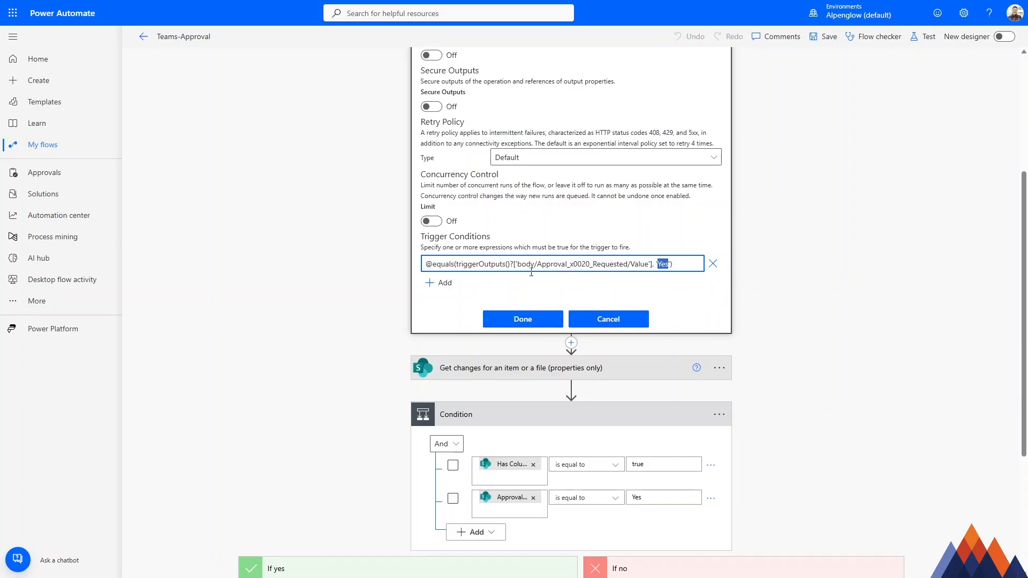
mouse_move(229, 2)
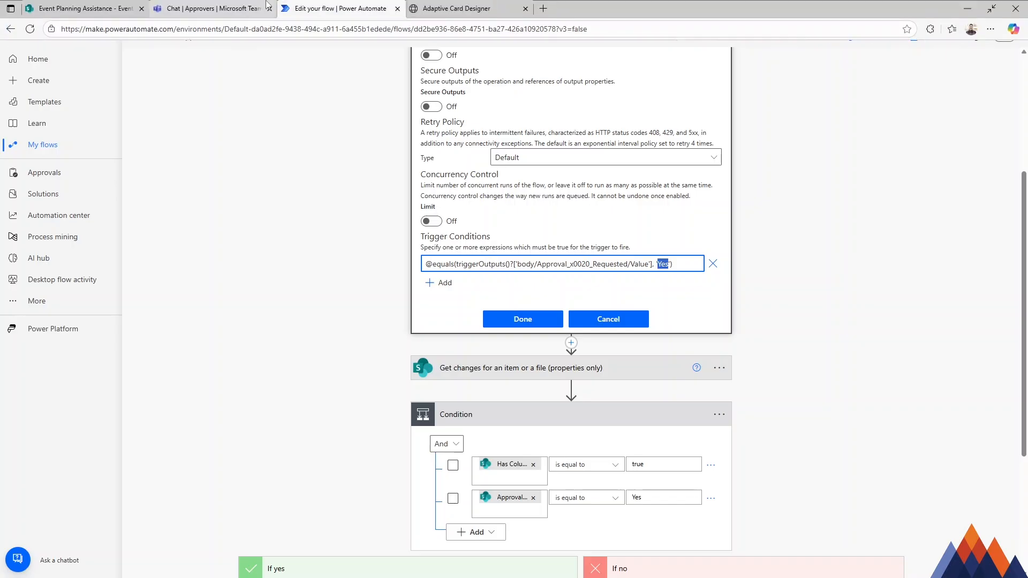
left_click(102, 8)
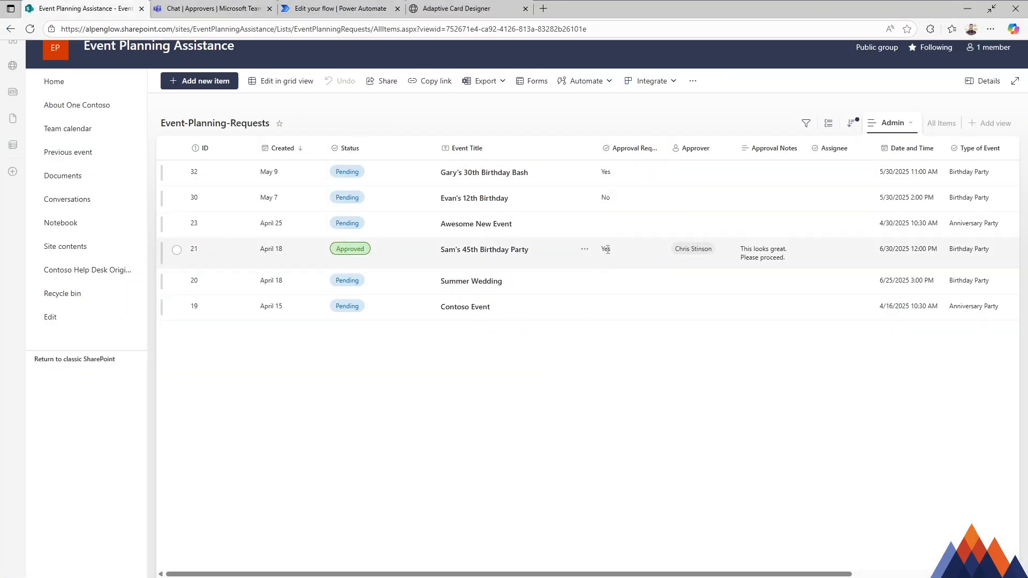
left_click(341, 8)
scroll(565, 434, "down", 1)
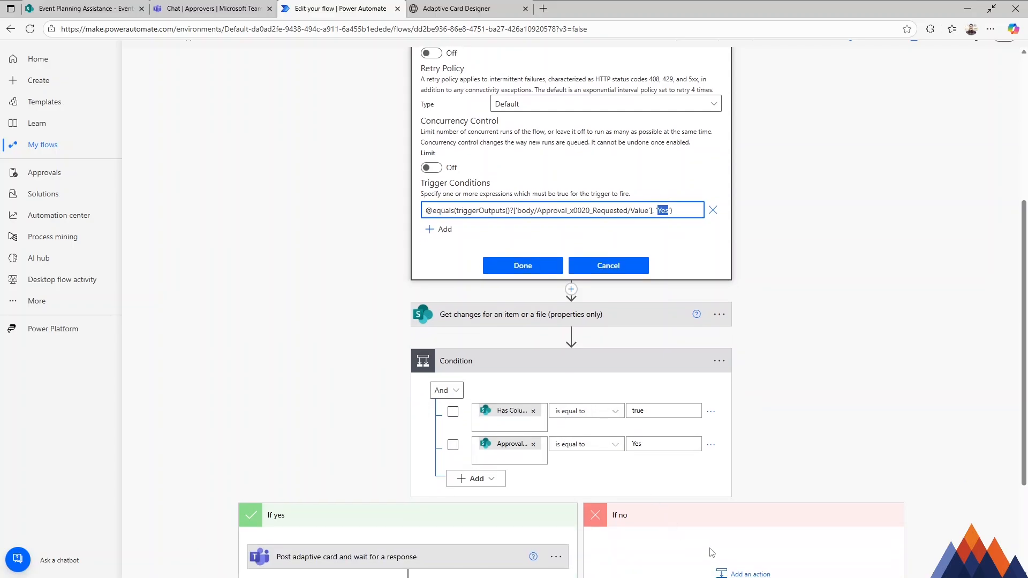
left_click(627, 242)
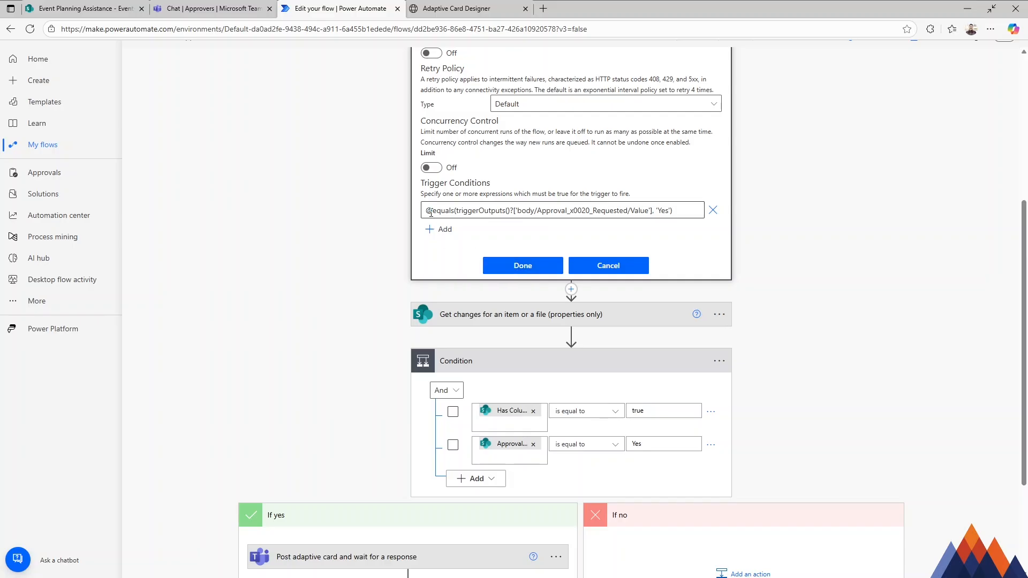
left_click_drag(431, 211, 420, 215)
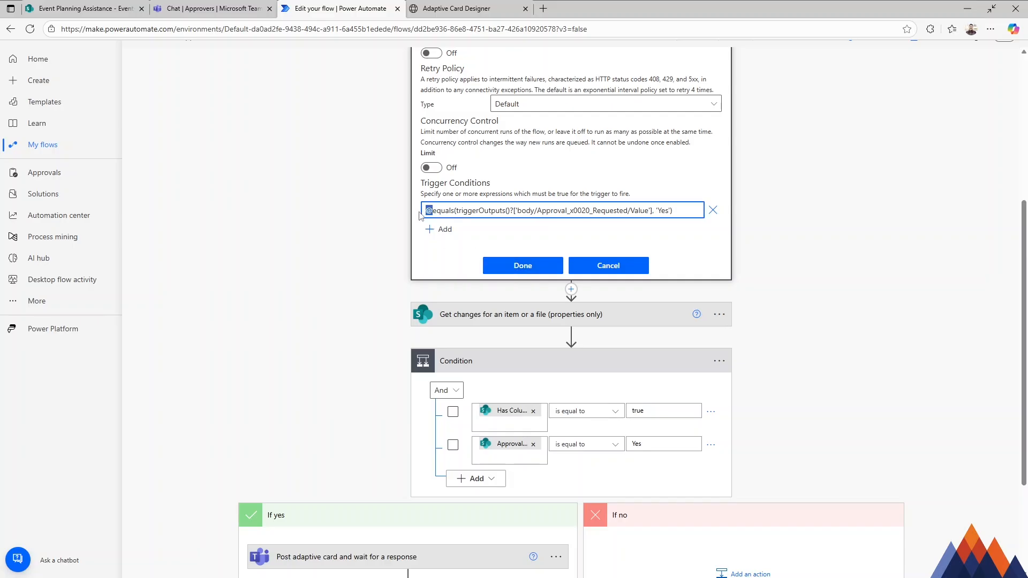
left_click(442, 213)
left_click_drag(455, 215, 530, 215)
left_click(531, 215)
left_click_drag(457, 212, 654, 213)
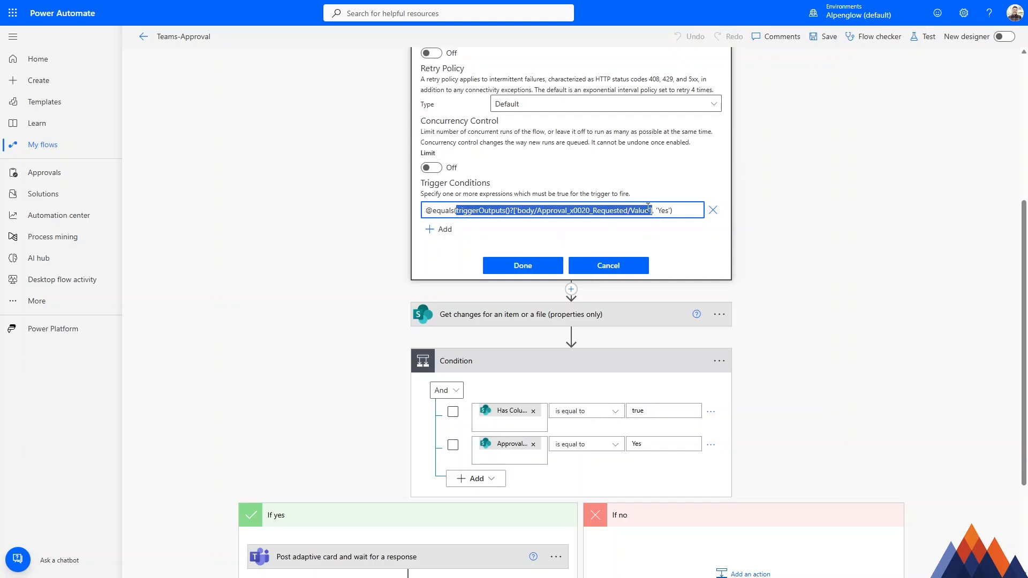
left_click(556, 244)
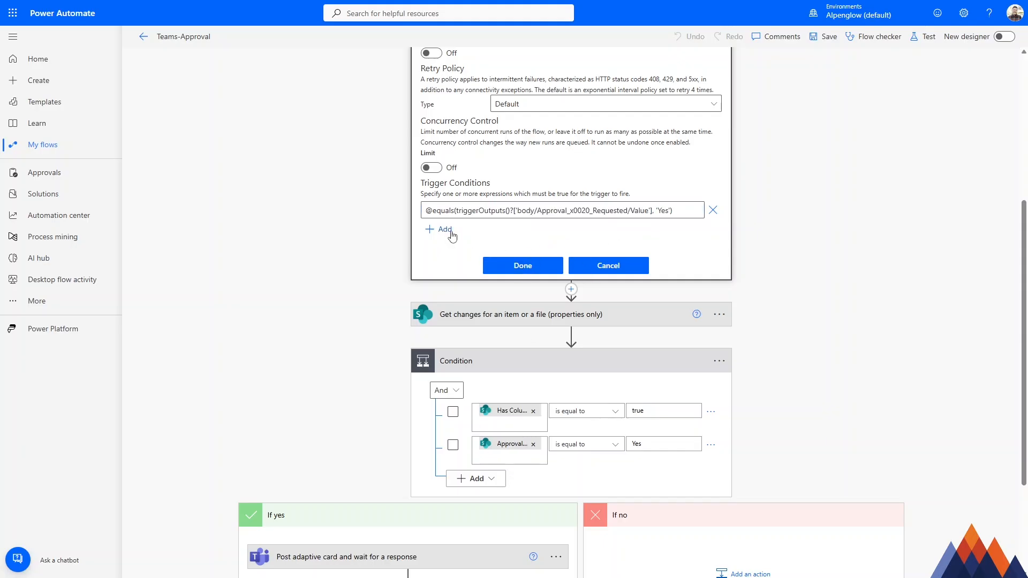
Accept the trigger settings and save the Teams-Approval flow.
left_click(525, 266)
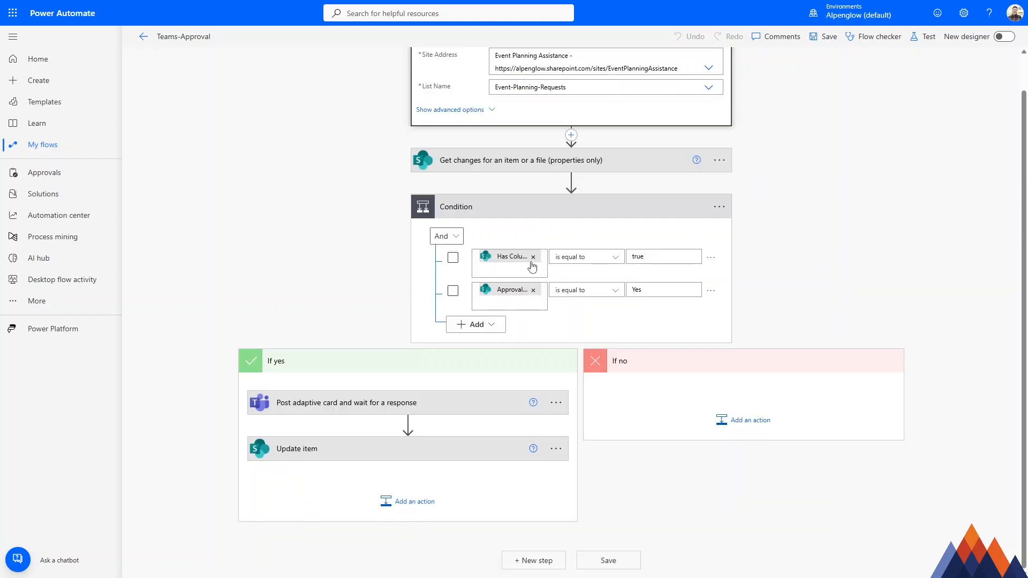
left_click(823, 39)
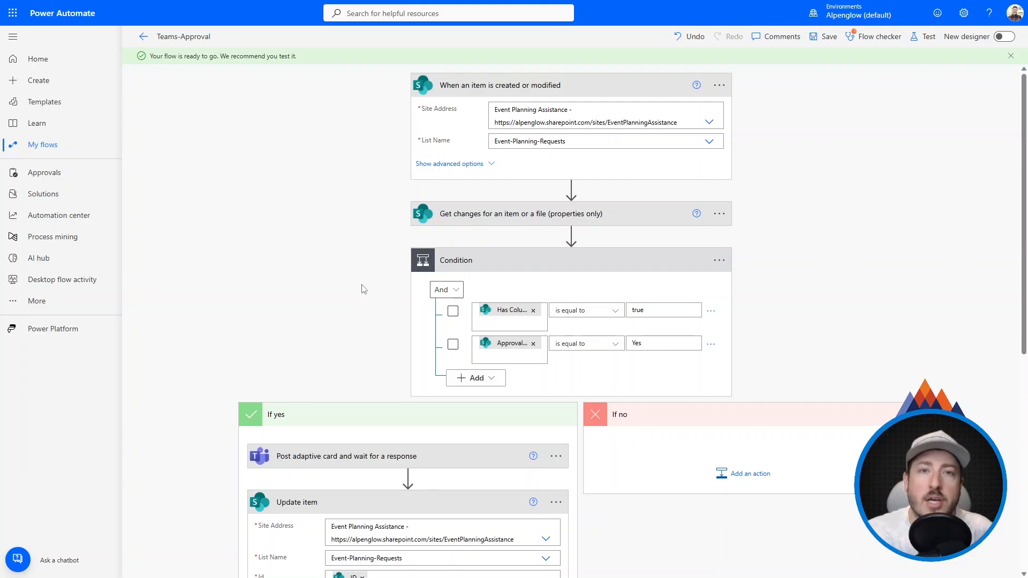
Review the adaptive card action, its design in Adaptive Card Designer, and the Update item field mappings in the flow.
scroll(355, 289, "down", 1)
left_click(373, 396)
scroll(355, 280, "down", 3)
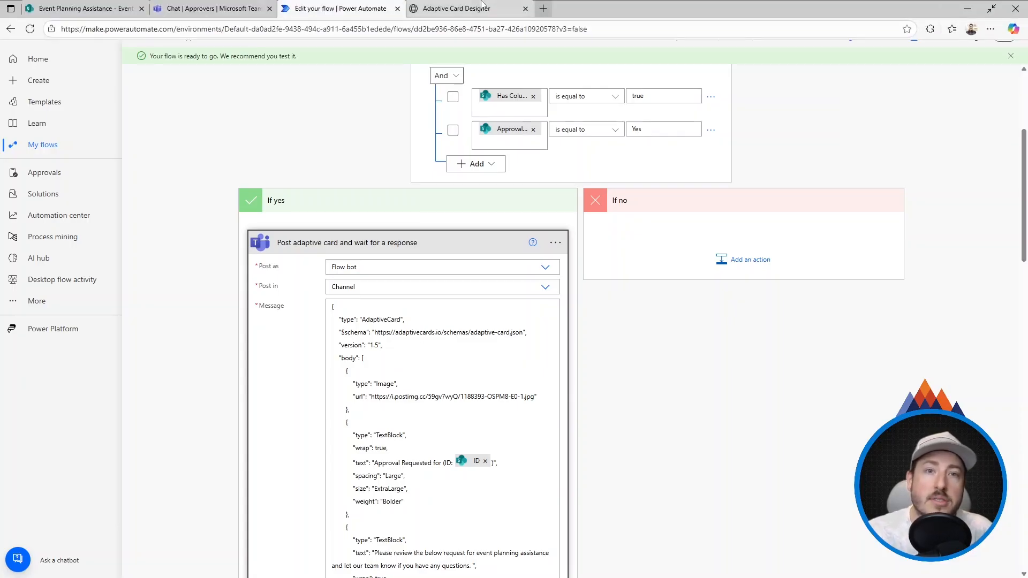
left_click(449, 8)
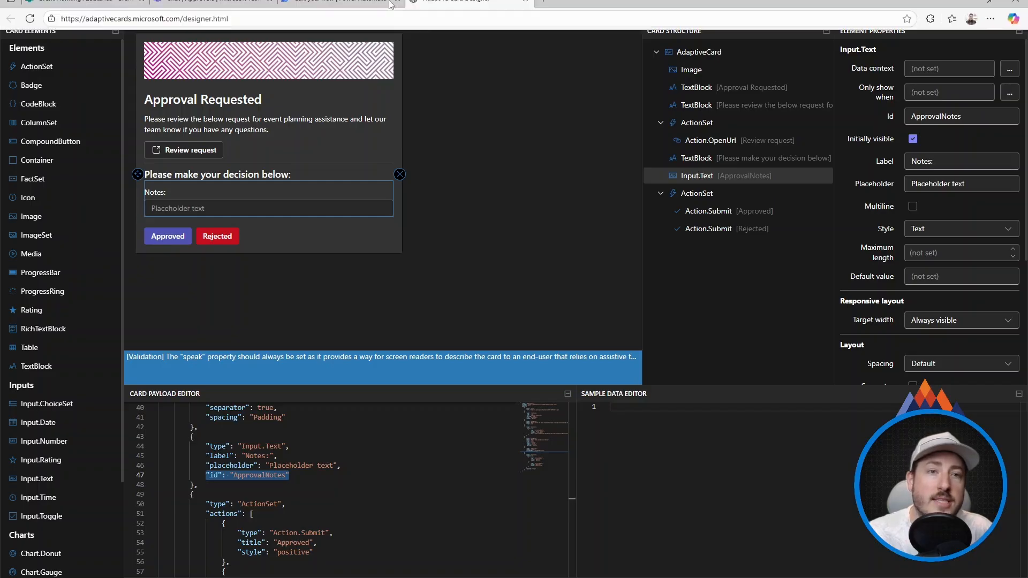
left_click(337, 8)
scroll(417, 348, "down", 15)
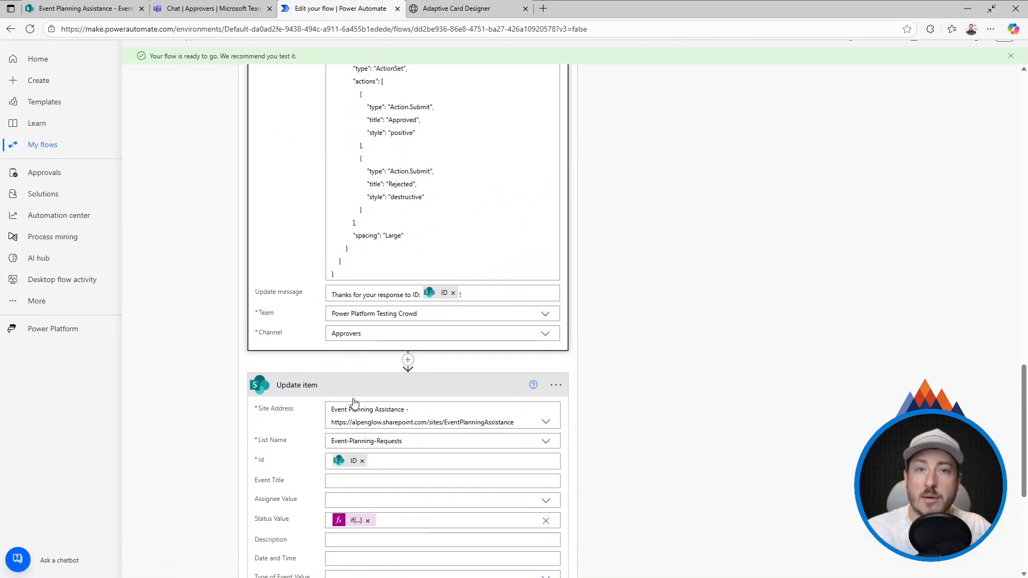
scroll(351, 403, "down", 1)
scroll(351, 403, "down", 3)
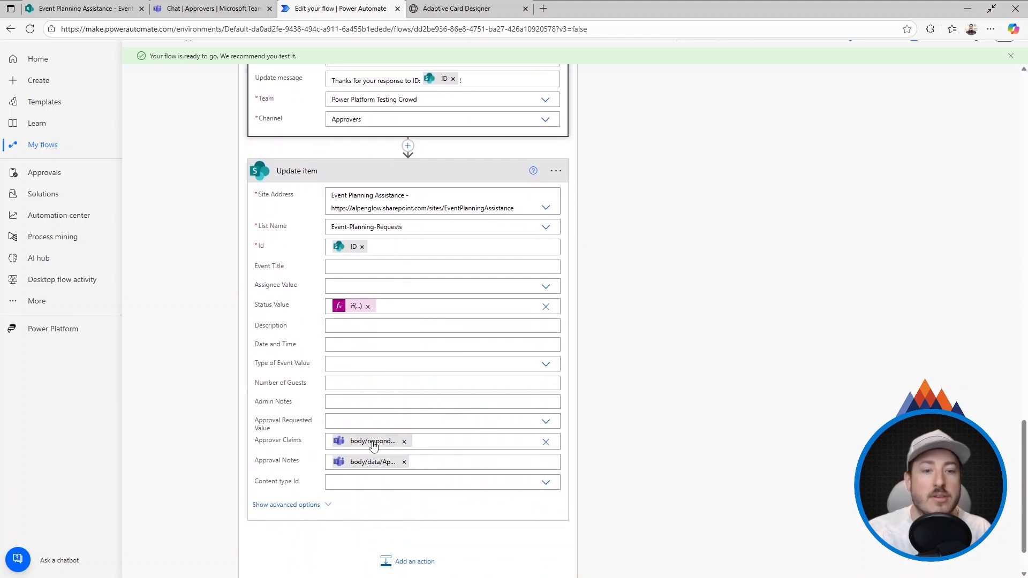